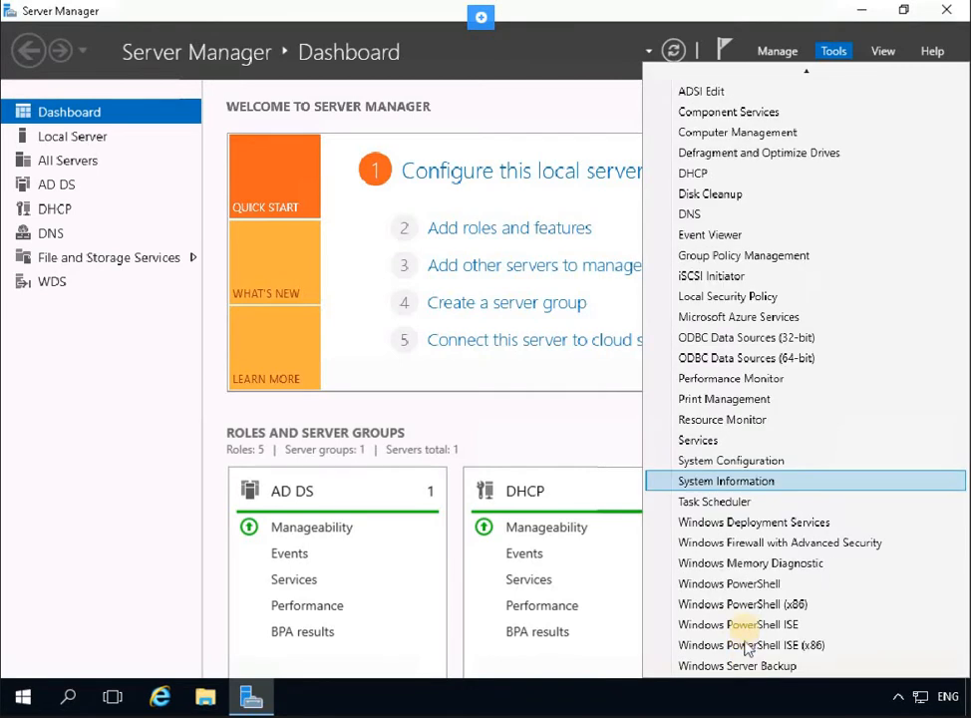
# Open Windows PowerShell and enter the Add-WindowsFeature cmdlet at the prompt.
pyautogui.click(743, 583)
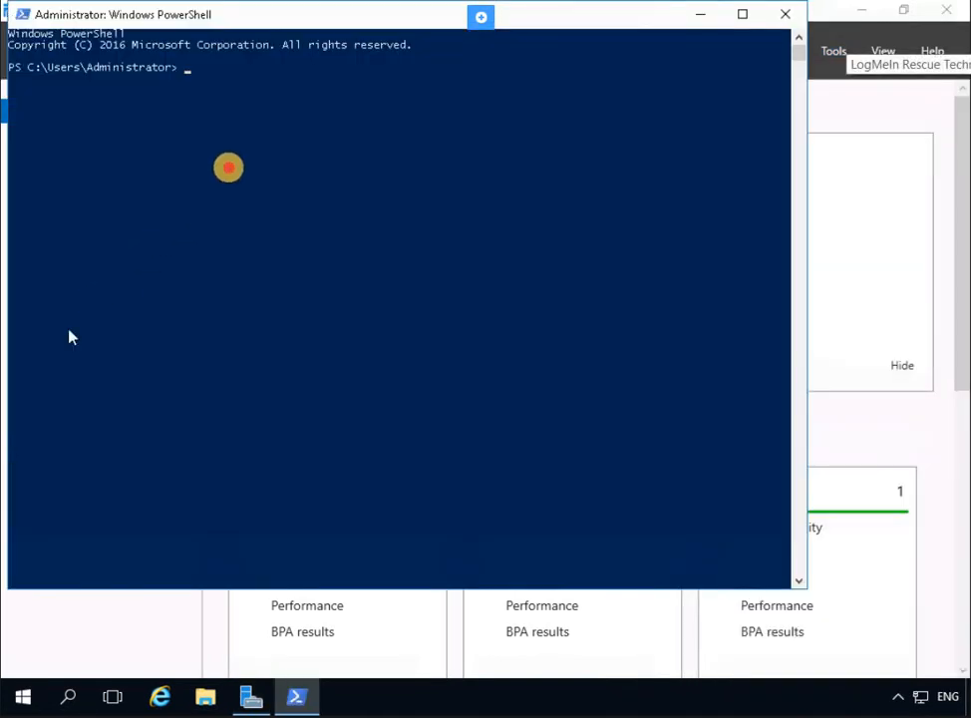
pyautogui.click(228, 171)
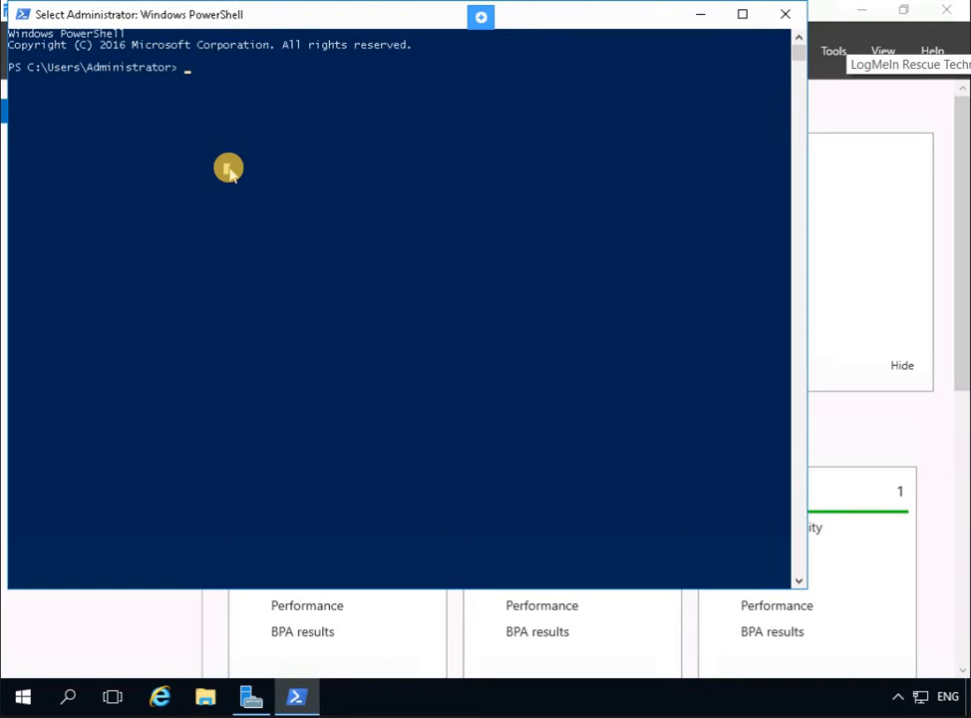
pyautogui.press('Escape')
pyautogui.write('Ad-Win')
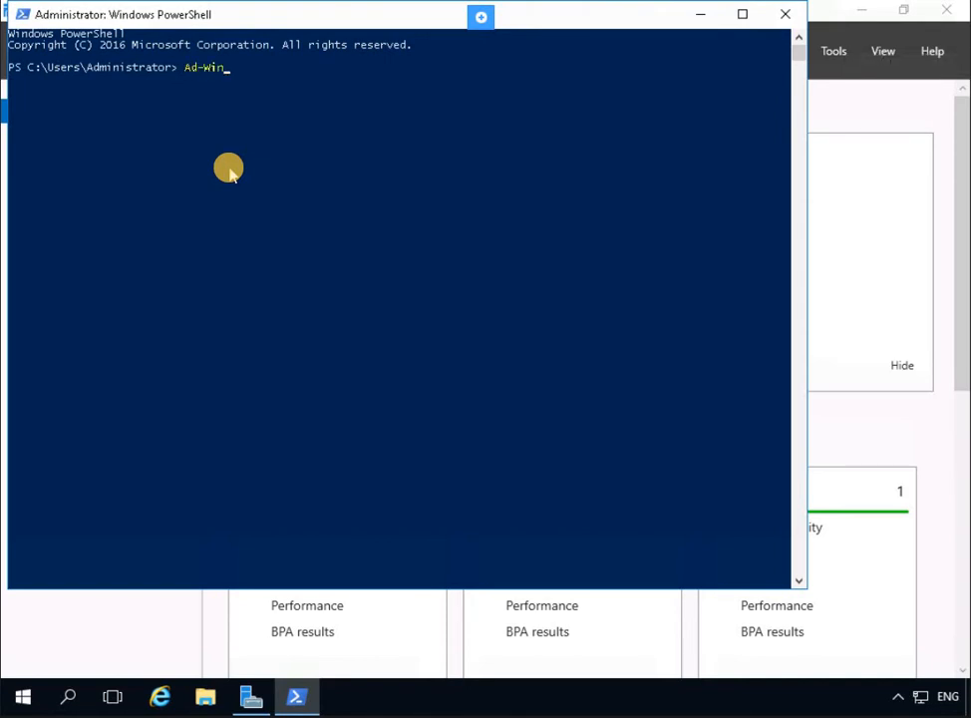
pyautogui.press('BackSpace')
pyautogui.press('BackSpace')
pyautogui.press('BackSpace')
pyautogui.press('BackSpace')
pyautogui.press('BackSpace')
pyautogui.write('d')
pyautogui.press('BackSpace')
pyautogui.write('Add-WindowsFeature')
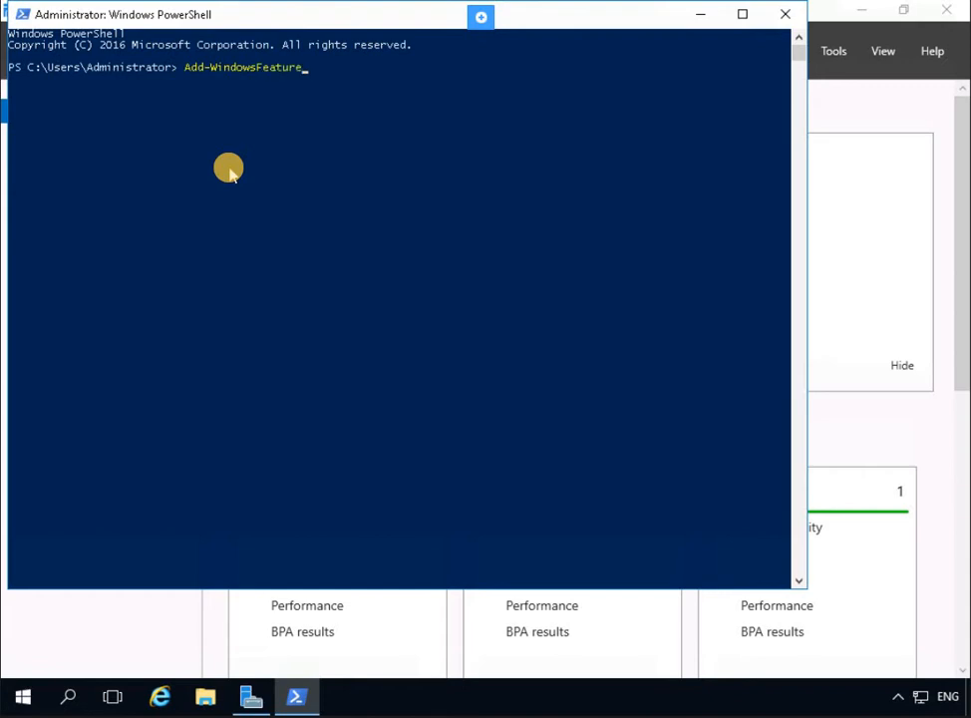
# Complete the command with -Name ADCS-Cert-Authority -IncludeManagementTools and run it to install the certification authority role.
pyautogui.write(' -Name ADCS-Ce')
pyautogui.press('BackSpace')
pyautogui.write('ert-Authority')
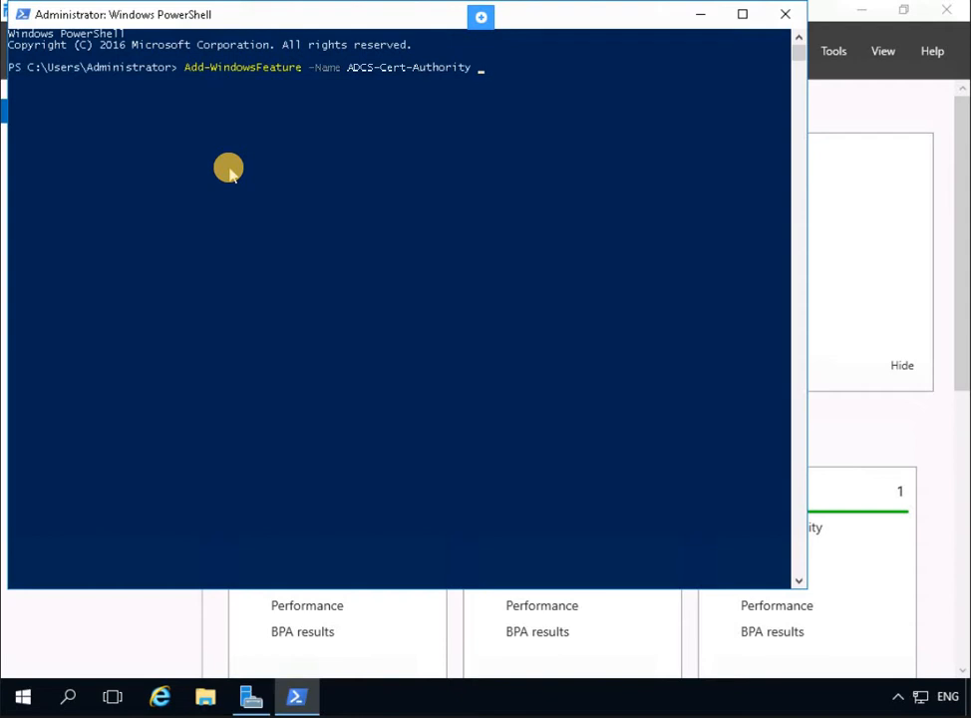
pyautogui.write(' -Includem')
pyautogui.press('Tab')
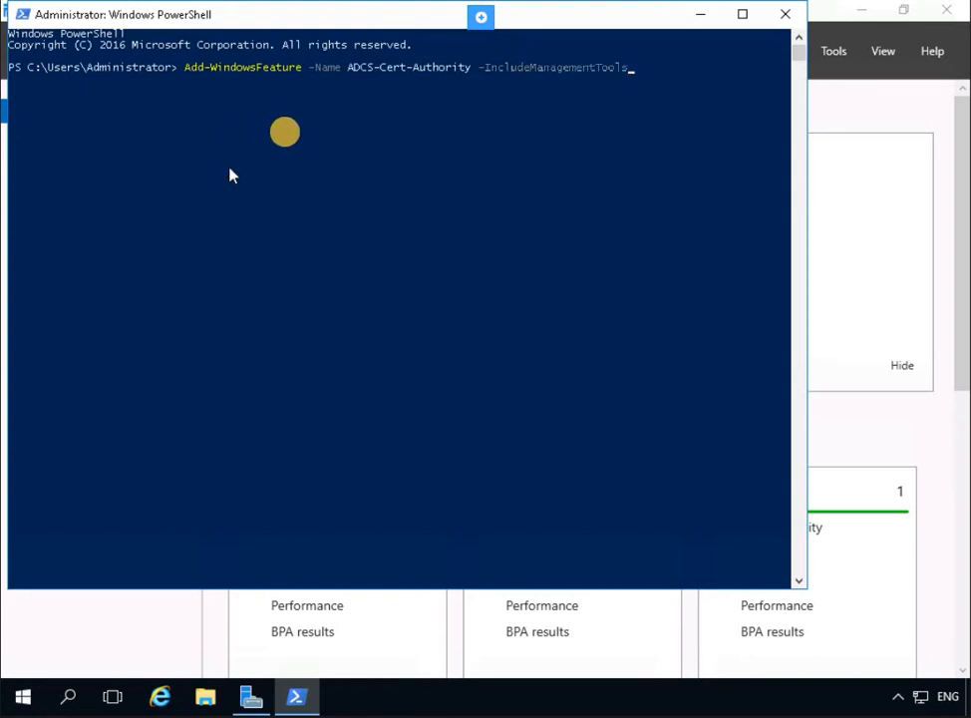
pyautogui.click(273, 136)
pyautogui.click(495, 113)
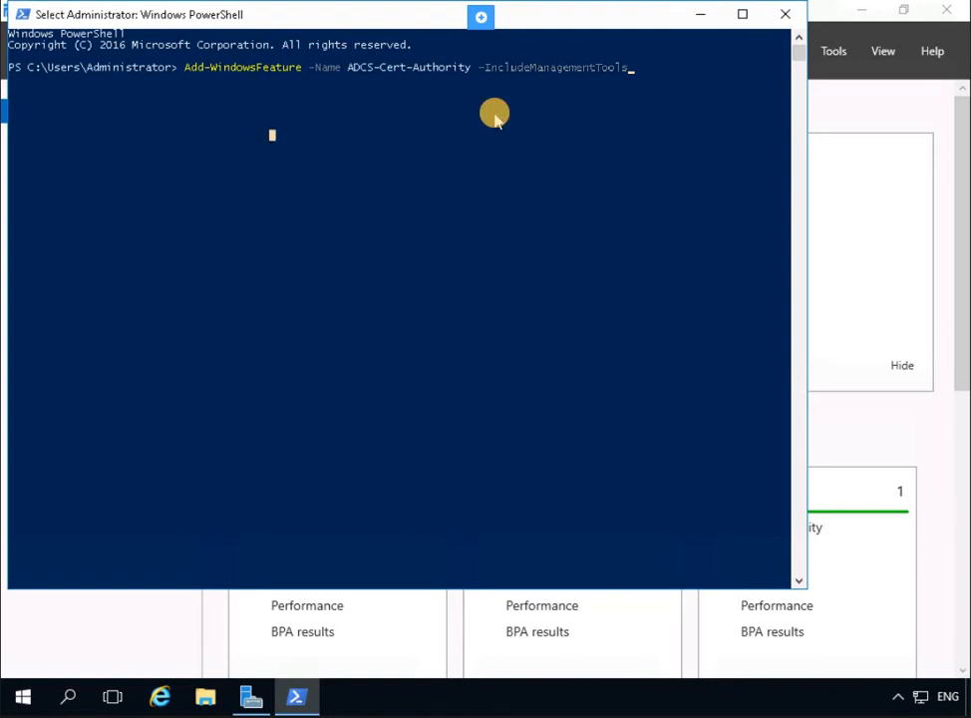
pyautogui.press('Left')
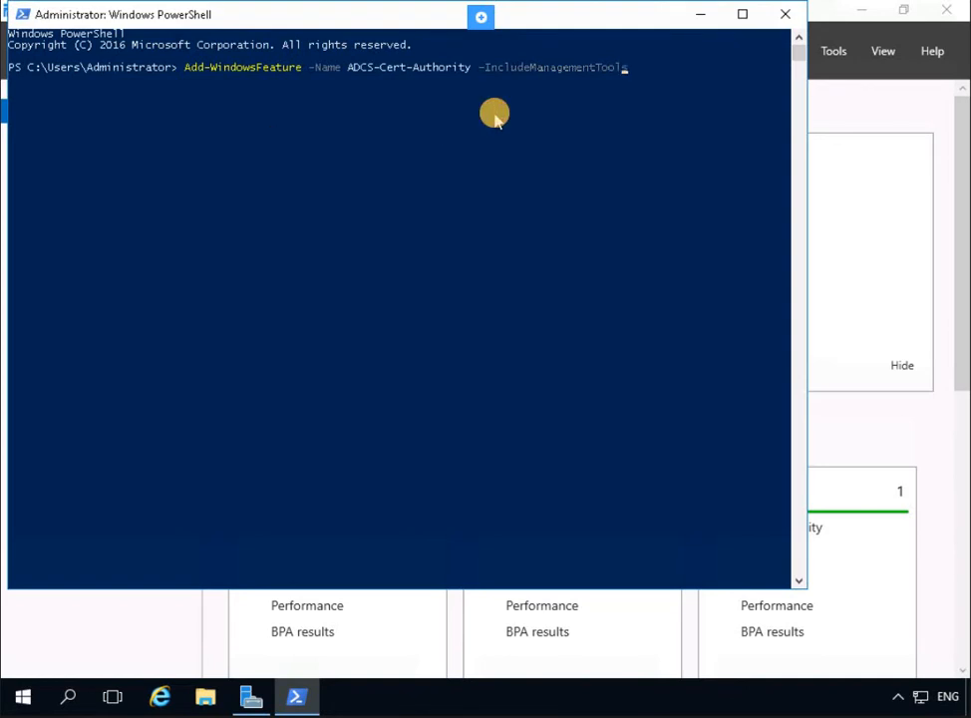
pyautogui.press('Return')
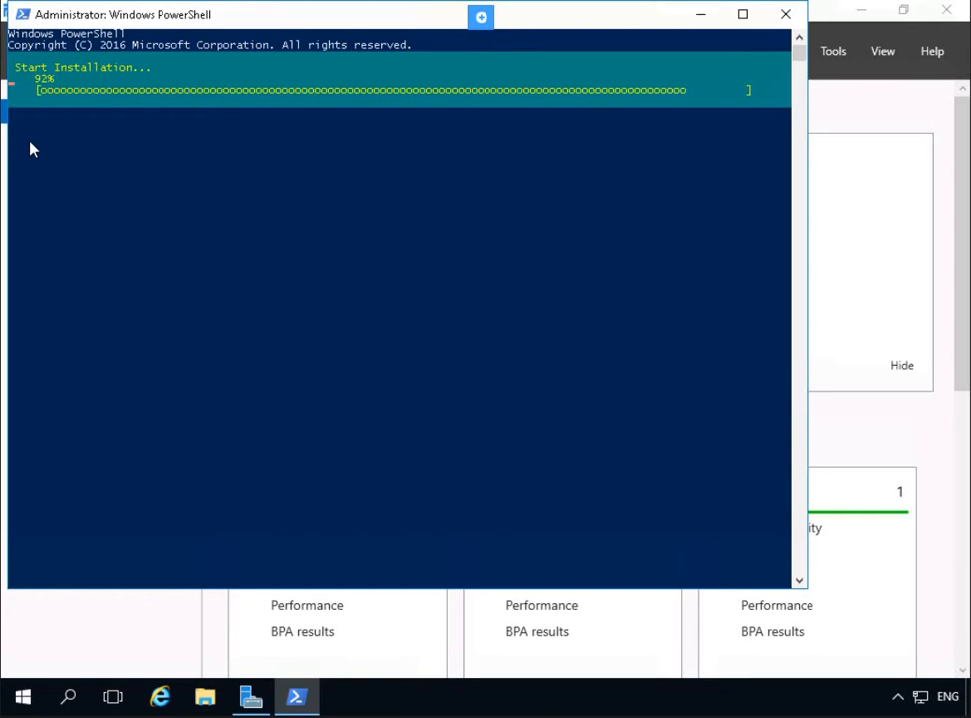
# Run Install-AdcsCertificationAuthority with -CAType EnterpriseRootCA to configure an enterprise root CA.
pyautogui.click(273, 161)
pyautogui.click(284, 171)
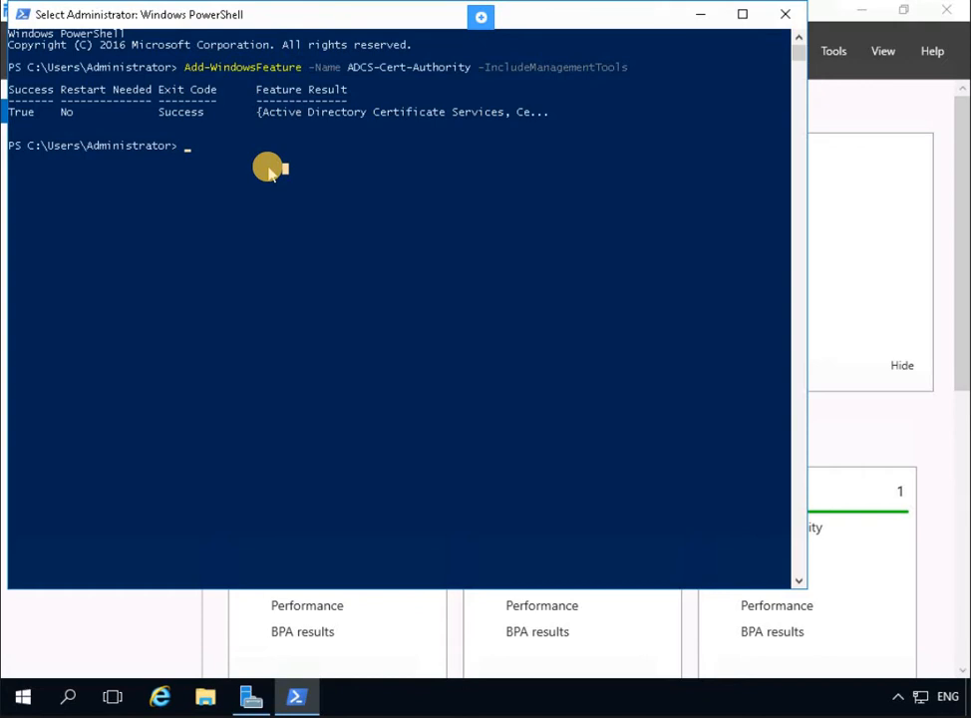
pyautogui.press('Escape')
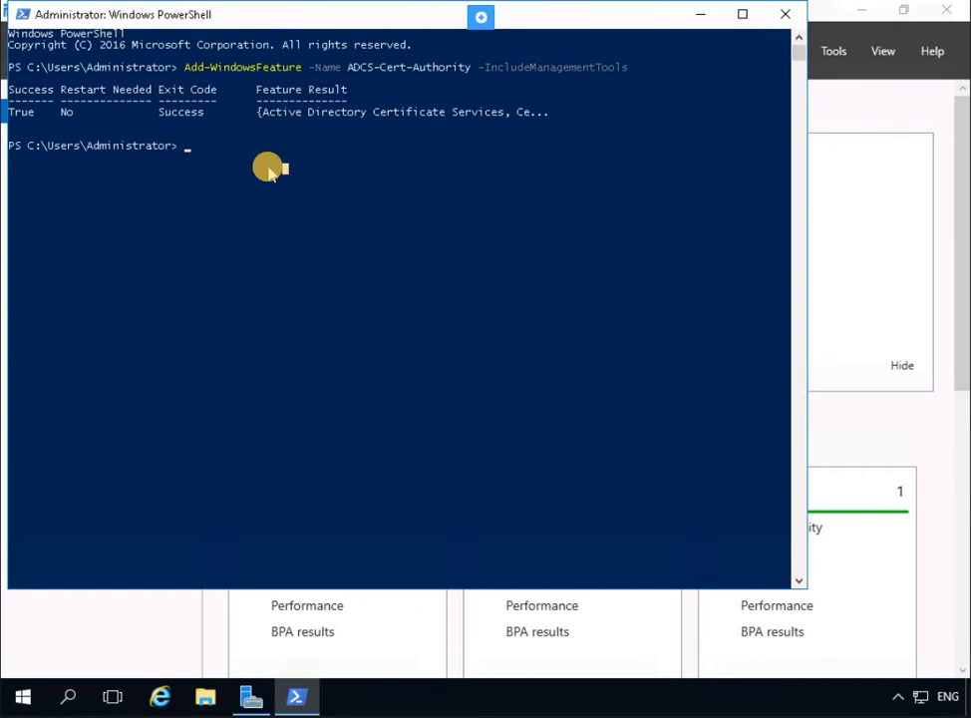
pyautogui.write('Install-AdcsCertificationAuthority')
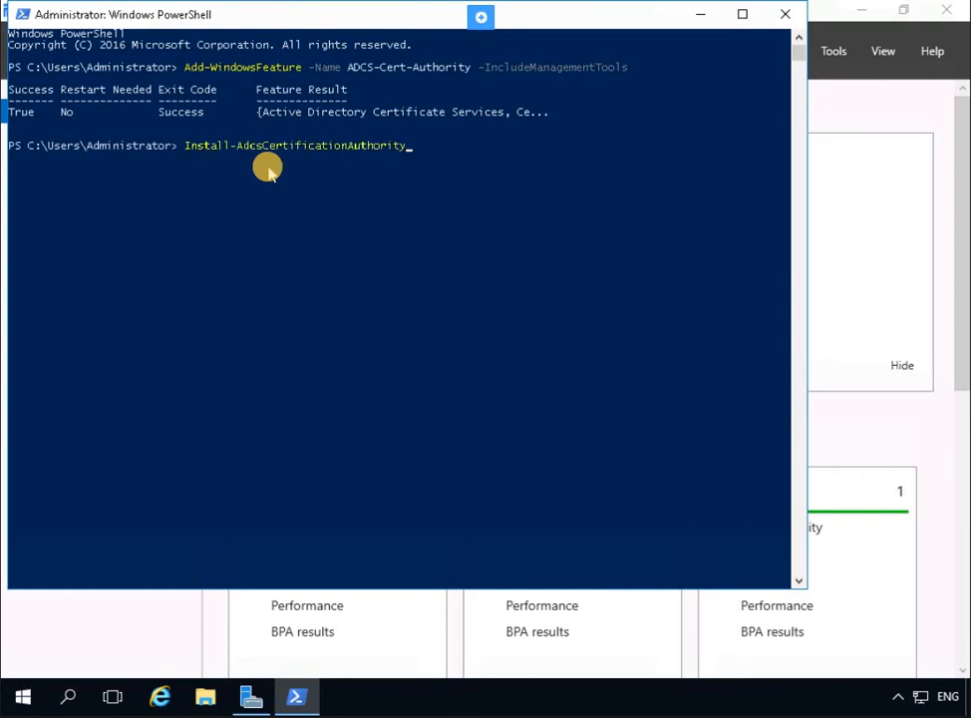
pyautogui.press('BackSpace')
pyautogui.write('-CAType Enterpr')
pyautogui.press('Tab')
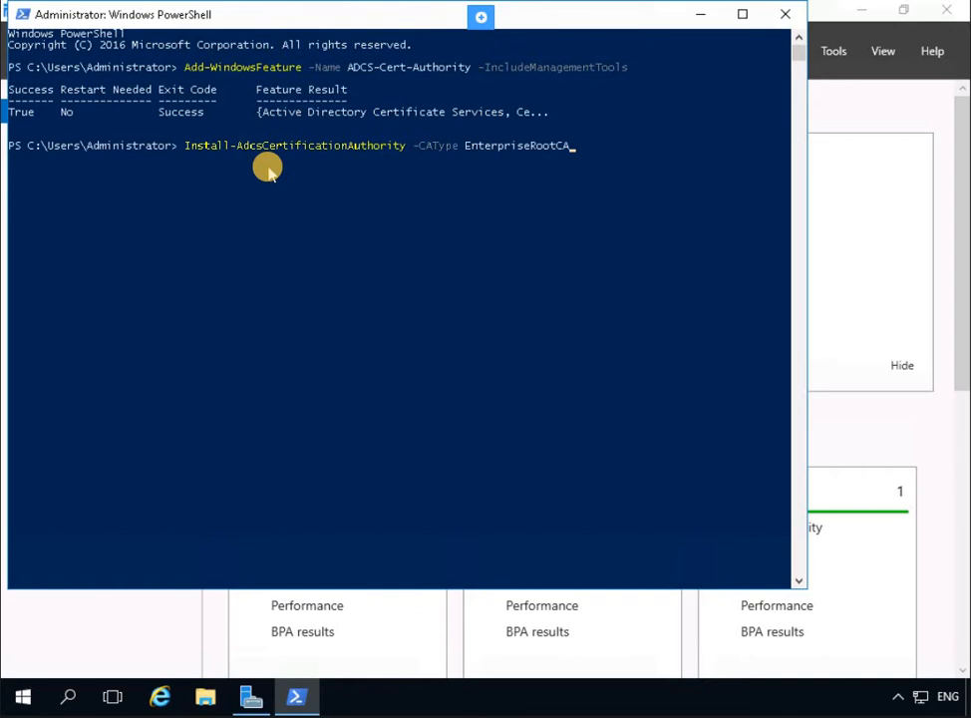
pyautogui.click(549, 158)
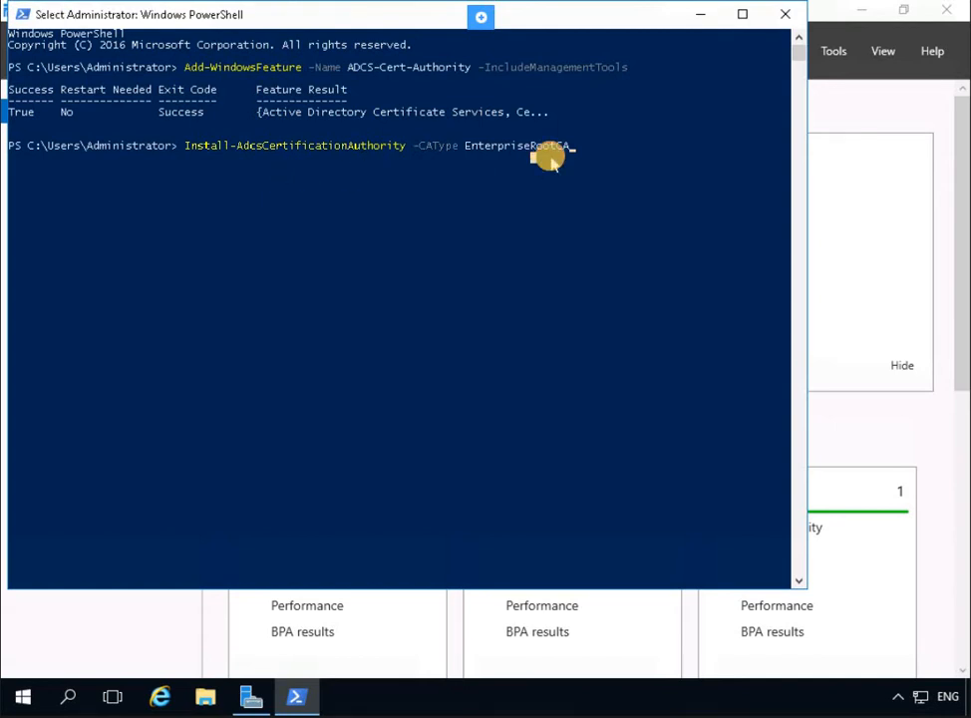
pyautogui.press('Return')
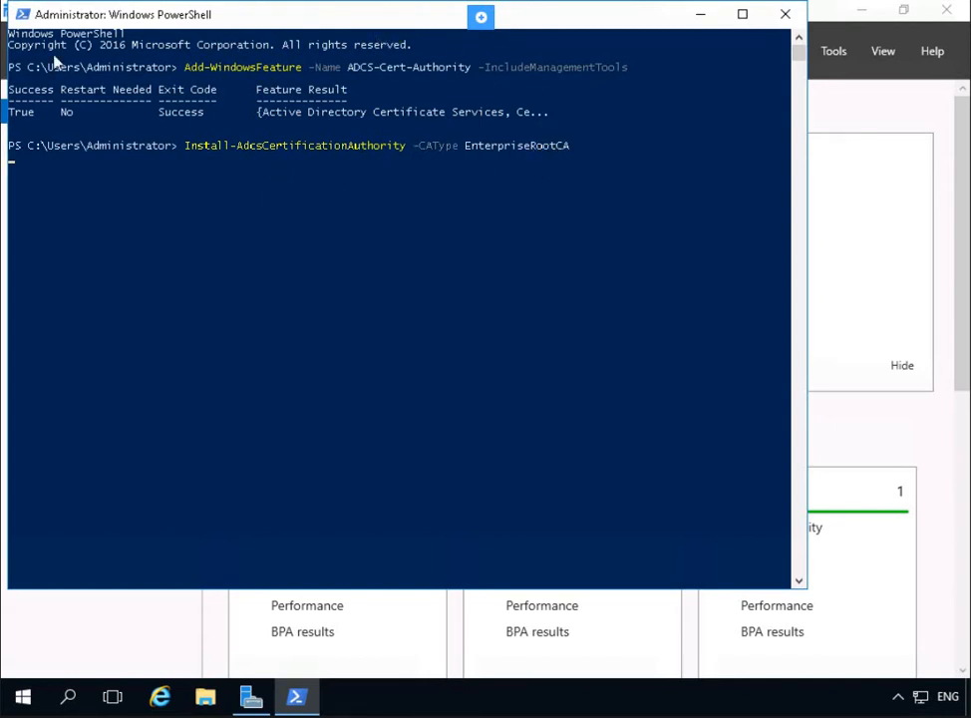
# Dismiss the clipboard alert and answer the certification authority installation prompt with "a" (Yes to All).
pyautogui.click(248, 192)
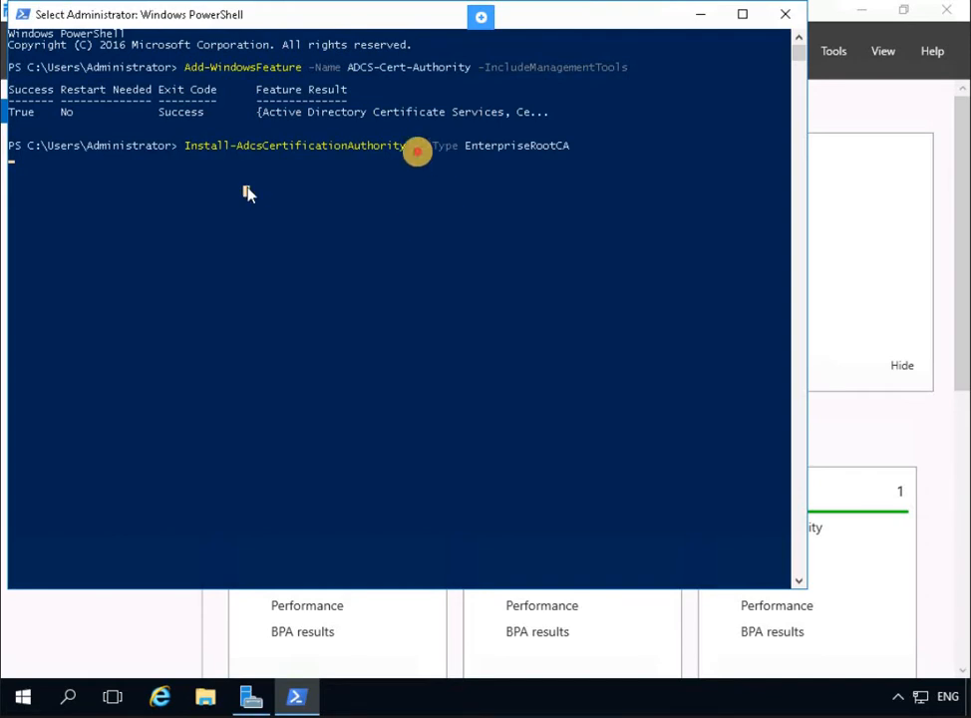
pyautogui.click(417, 149)
pyautogui.rightClick(417, 149)
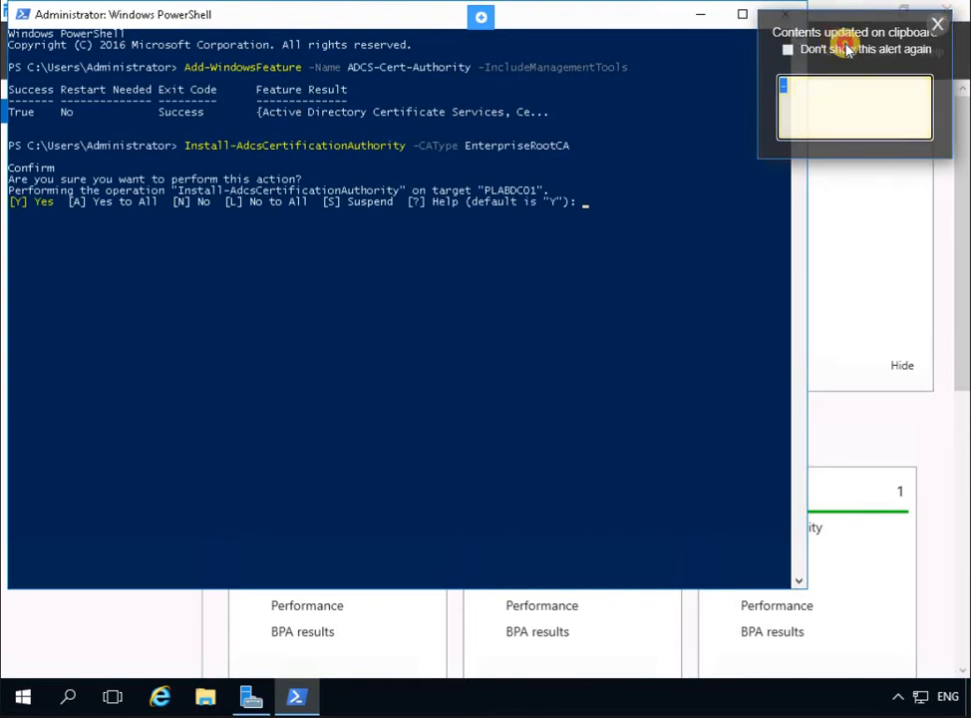
pyautogui.click(838, 47)
pyautogui.click(626, 194)
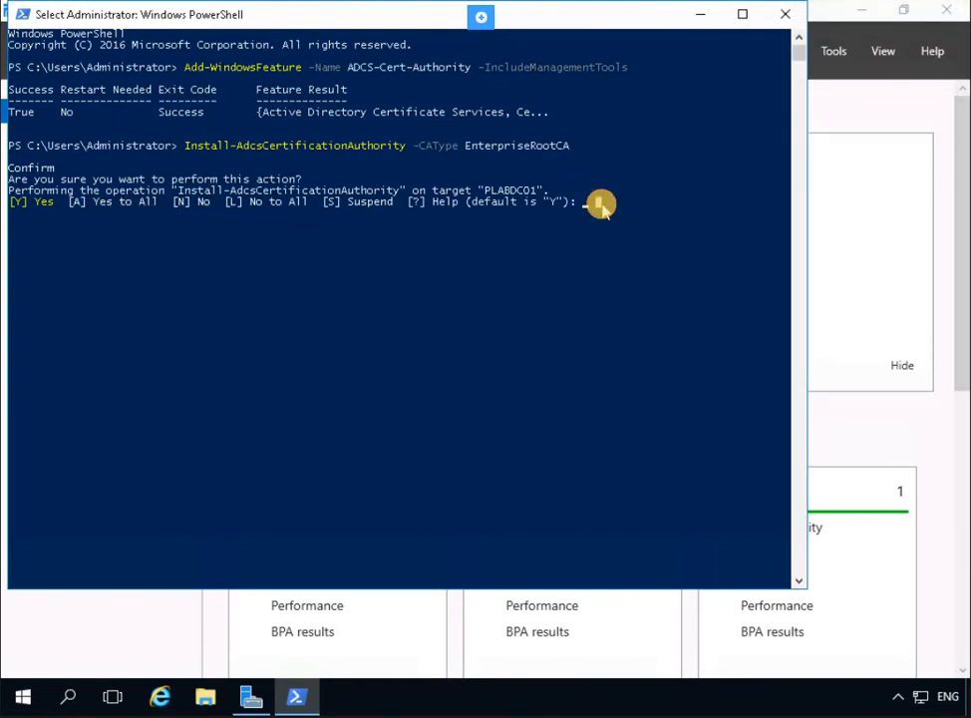
pyautogui.write('a')
pyautogui.press('Return')
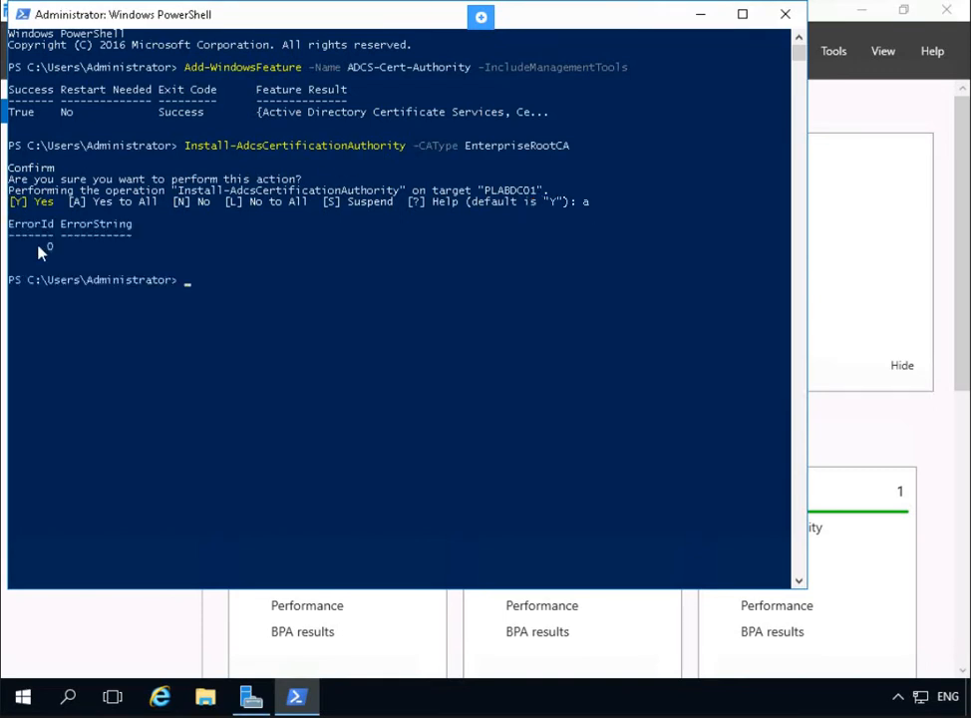
pyautogui.click(635, 200)
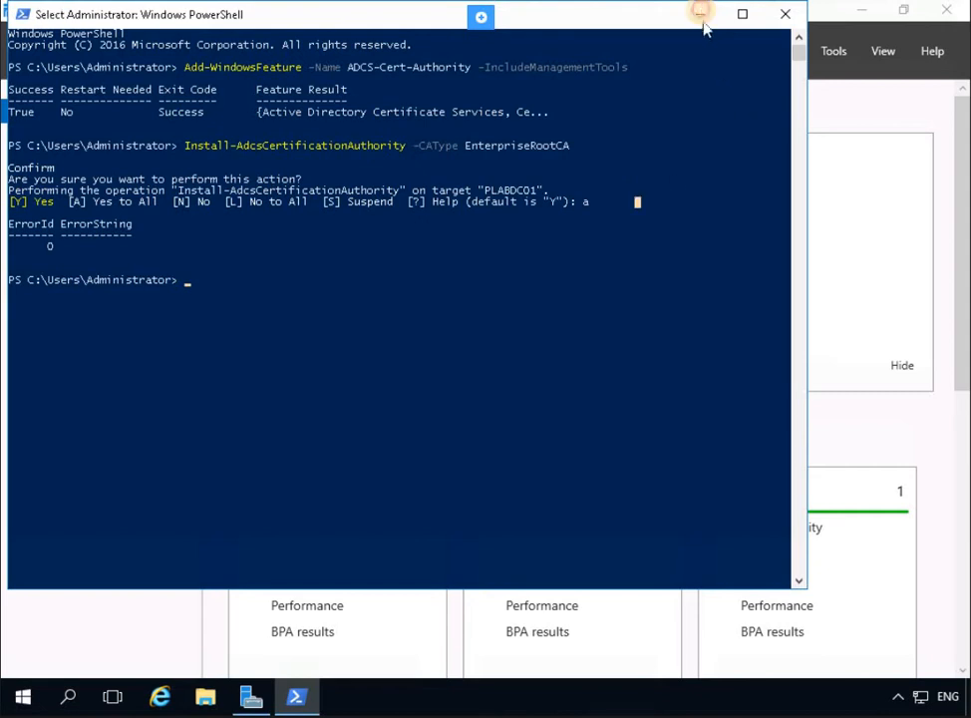
# Switch to Server Manager, open the Certification Authority console, and show the properties of PRACTICELABS-PLABDC01-CA.
pyautogui.hotkey('alt', 'Tab')
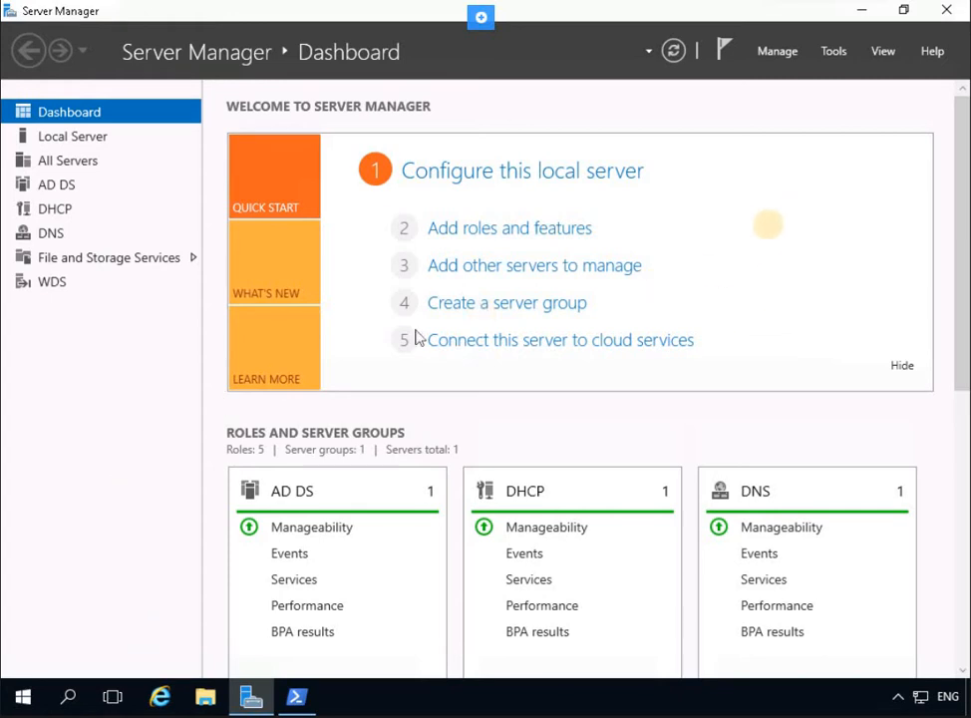
pyautogui.click(819, 56)
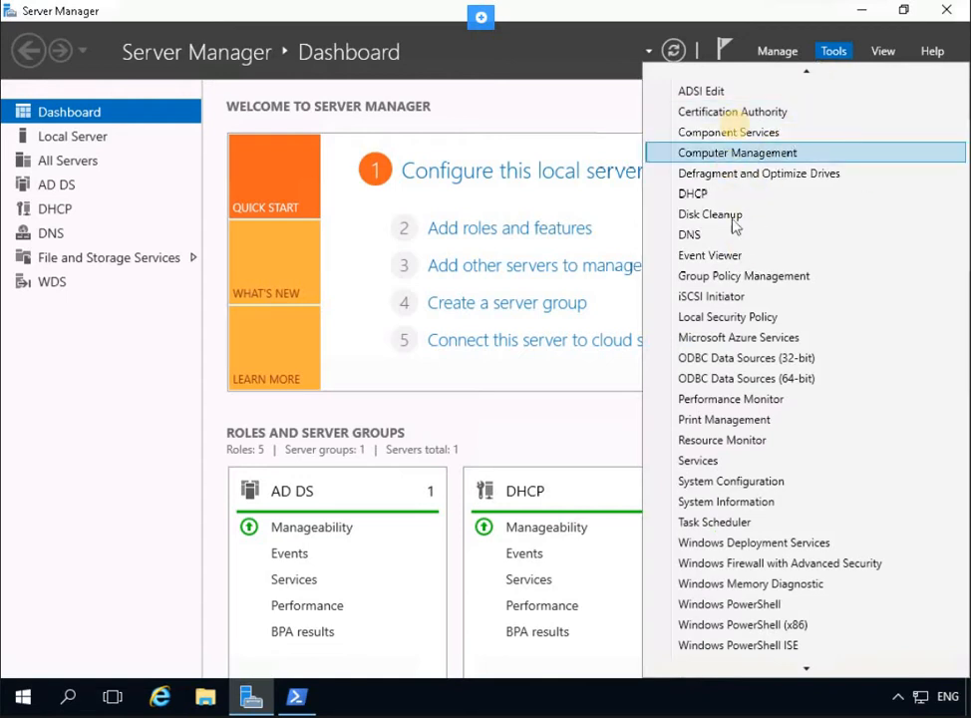
pyautogui.click(732, 114)
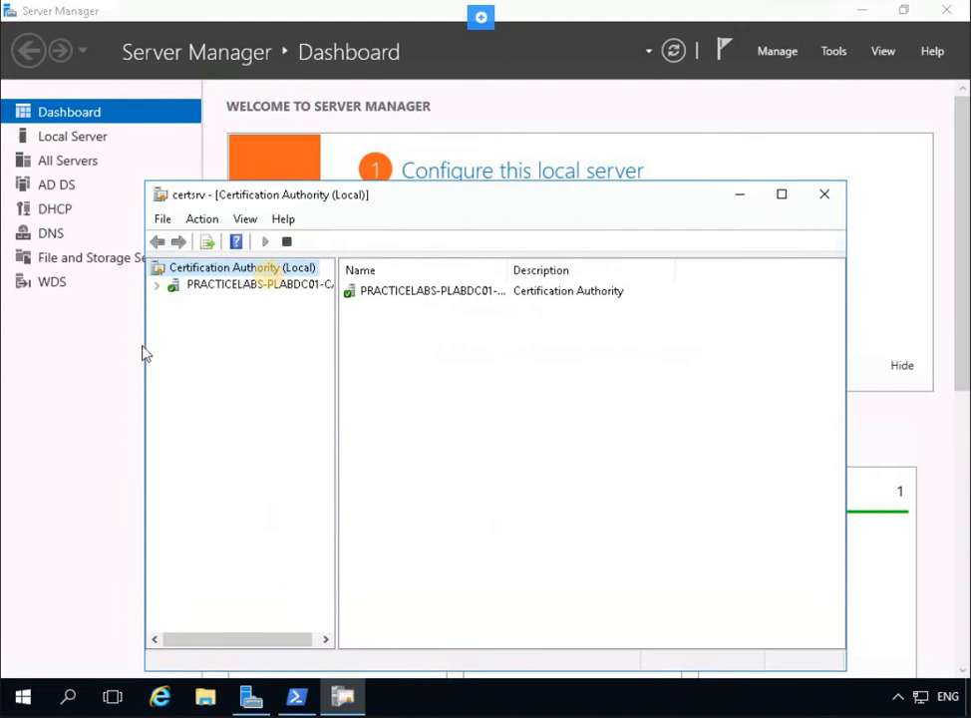
pyautogui.click(249, 287)
pyautogui.rightClick(249, 286)
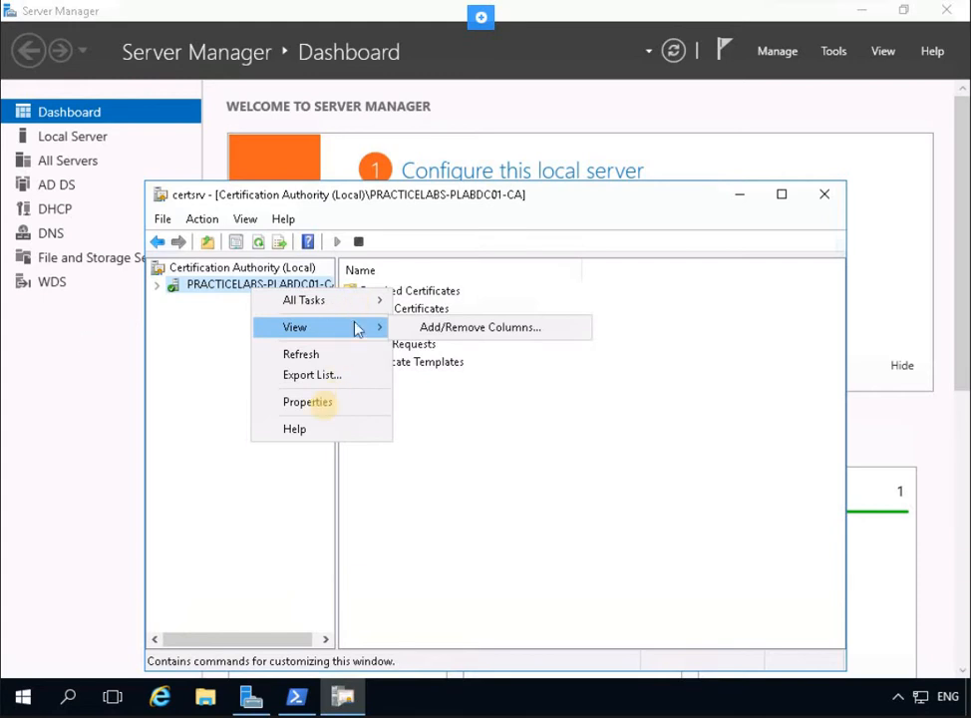
pyautogui.click(324, 403)
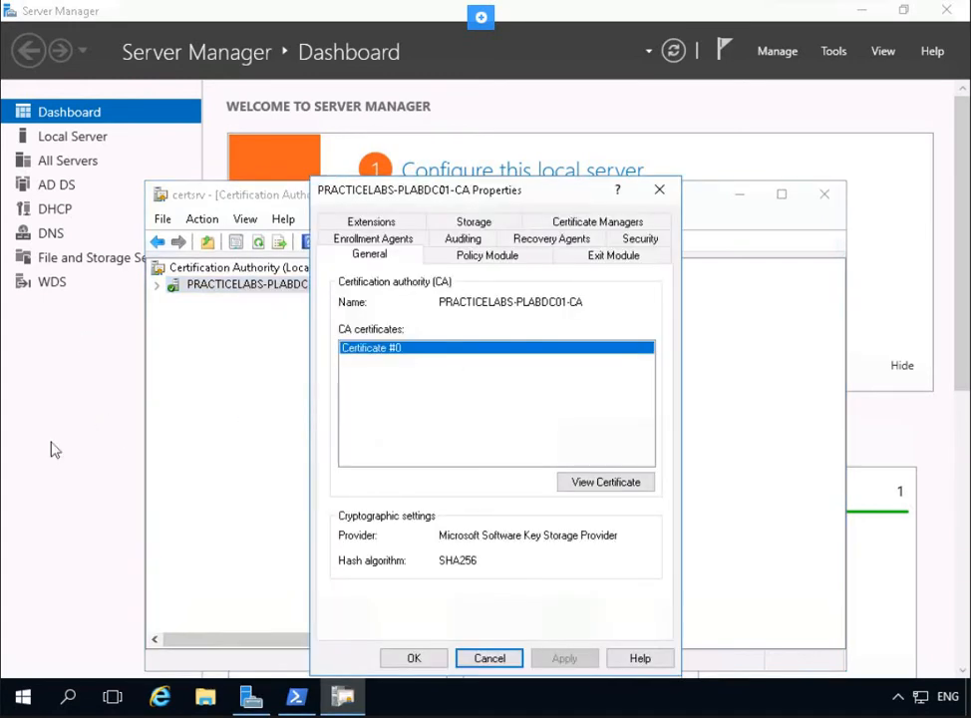
# Open the CA certificate's details and start exporting it to a file in DER encoded binary X.509 (.CER) format.
pyautogui.click(606, 484)
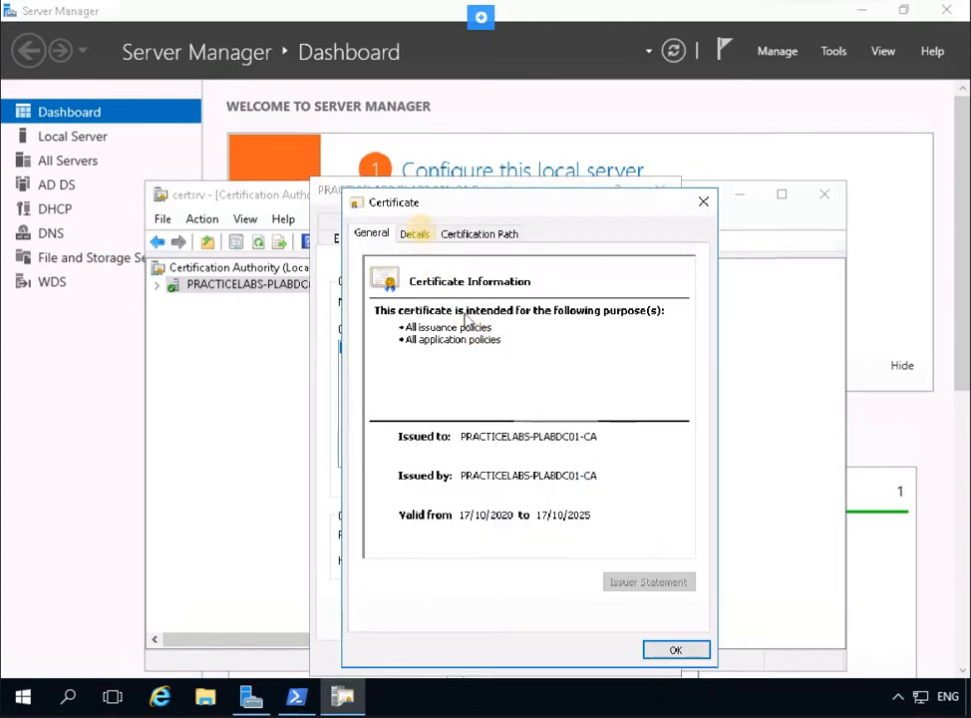
pyautogui.click(417, 235)
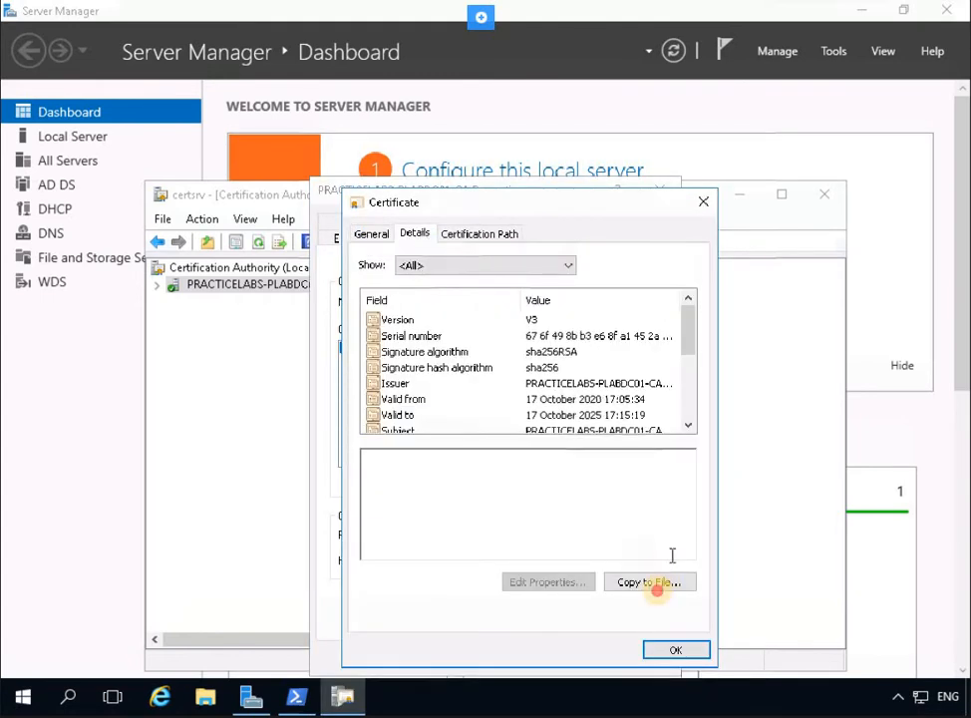
pyautogui.click(649, 583)
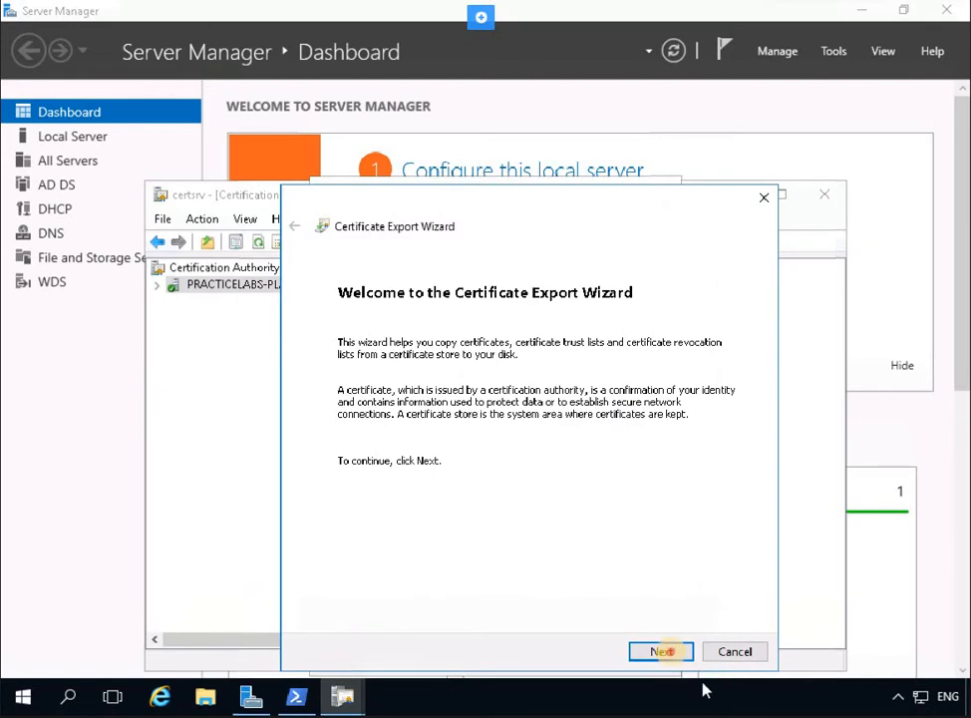
pyautogui.click(663, 653)
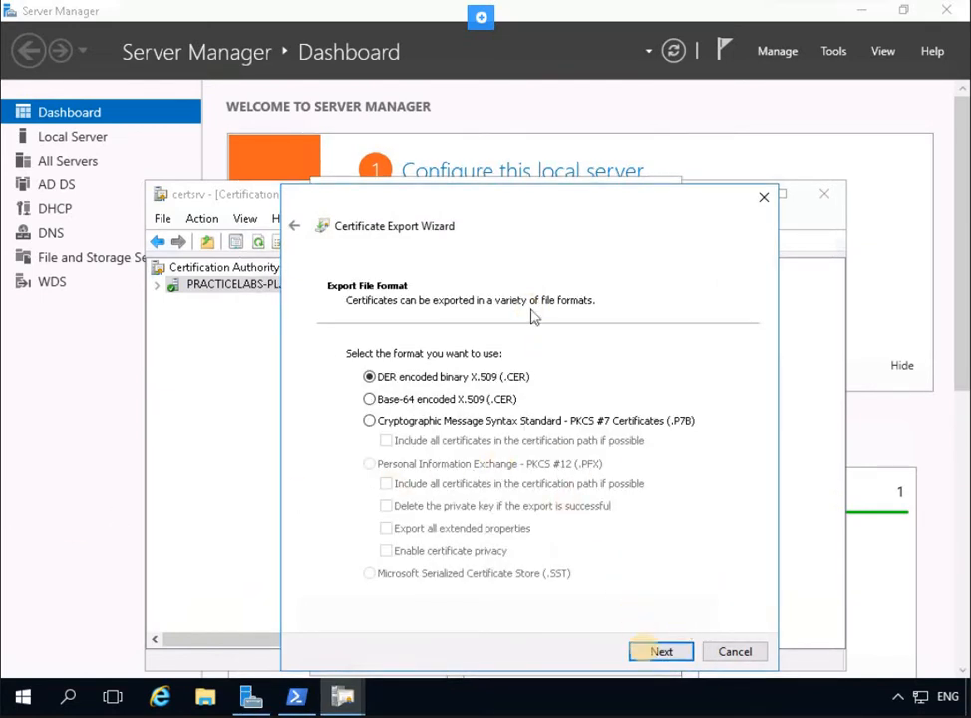
pyautogui.click(649, 658)
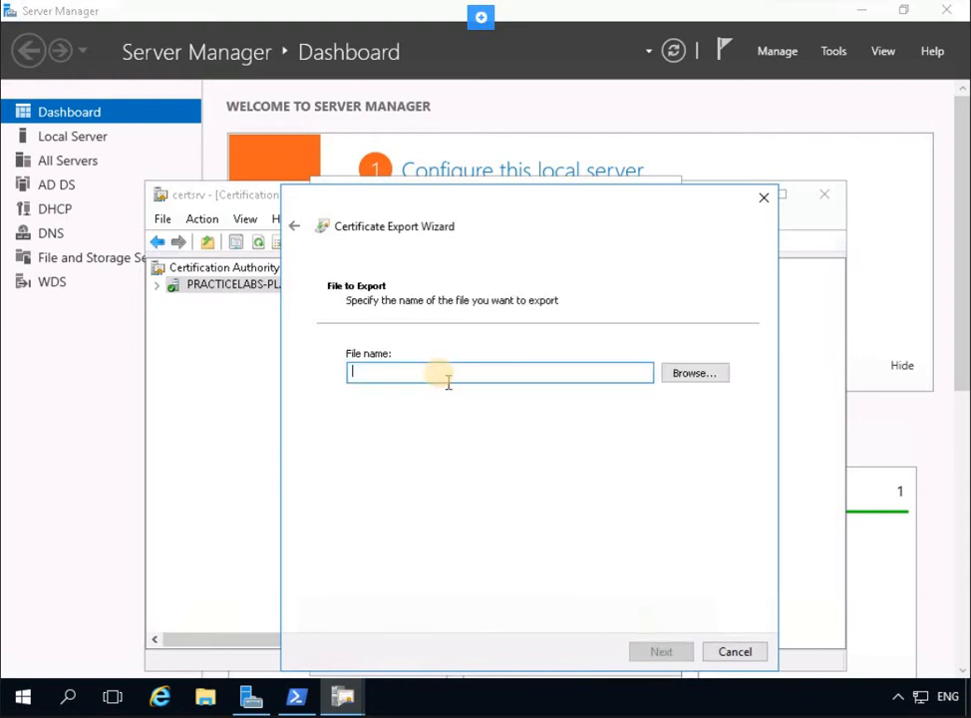
# Set the exported certificate's file name to c:\plabdc01.
pyautogui.write('.\\')
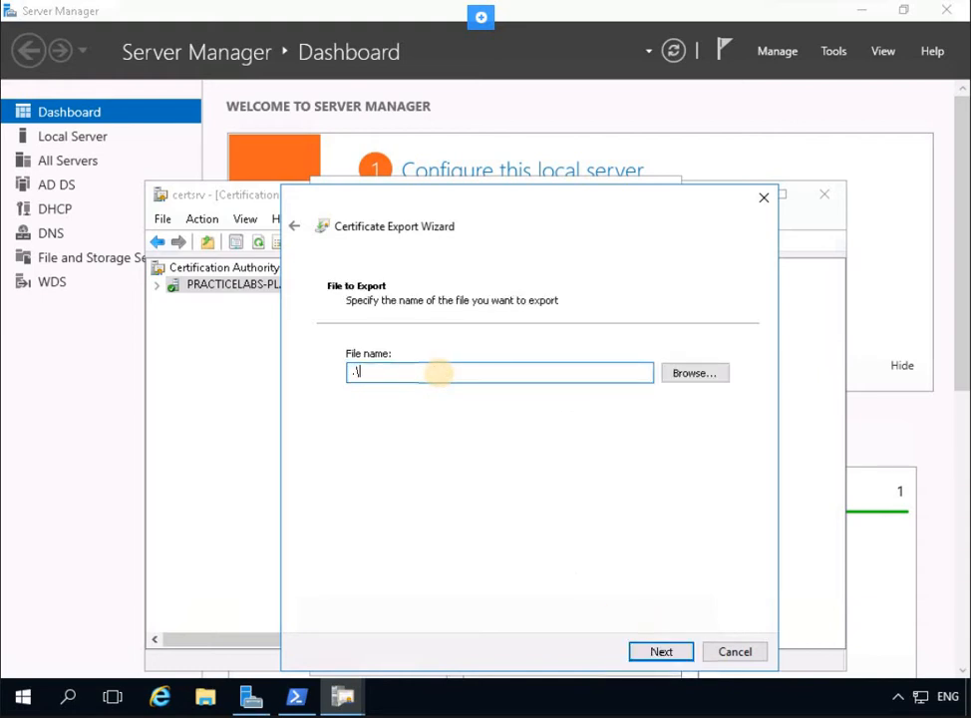
pyautogui.press('BackSpace')
pyautogui.press('BackSpace')
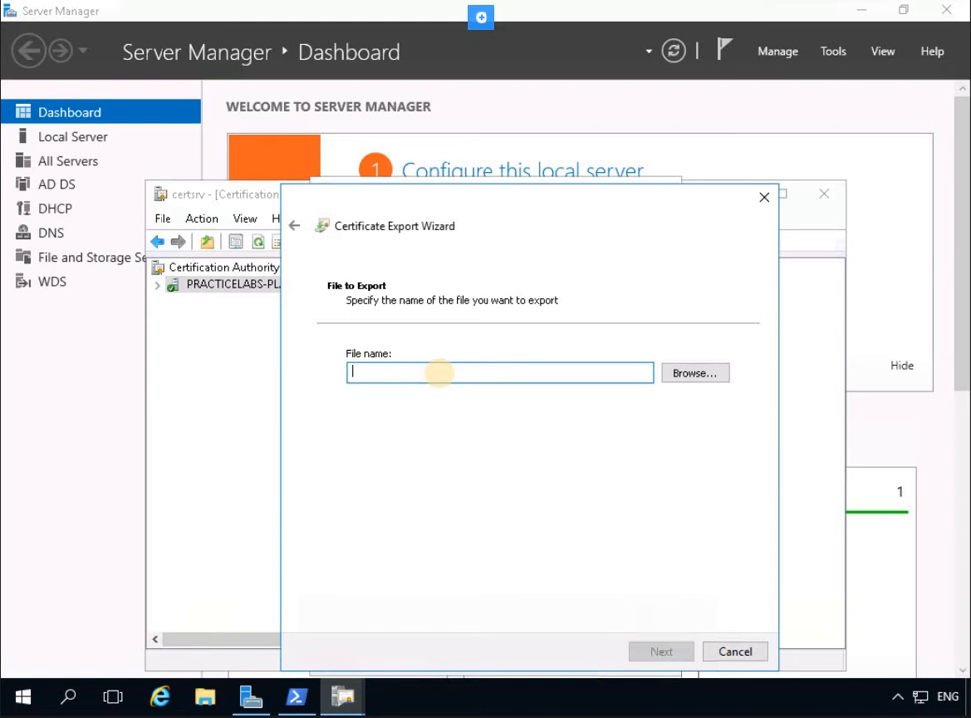
pyautogui.write('c:')
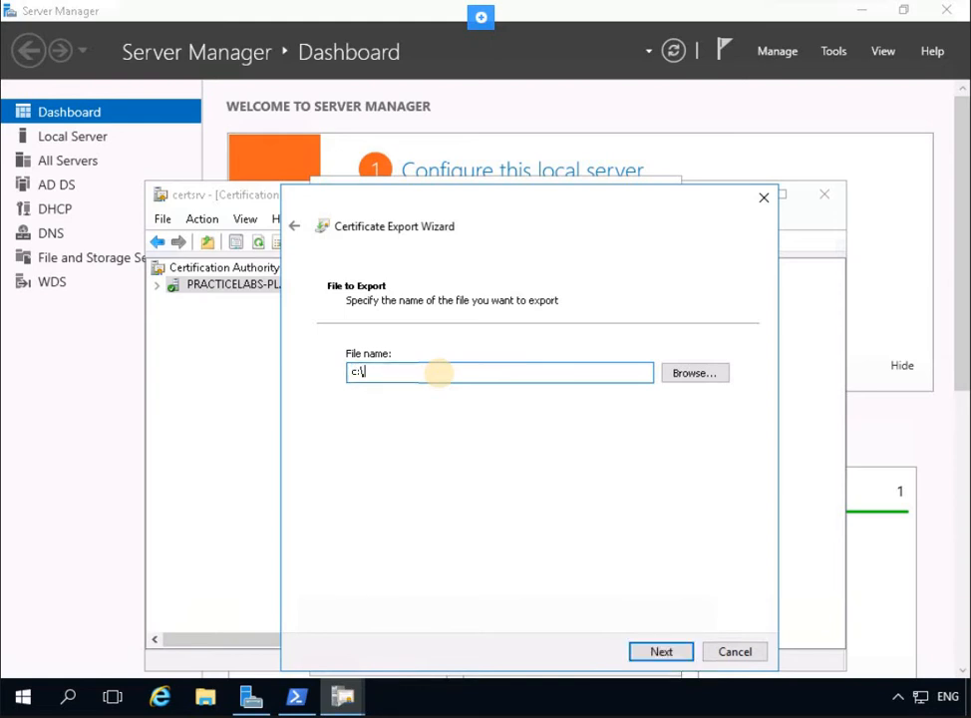
pyautogui.write('\\plabd')
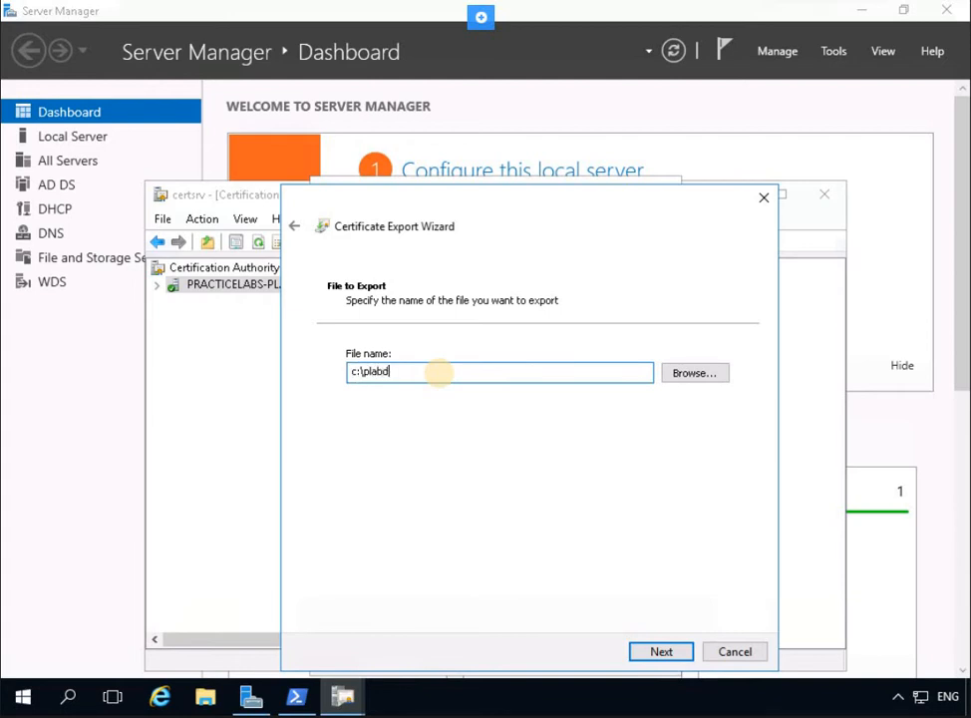
pyautogui.write('c01')
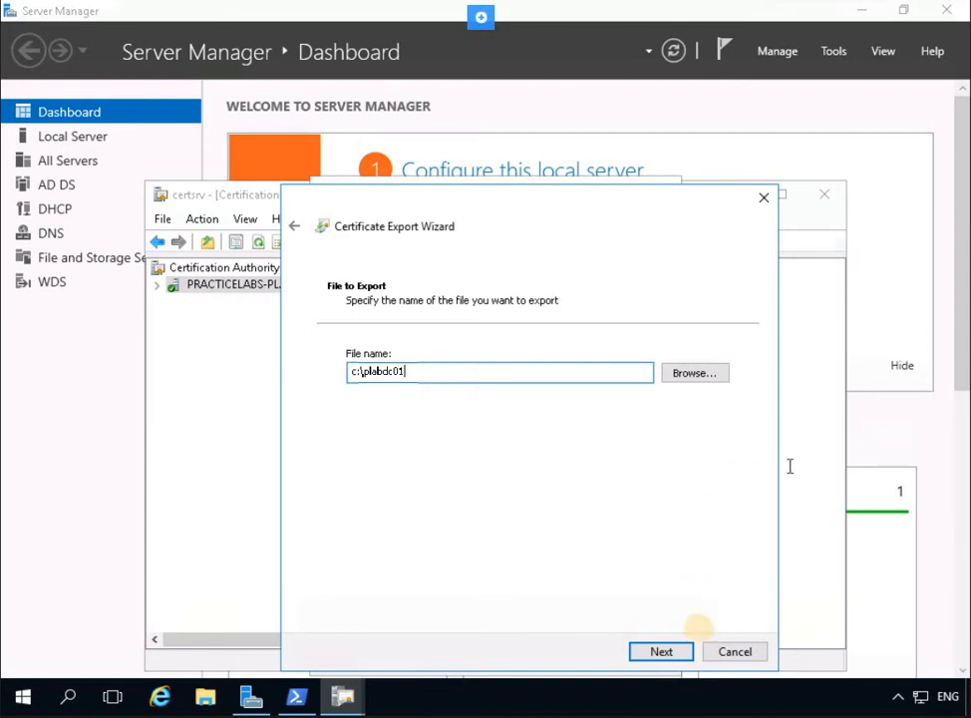
# Finish exporting the CA certificate to c:\plabdc01.cer and close the certificate and CA properties dialogs.
pyautogui.click(676, 651)
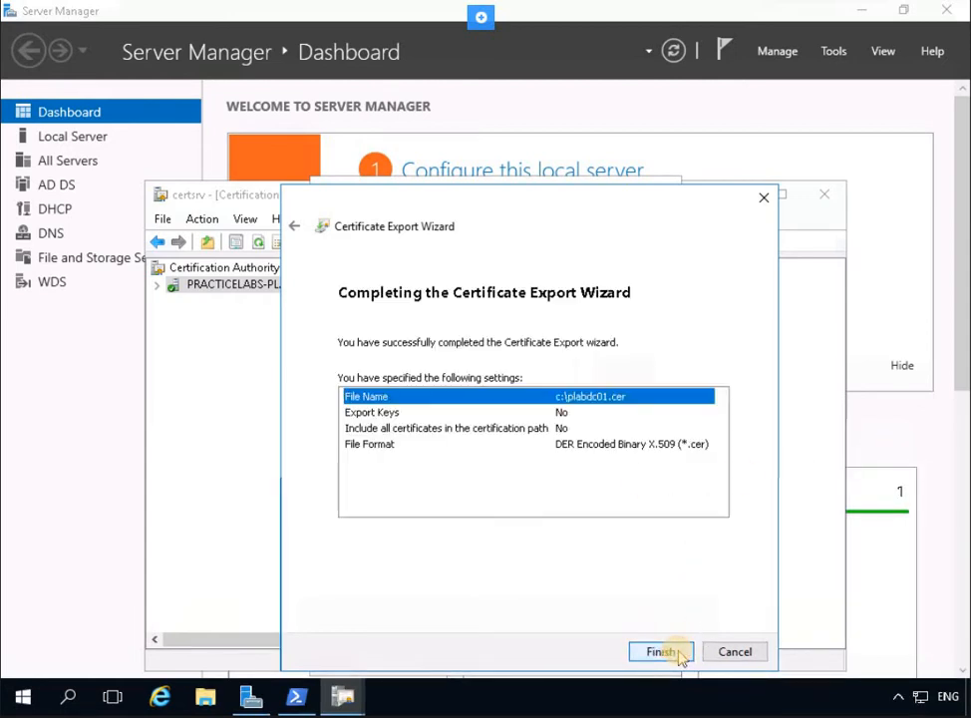
pyautogui.click(678, 653)
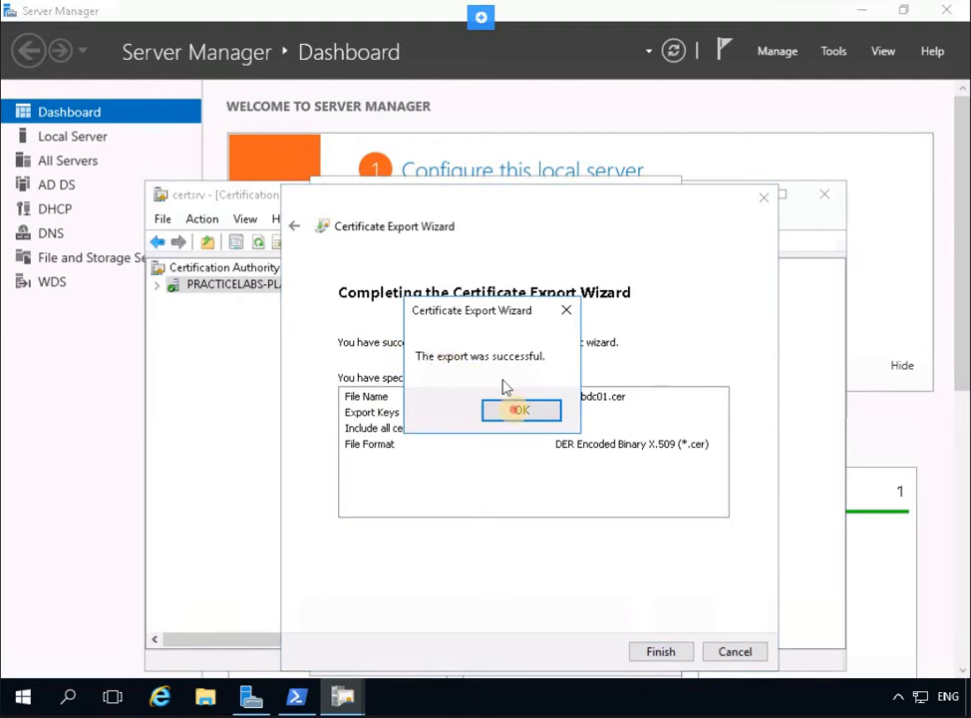
pyautogui.press('Return')
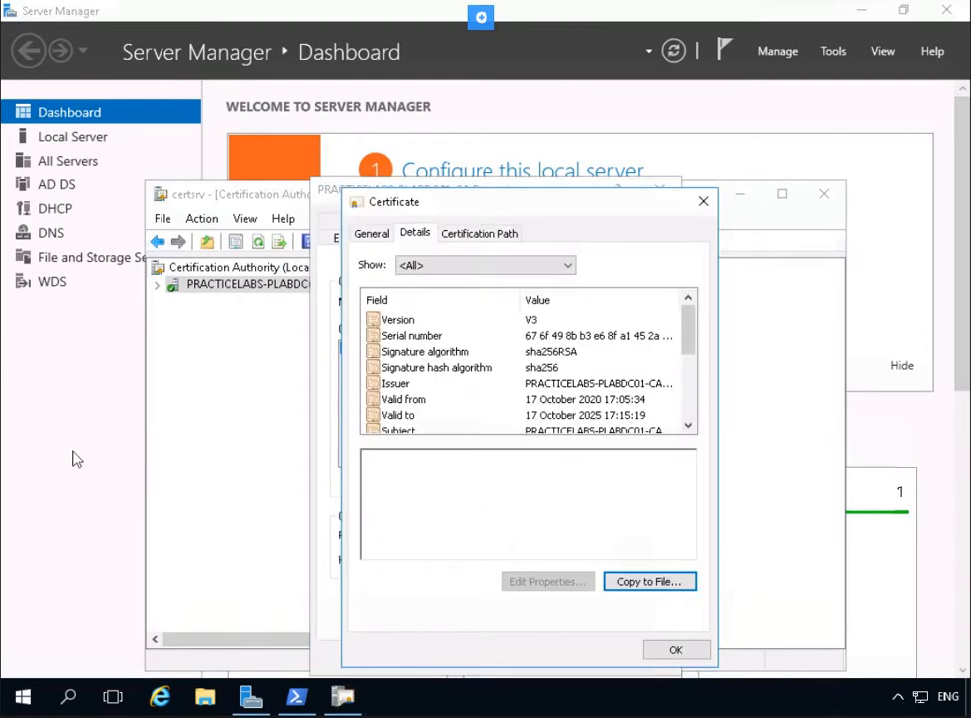
pyautogui.click(675, 649)
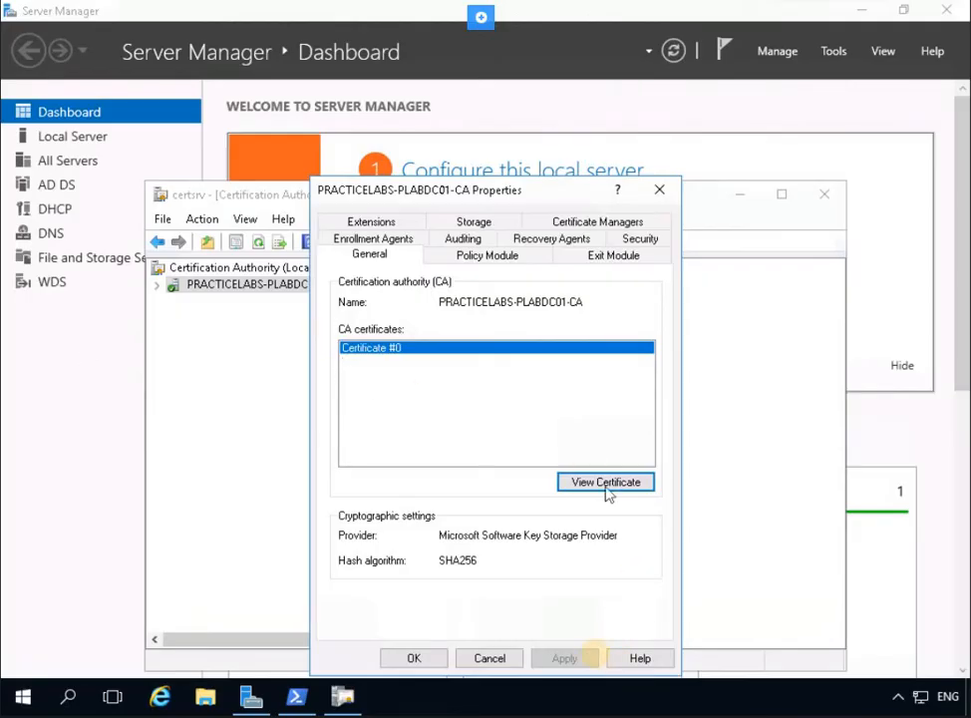
pyautogui.click(402, 661)
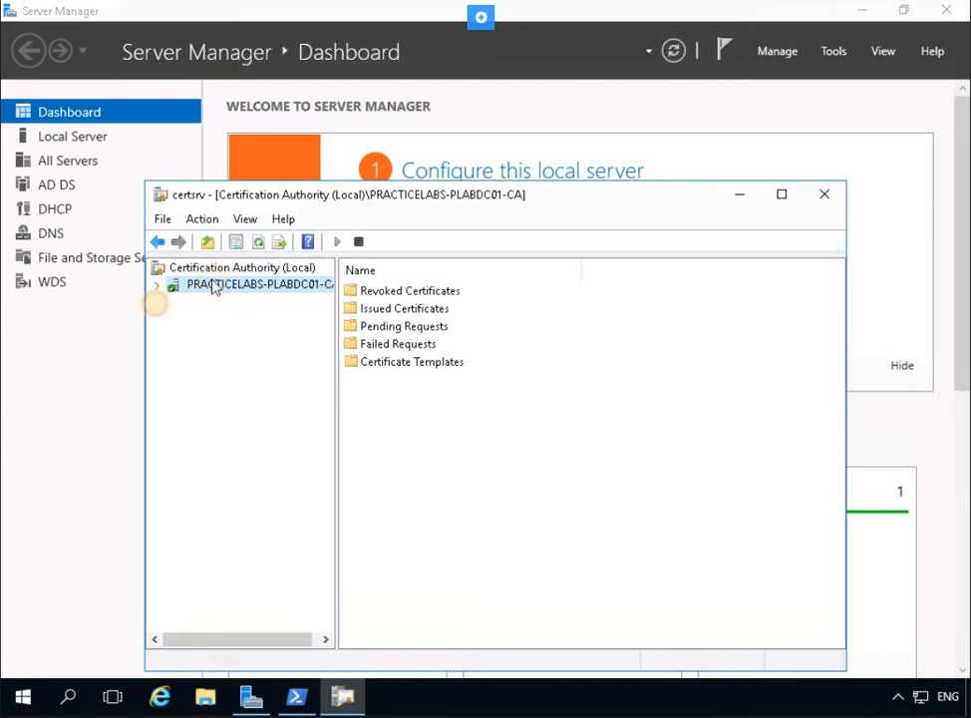
# Expand PRACTICELABS-PLABDC01-CA and open its Certificate Templates for management in the Certificate Templates Console.
pyautogui.click(156, 287)
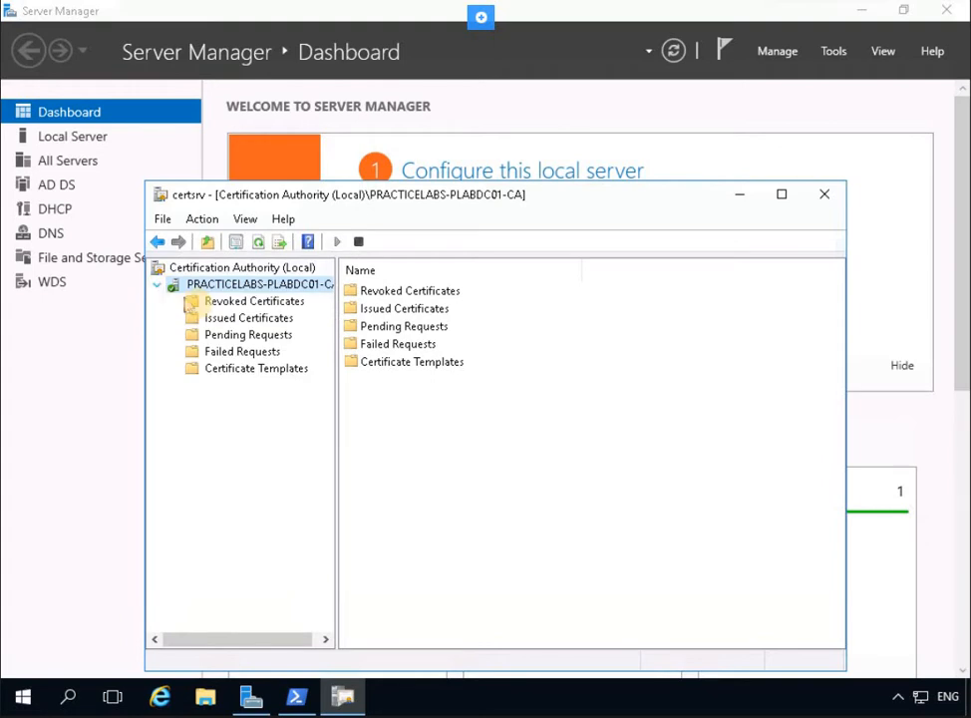
pyautogui.click(249, 369)
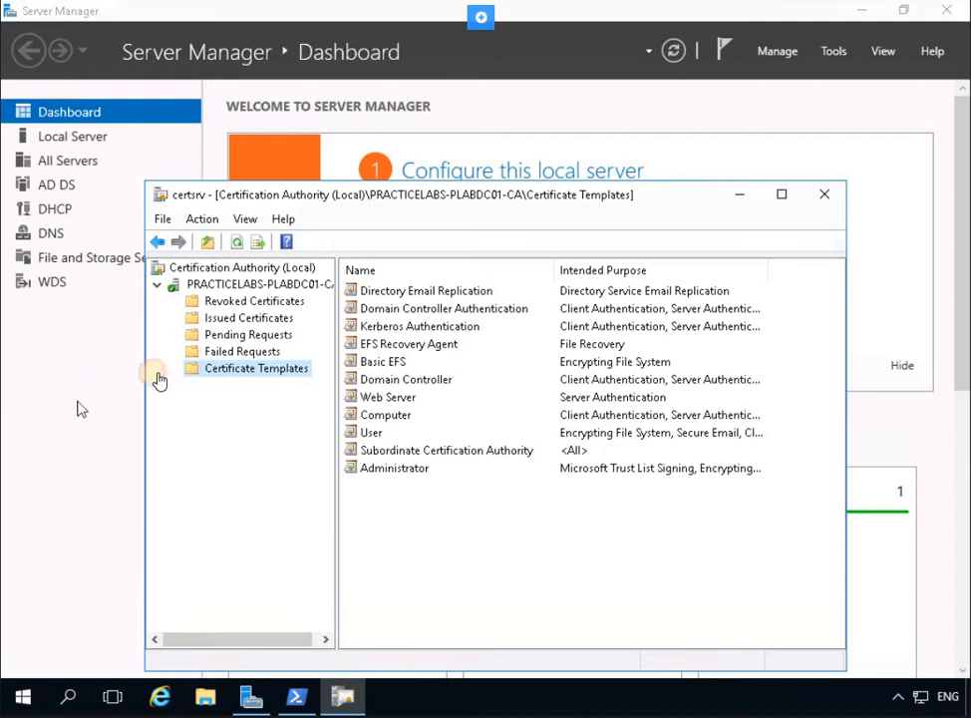
pyautogui.rightClick(233, 372)
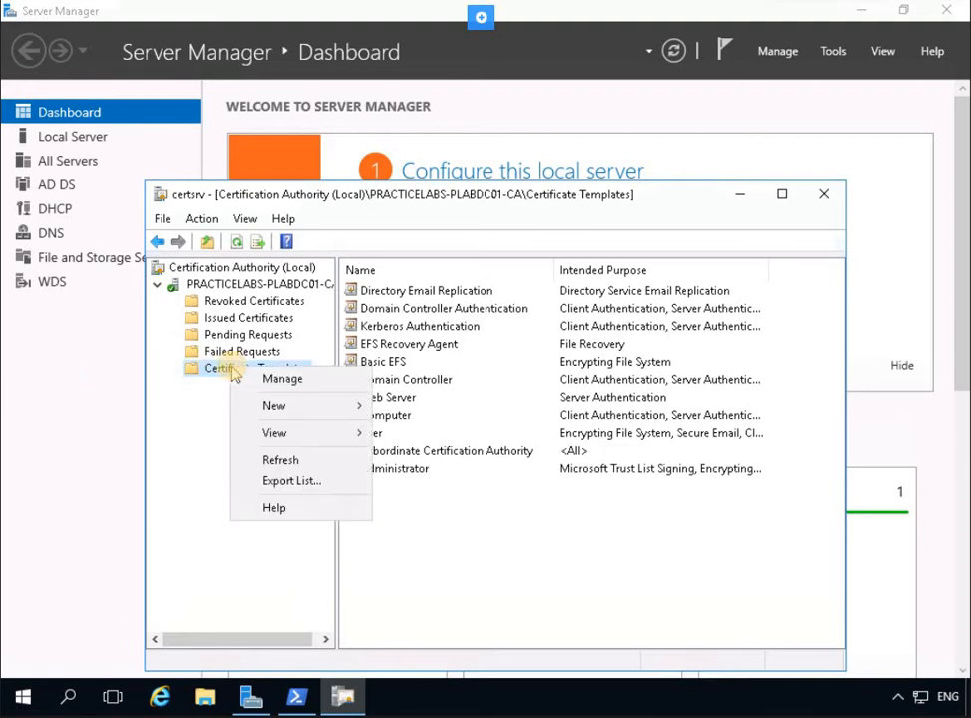
pyautogui.click(25, 463)
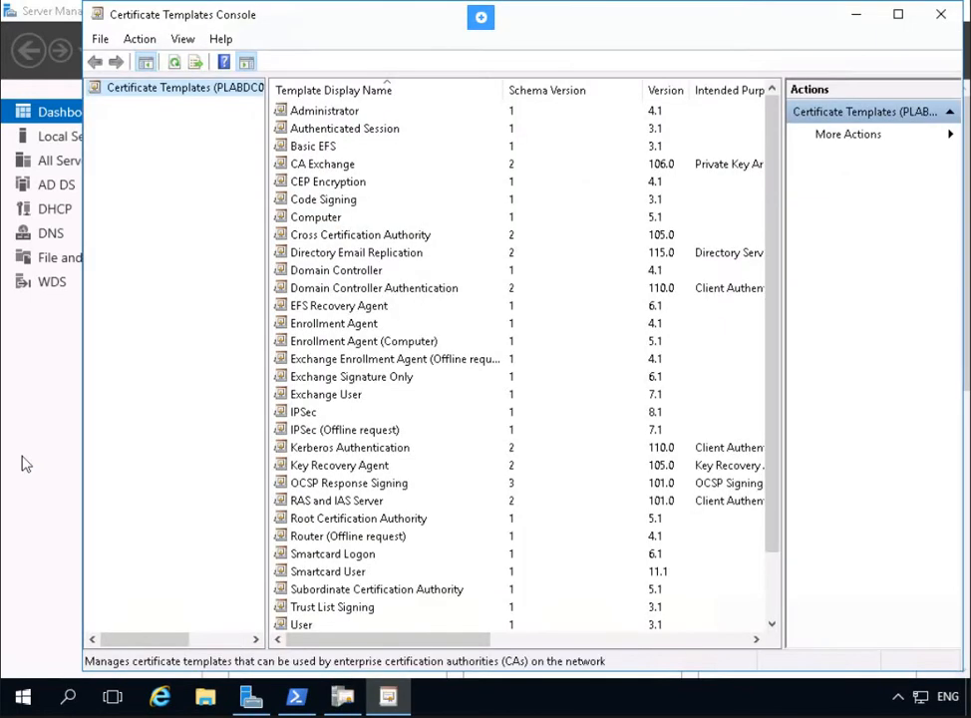
# Find the Web Server template in the list and duplicate it.
pyautogui.click(376, 430)
pyautogui.press('w')
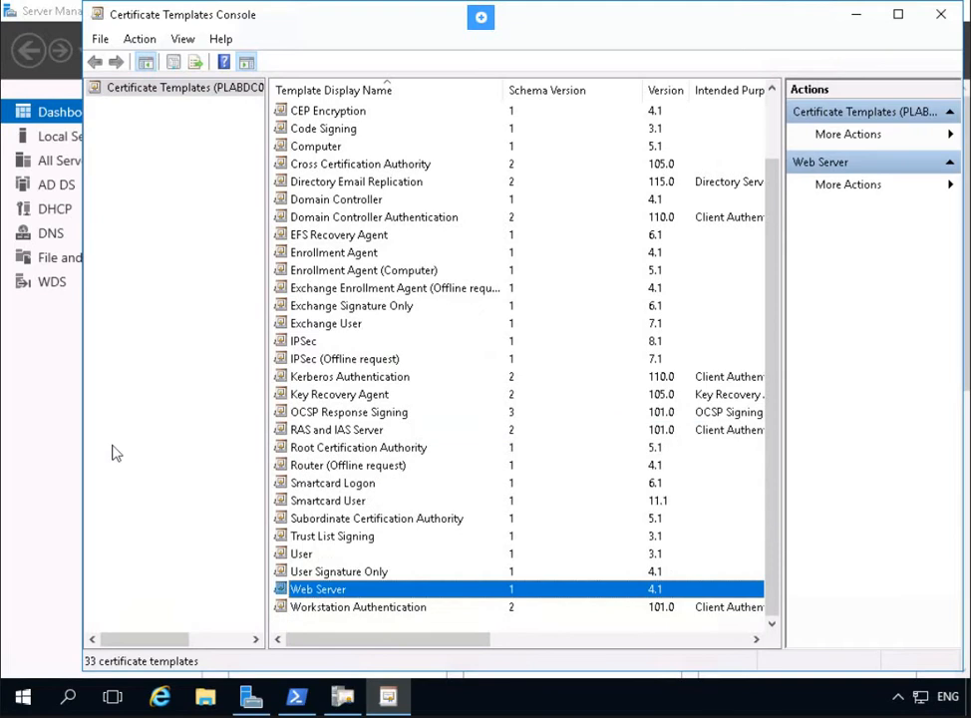
pyautogui.rightClick(427, 589)
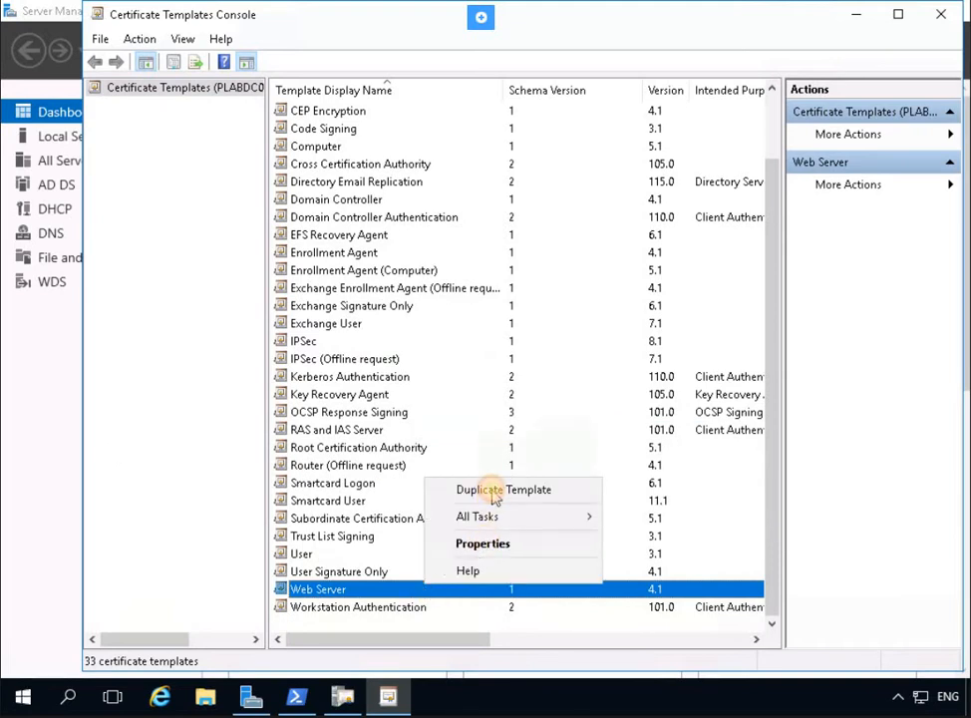
pyautogui.press('Return')
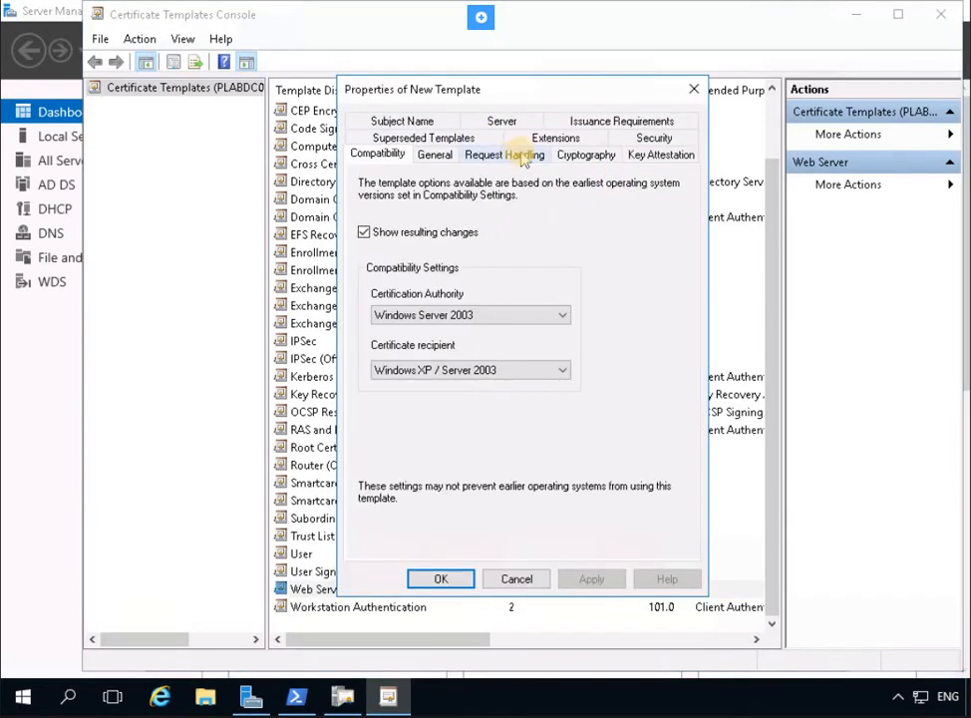
# Set the new template's display name to Plabs-Web and enable publishing its certificate in Active Directory.
pyautogui.click(435, 156)
pyautogui.click(468, 200)
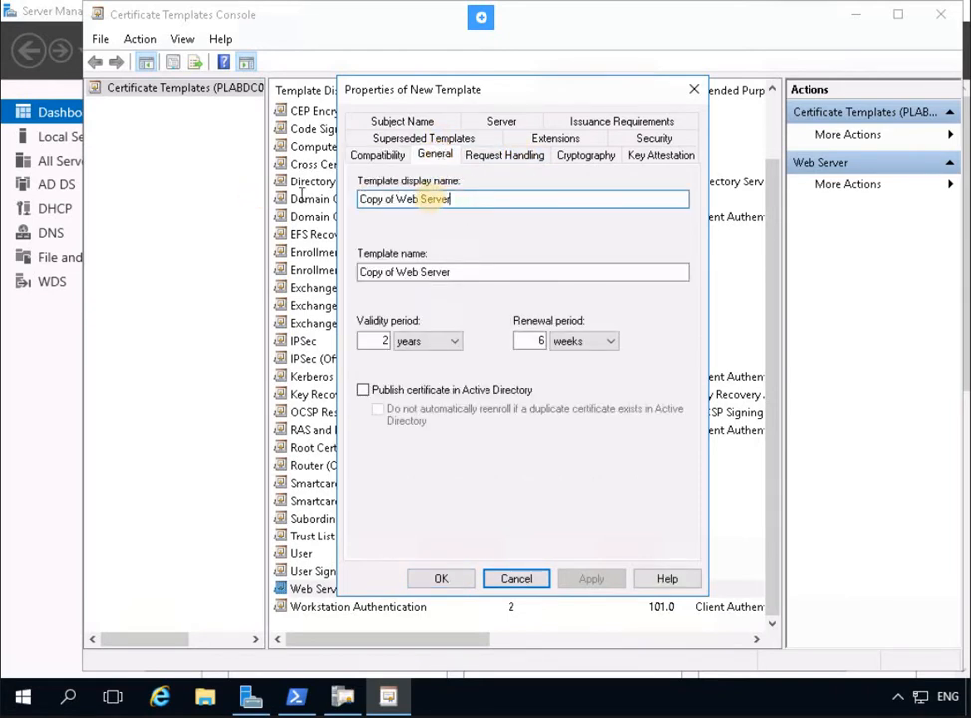
pyautogui.moveTo(469, 199); pyautogui.dragTo(302, 196)
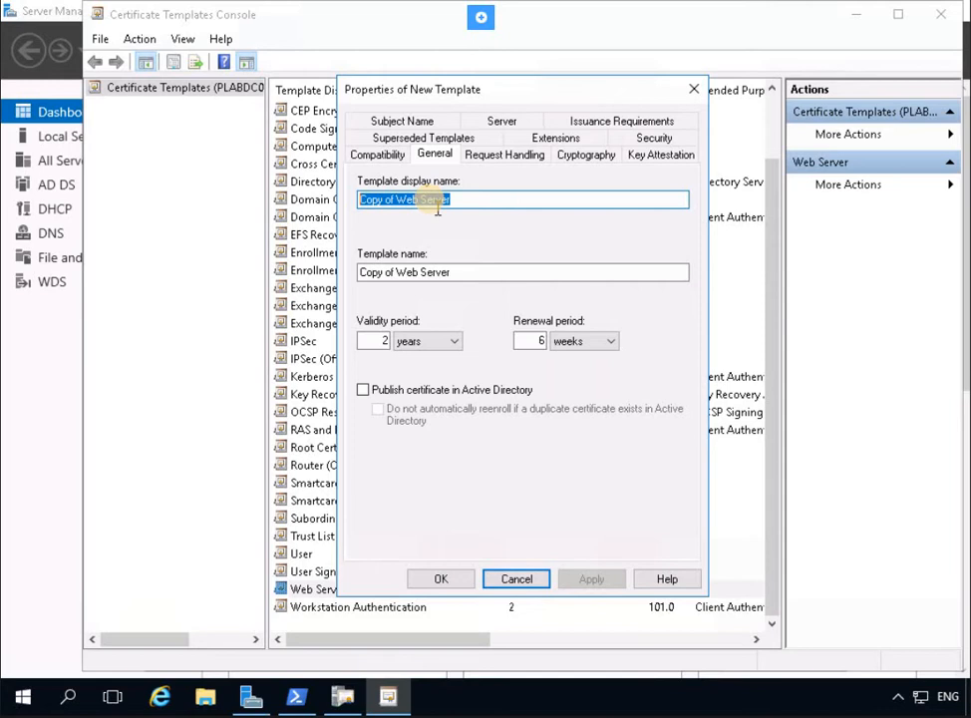
pyautogui.write('Plabs')
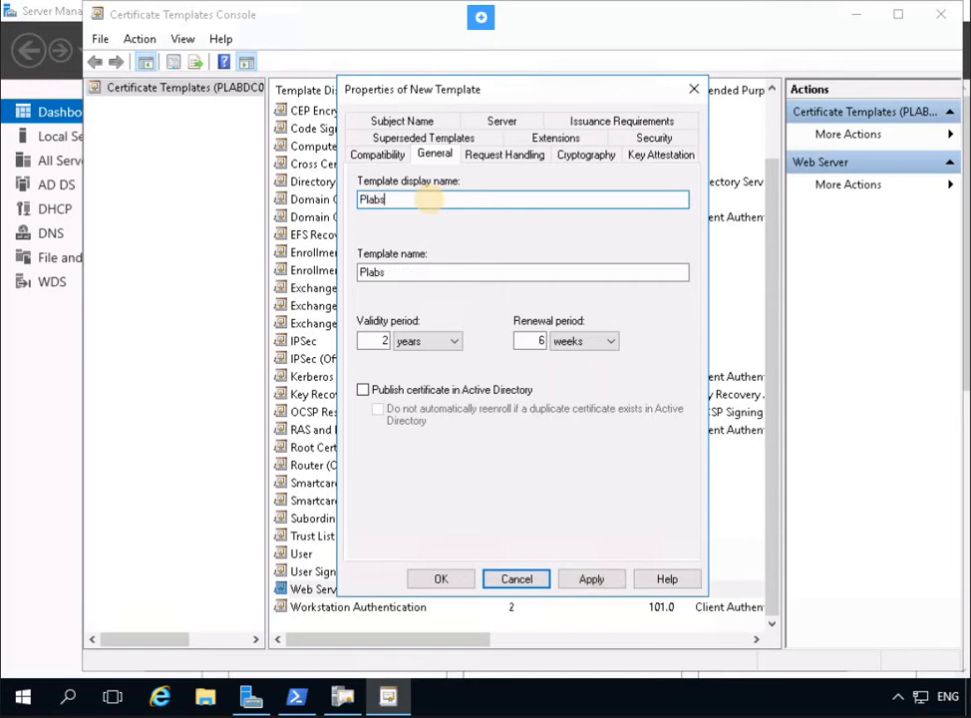
pyautogui.write('-Web')
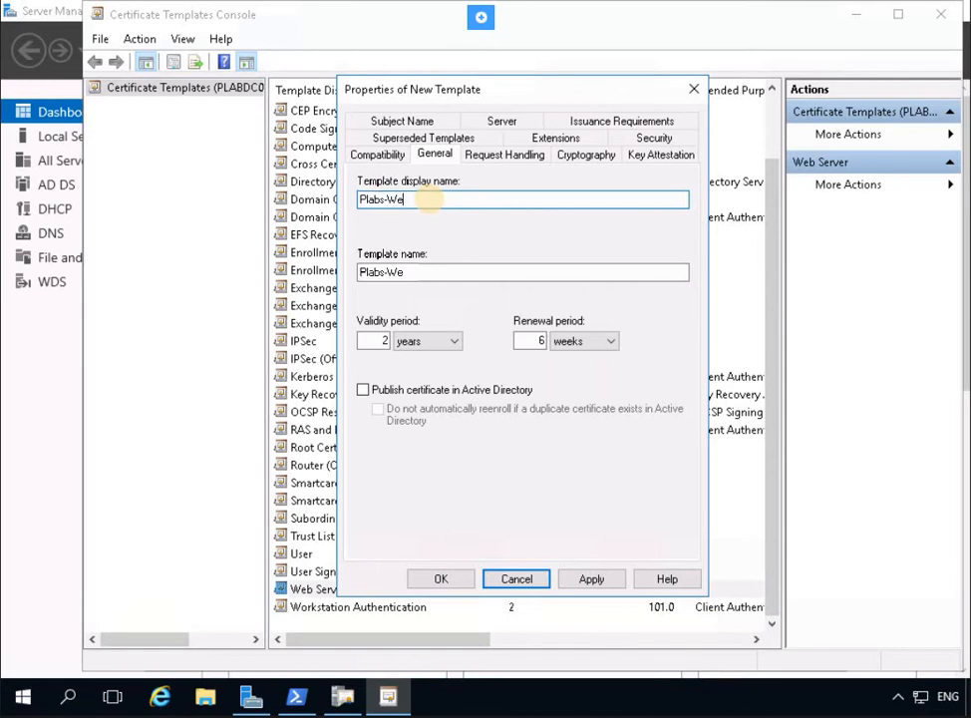
pyautogui.click(363, 390)
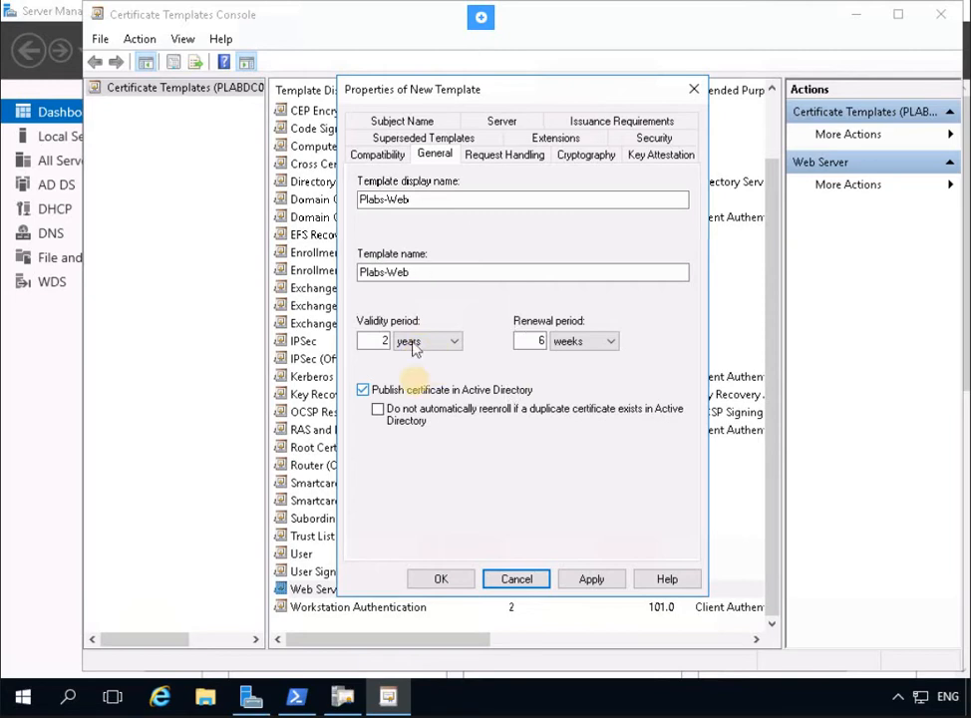
# Start adding principals to the new template's security permissions, with Computers included among the object types.
pyautogui.click(665, 139)
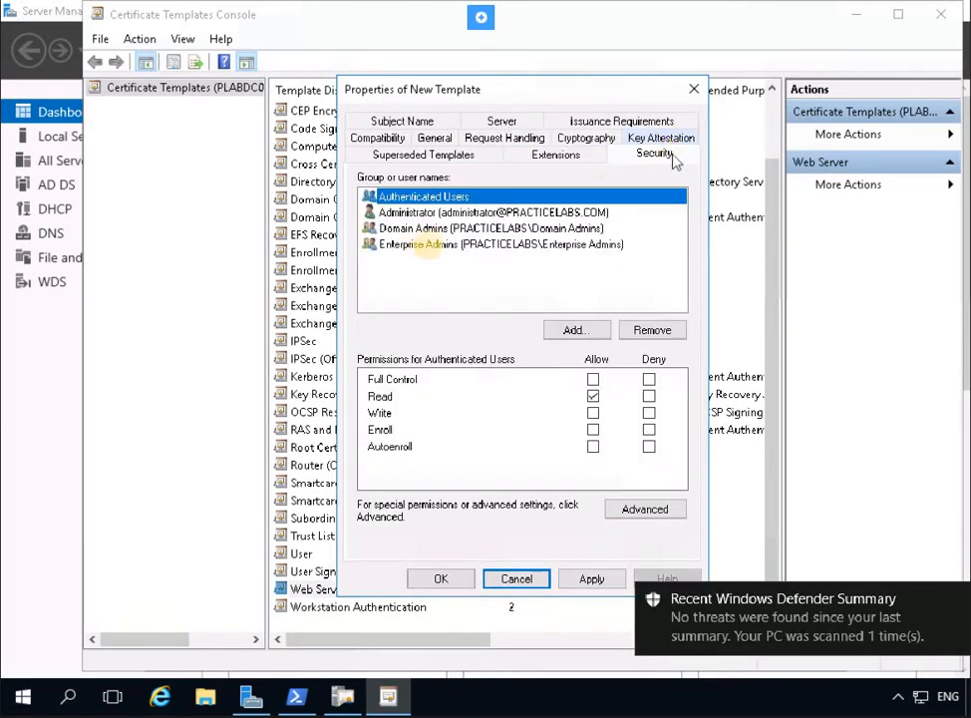
pyautogui.click(596, 330)
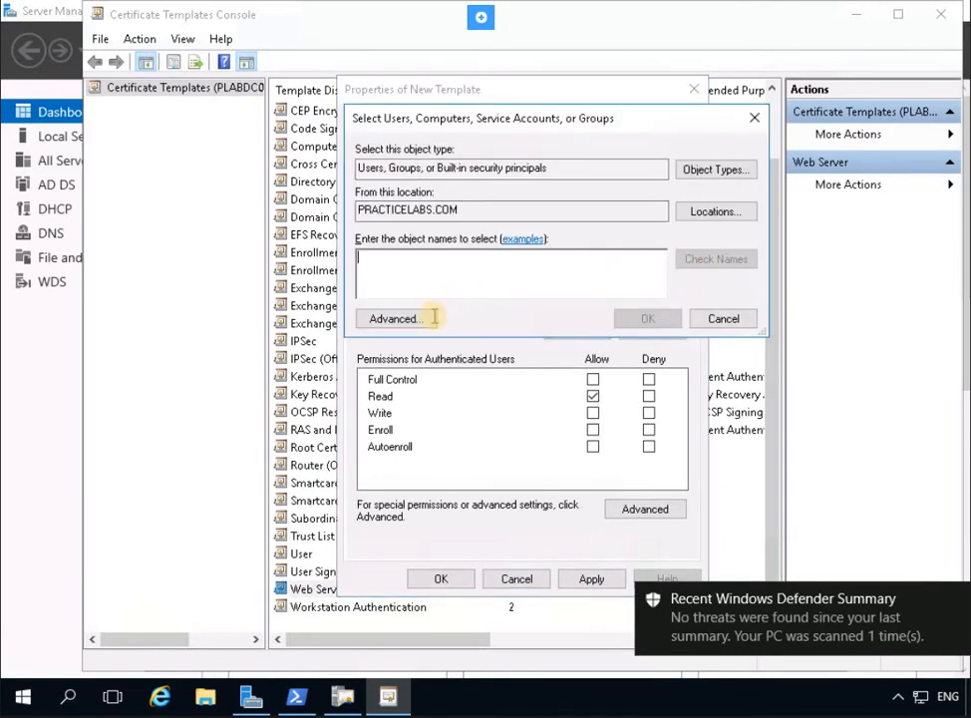
pyautogui.click(731, 171)
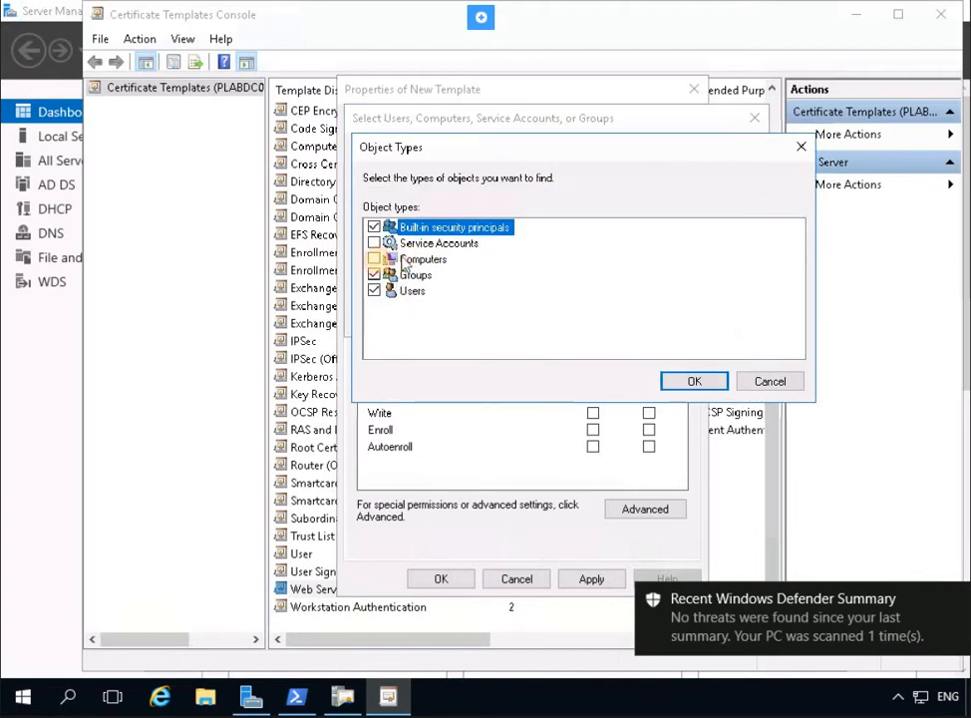
pyautogui.click(375, 259)
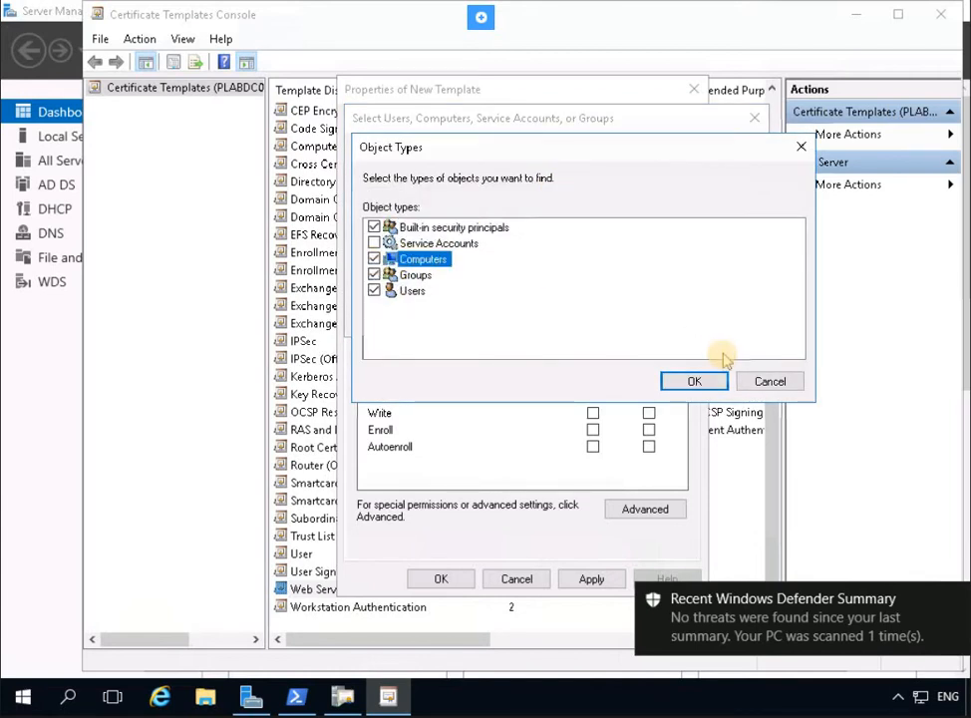
pyautogui.click(703, 383)
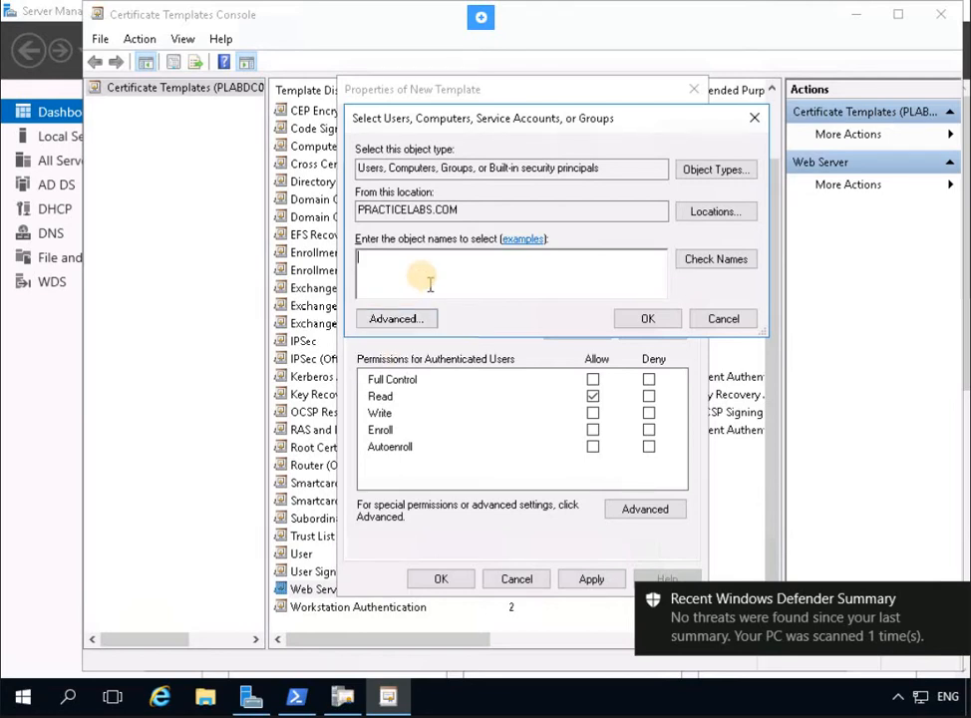
# Add the computers plabdc01 and plabdm01 to the template's security list.
pyautogui.write('pl')
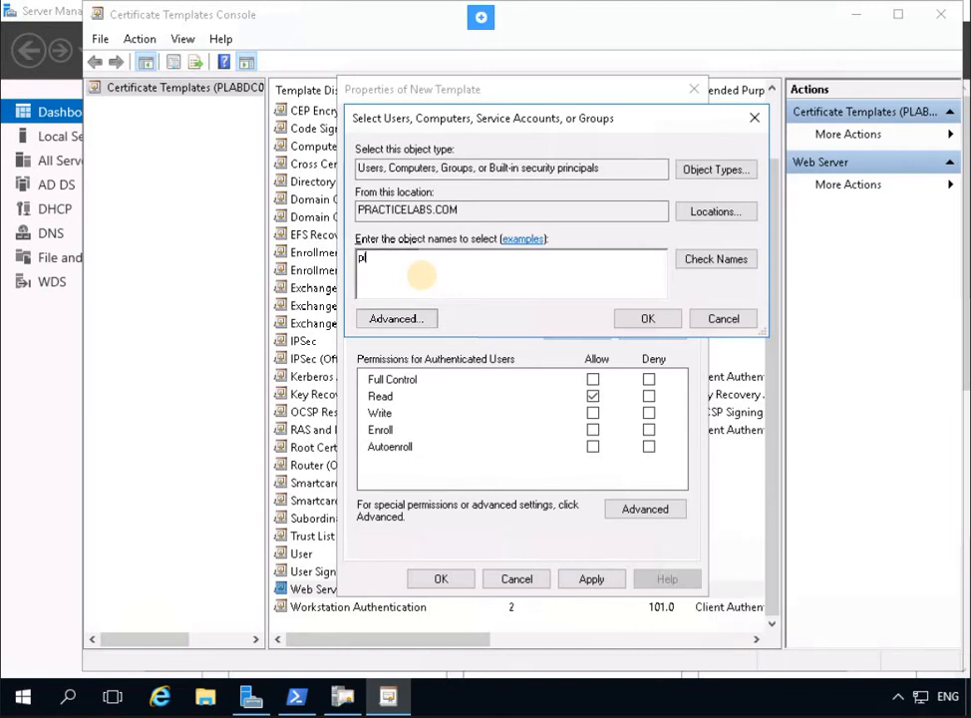
pyautogui.write('ab')
pyautogui.write('dc01')
pyautogui.write('.')
pyautogui.write('plab')
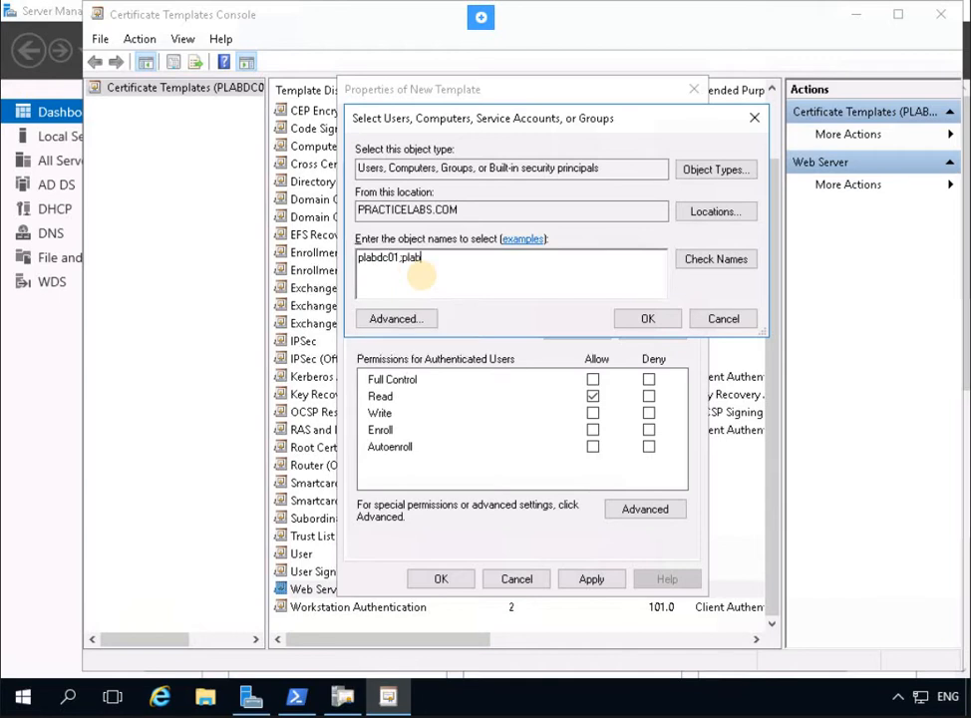
pyautogui.write('dm')
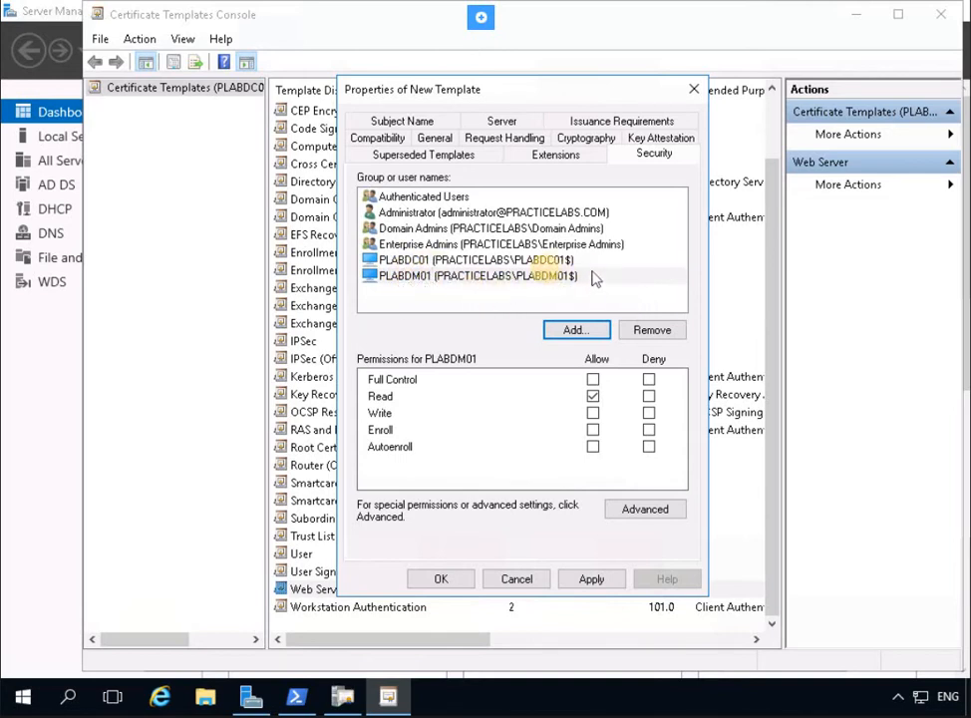
# Allow the Enroll permission for both PLABDC01 and PLABDM01 and save the Plabs-Web template.
pyautogui.click(546, 261)
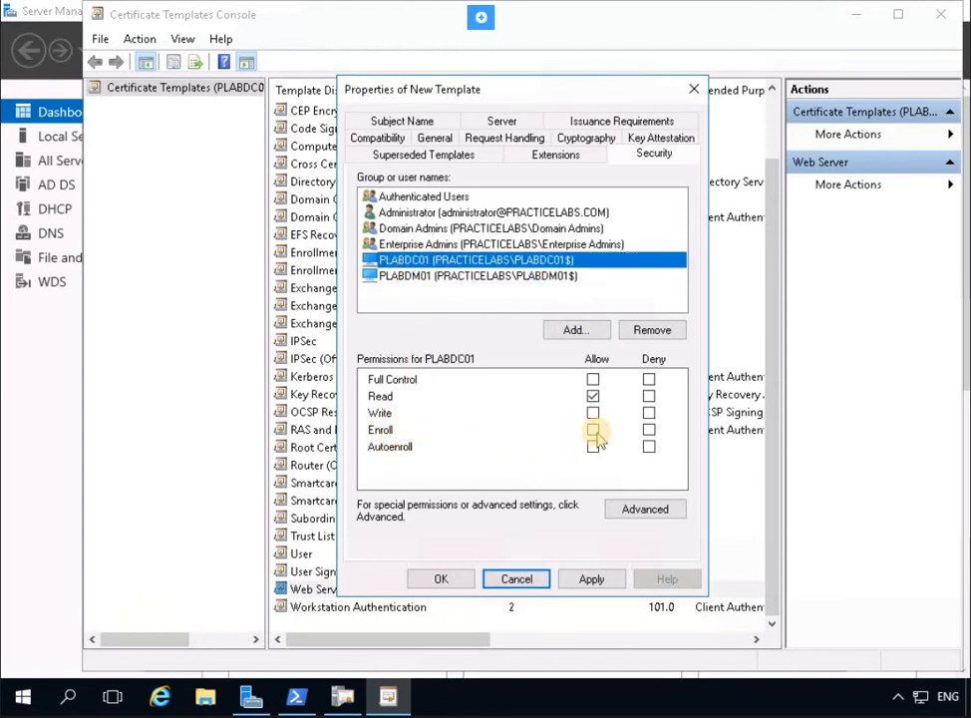
pyautogui.click(592, 429)
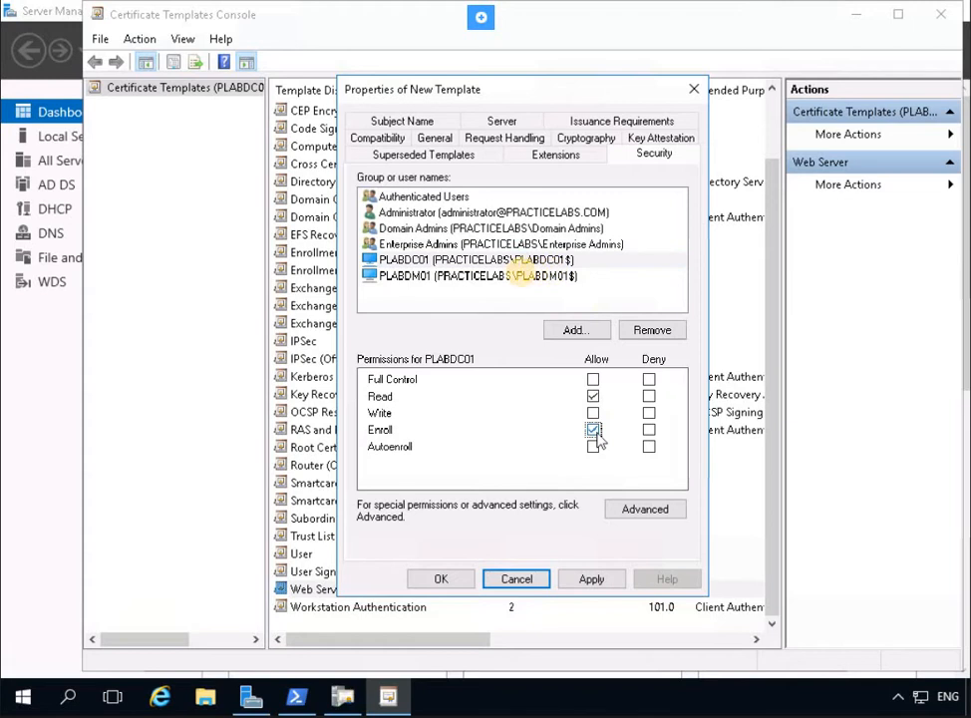
pyautogui.click(520, 277)
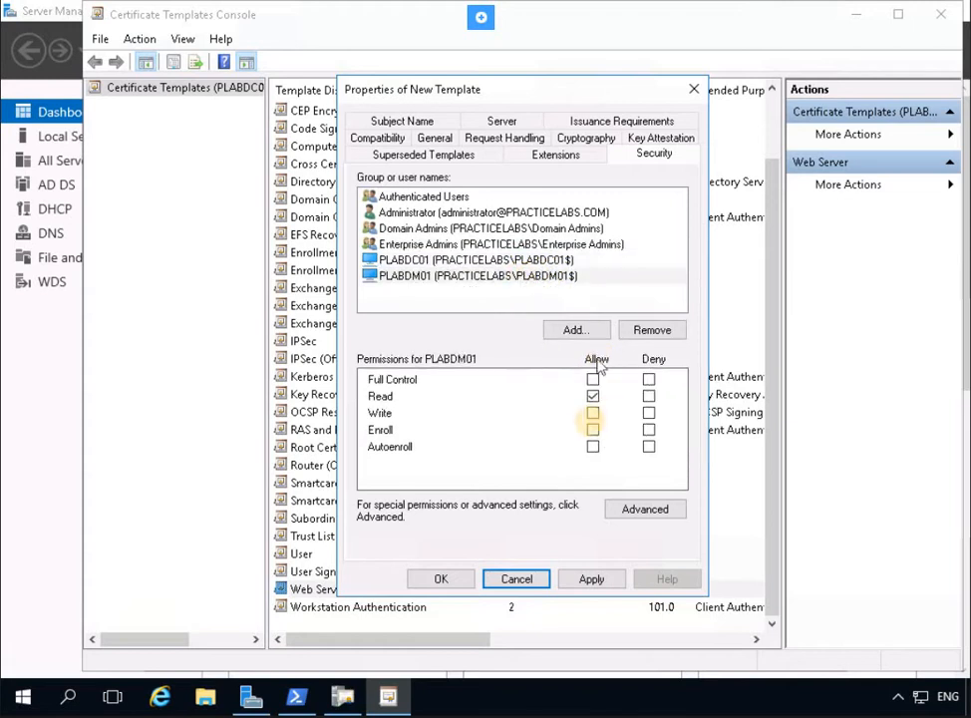
pyautogui.click(593, 429)
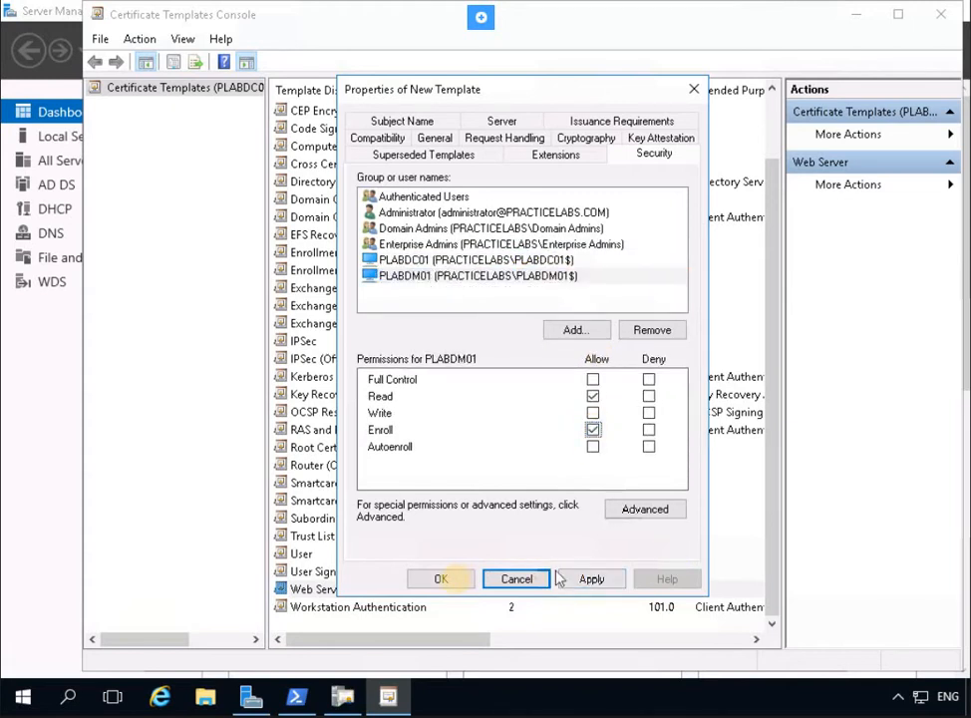
pyautogui.click(442, 580)
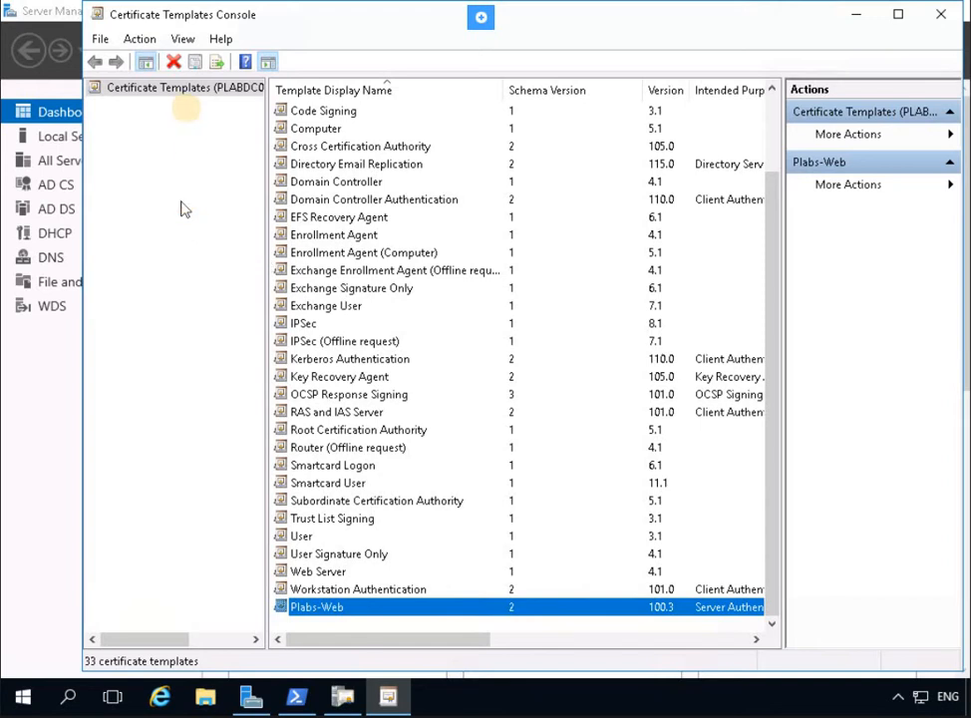
# Issue the Plabs-Web certificate template on the PRACTICELABS-PLABDC01-CA certification authority and close the open consoles.
pyautogui.click(188, 112)
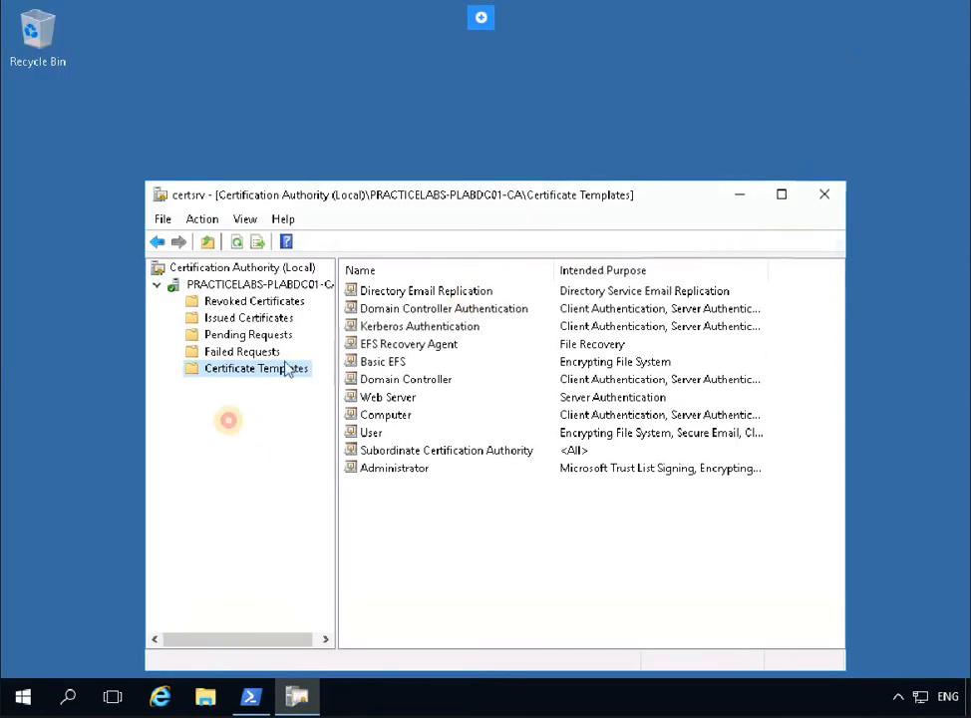
pyautogui.click(223, 373)
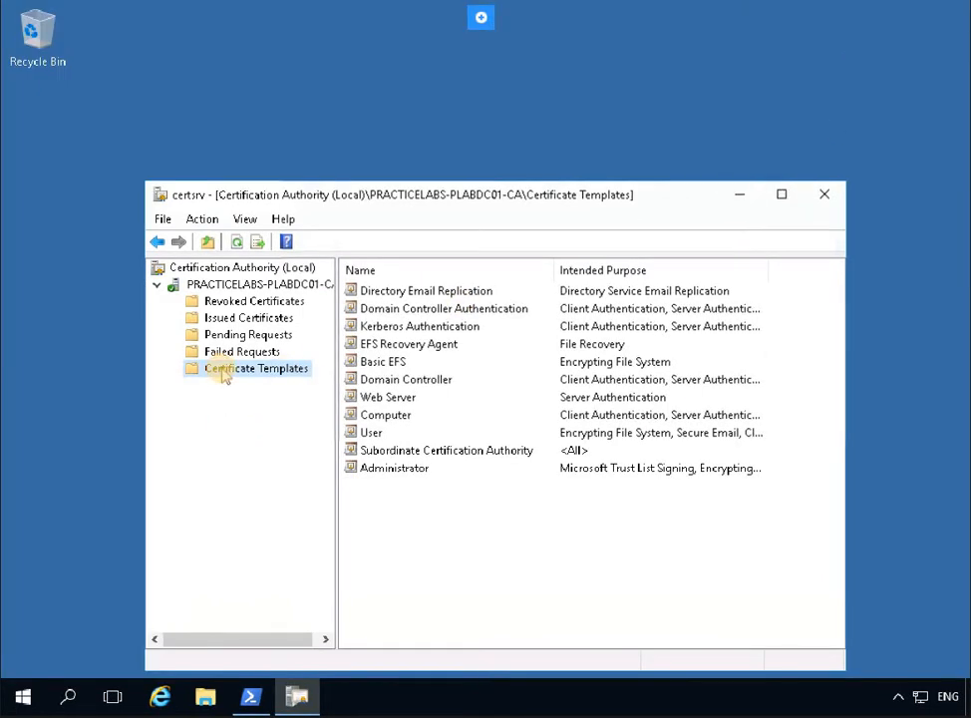
pyautogui.rightClick(223, 373)
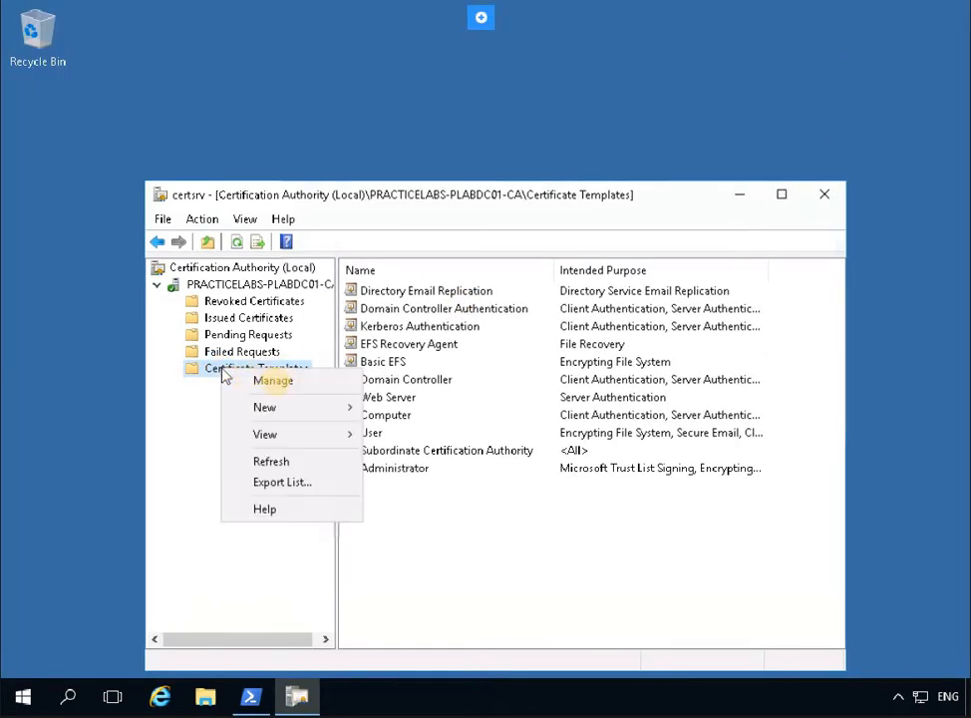
pyautogui.click(294, 411)
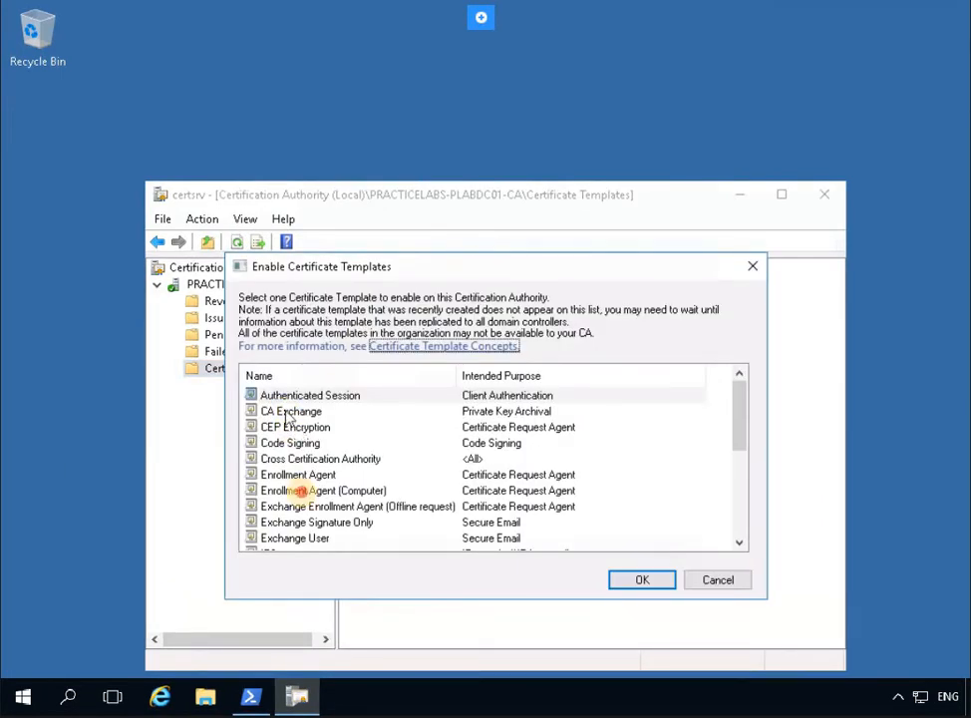
pyautogui.click(295, 491)
pyautogui.scroll(-5, 299, 493)
pyautogui.click(284, 427)
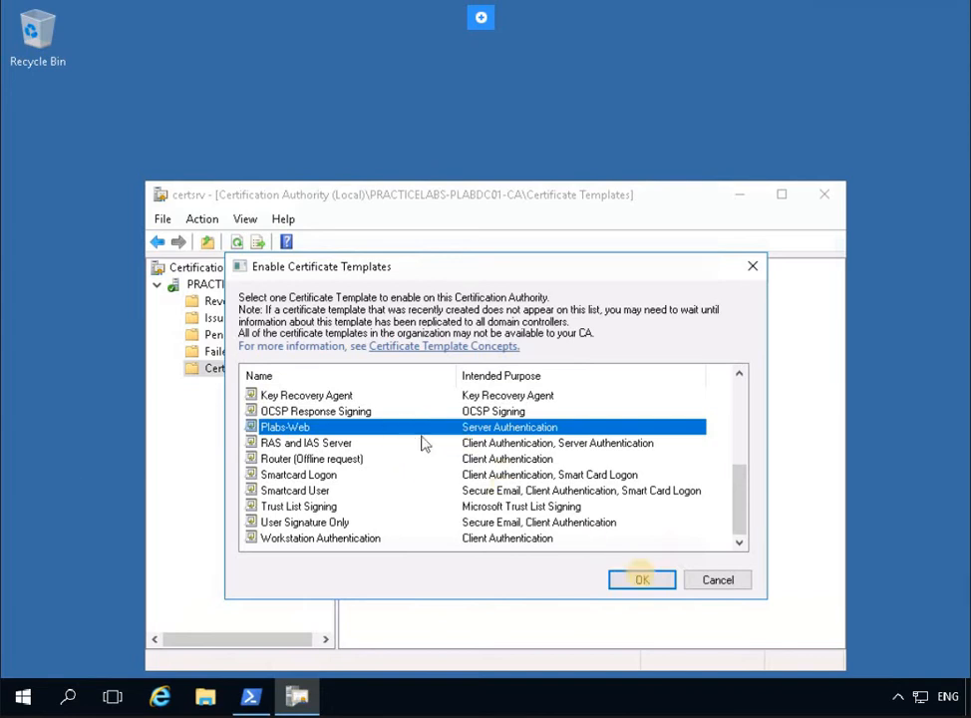
pyautogui.click(656, 581)
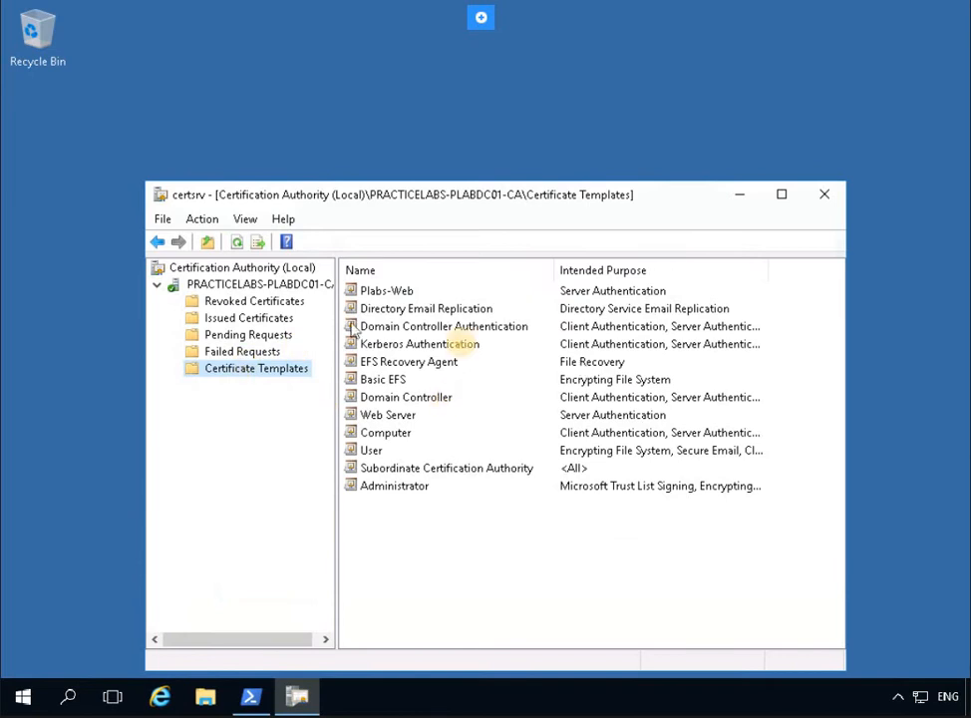
pyautogui.click(399, 291)
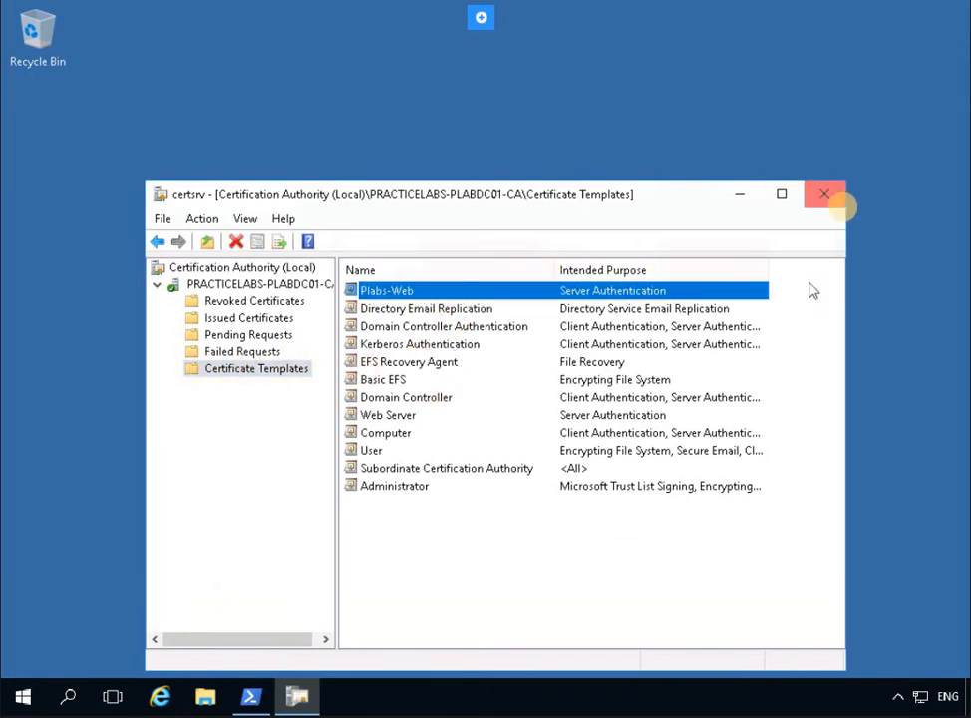
pyautogui.click(832, 197)
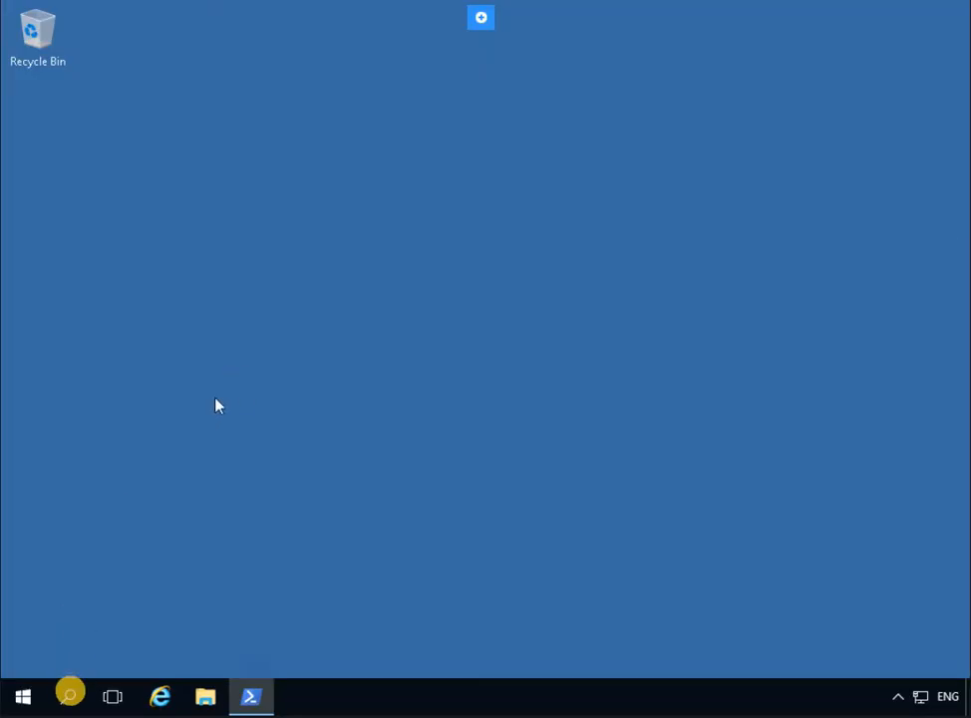
# Launch an empty Microsoft Management Console (mmc) and open its snap-in selection for editing.
pyautogui.click(70, 698)
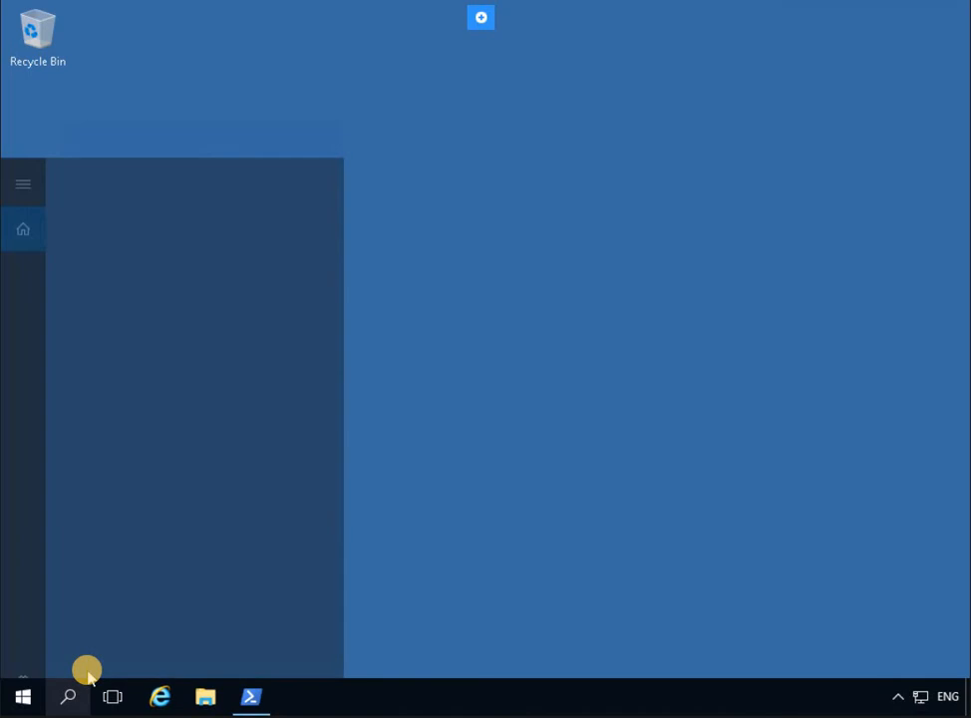
pyautogui.write('mmc')
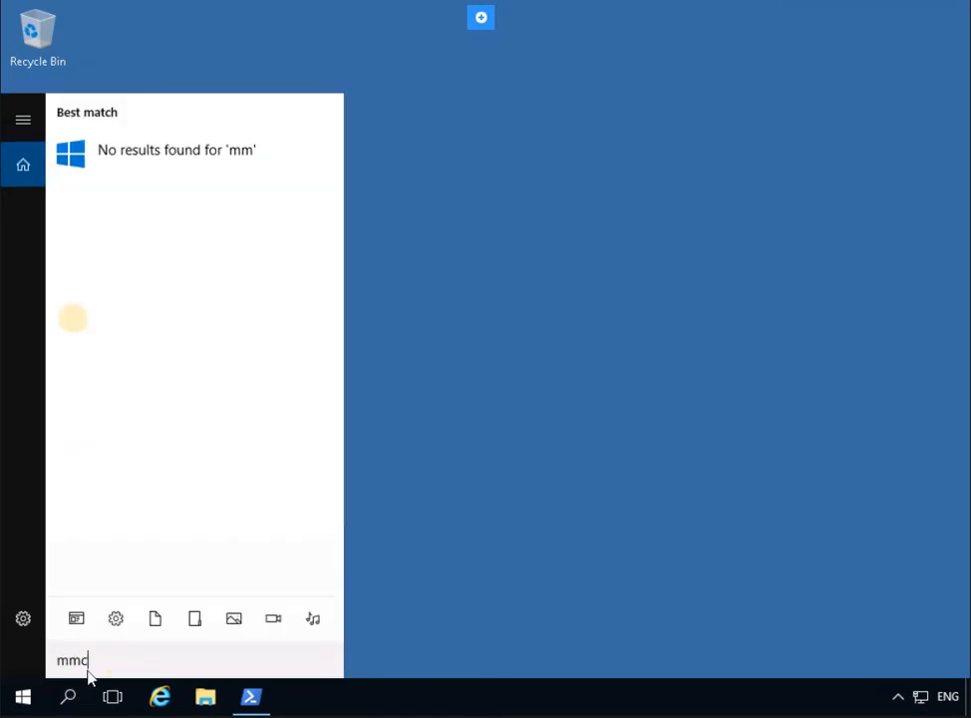
pyautogui.click(140, 176)
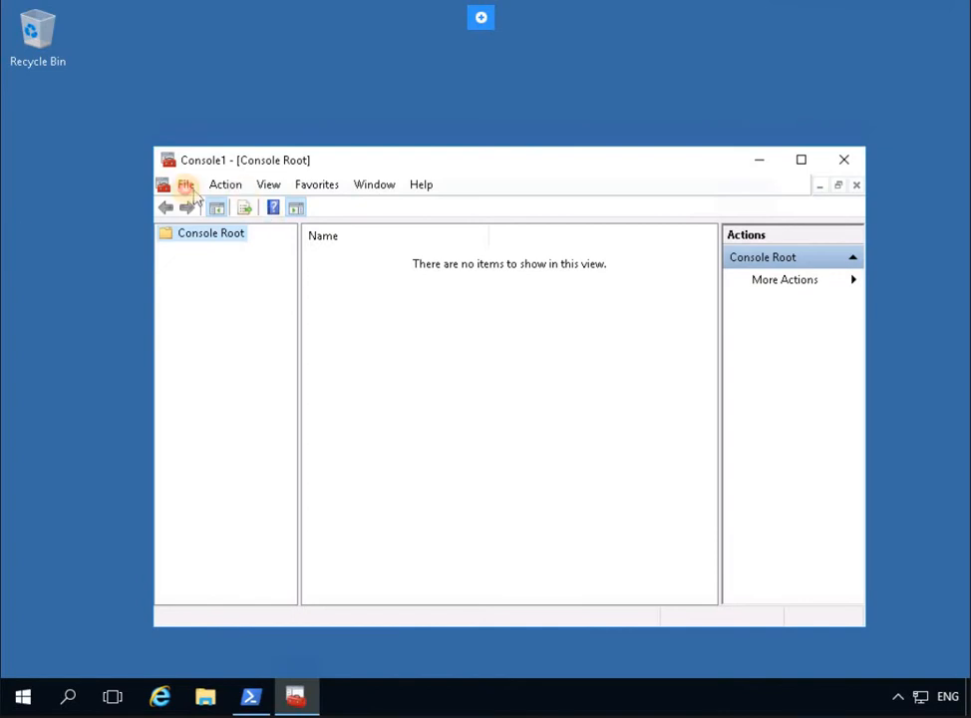
pyautogui.click(187, 188)
pyautogui.press('Down')
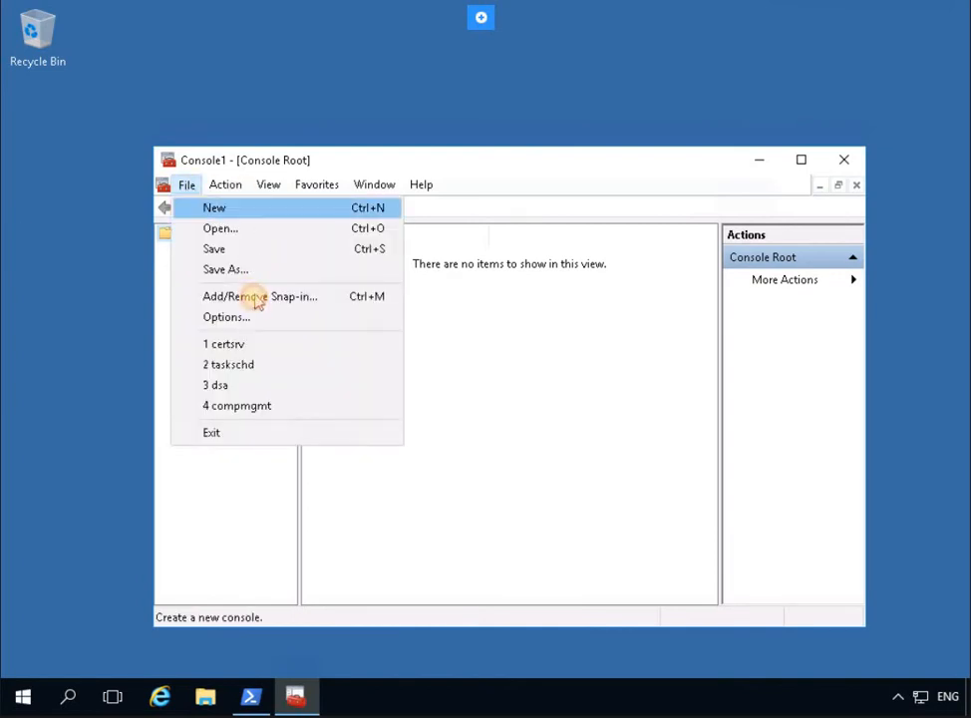
pyautogui.press('Down')
pyautogui.press('Down')
pyautogui.press('Down')
pyautogui.press('Escape')
pyautogui.hotkey('ctrl', 'm')
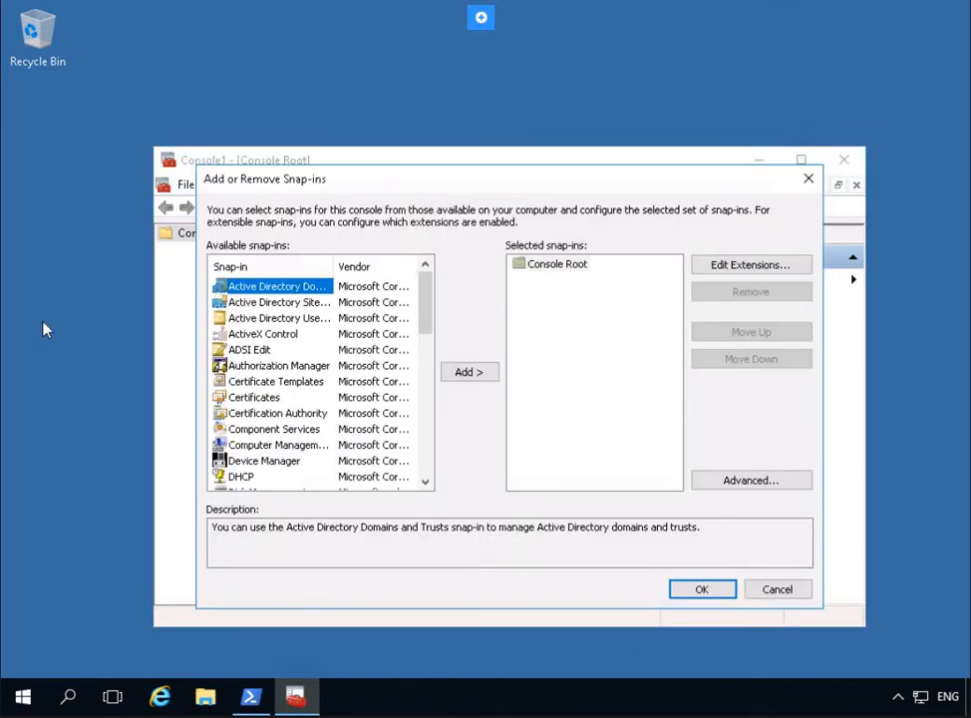
# Add the Certificates snap-in to the console for the computer account, managing the local computer.
pyautogui.click(255, 399)
pyautogui.click(488, 371)
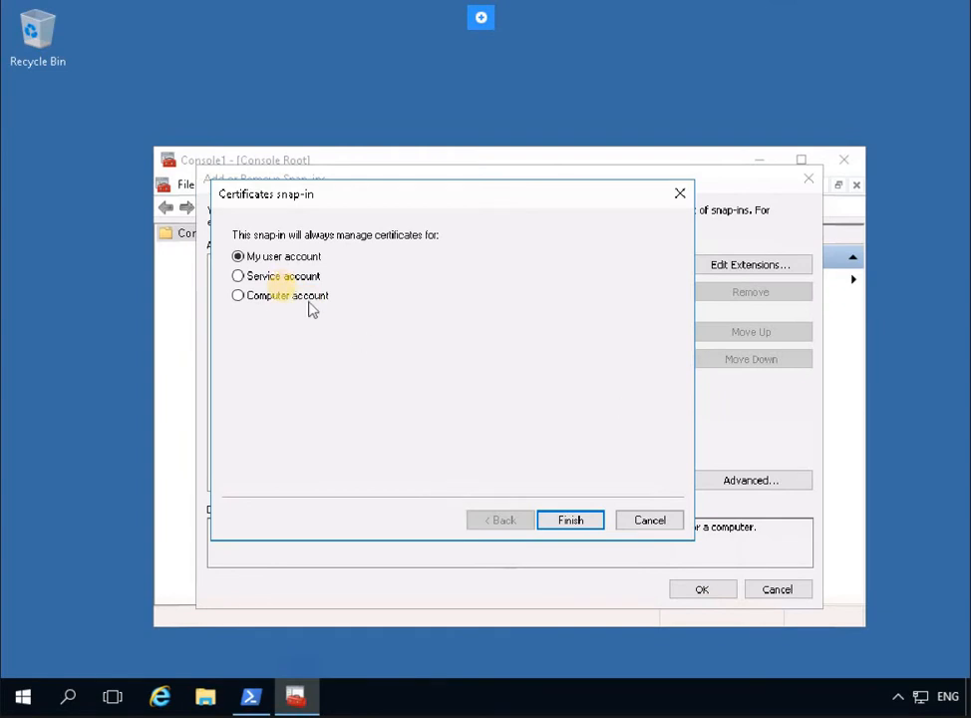
pyautogui.click(282, 299)
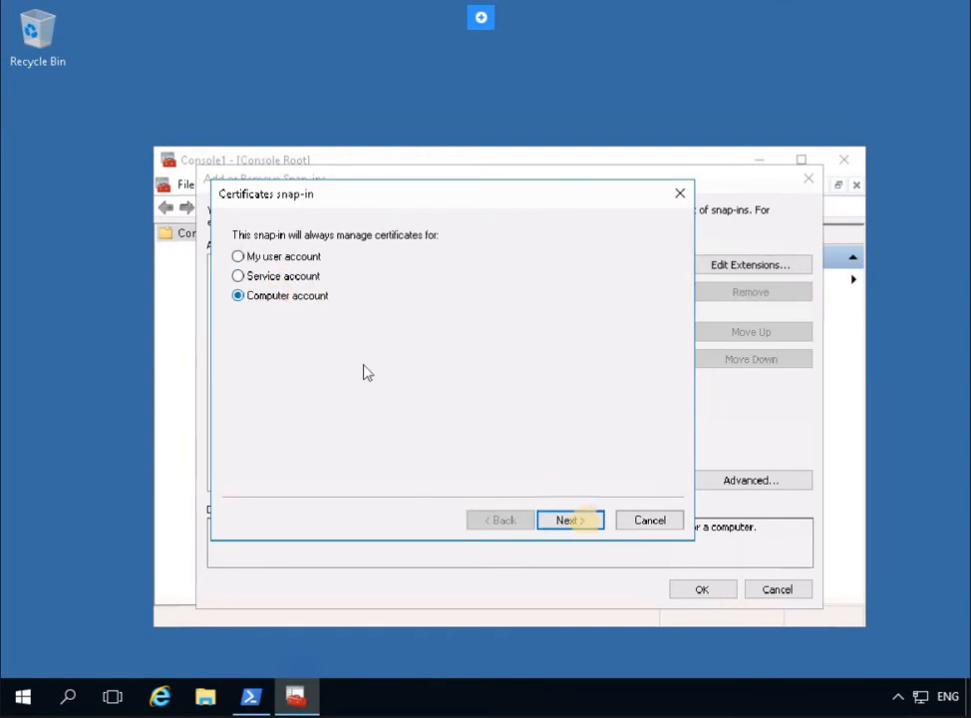
pyautogui.click(571, 520)
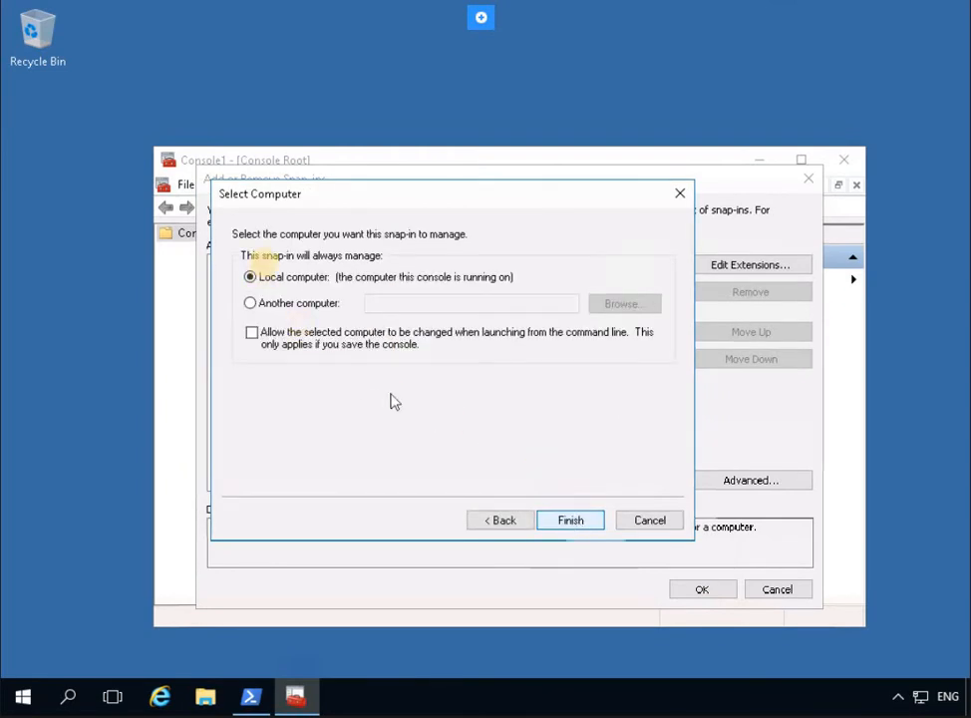
pyautogui.click(569, 520)
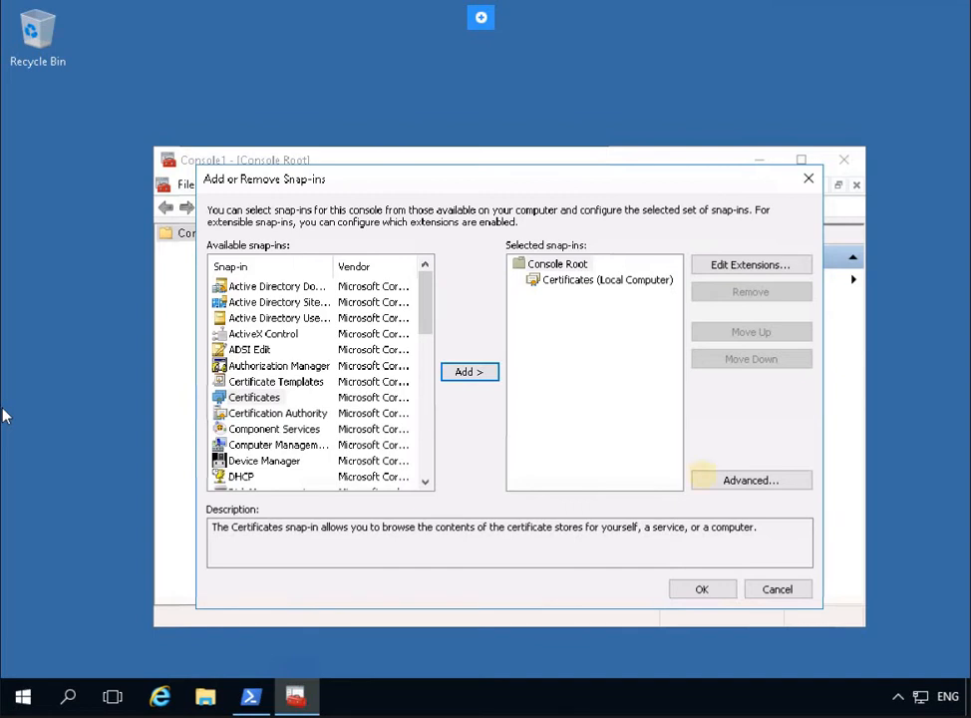
pyautogui.click(705, 589)
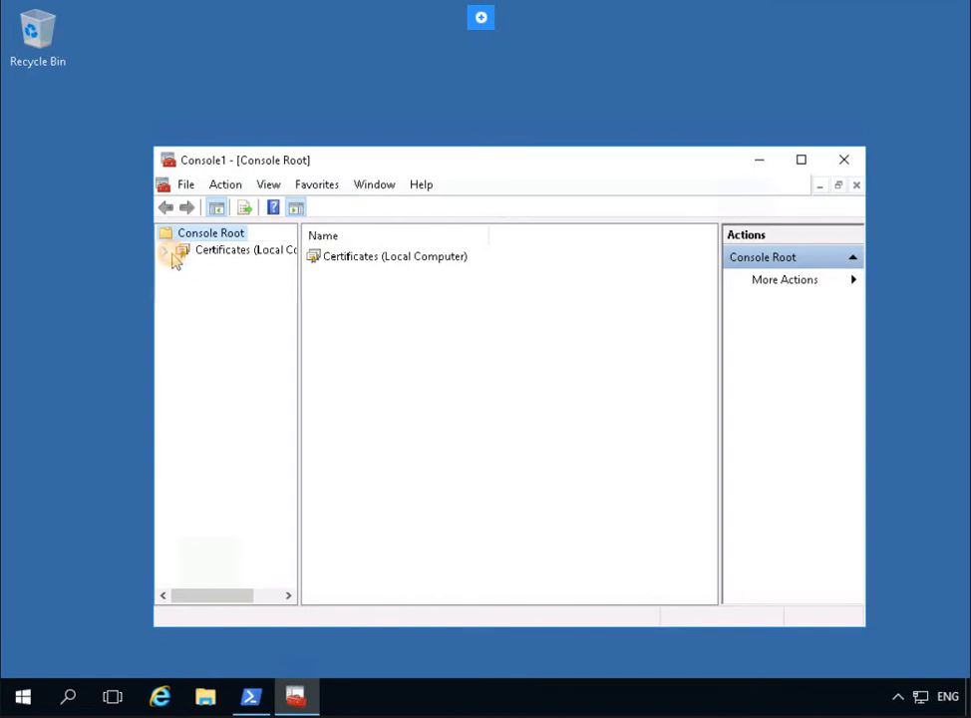
# Start a new certificate request from the Personal certificates store of the local computer.
pyautogui.click(165, 250)
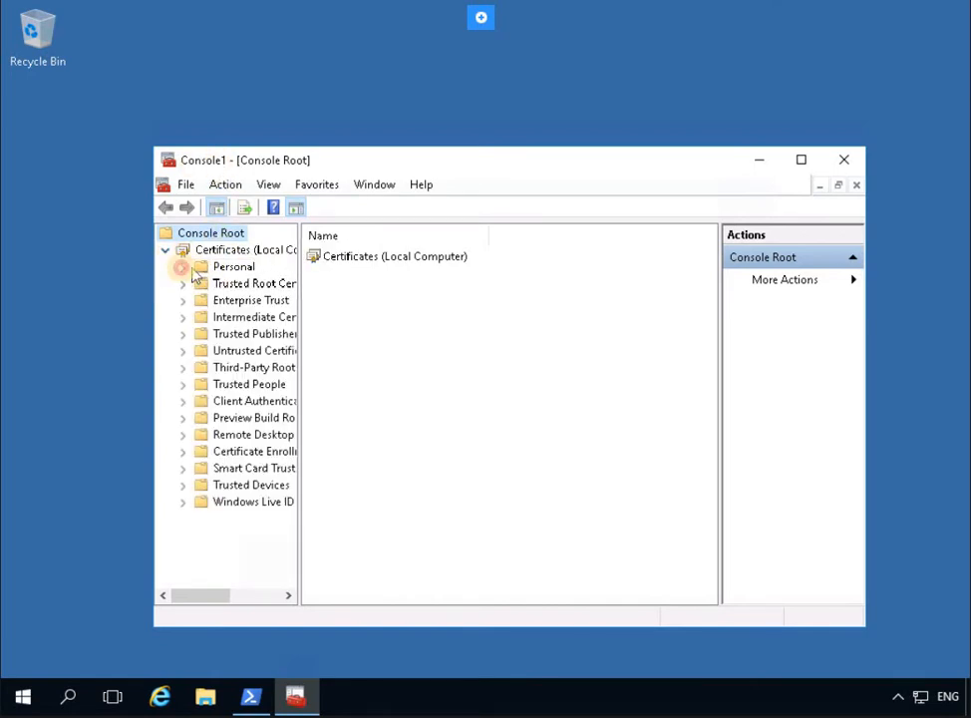
pyautogui.click(183, 267)
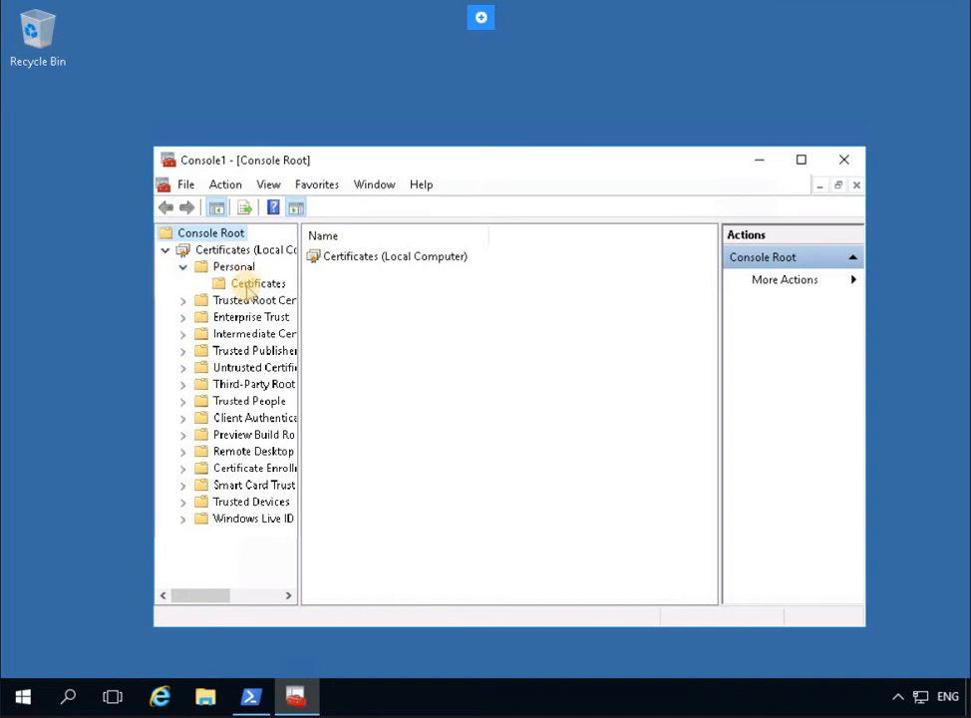
pyautogui.click(249, 284)
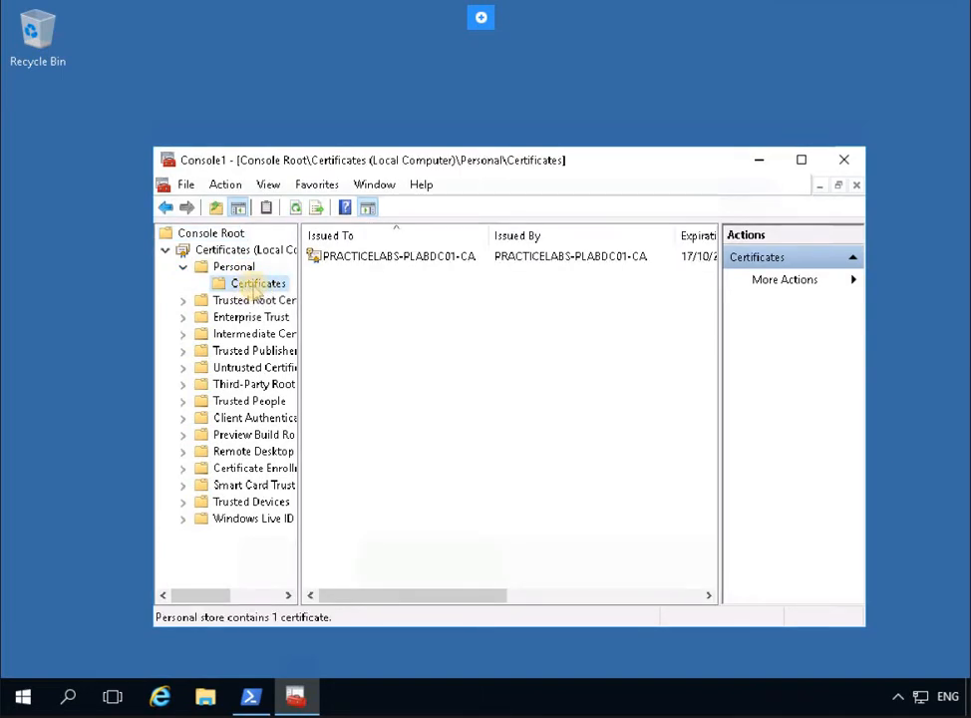
pyautogui.rightClick(255, 288)
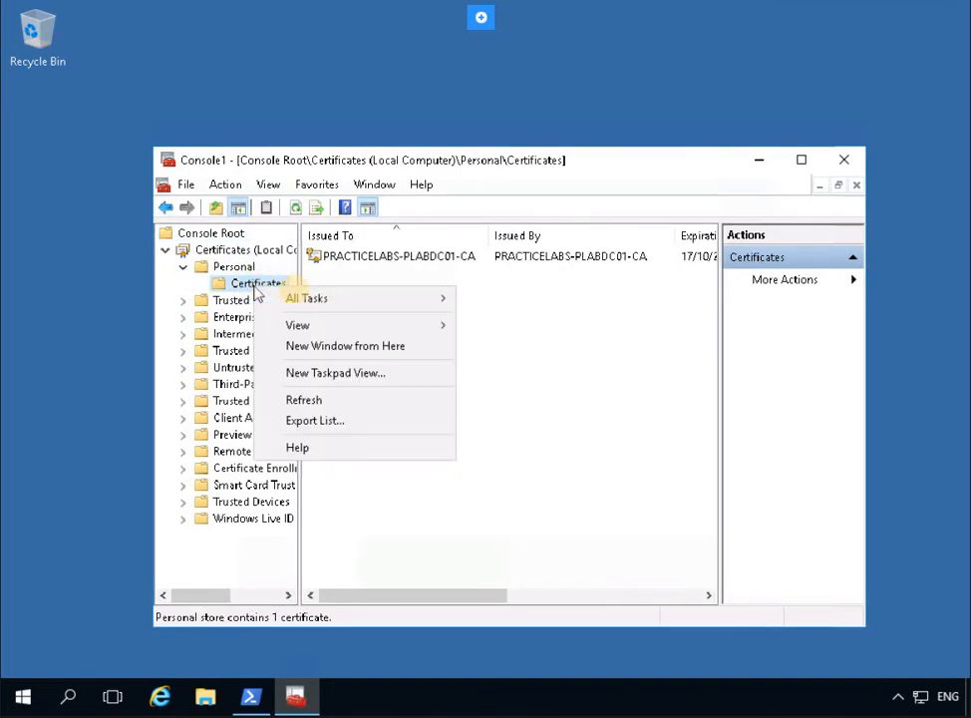
pyautogui.moveTo(318, 297)
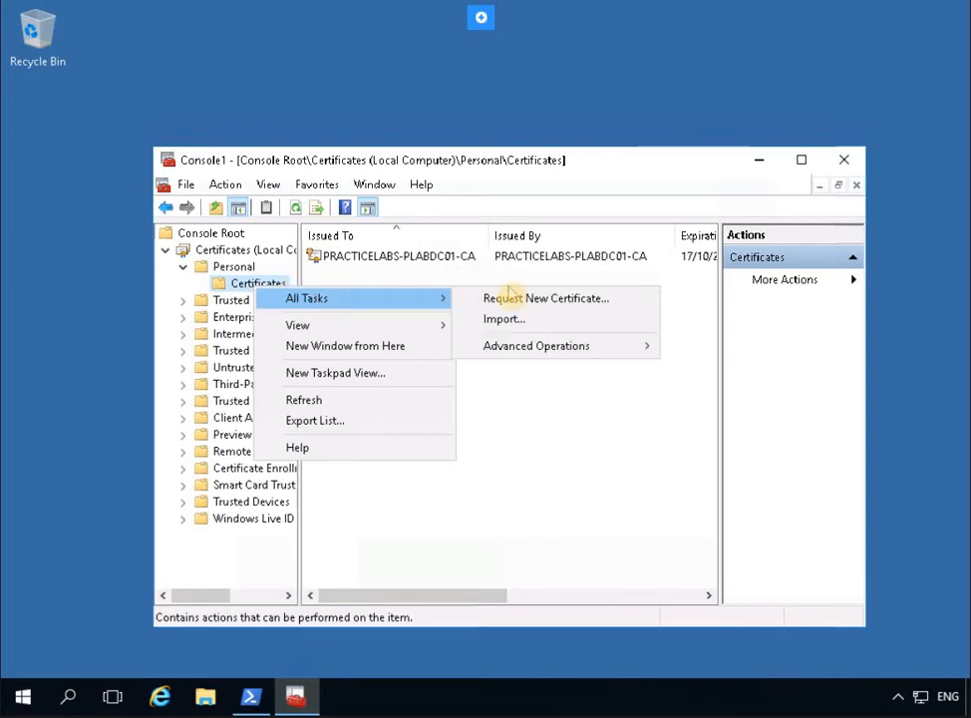
pyautogui.click(514, 299)
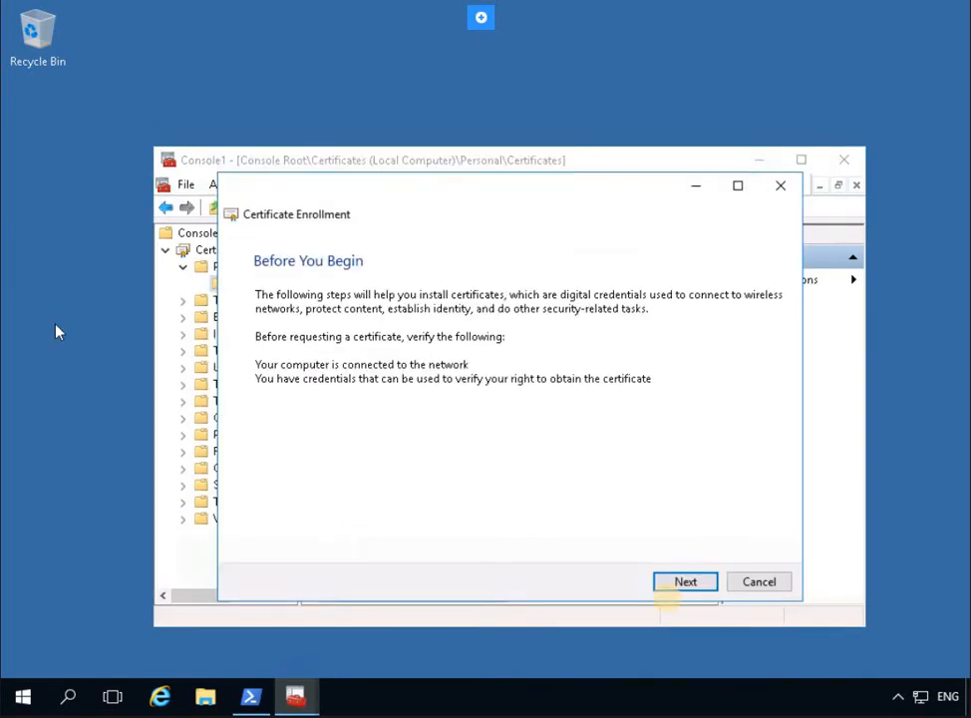
# Accept the Active Directory Enrollment Policy, select the Plabs-Web certificate and open its required enrollment settings.
pyautogui.click(678, 586)
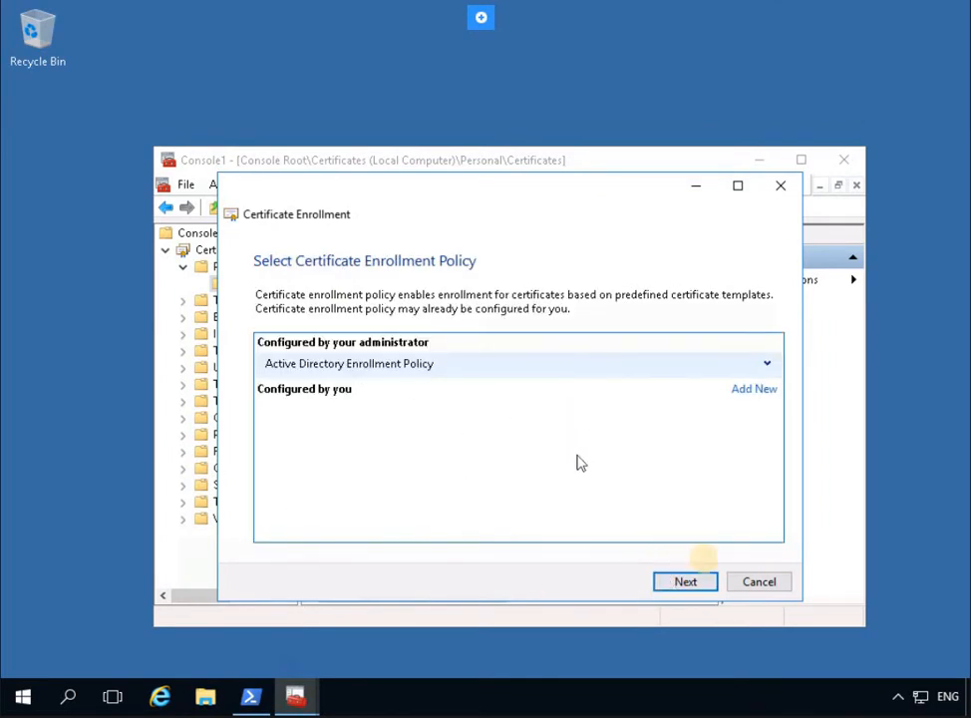
pyautogui.click(686, 589)
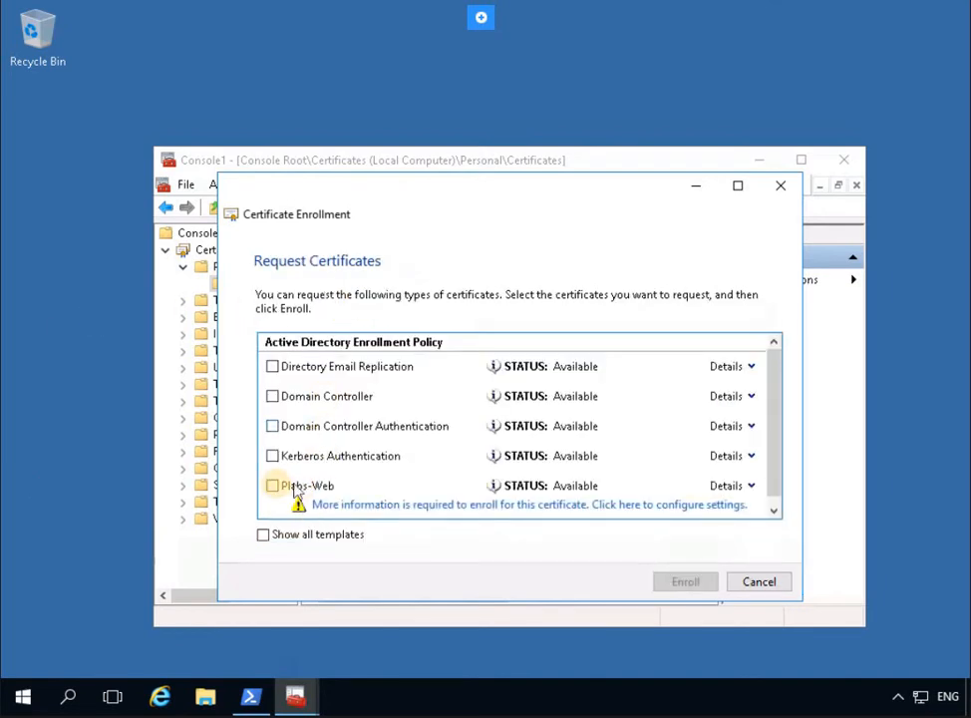
pyautogui.click(273, 488)
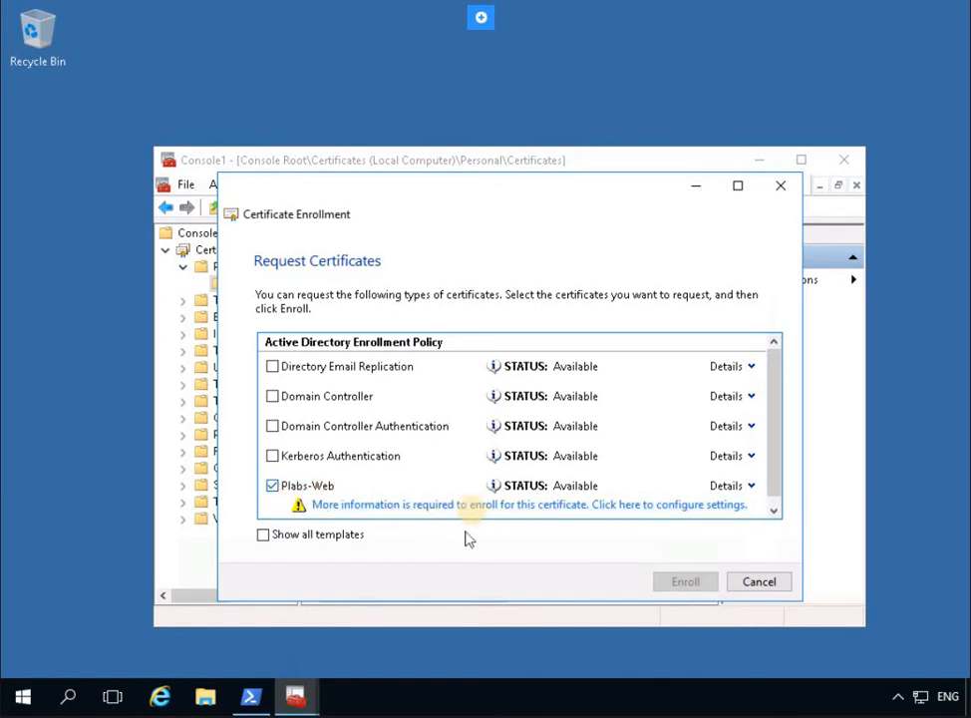
pyautogui.click(418, 505)
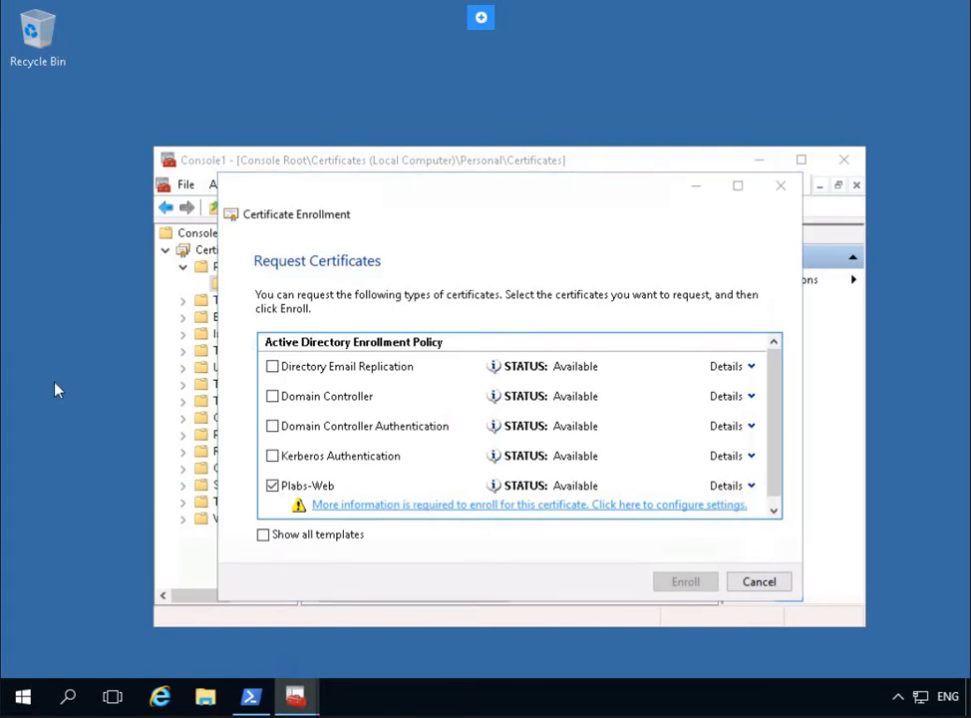
# Add the common name plabdc01.practicelabs.com as the subject name of the Plabs-Web certificate request.
pyautogui.click(354, 390)
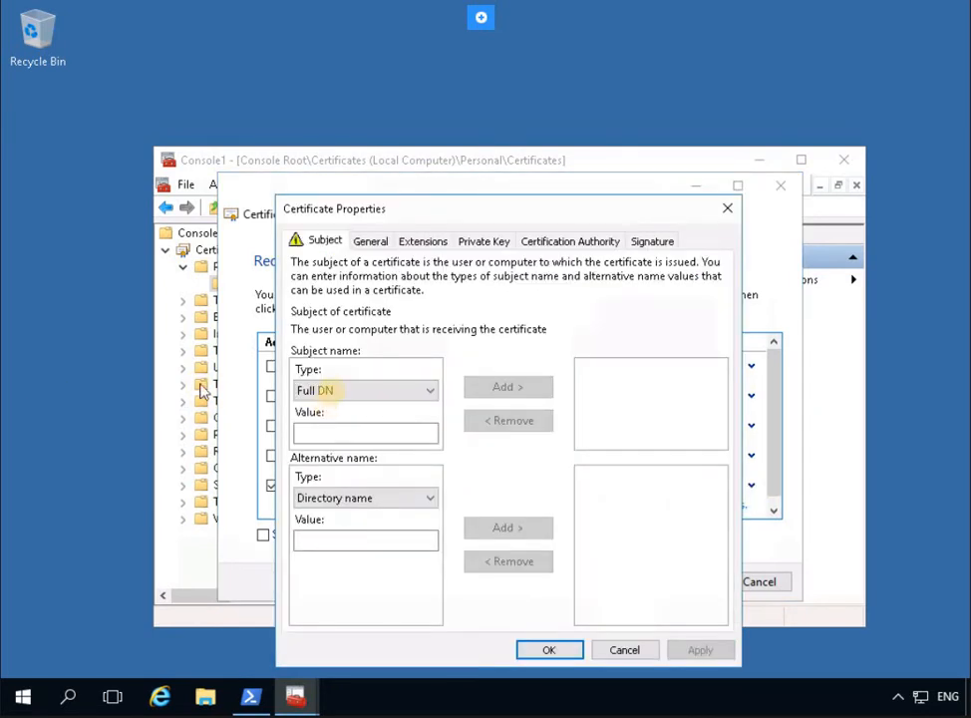
pyautogui.click(432, 392)
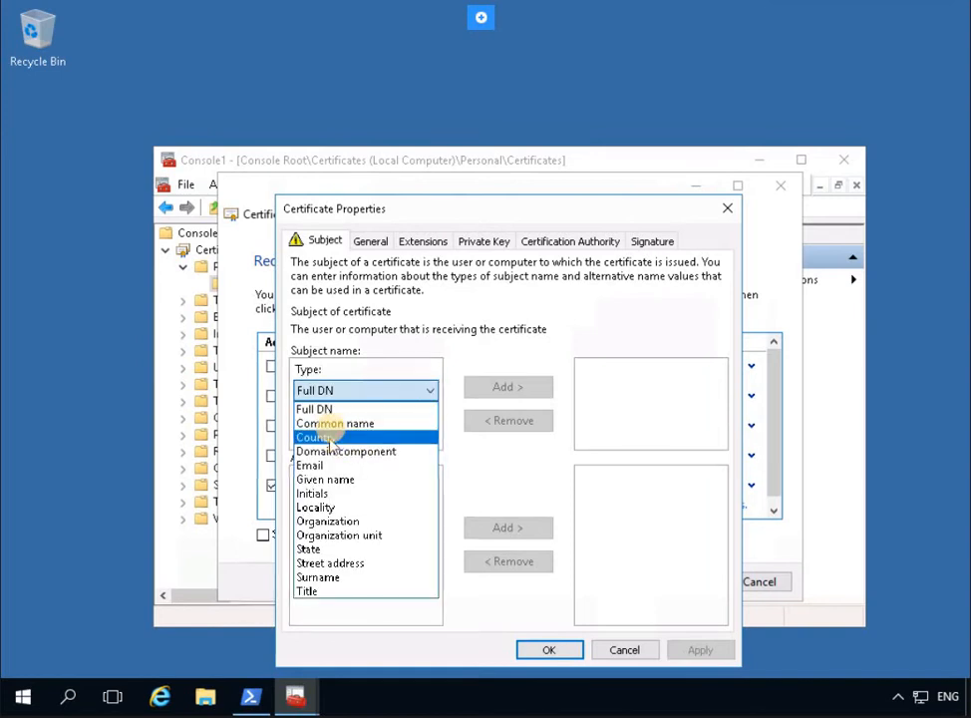
pyautogui.click(332, 423)
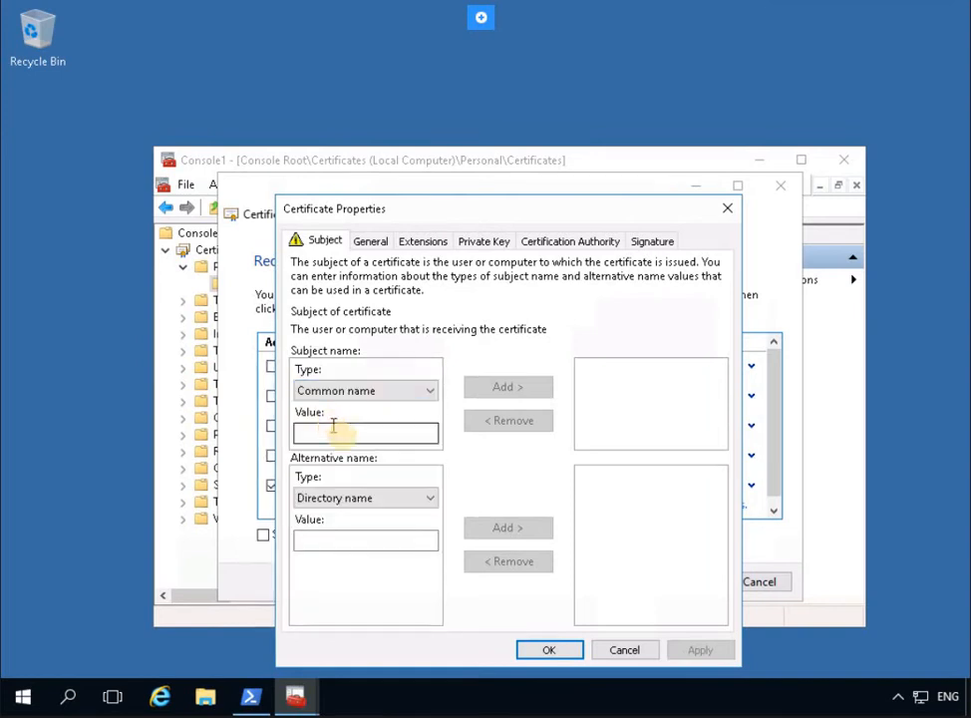
pyautogui.click(342, 433)
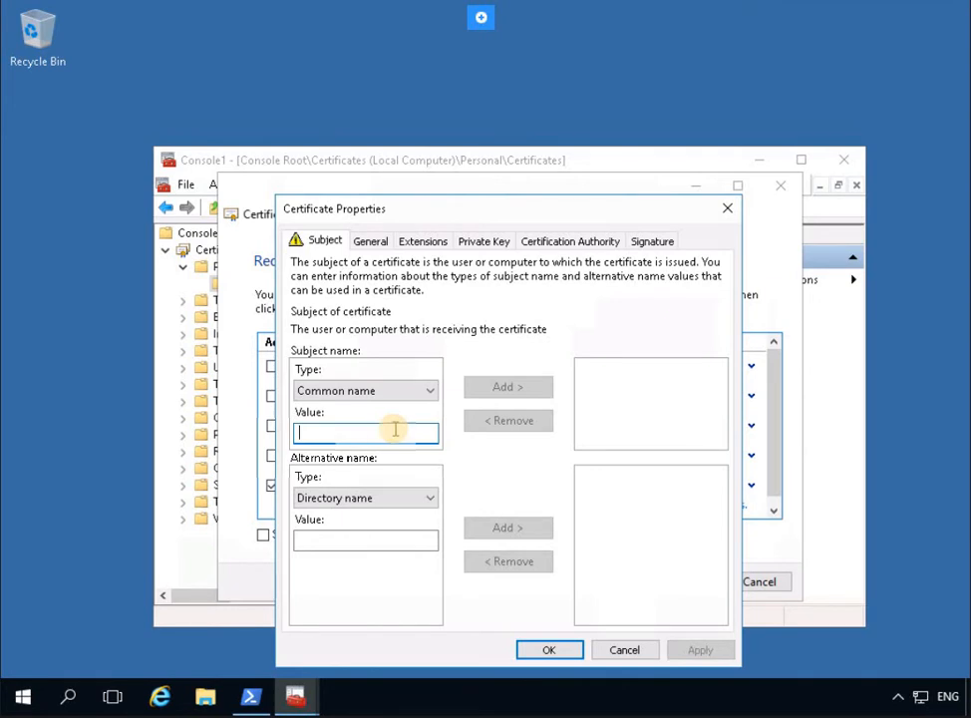
pyautogui.write('N')
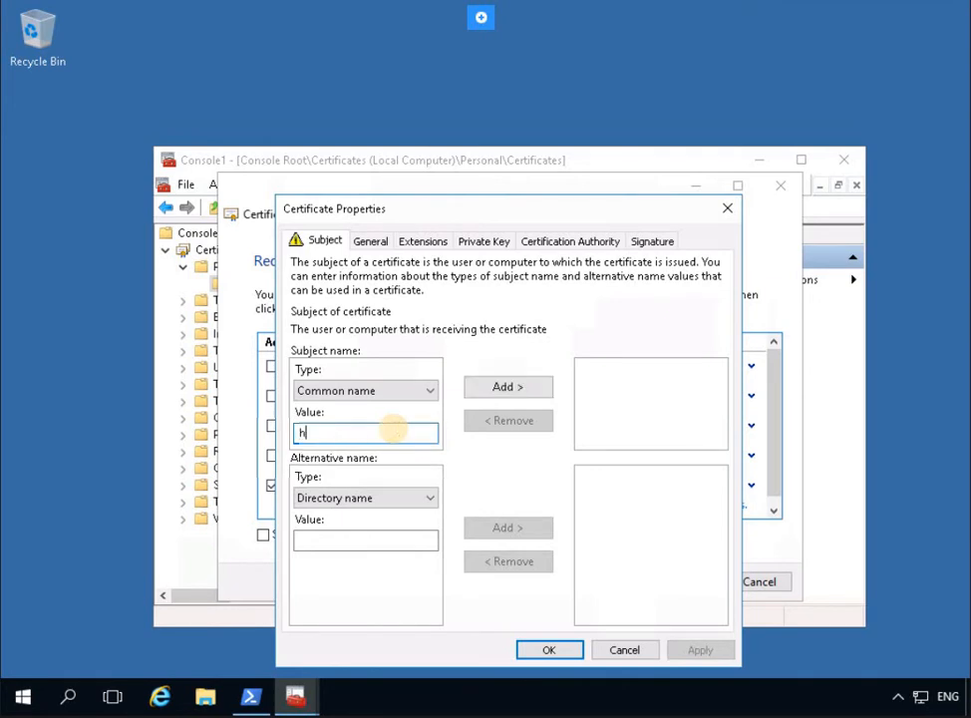
pyautogui.press('BackSpace')
pyautogui.write('plab')
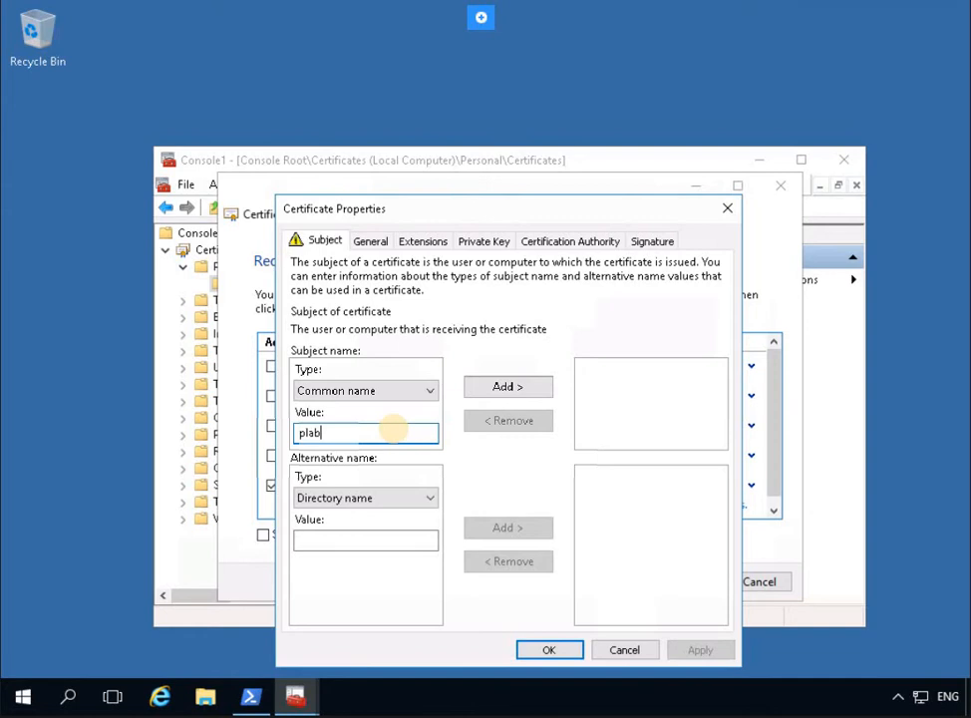
pyautogui.write('dc01.pra')
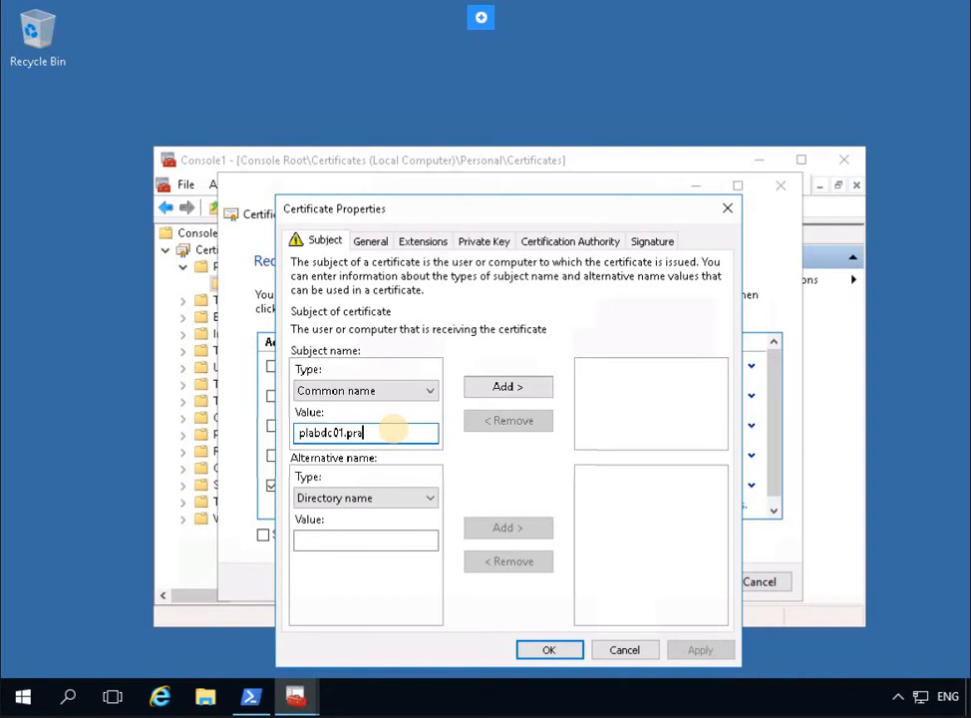
pyautogui.write('cticelabs.com')
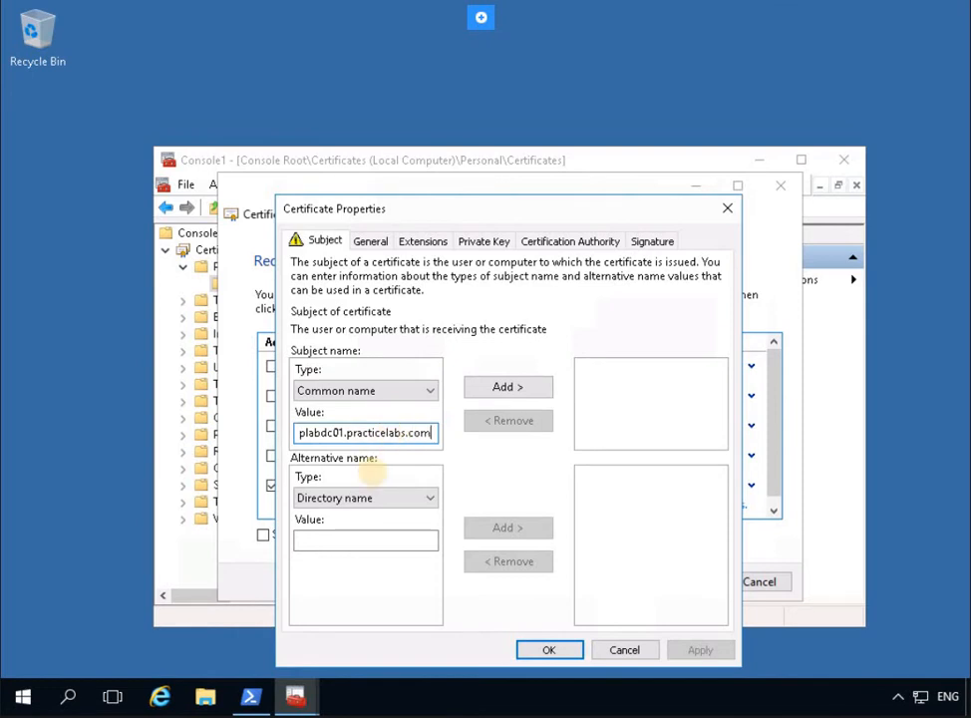
pyautogui.click(533, 388)
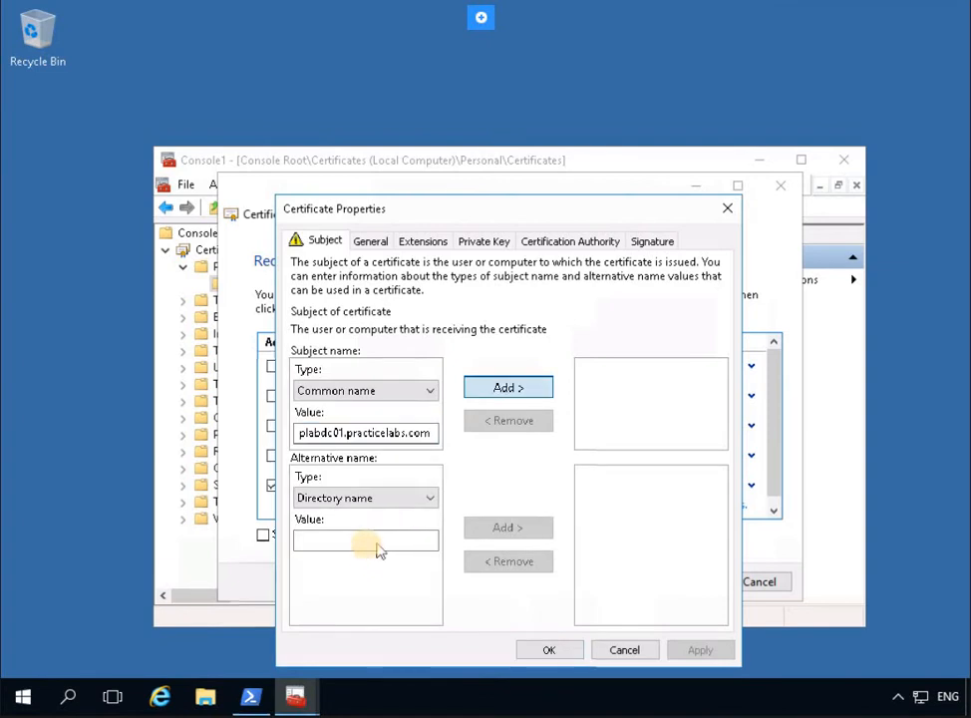
# Add adfs.practicelabs.com as a DNS alternative name for the certificate.
pyautogui.click(369, 500)
pyautogui.click(371, 502)
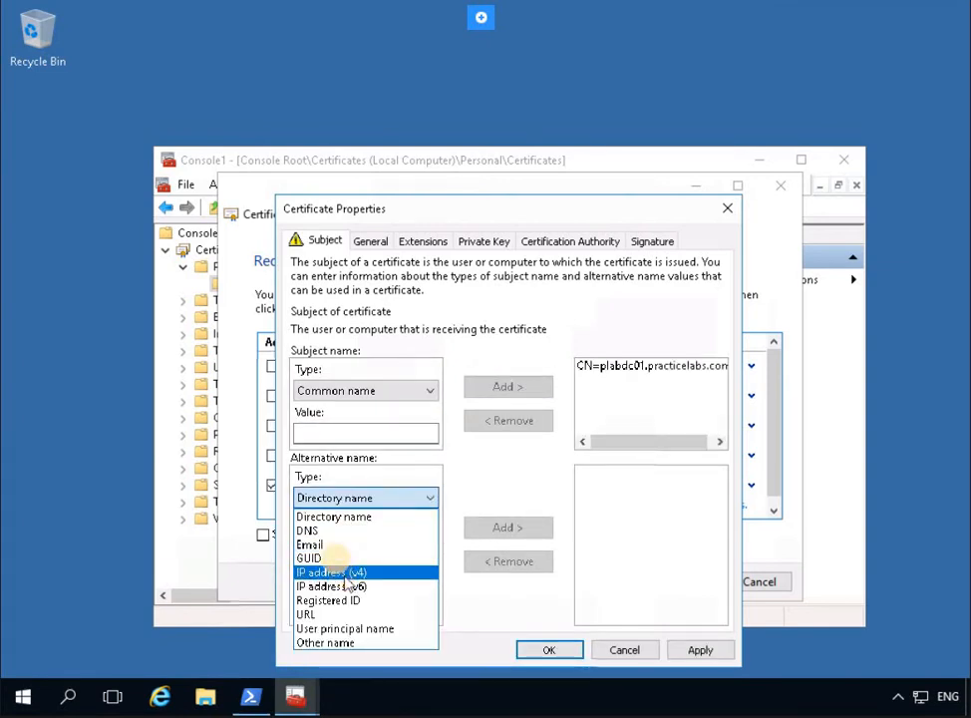
pyautogui.click(311, 531)
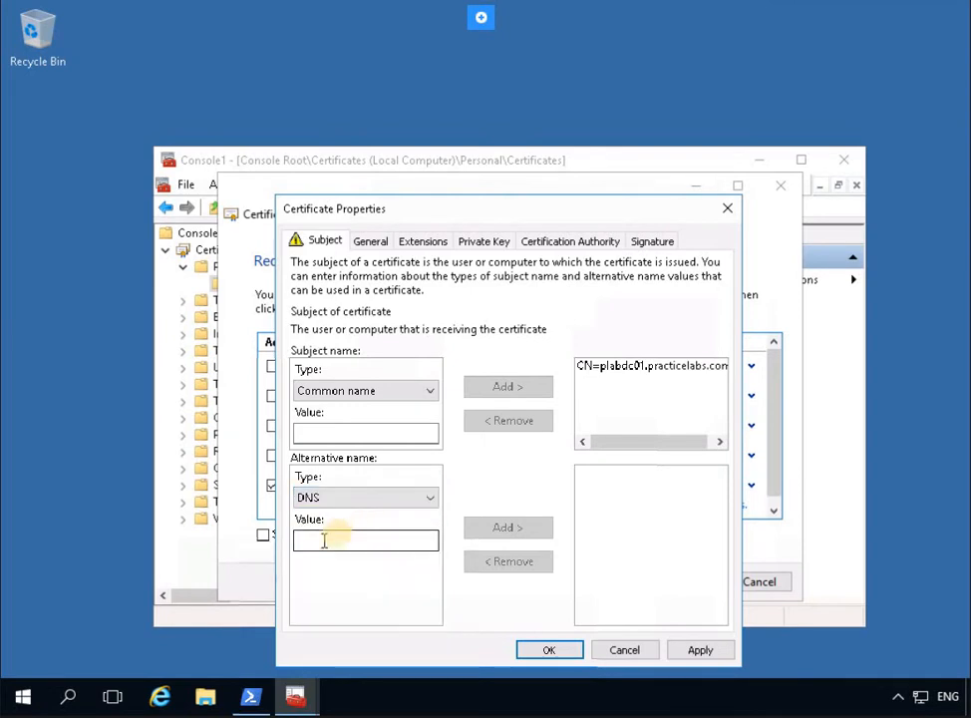
pyautogui.click(329, 539)
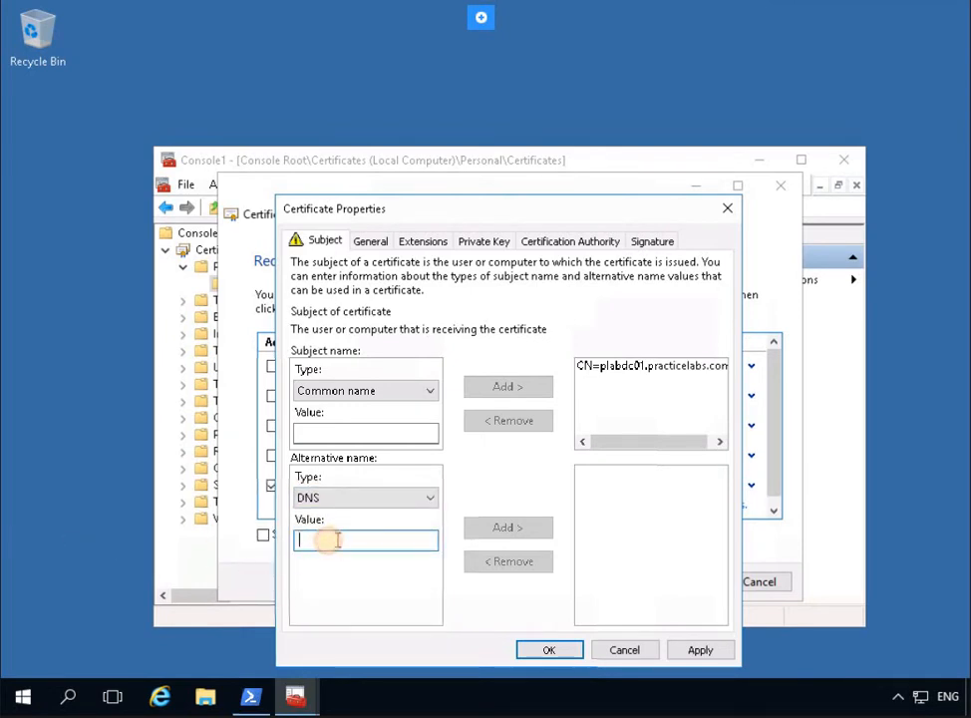
pyautogui.write('adfs')
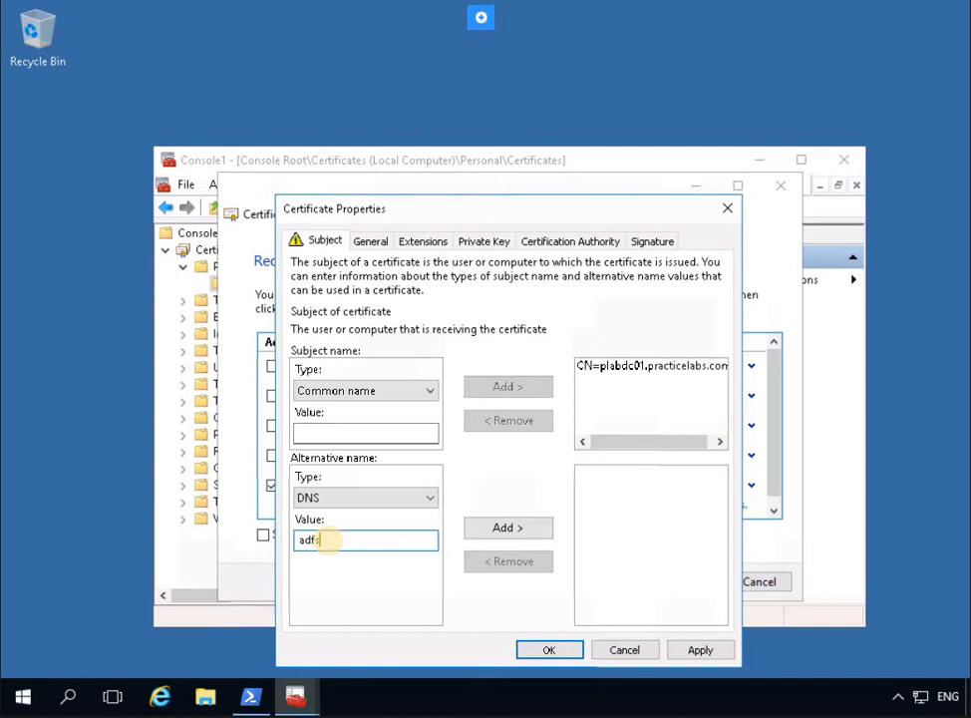
pyautogui.write('.practicelabs.com')
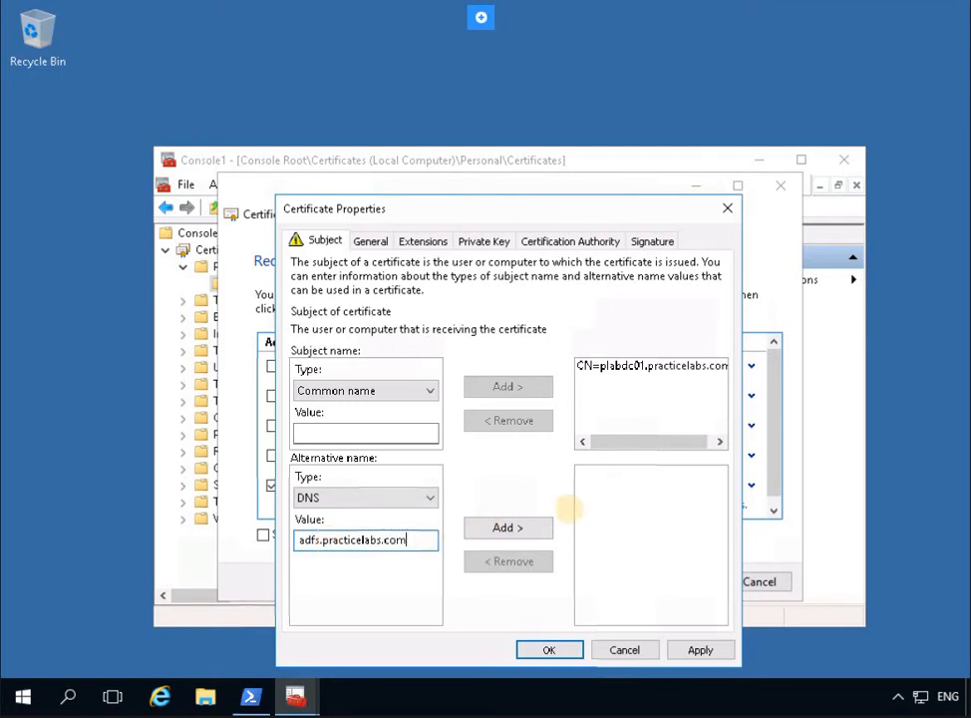
pyautogui.press('Return')
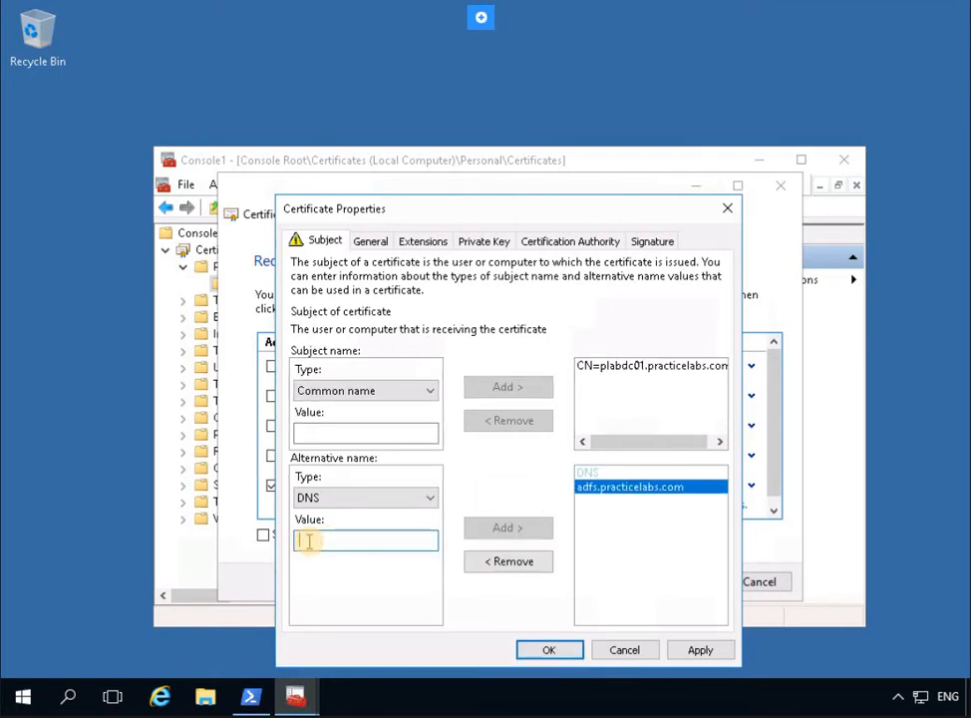
# Add certauth-adfs.practicelabs.com as another DNS alternative name for the certificate.
pyautogui.write('certa')
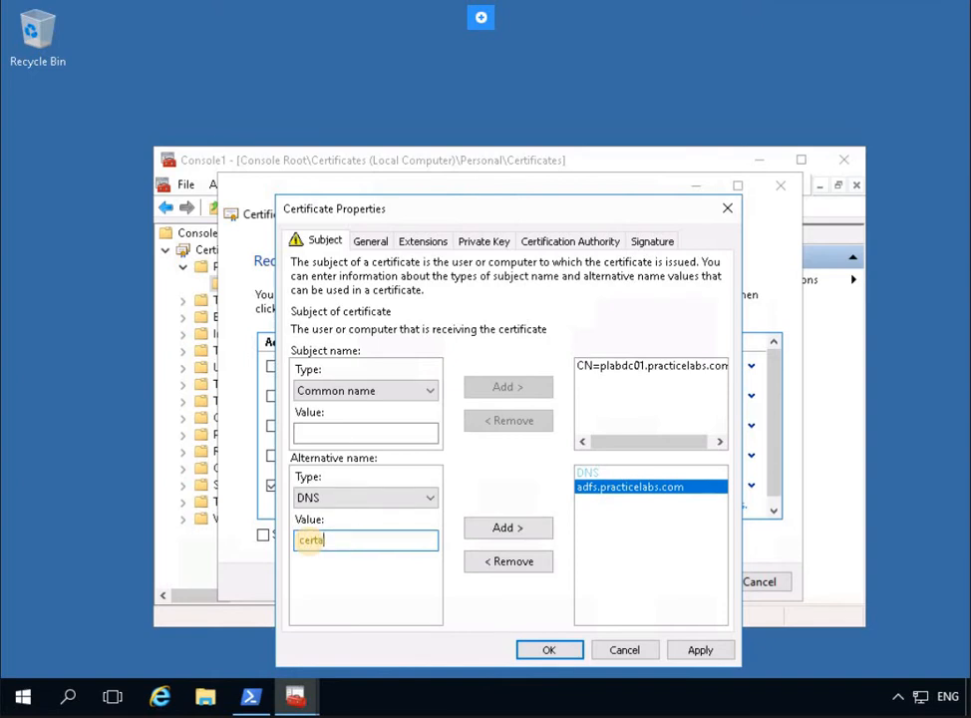
pyautogui.write('uth-adfs.practicel')
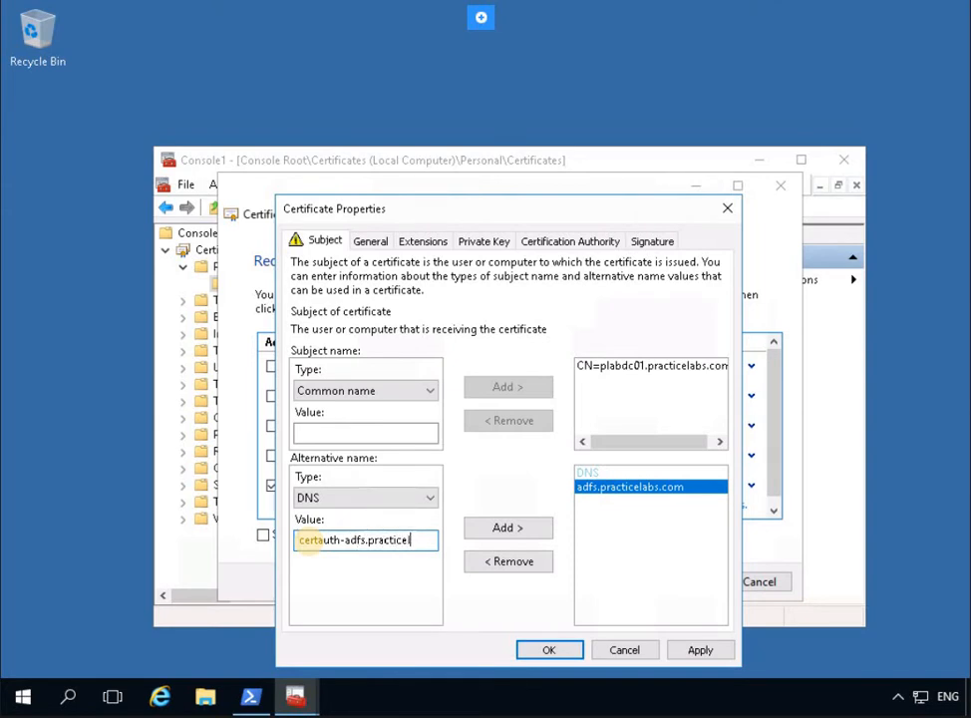
pyautogui.write('abs.com')
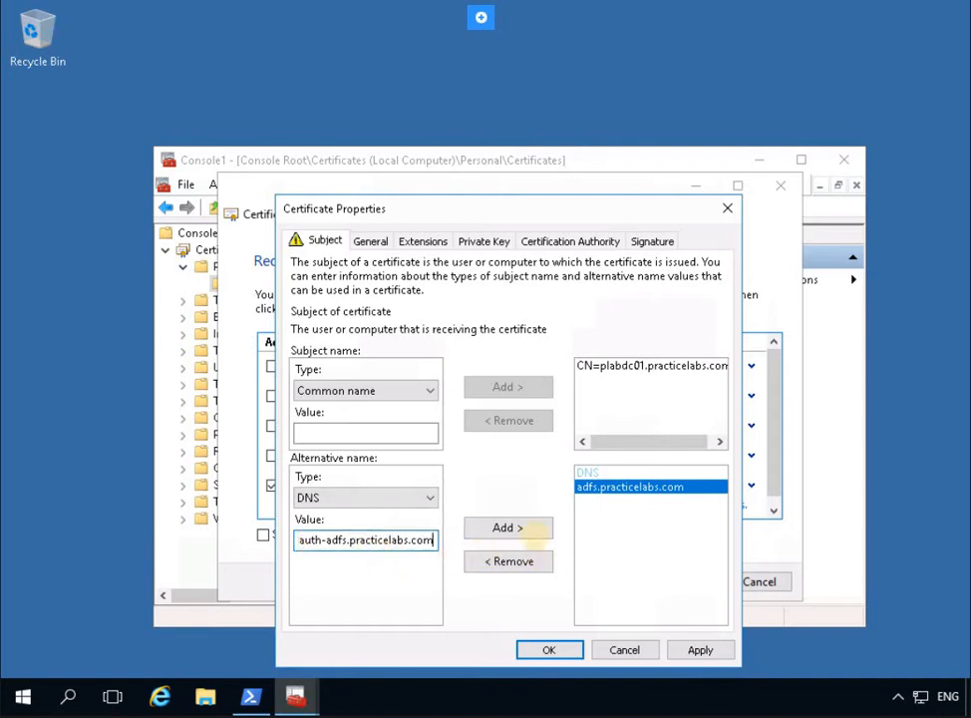
pyautogui.click(535, 528)
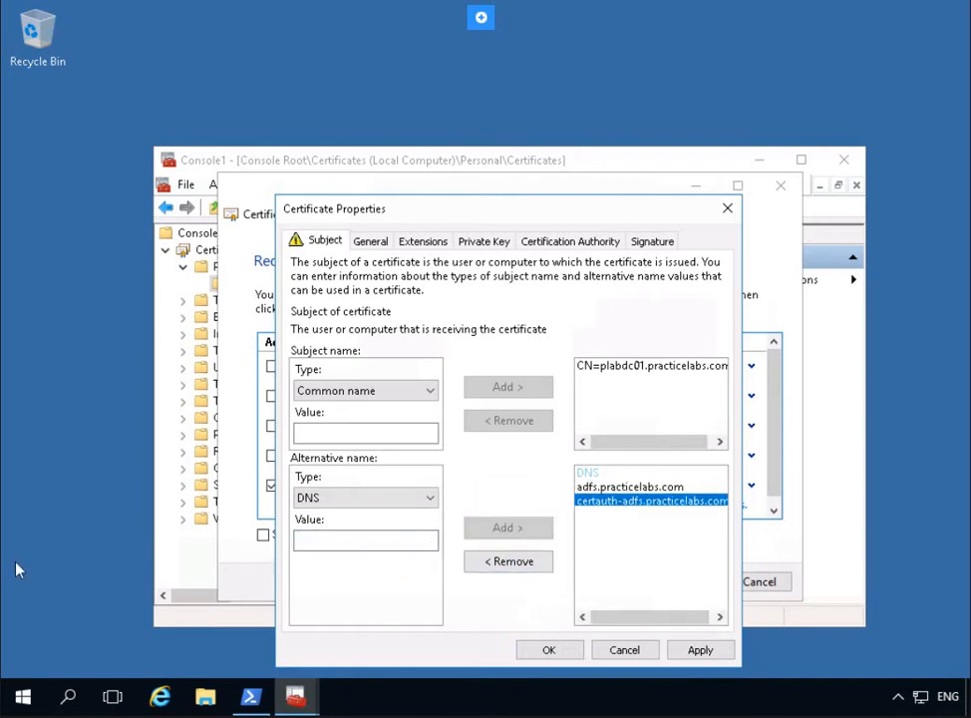
# Add enterpriseregistration.practicelabs.com as a DNS alternative name, checking the long entry's spelling before adding it.
pyautogui.click(374, 543)
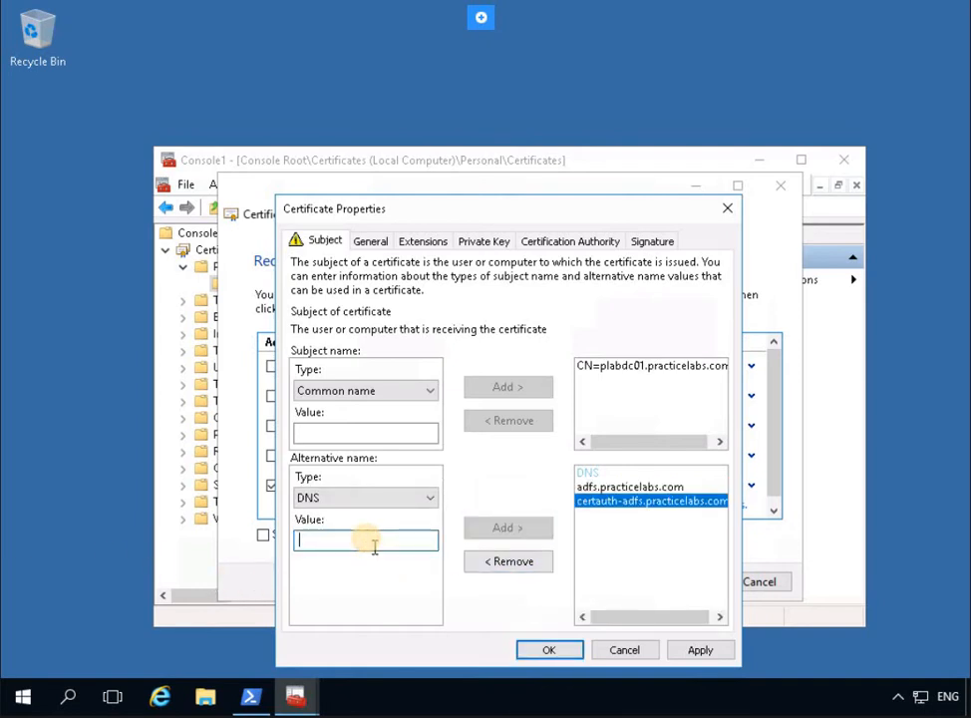
pyautogui.write('enter')
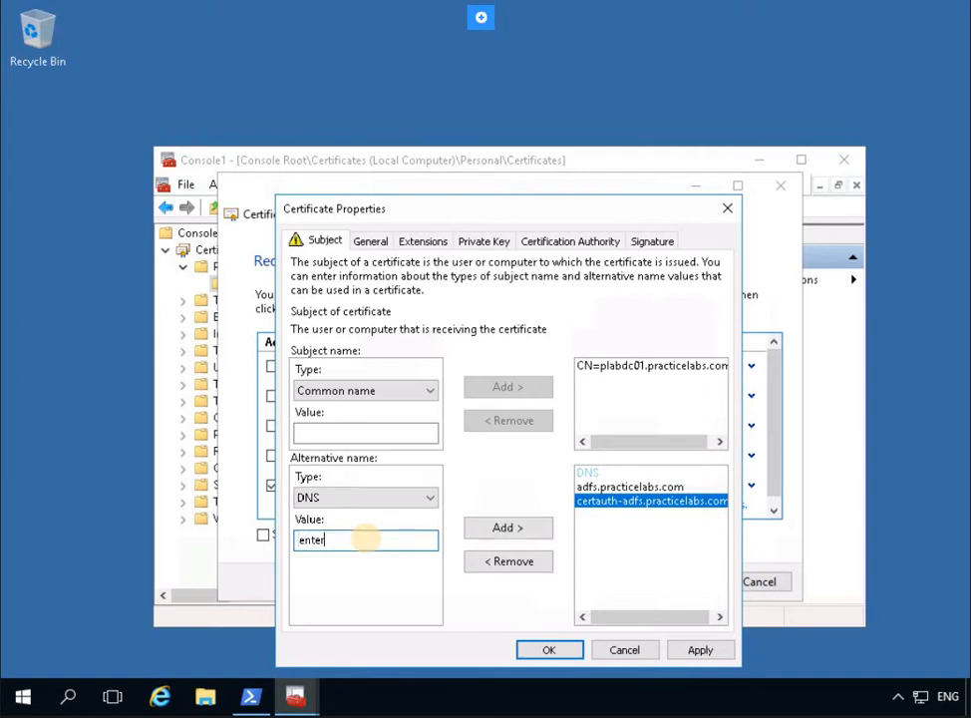
pyautogui.write('priseregistration.')
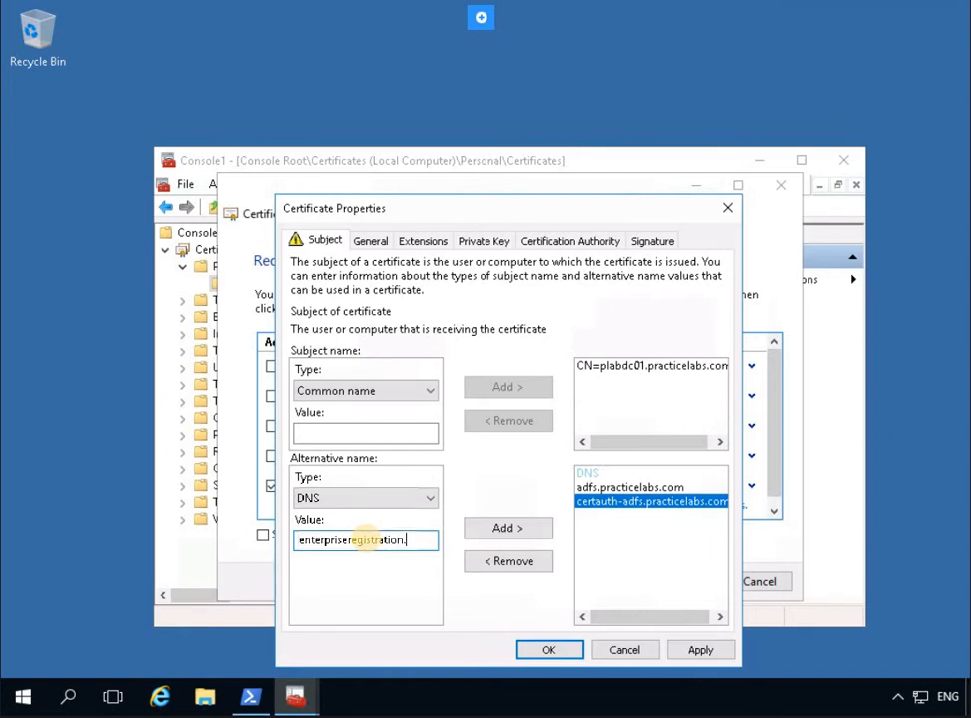
pyautogui.write('practicelabs')
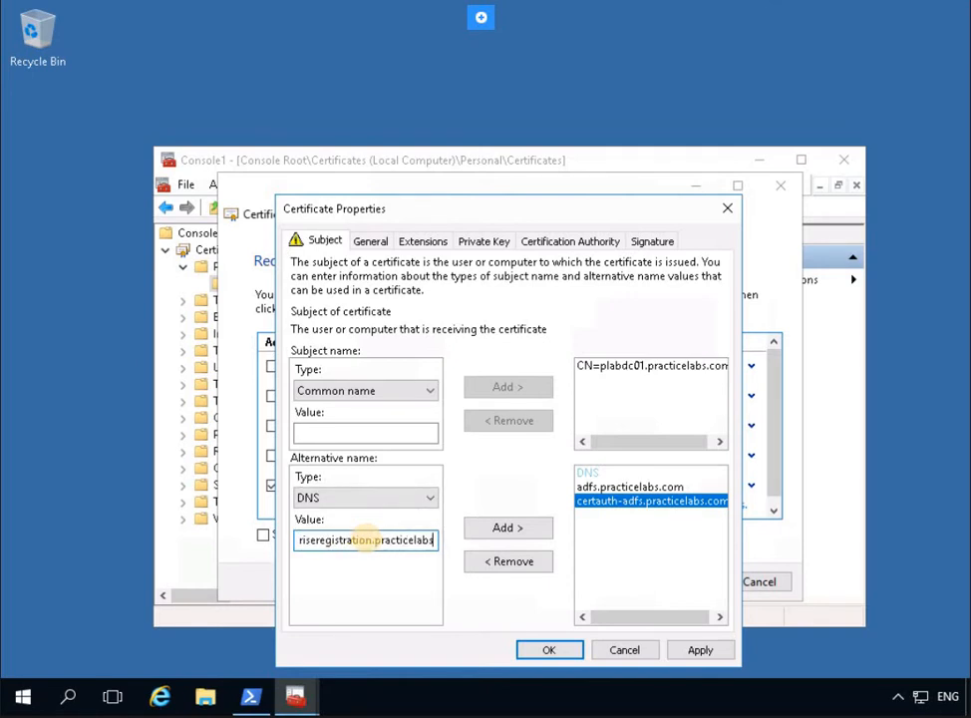
pyautogui.write('.com')
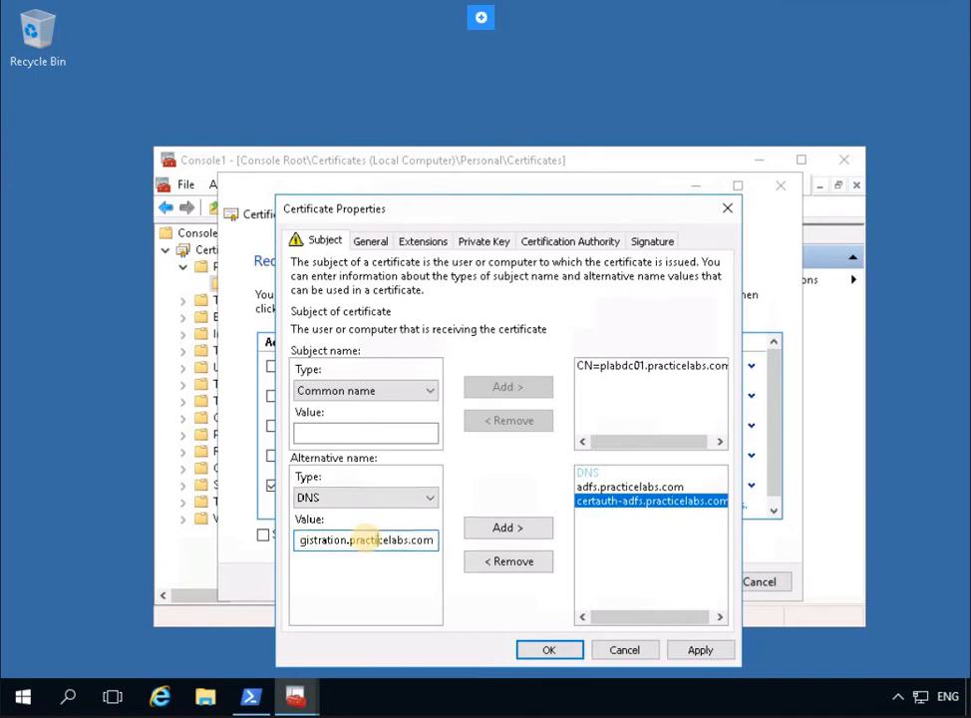
pyautogui.press('Home')
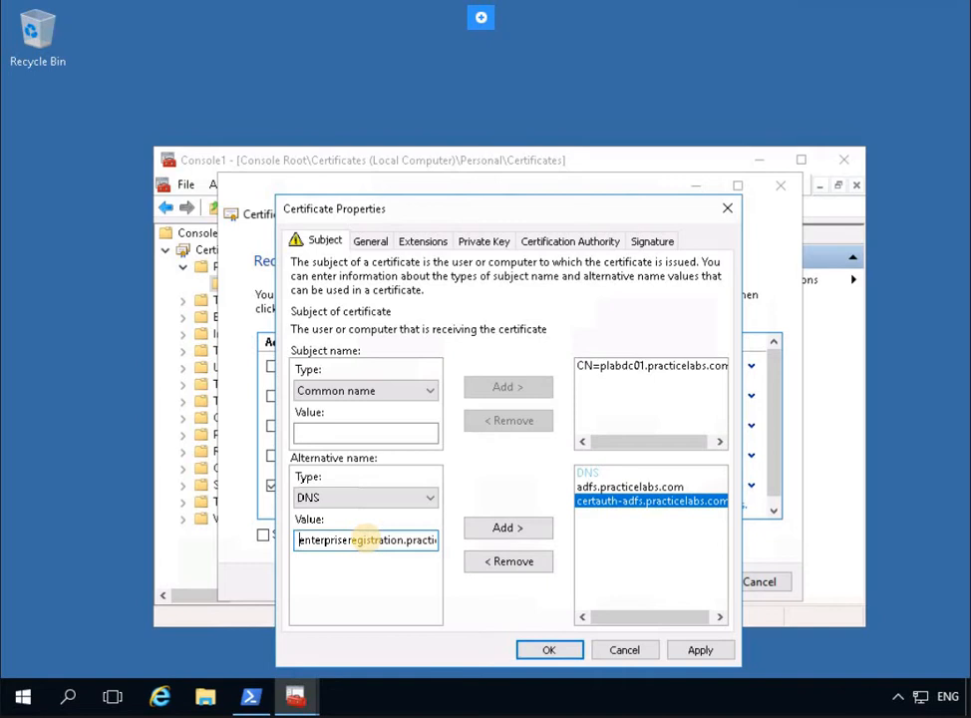
pyautogui.press('Right')
pyautogui.press('Right')
pyautogui.press('Right')
pyautogui.press('Right')
pyautogui.press('Right')
pyautogui.press('Right')
pyautogui.press('Right')
pyautogui.press('Right')
pyautogui.press('Right')
pyautogui.press('Right')
pyautogui.press('Right')
pyautogui.press('Right')
pyautogui.press('Right')
pyautogui.press('Right')
pyautogui.press('Right')
pyautogui.press('Right')
pyautogui.press('Right')
pyautogui.press('Right')
pyautogui.press('Right')
pyautogui.press('Right')
pyautogui.press('Right')
pyautogui.press('Right')
pyautogui.press('Right')
pyautogui.press('Right')
pyautogui.press('Right')
pyautogui.press('Right')
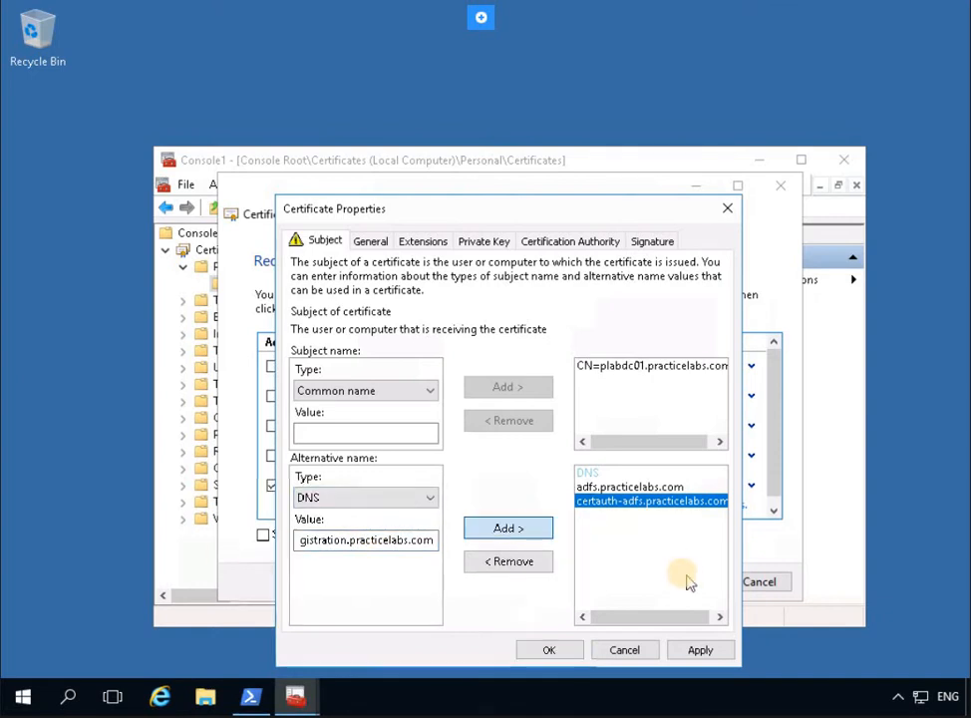
pyautogui.click(526, 539)
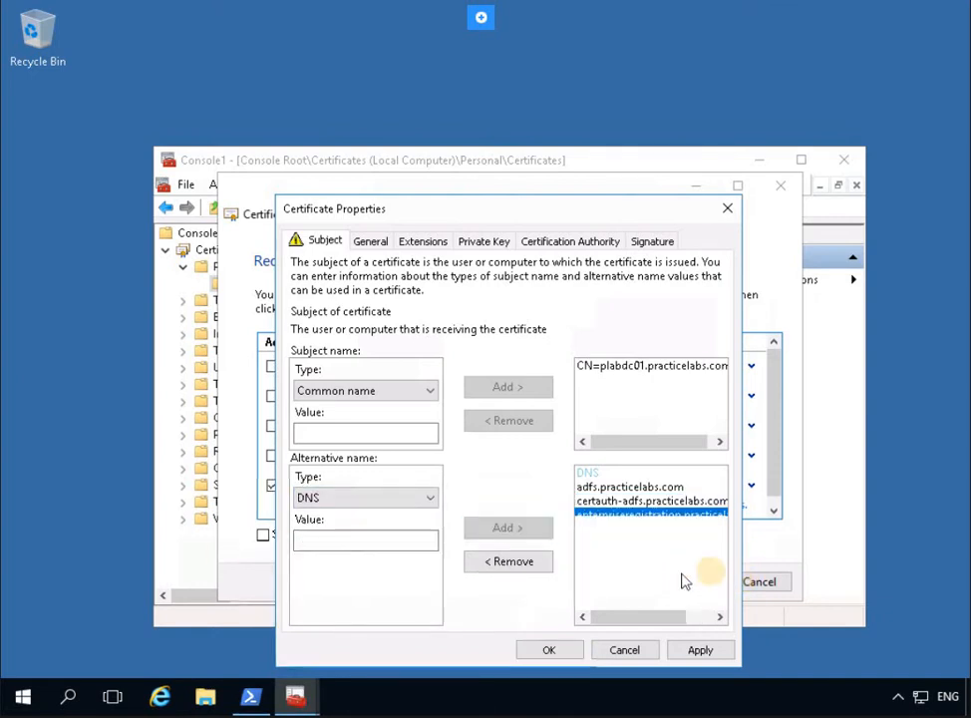
# Apply the certificate properties, enroll the Plabs-Web certificate and finish the enrollment wizard.
pyautogui.click(695, 650)
pyautogui.click(549, 650)
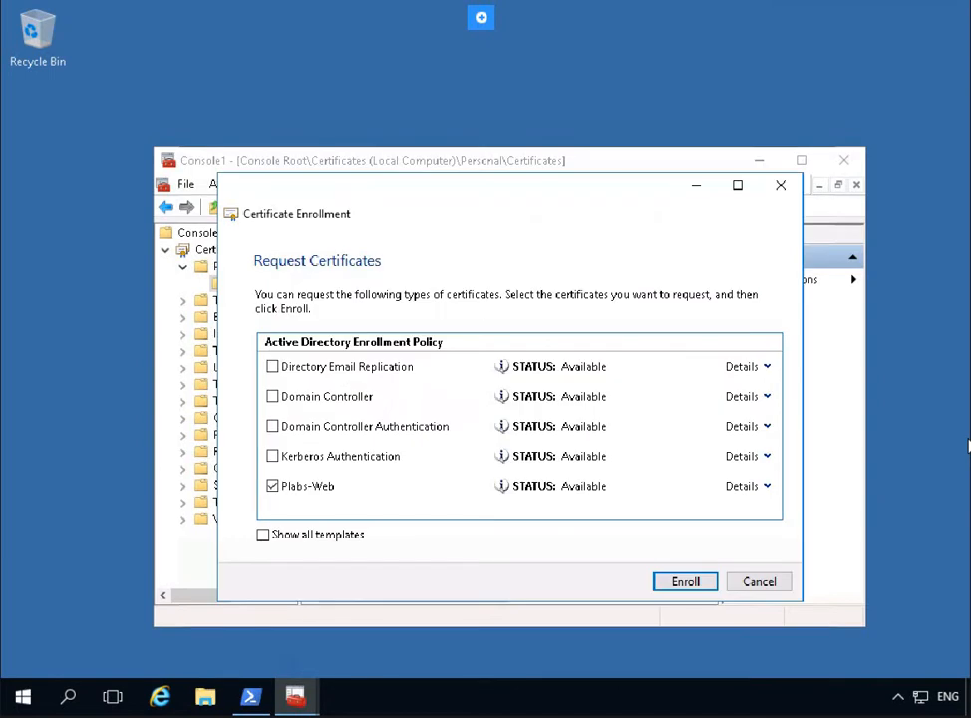
pyautogui.click(666, 579)
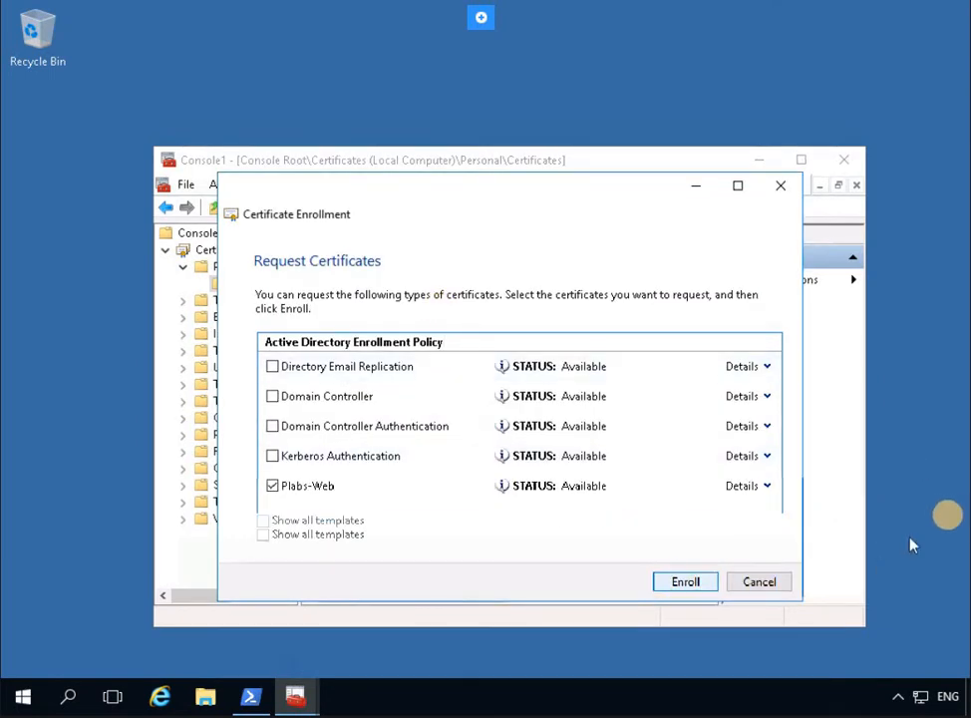
pyautogui.click(765, 584)
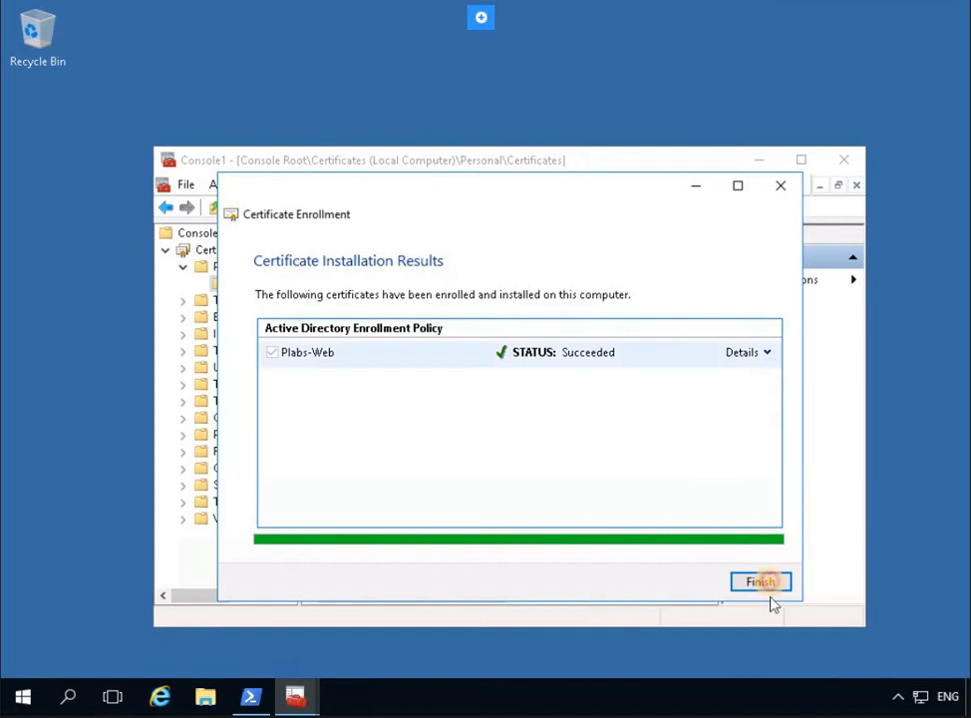
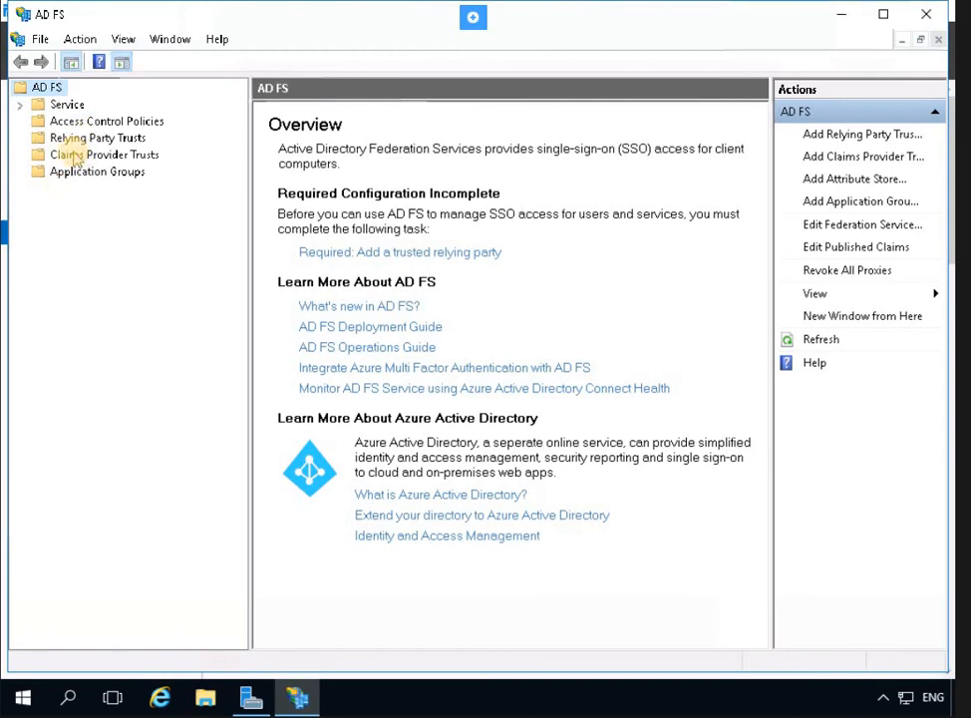
# In the AD FS management console, open the claim rules of the Active Directory claims provider trust for editing.
pyautogui.click(75, 156)
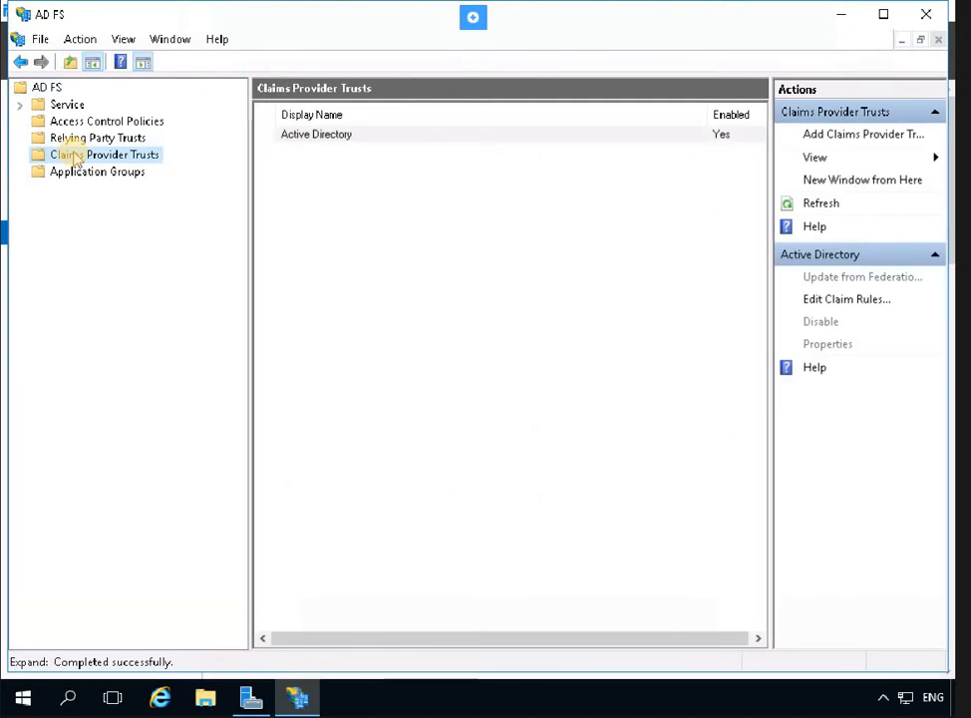
pyautogui.click(502, 220)
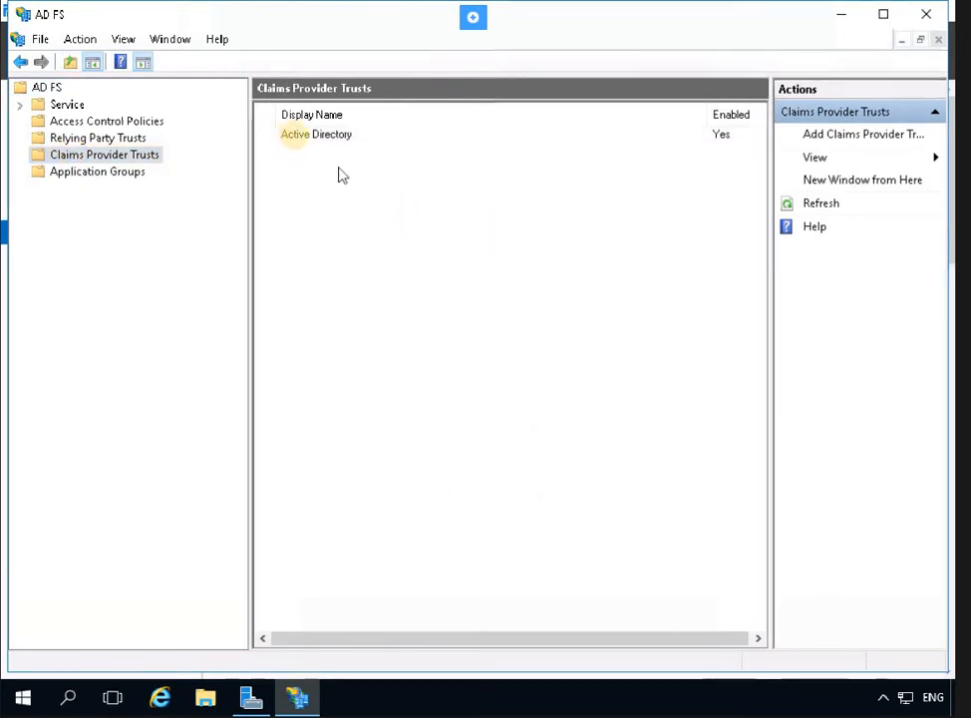
pyautogui.click(305, 136)
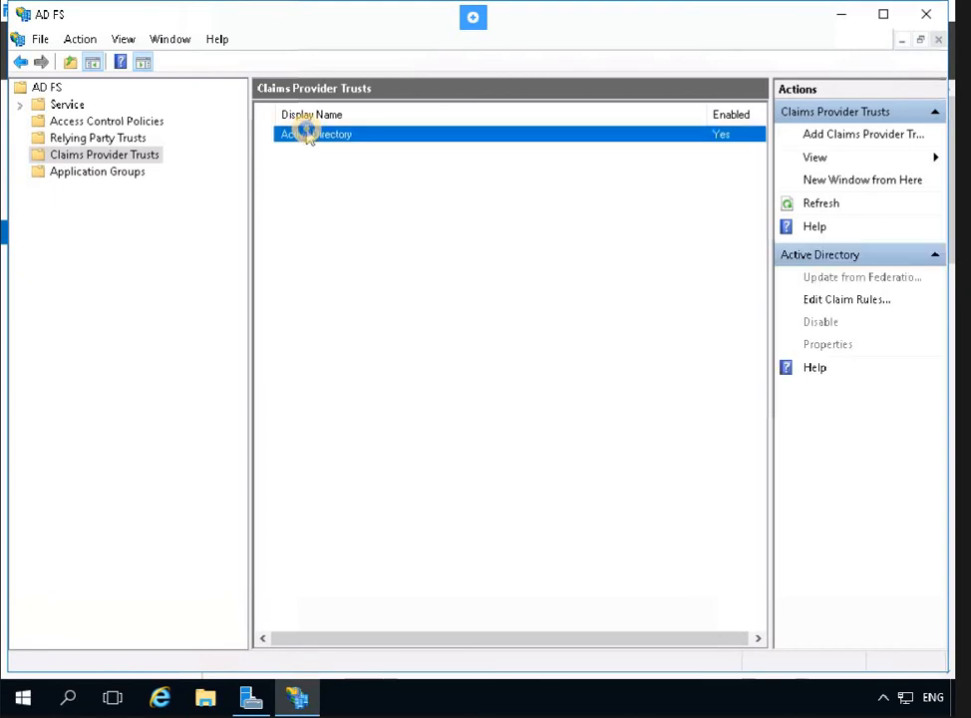
pyautogui.rightClick(351, 138)
pyautogui.click(374, 160)
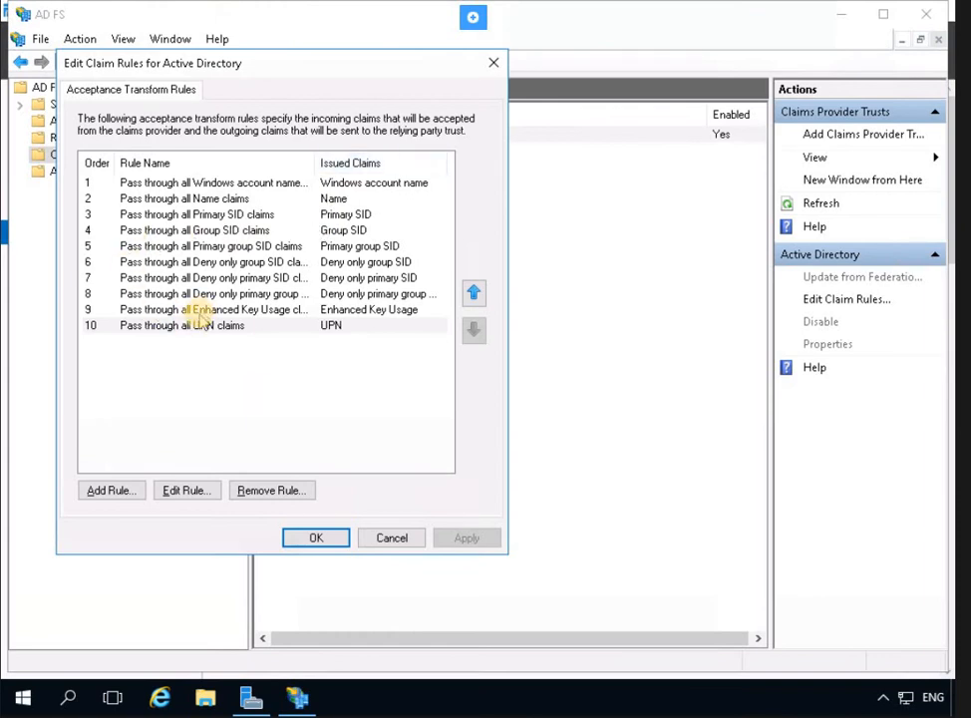
# Start a new acceptance transform rule based on the Send LDAP Attributes as Claims template.
pyautogui.click(112, 491)
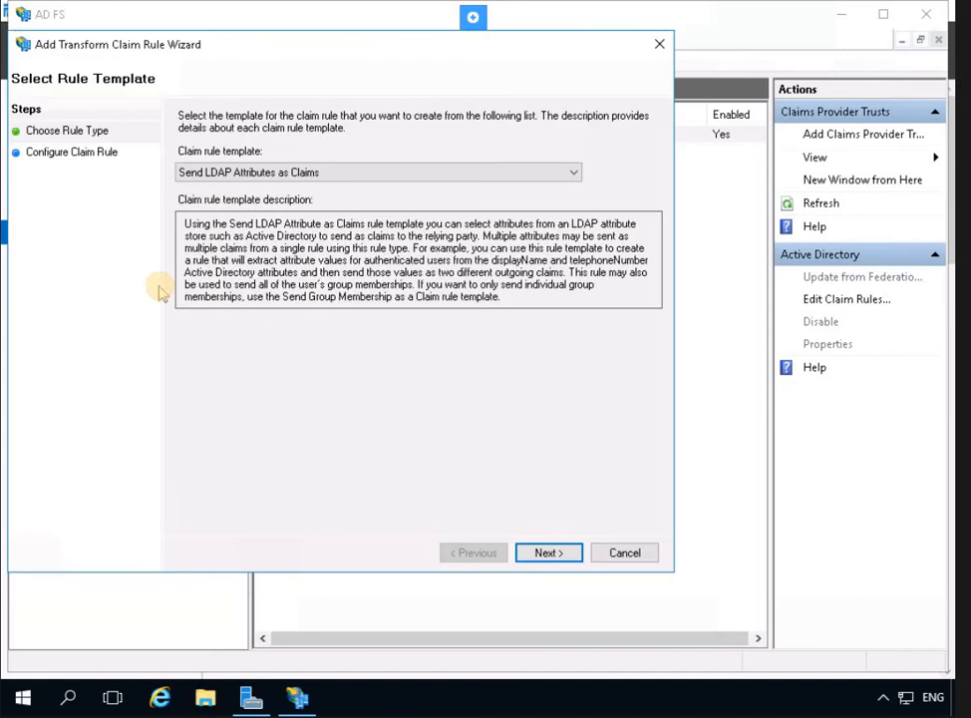
pyautogui.click(267, 176)
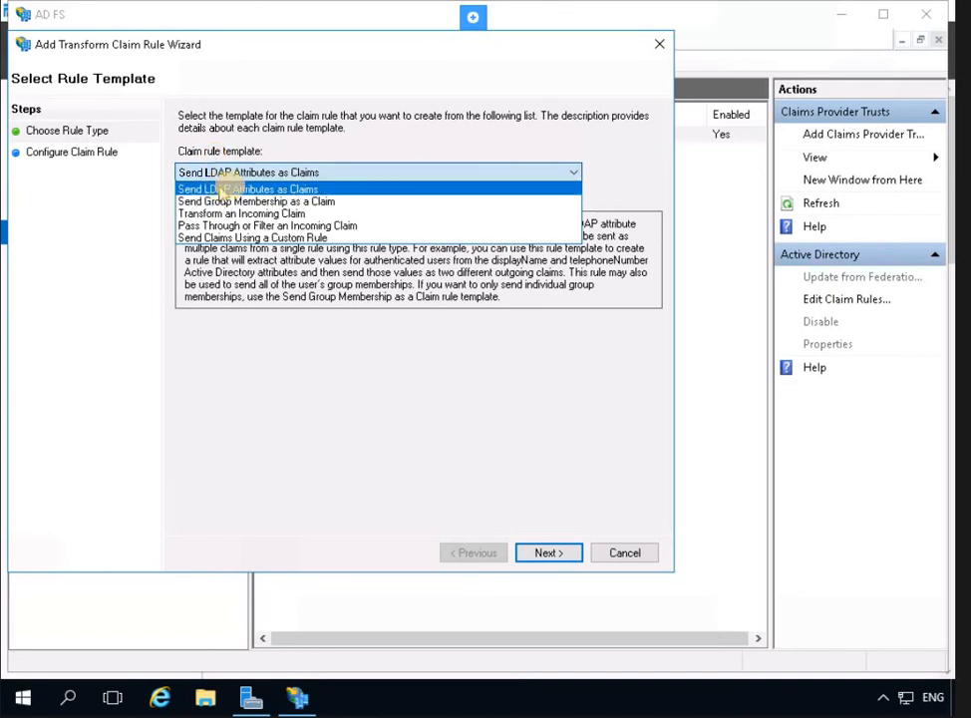
pyautogui.click(355, 389)
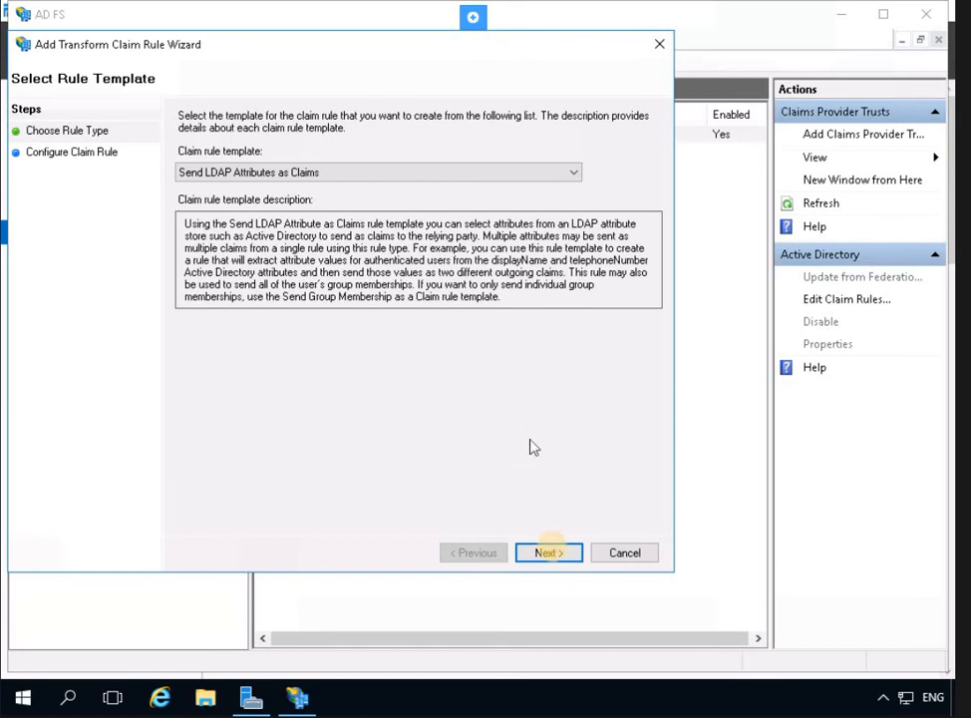
pyautogui.click(550, 553)
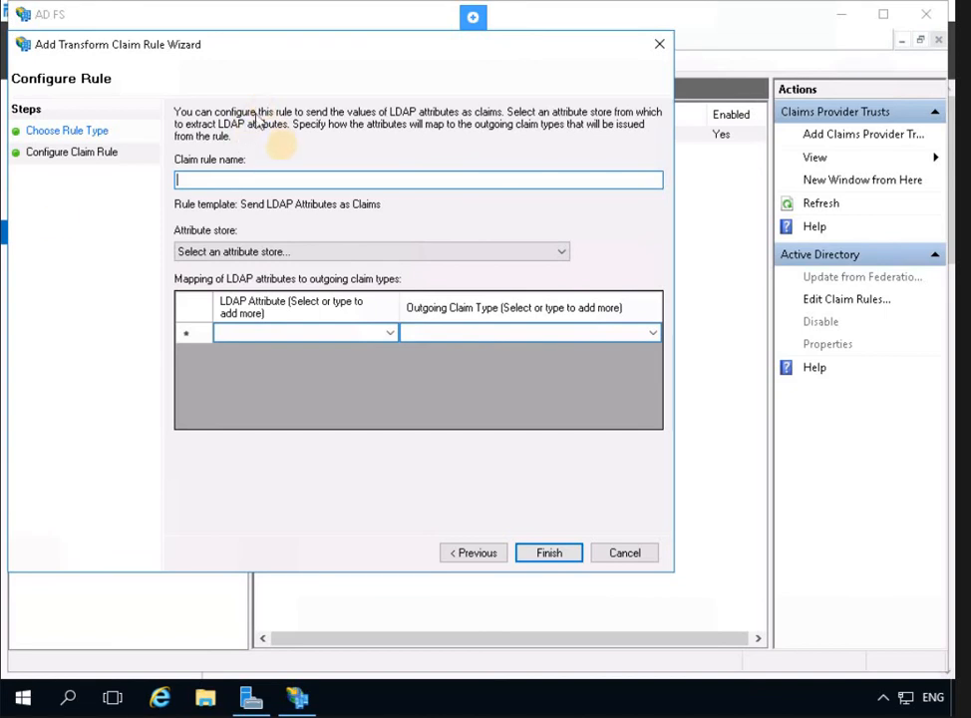
# Name the claim rule "Outgoing LDAP attributes rule" and choose Active Directory as its attribute store.
pyautogui.click(262, 178)
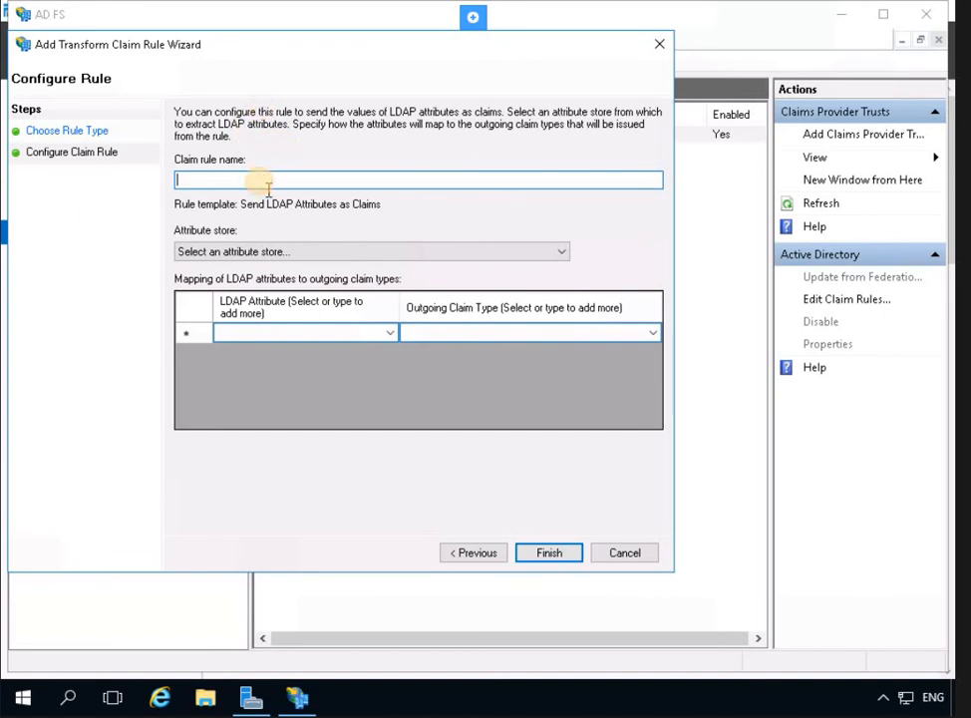
pyautogui.write('Outgoing LDAP attribu')
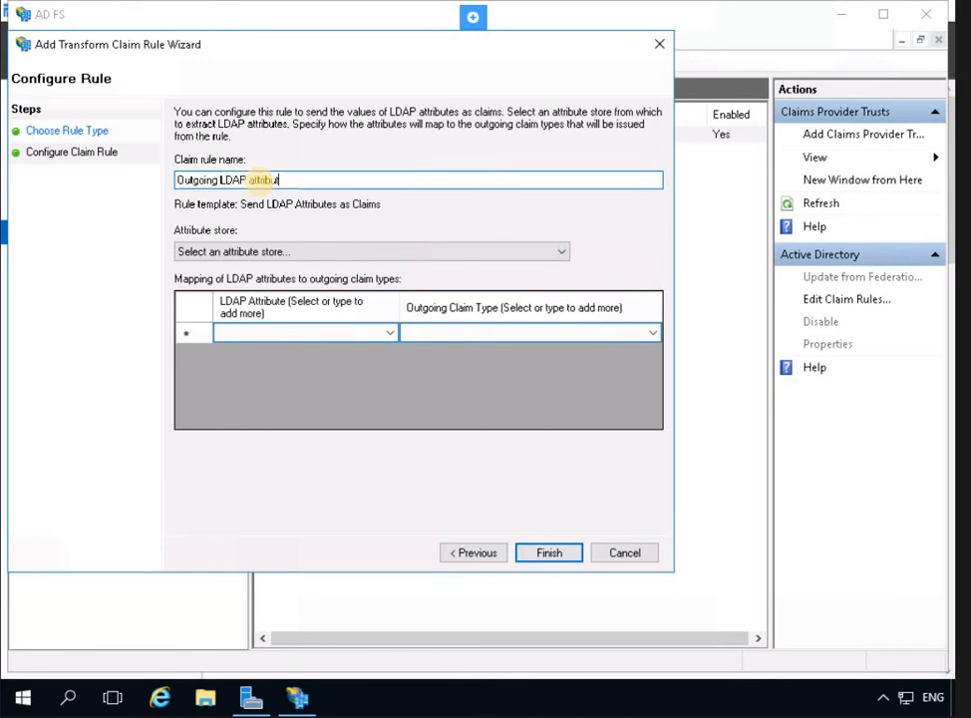
pyautogui.write('tes rule')
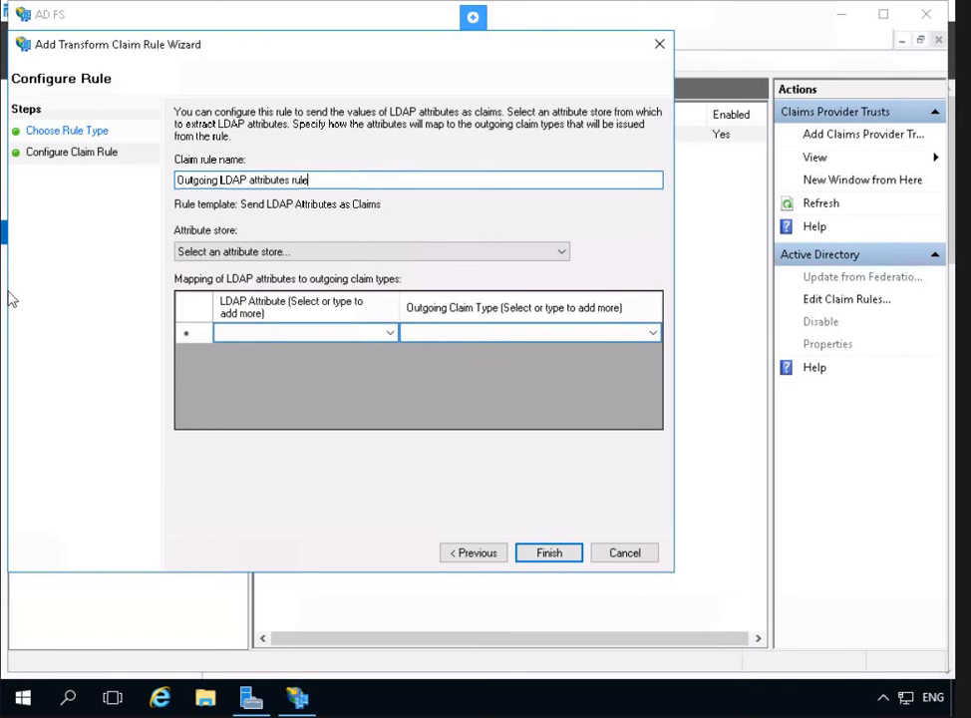
pyautogui.click(249, 254)
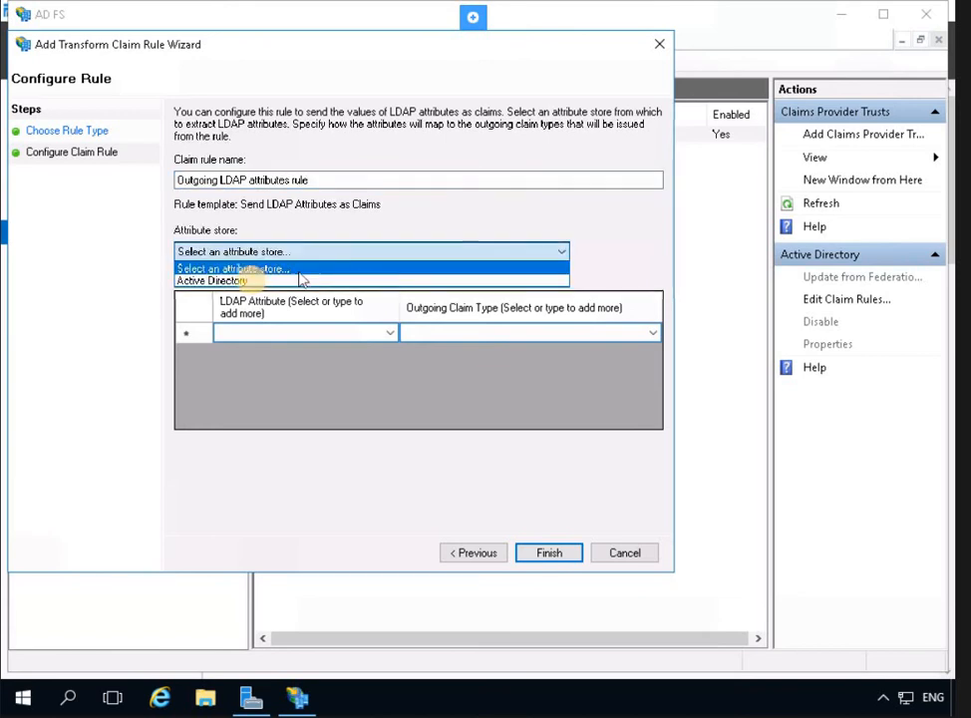
pyautogui.click(243, 280)
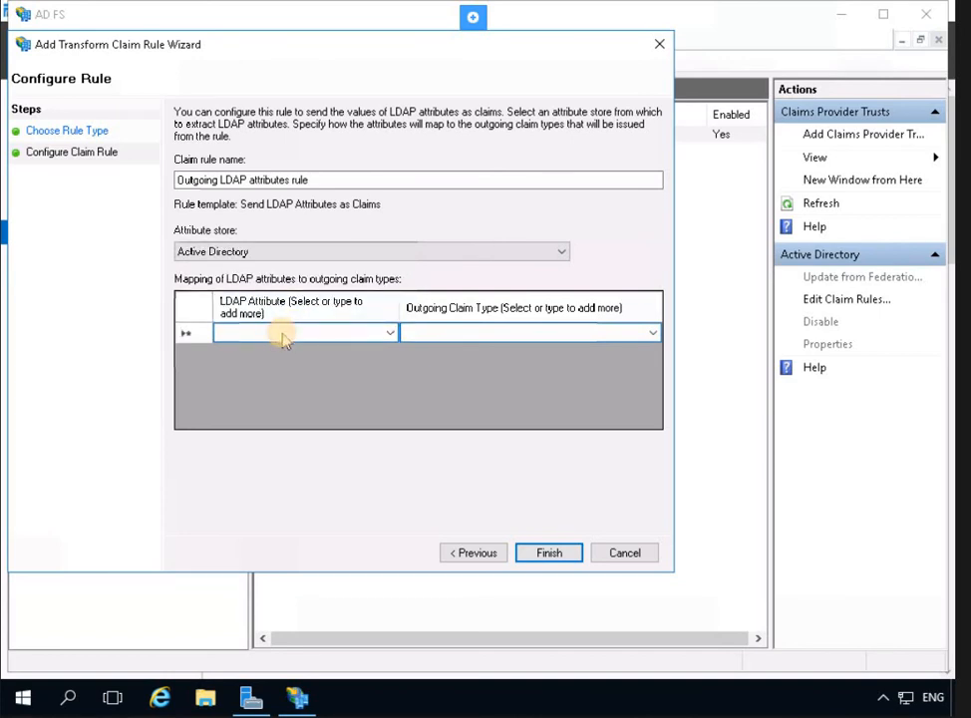
# Map the E-Mail-Addresses LDAP attribute to the E-Mail Address outgoing claim type.
pyautogui.click(391, 334)
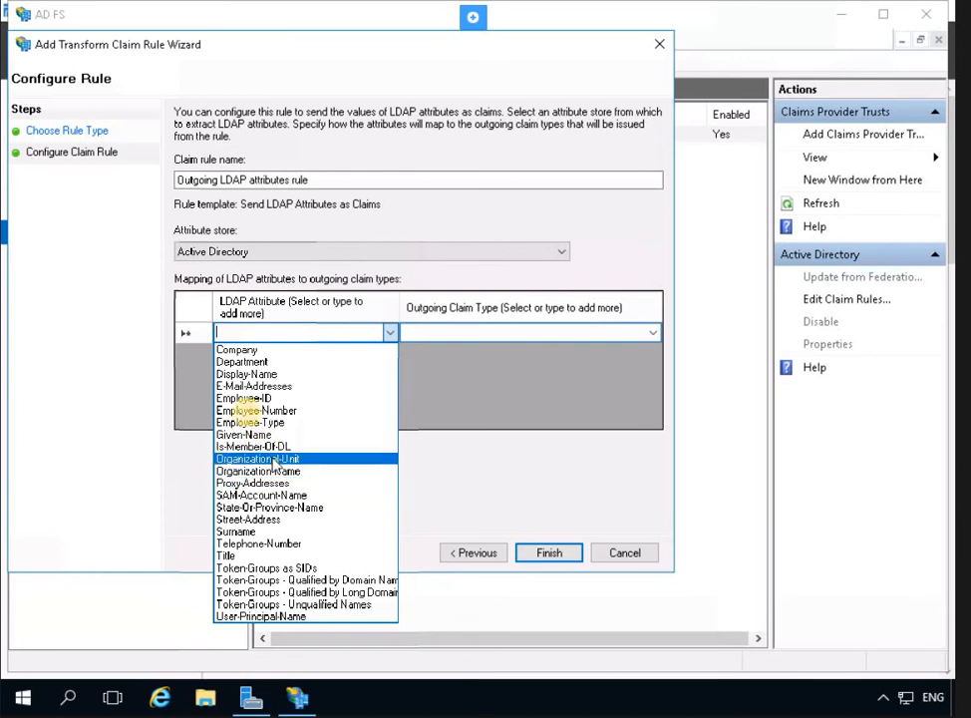
pyautogui.click(249, 386)
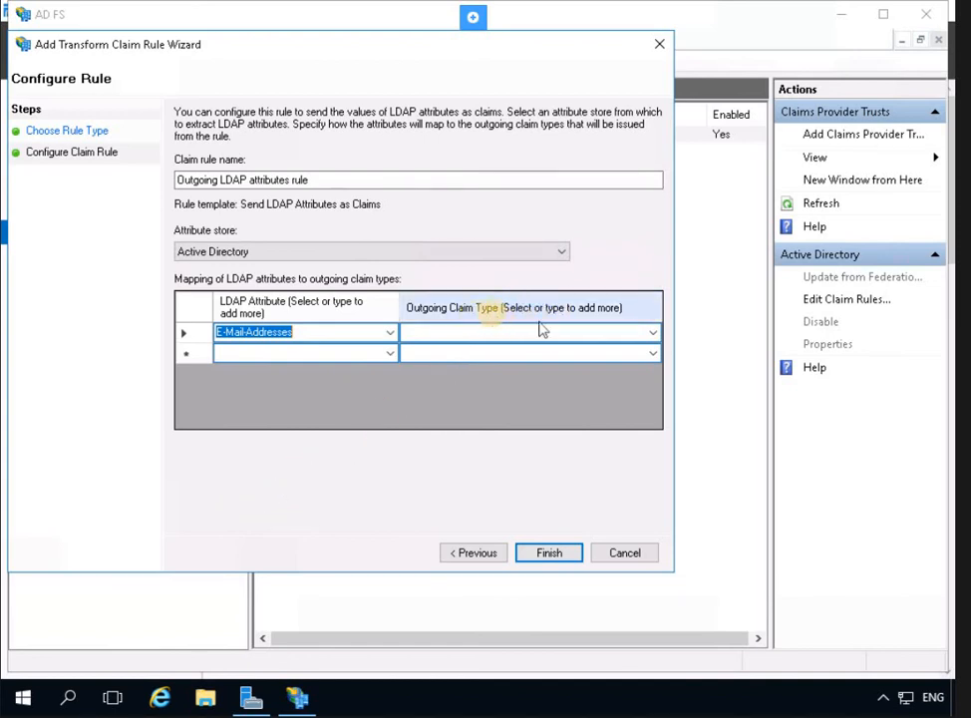
pyautogui.click(652, 335)
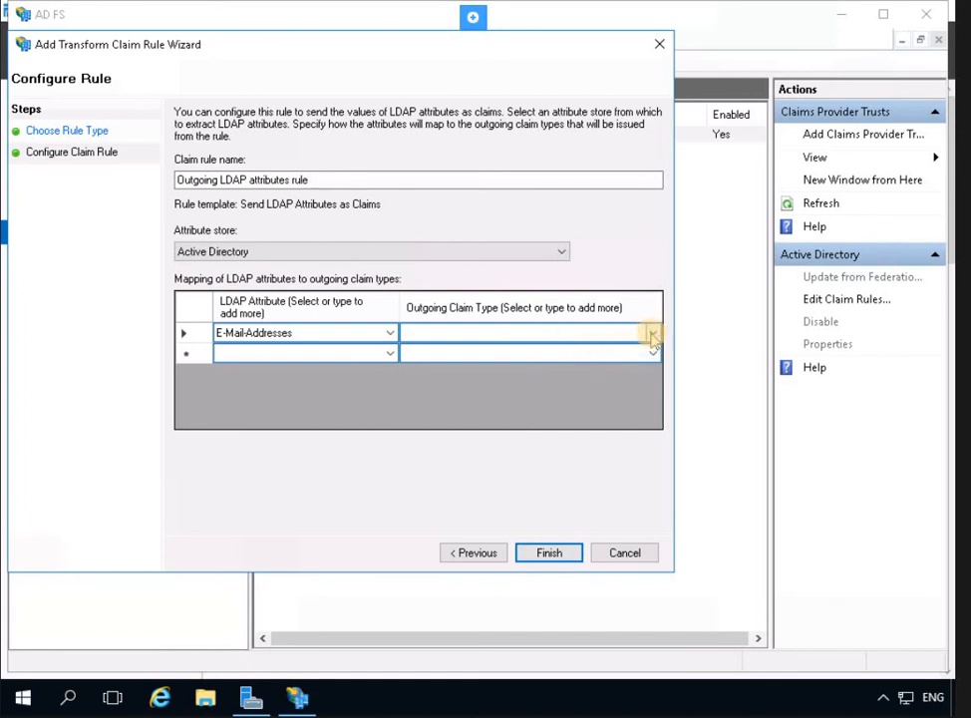
pyautogui.click(653, 336)
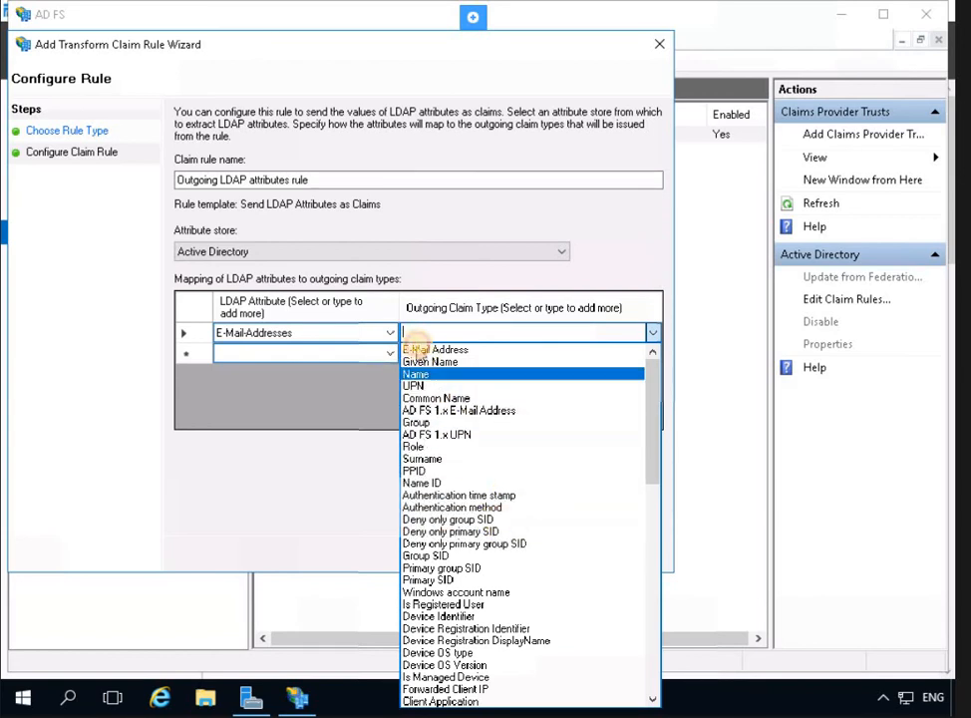
pyautogui.click(416, 348)
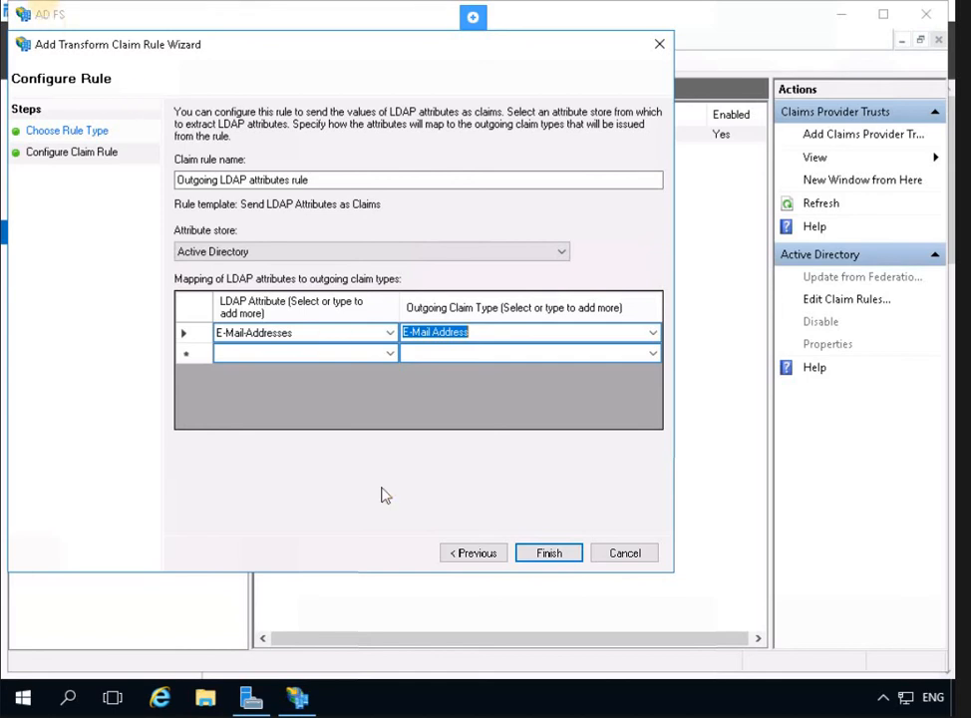
# Add a second mapping from the User-Principal-Name LDAP attribute to the UPN outgoing claim type.
pyautogui.click(388, 353)
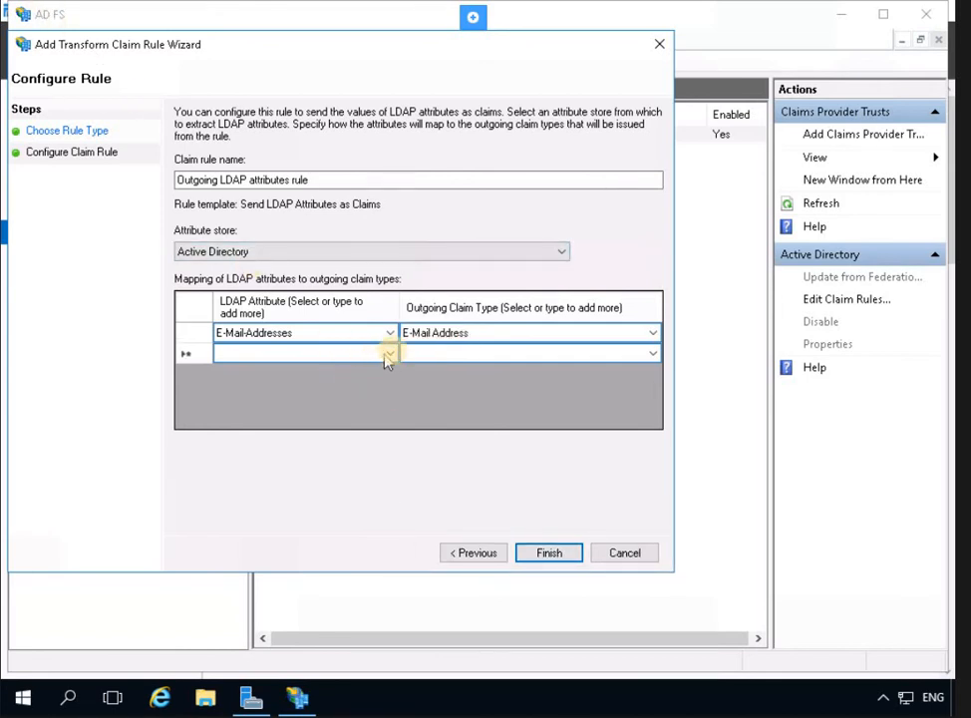
pyautogui.click(390, 354)
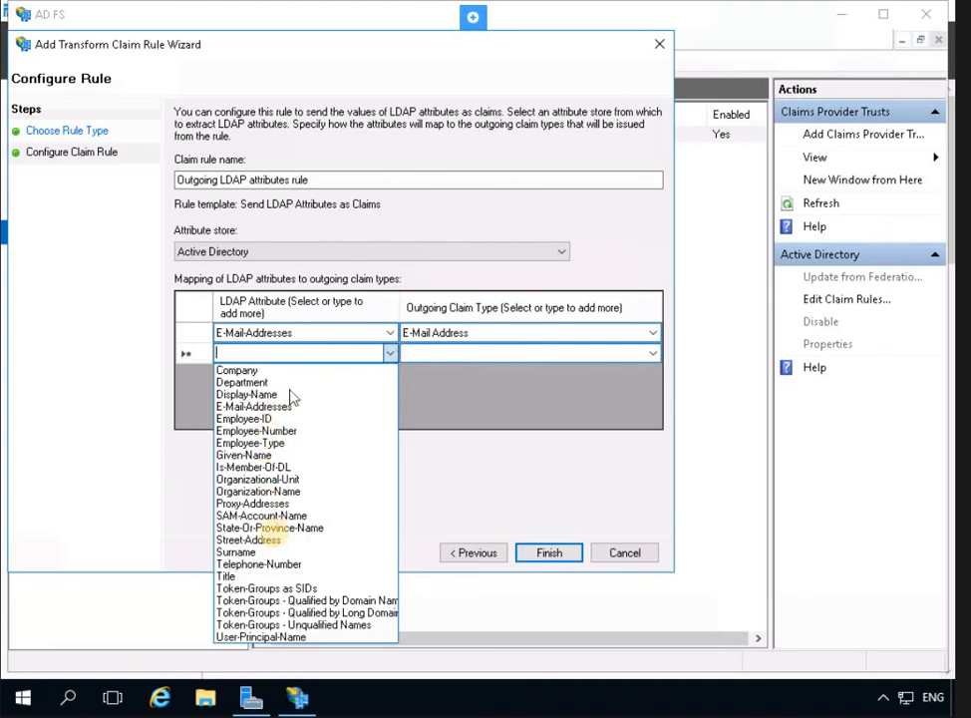
pyautogui.click(264, 638)
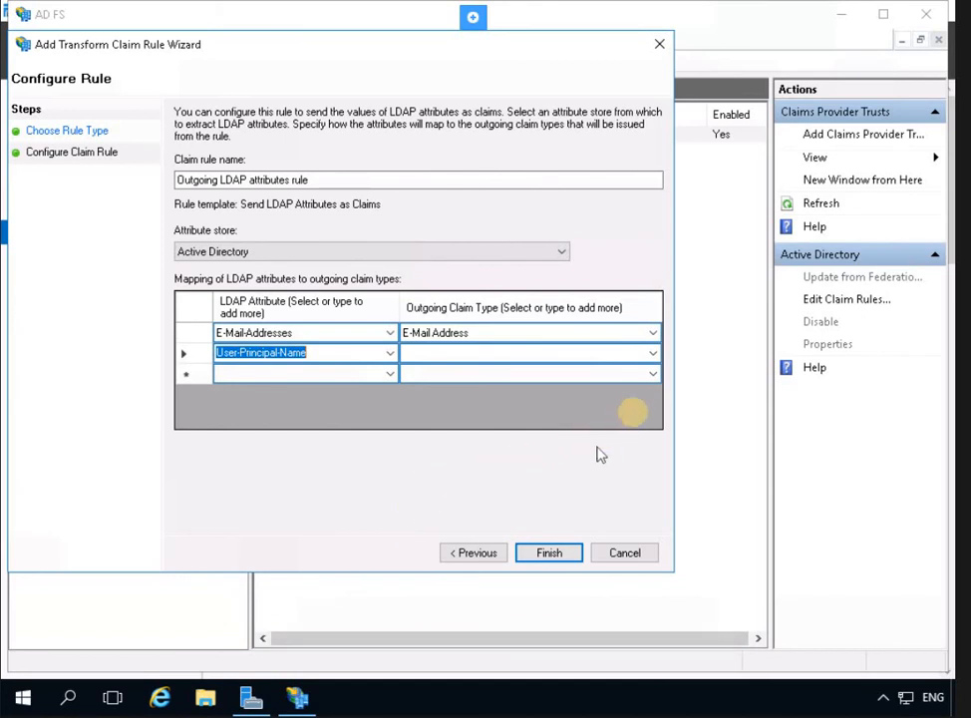
pyautogui.click(653, 355)
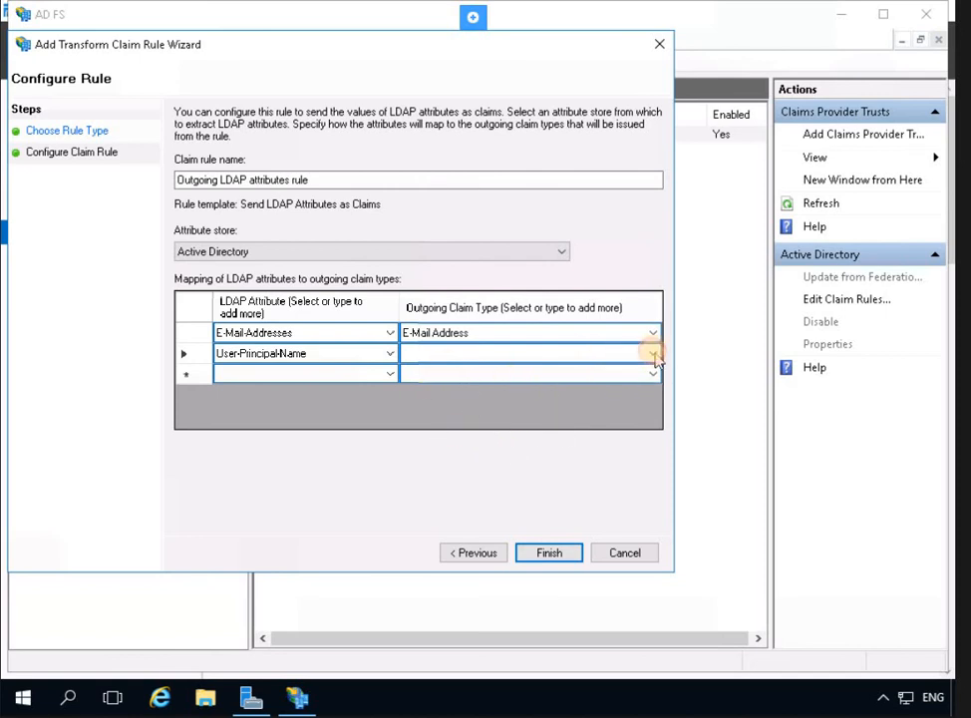
pyautogui.click(653, 356)
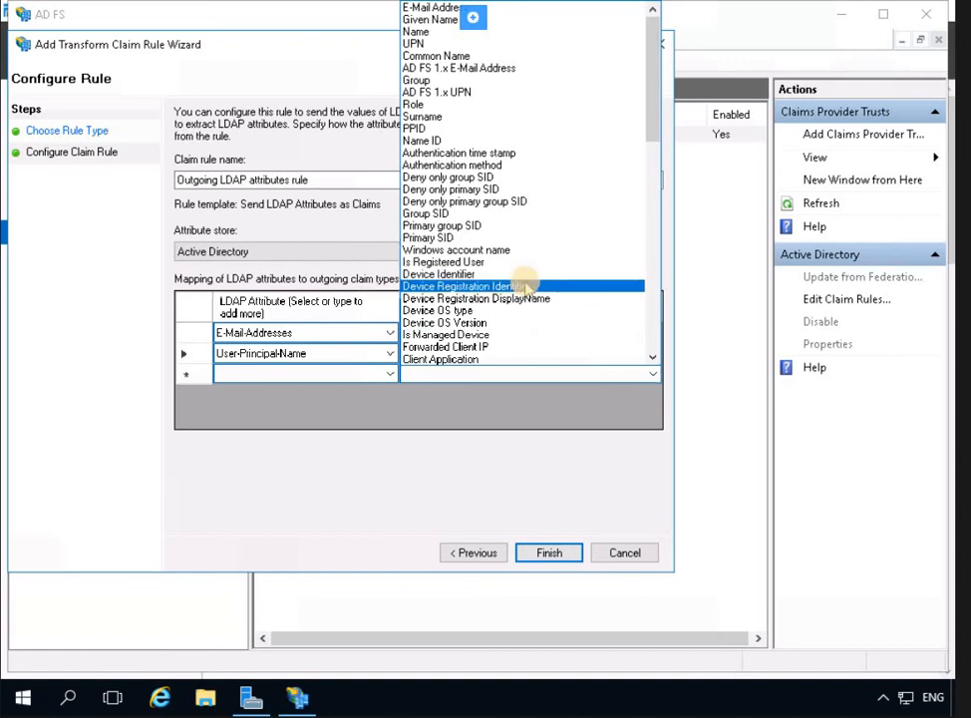
pyautogui.scroll(-10, 527, 286)
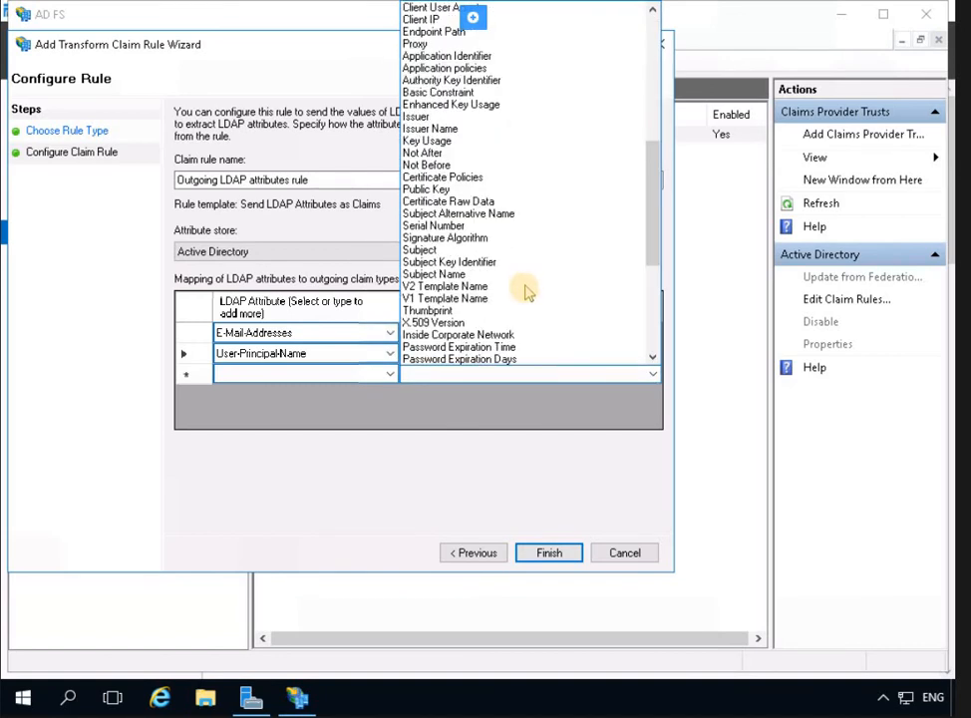
pyautogui.scroll(-7, 533, 301)
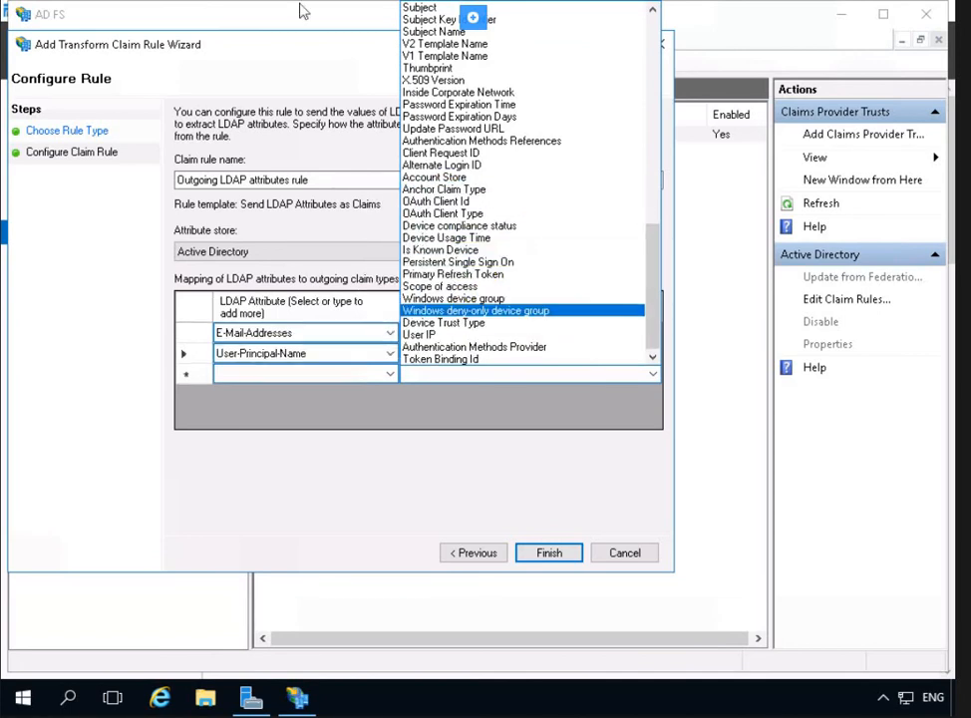
pyautogui.scroll(15, 431, 42)
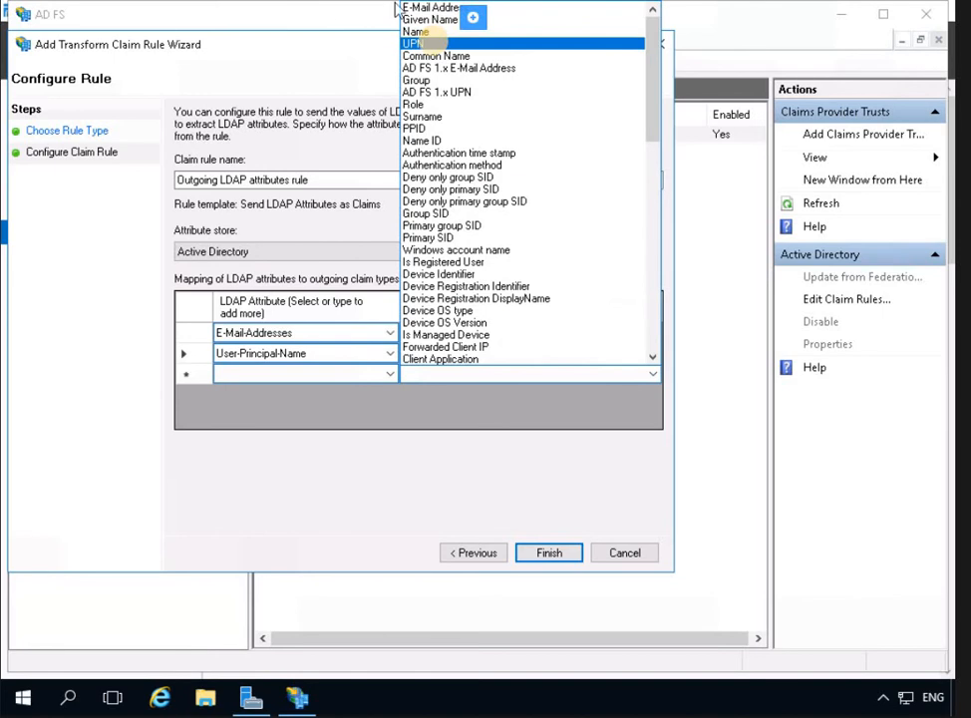
pyautogui.click(431, 44)
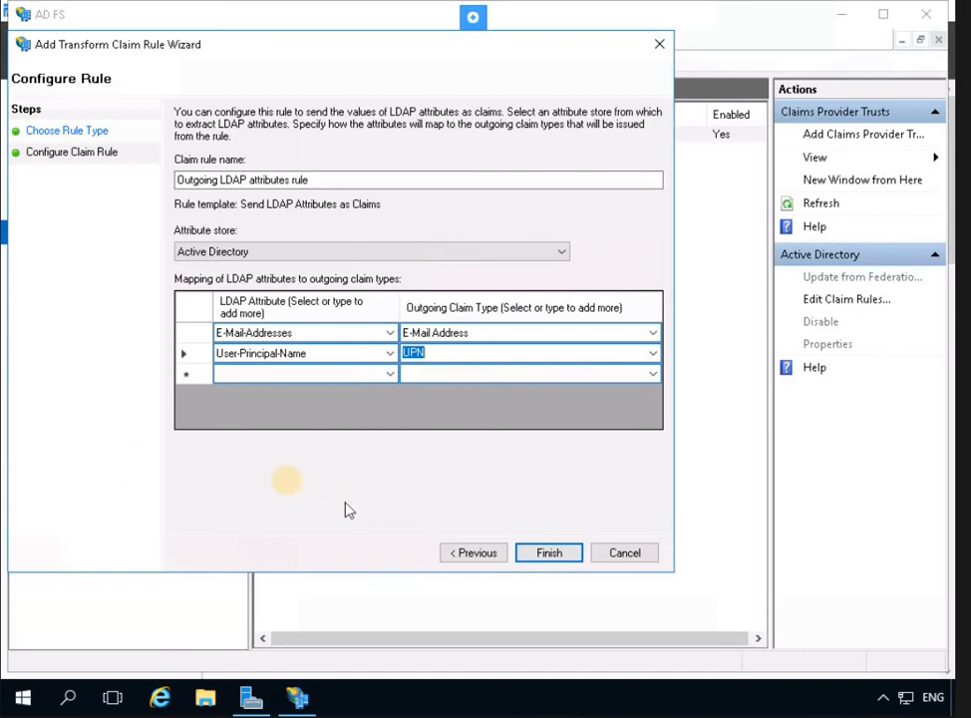
# Add a third mapping from the Display-Name LDAP attribute to the Name outgoing claim type.
pyautogui.click(392, 376)
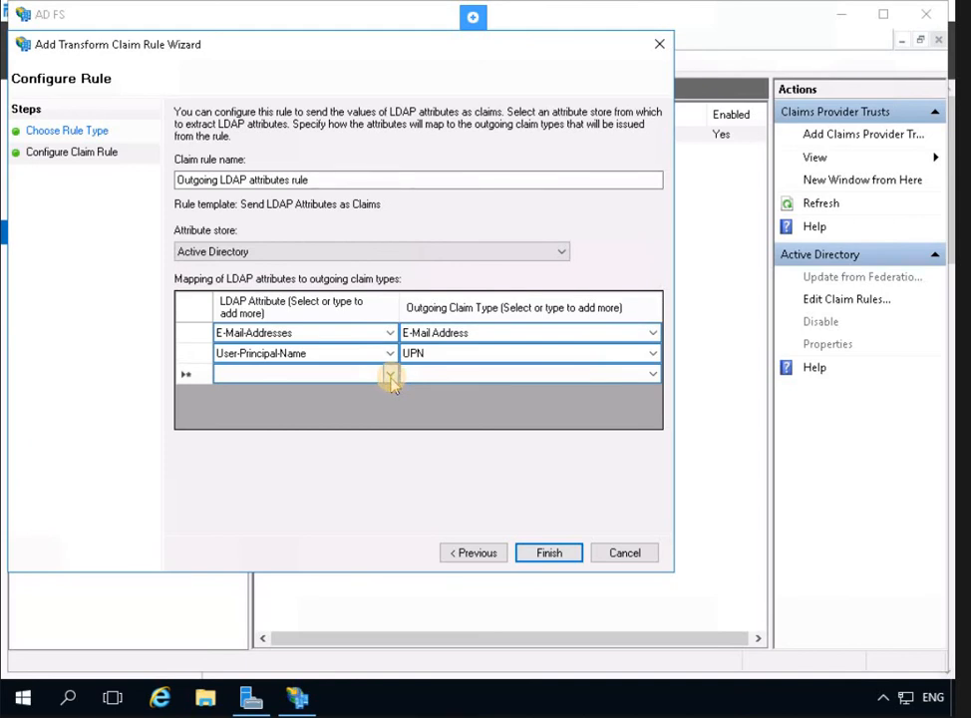
pyautogui.click(391, 377)
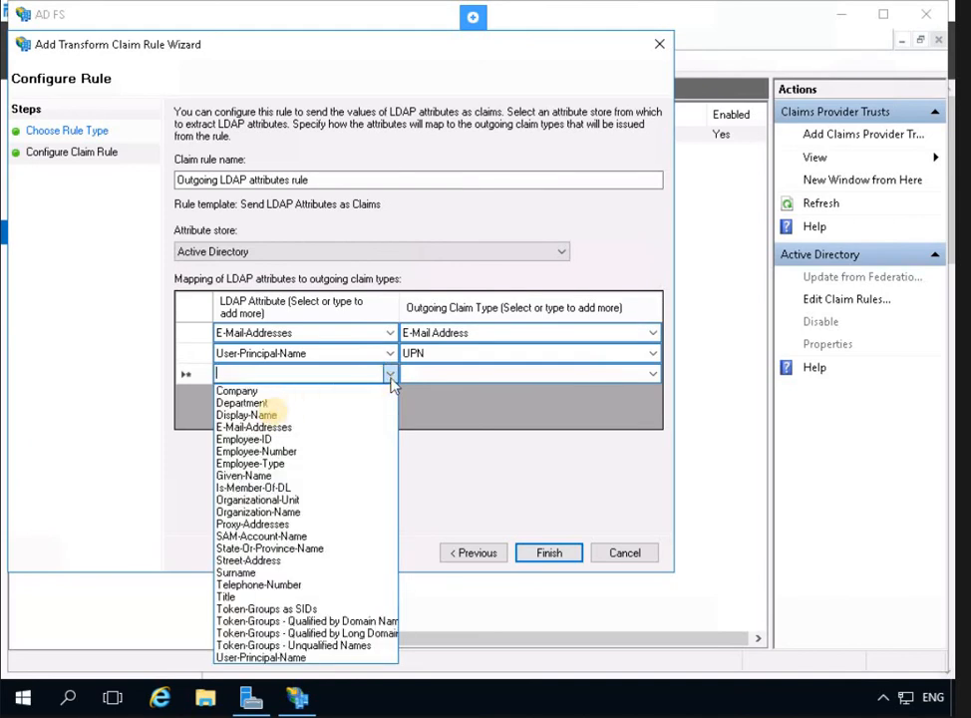
pyautogui.click(265, 417)
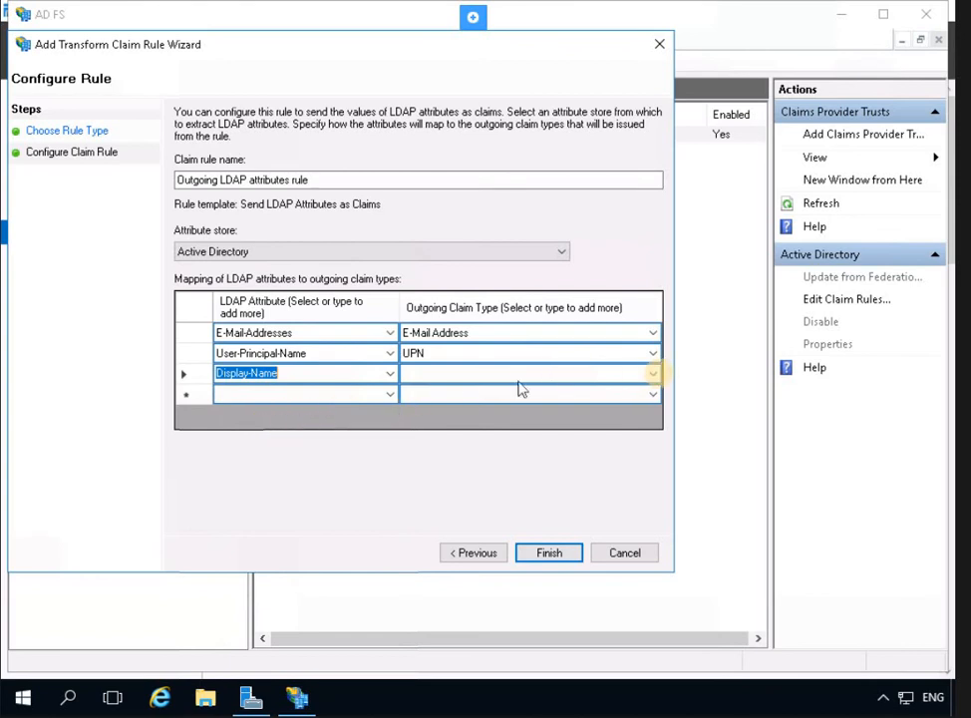
pyautogui.click(652, 375)
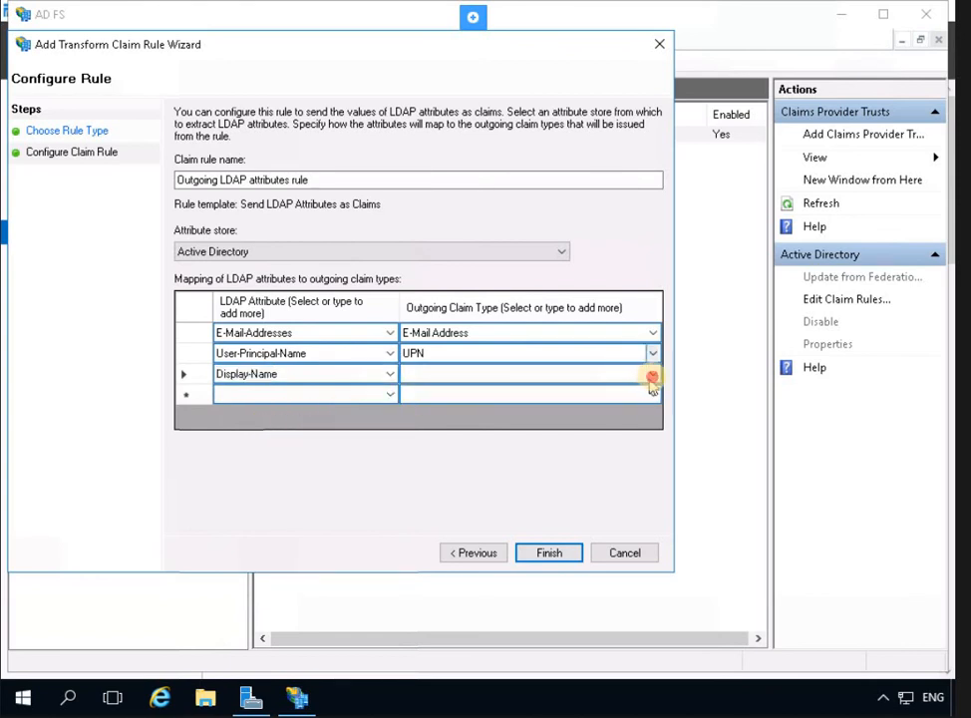
pyautogui.click(652, 374)
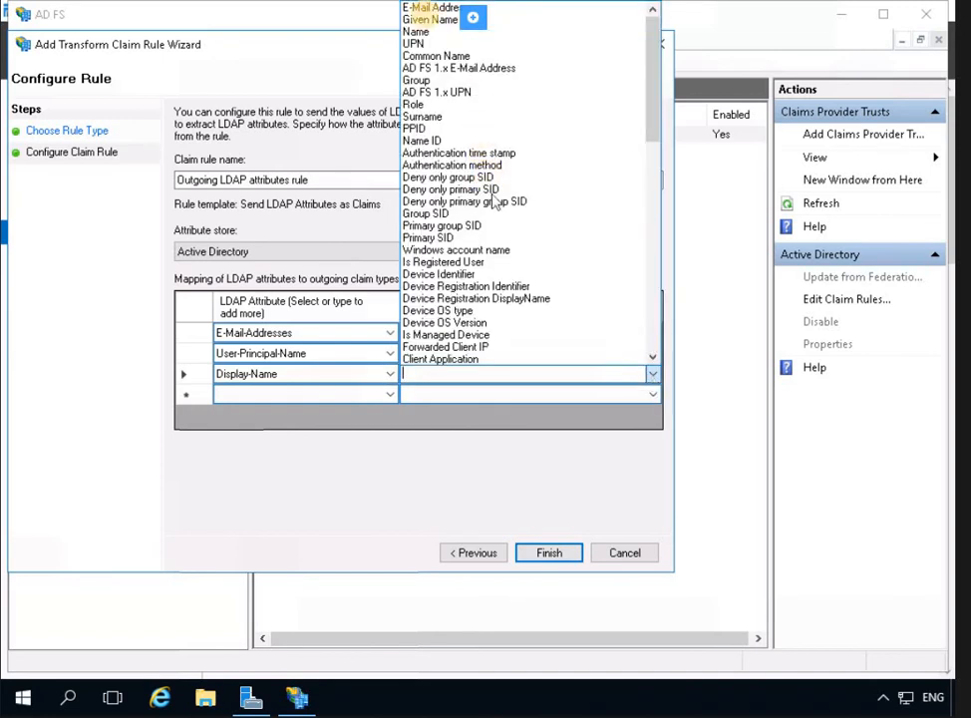
pyautogui.click(422, 31)
# Finish the Outgoing LDAP attributes rule and save the claim rules of the Active Directory trust.
pyautogui.click(386, 426)
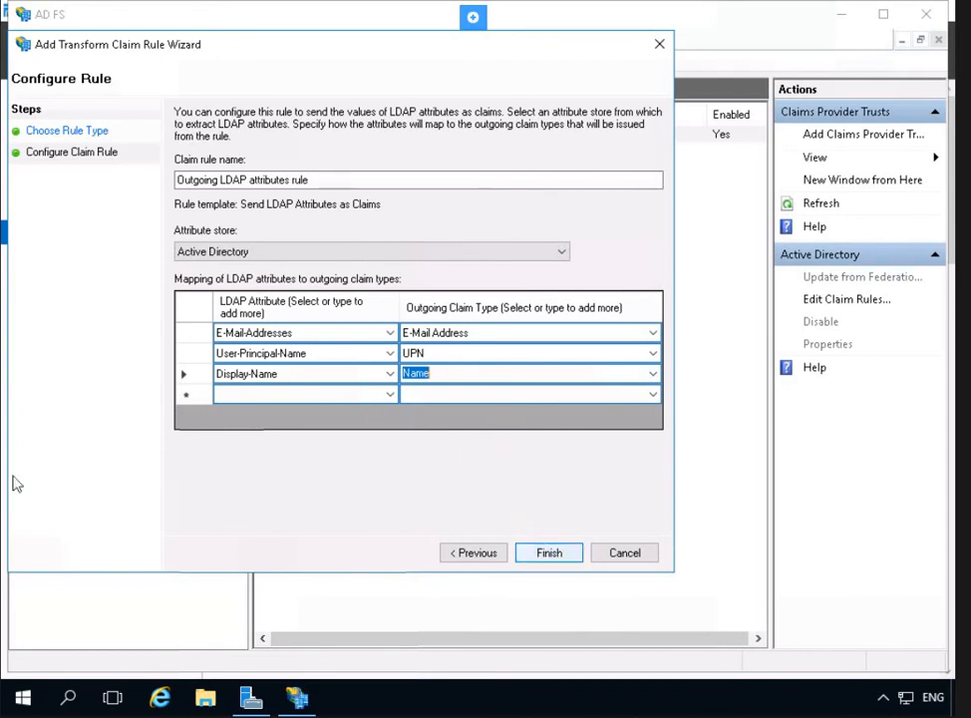
pyautogui.press('Return')
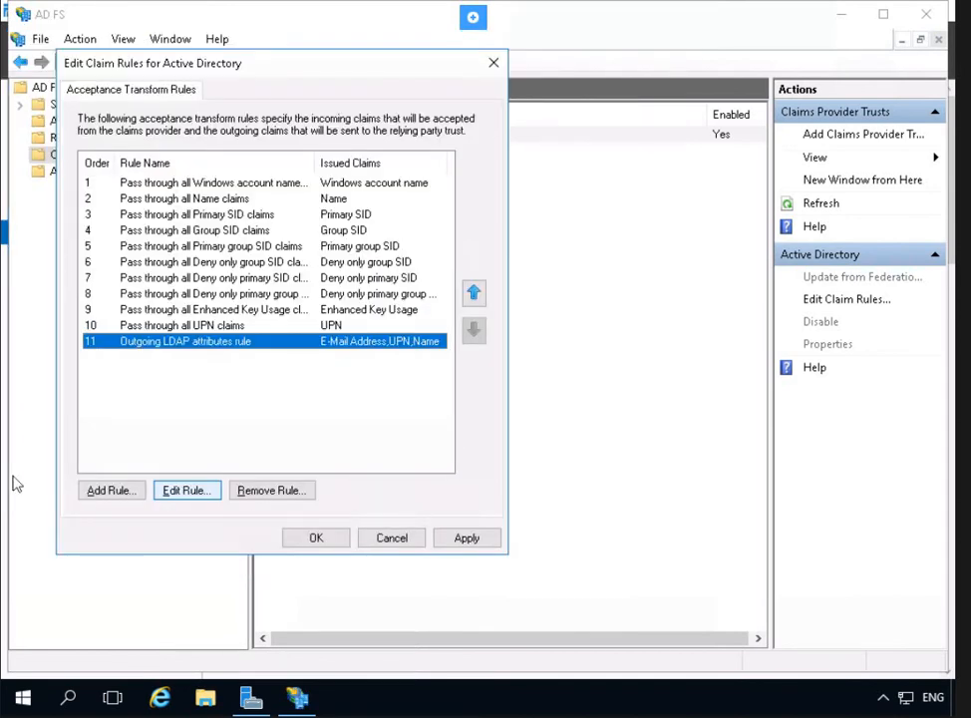
pyautogui.click(316, 538)
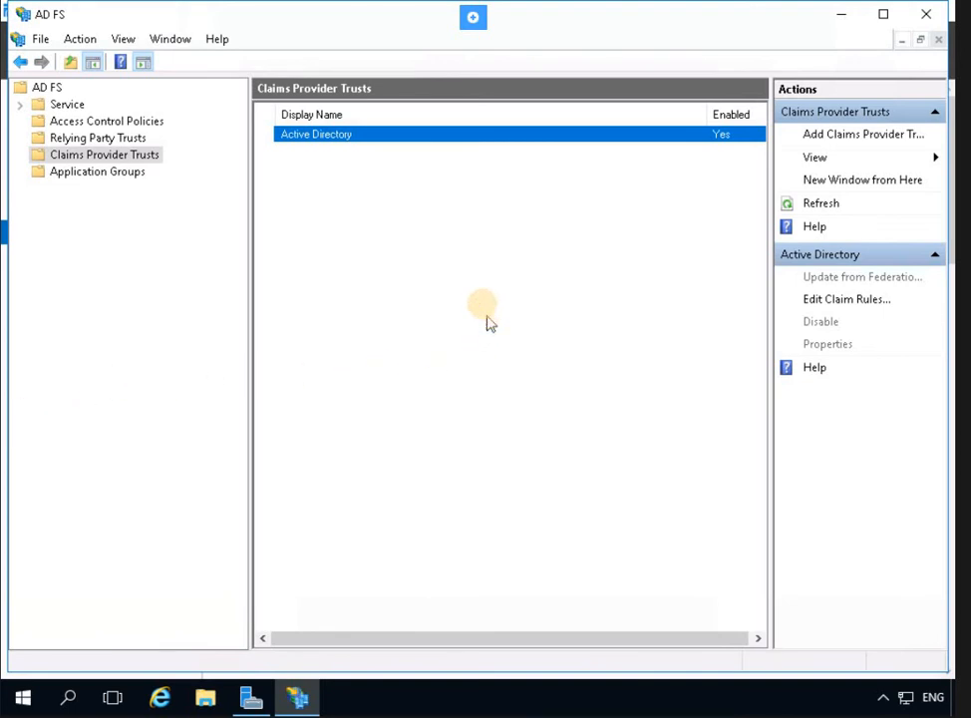
pyautogui.click(460, 289)
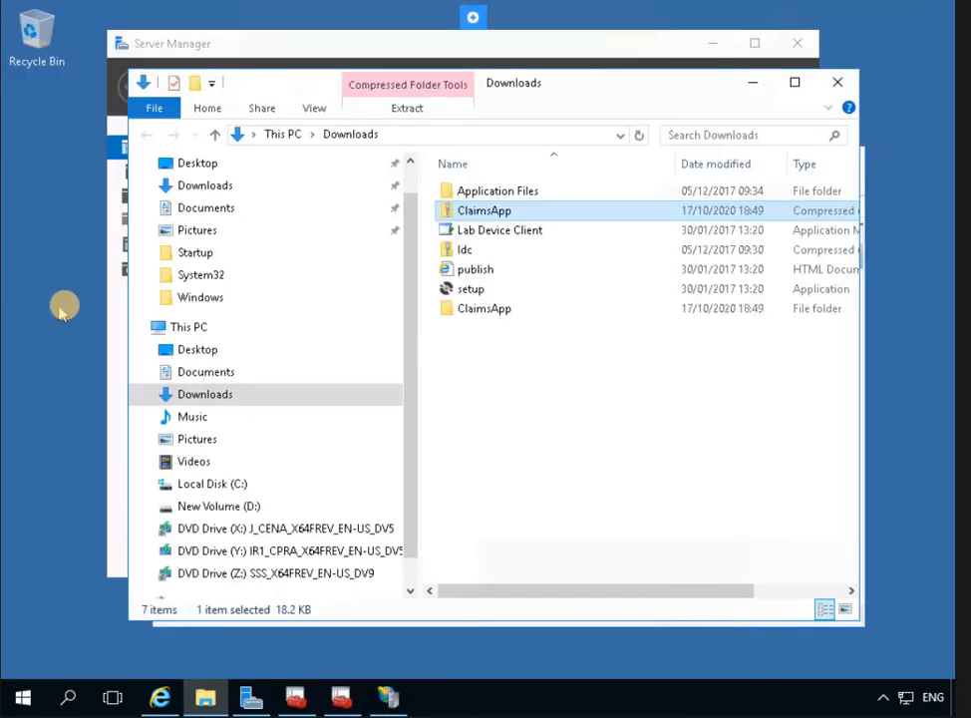
# Run the downloaded WindowsIdentityFoundation-SDK-4.0.msi and complete its setup, accepting the license agreement and keeping the default destination folder.
pyautogui.click(60, 340)
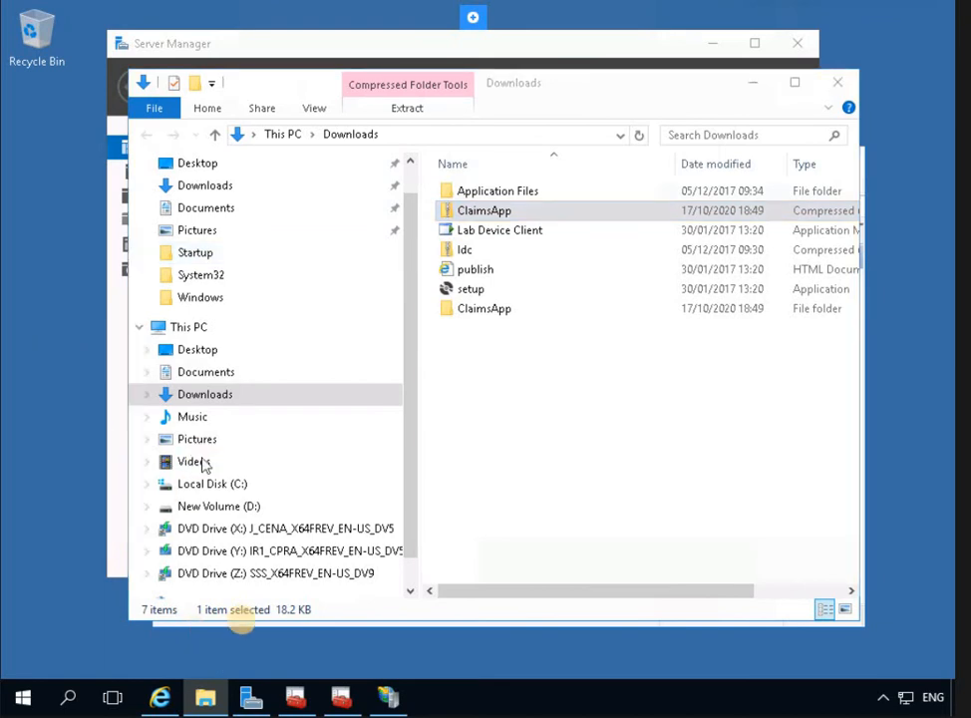
pyautogui.click(162, 696)
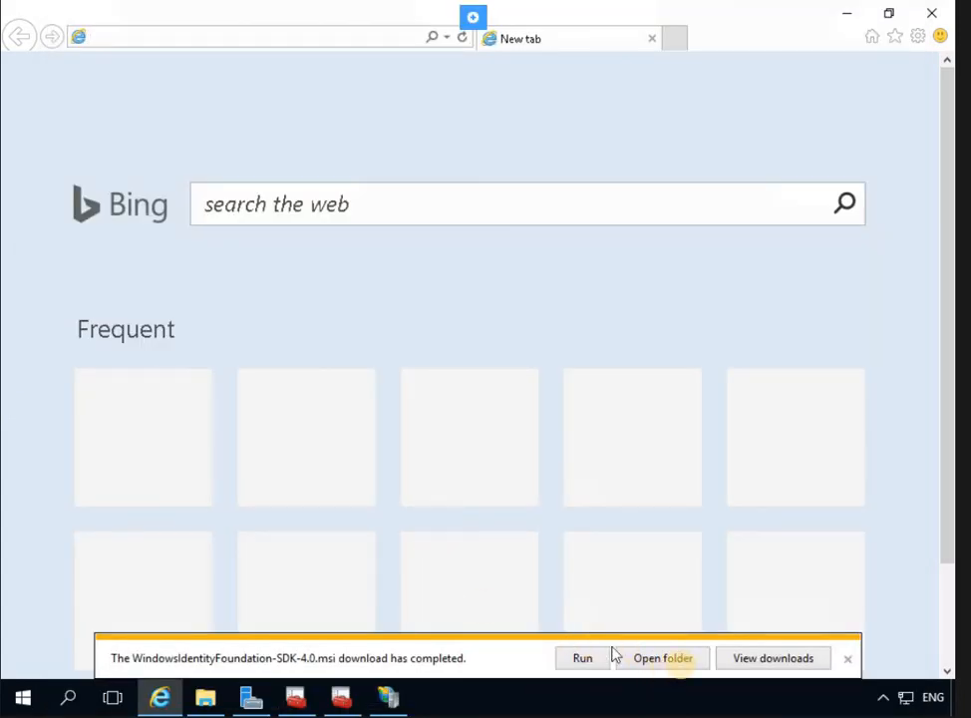
pyautogui.click(781, 666)
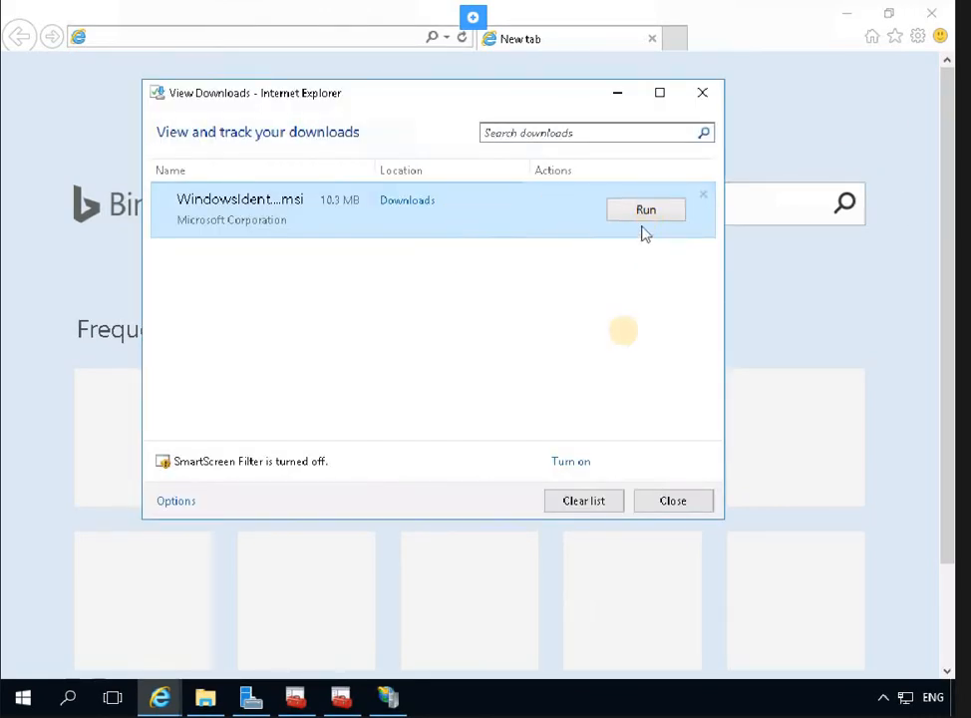
pyautogui.click(648, 211)
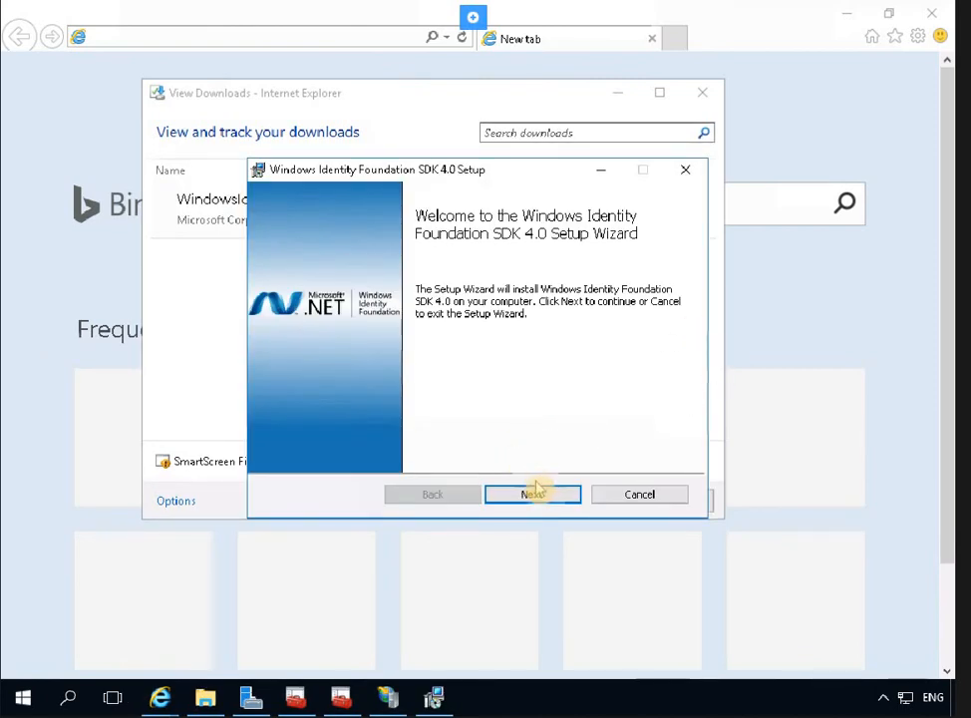
pyautogui.click(534, 496)
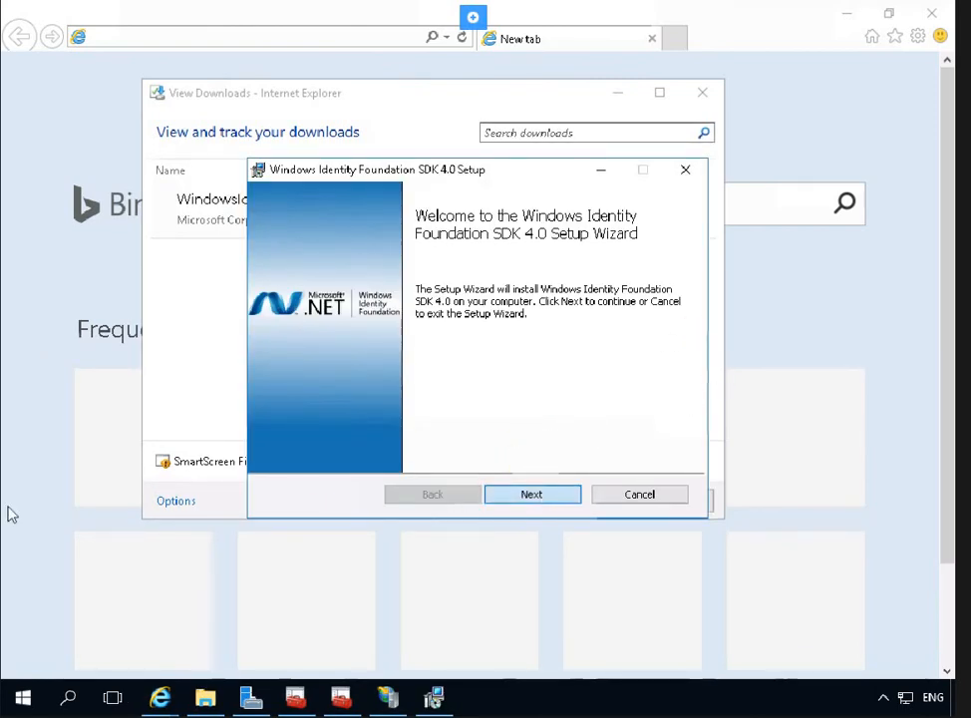
pyautogui.click(278, 449)
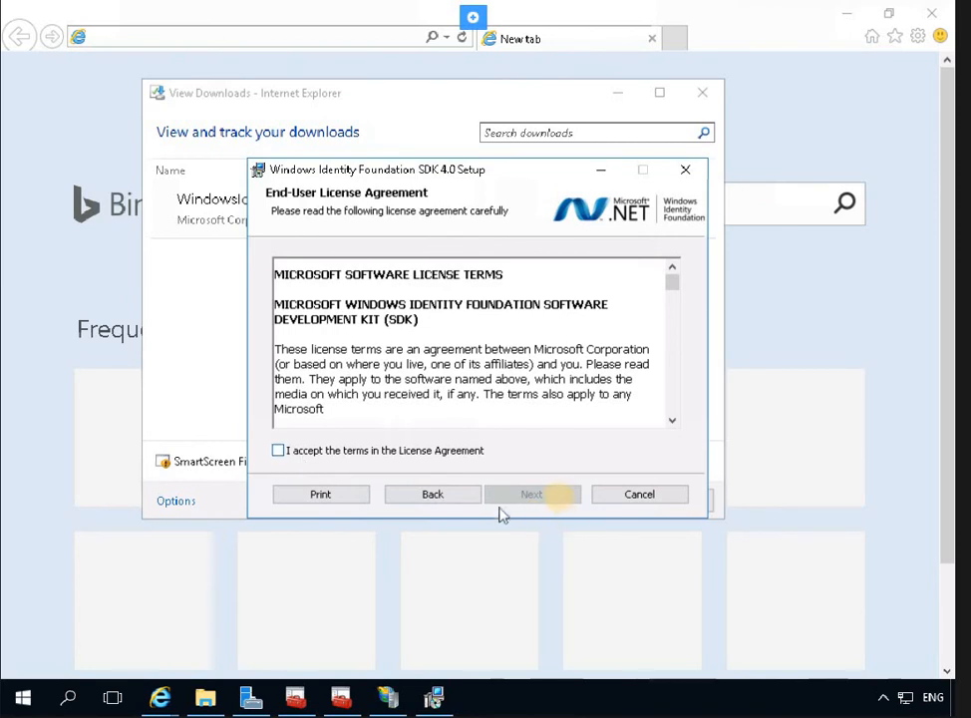
pyautogui.click(560, 501)
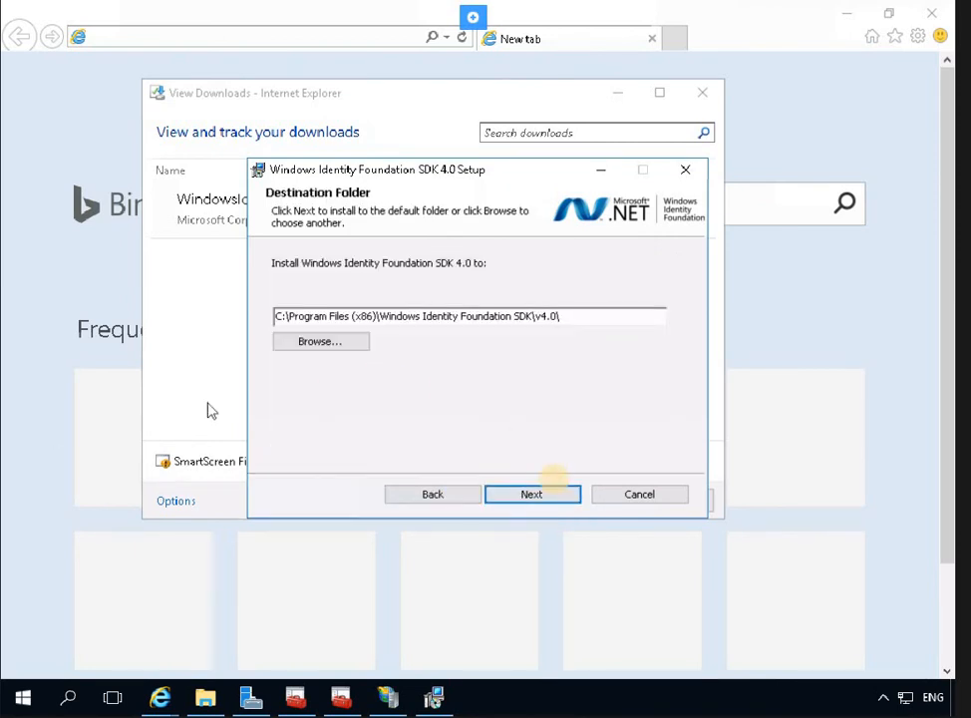
pyautogui.click(553, 489)
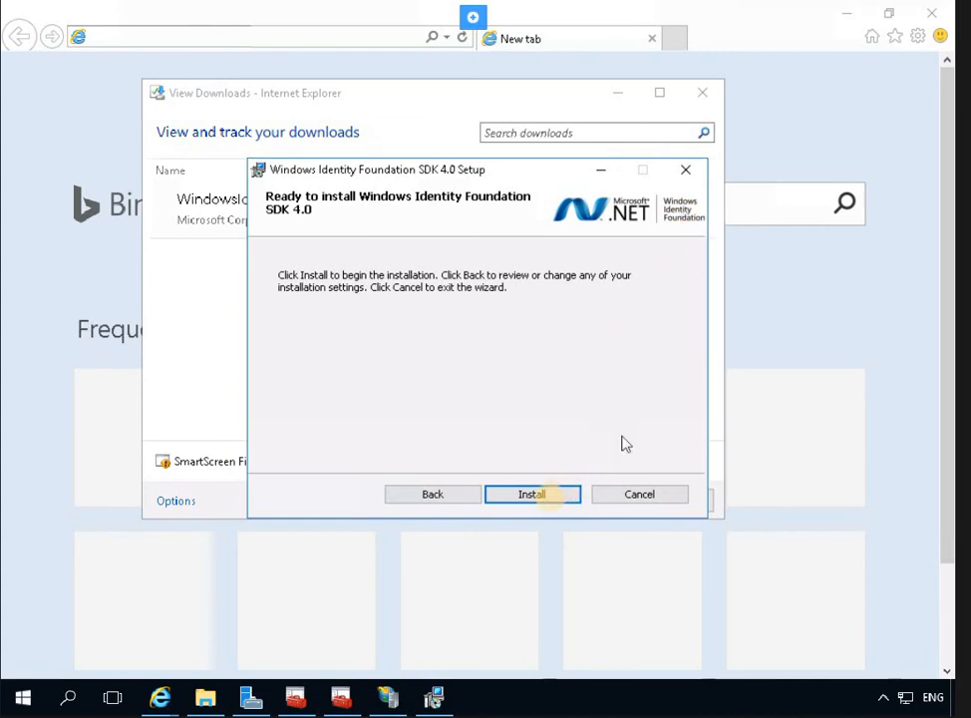
pyautogui.click(553, 505)
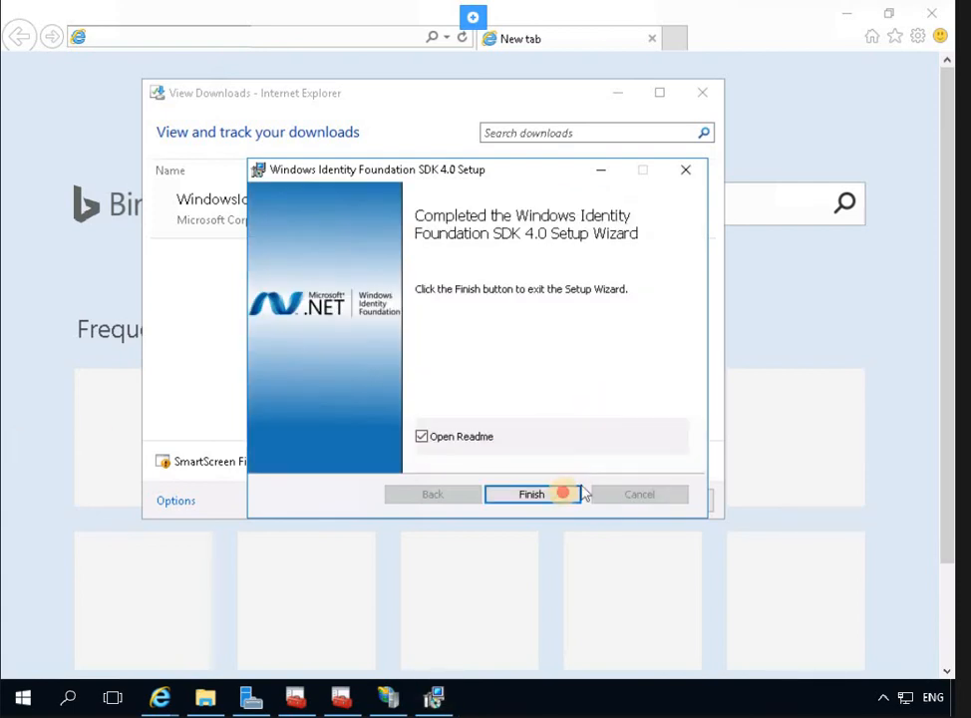
pyautogui.click(566, 496)
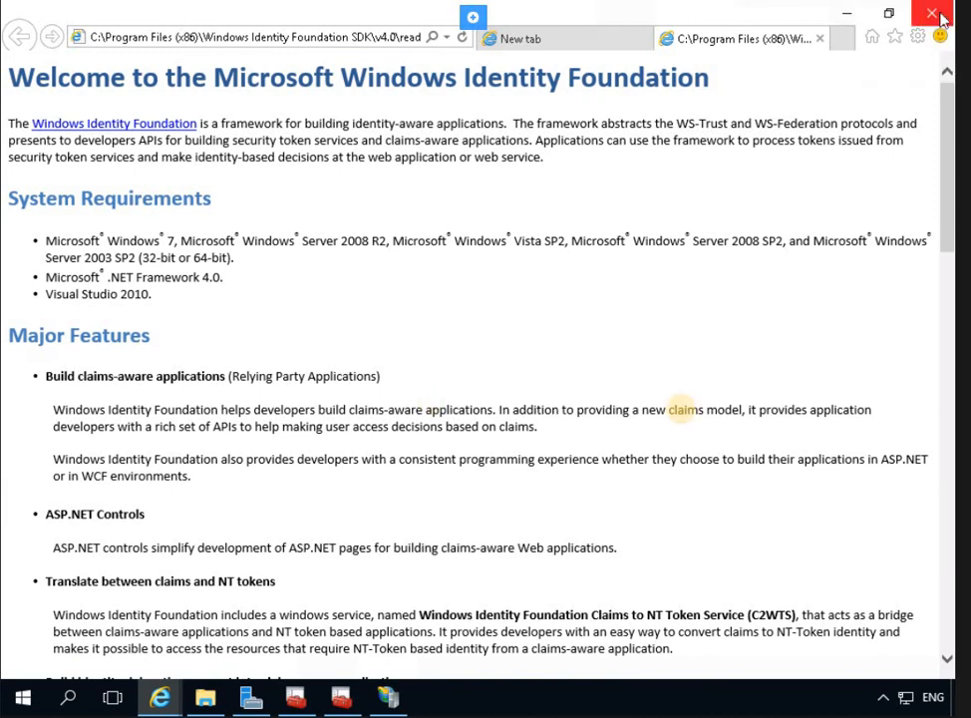
# Close all Internet Explorer tabs, including the SDK readme, and close the downloads list.
pyautogui.hotkey('alt', 'F4')
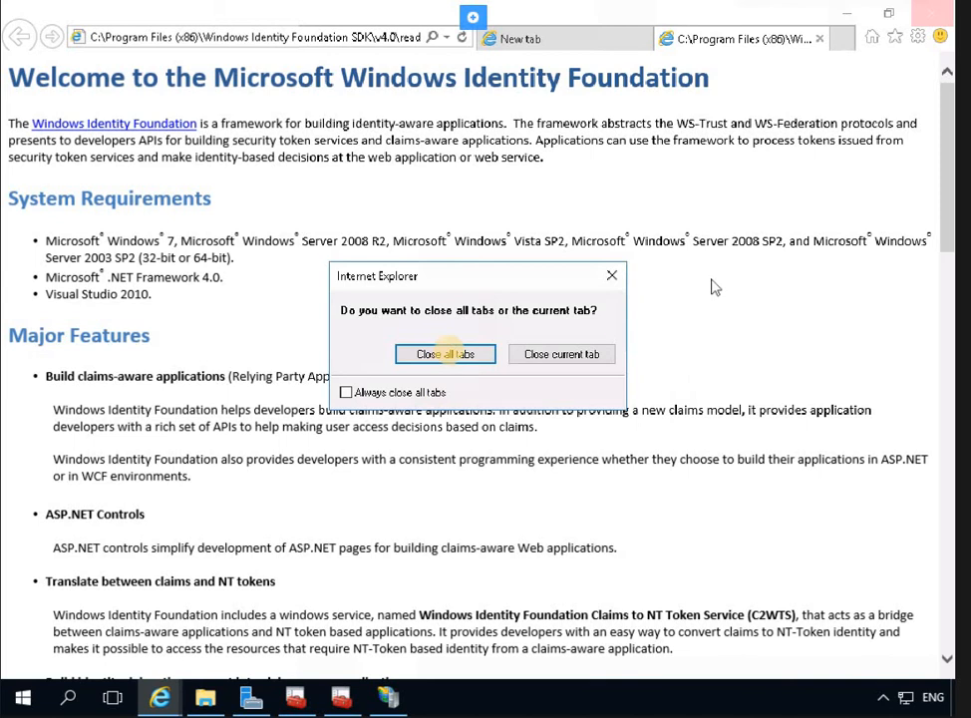
pyautogui.click(454, 356)
pyautogui.click(675, 501)
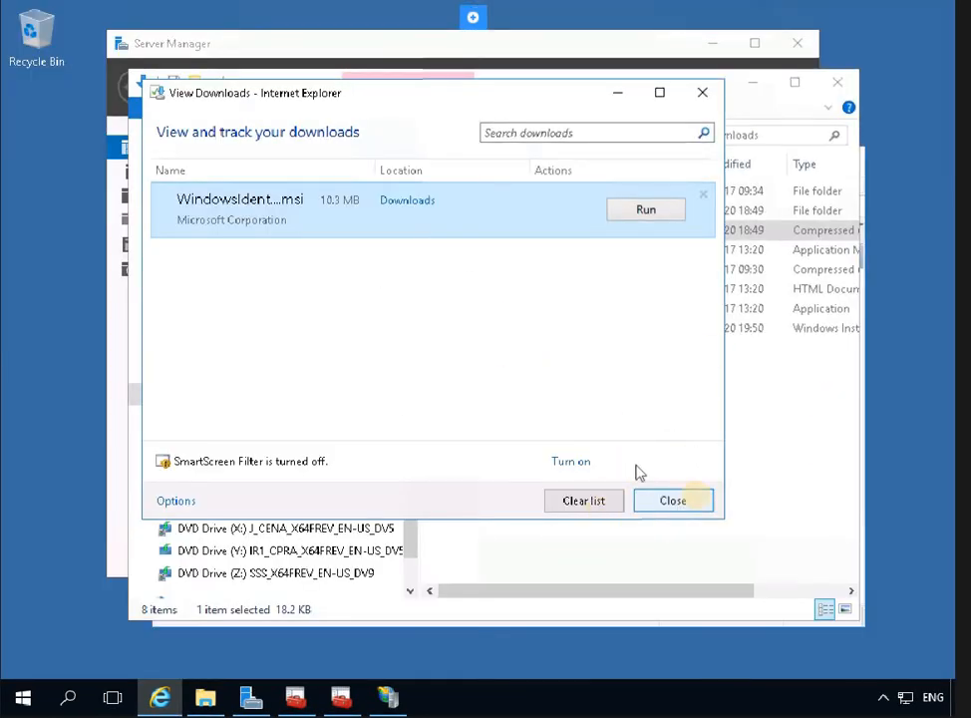
pyautogui.click(698, 507)
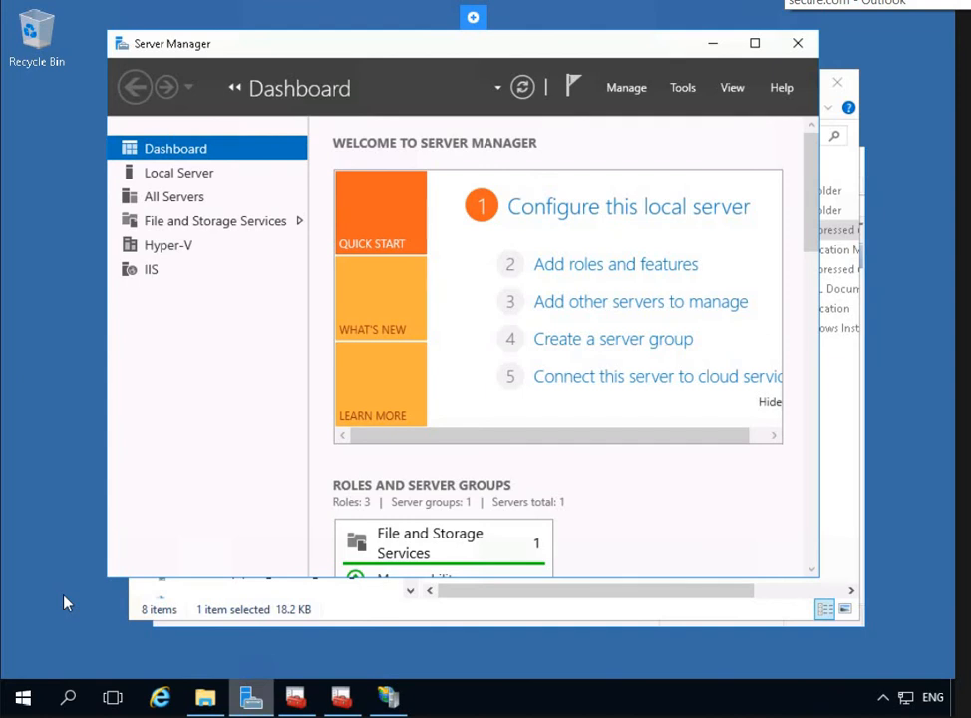
# Launch the Windows Identity Foundation Federation Utility and set the application configuration location to c:\inetpub\wwwroot\ClaimsApp\Web.config.
pyautogui.click(685, 89)
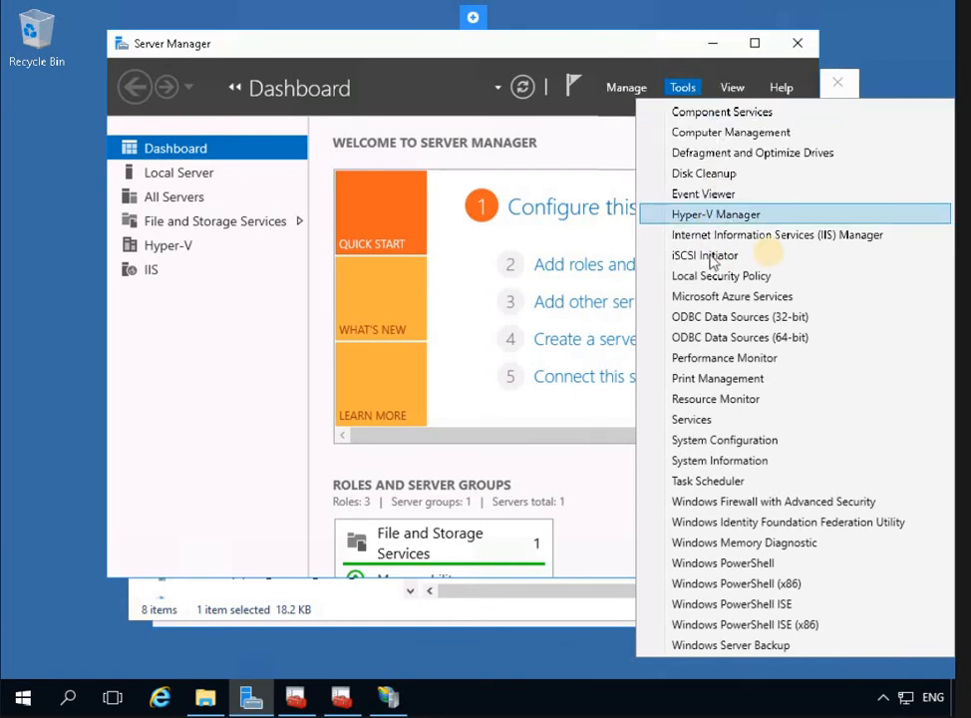
pyautogui.click(750, 524)
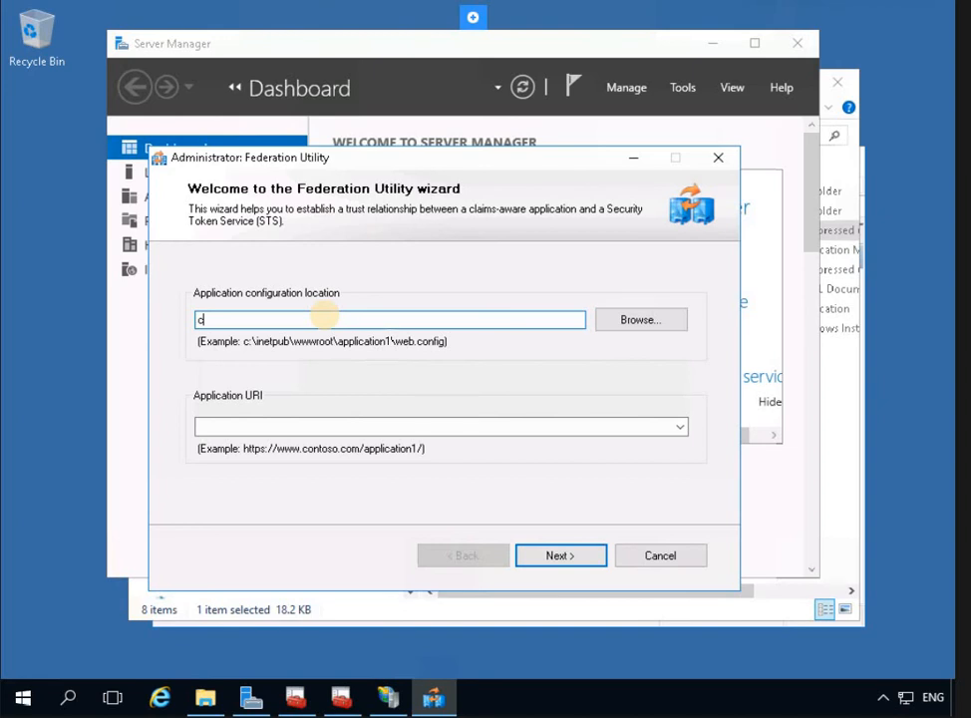
pyautogui.write(':\\inetpub\\wwwroot\\Claim')
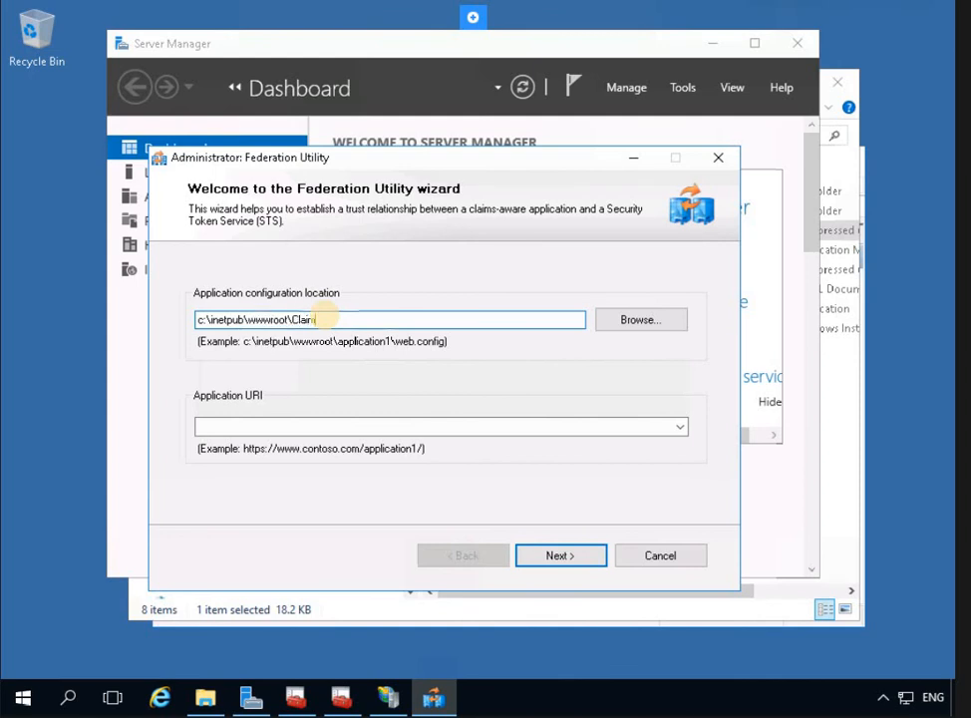
pyautogui.write('sA')
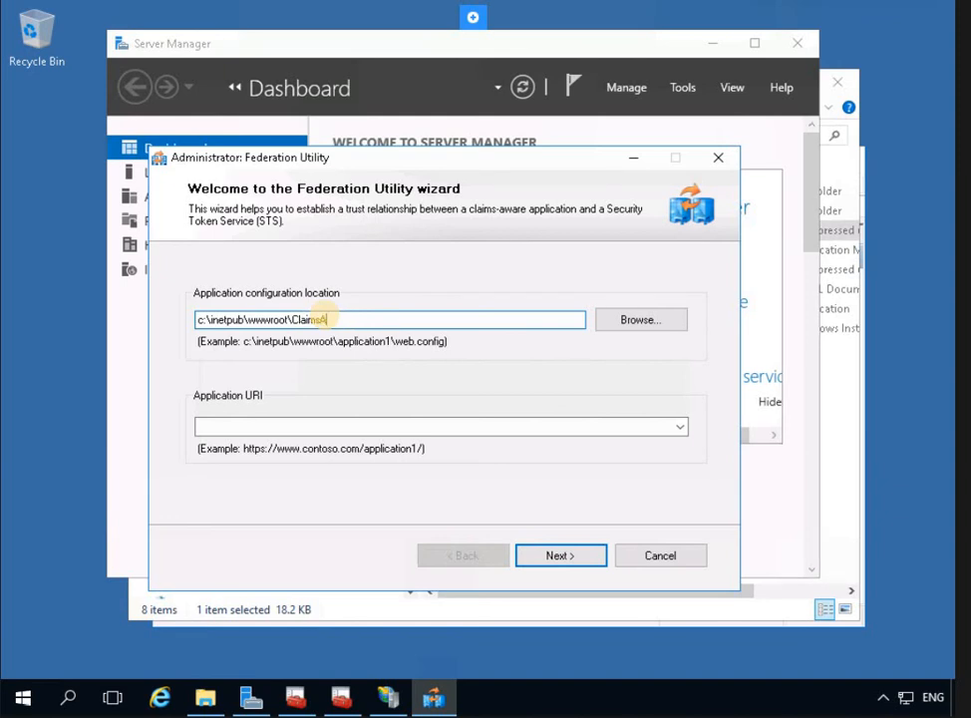
pyautogui.write('pp\\we')
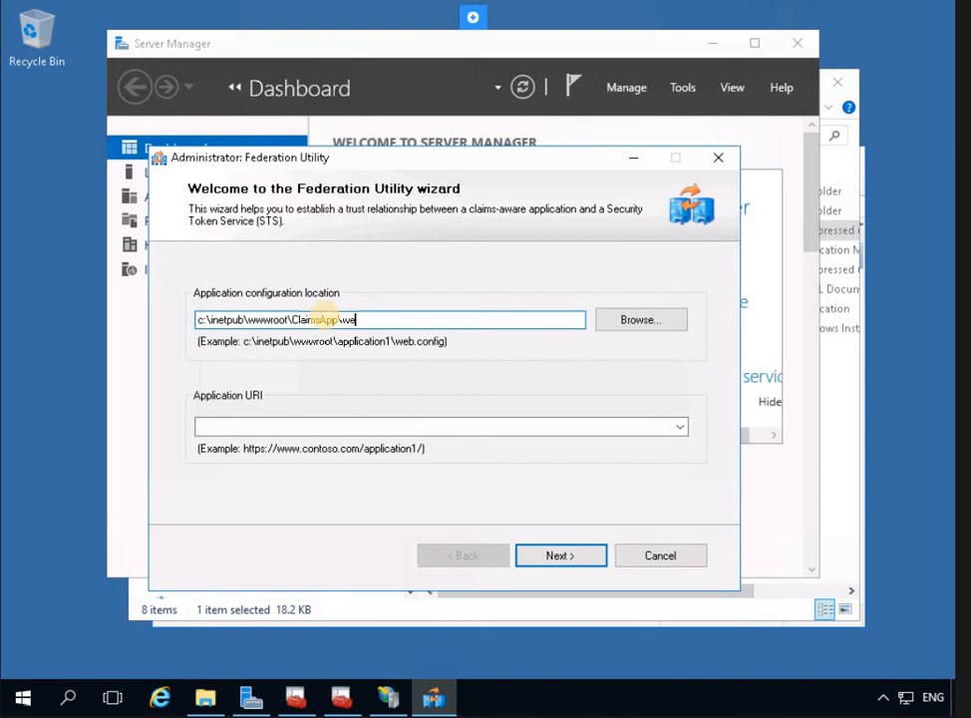
pyautogui.press('BackSpace')
pyautogui.press('BackSpace')
pyautogui.write('Web.config')
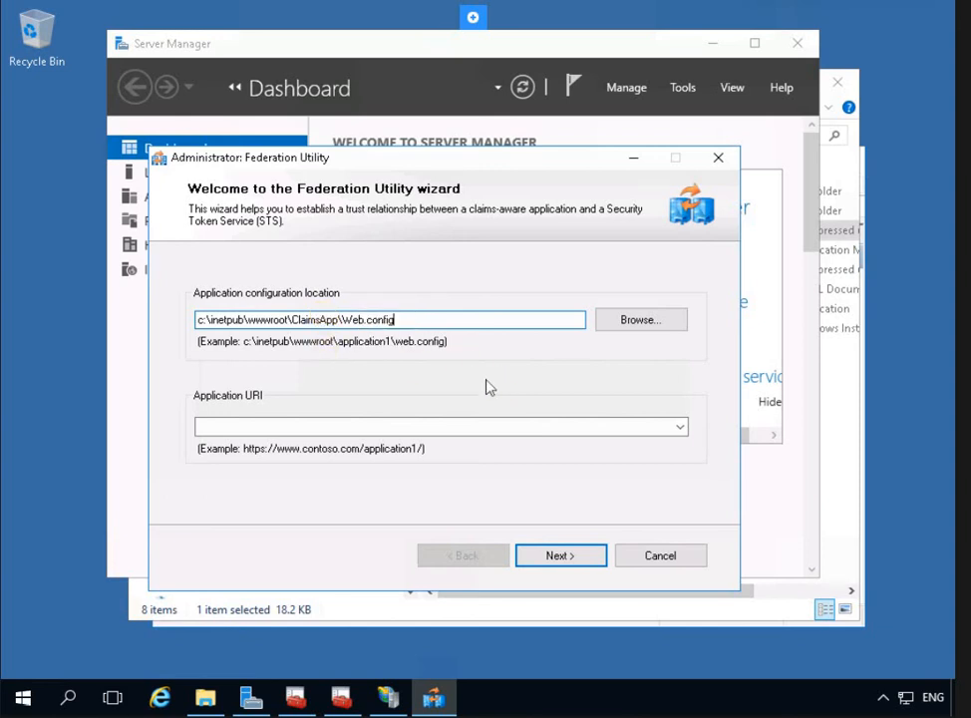
pyautogui.click(220, 426)
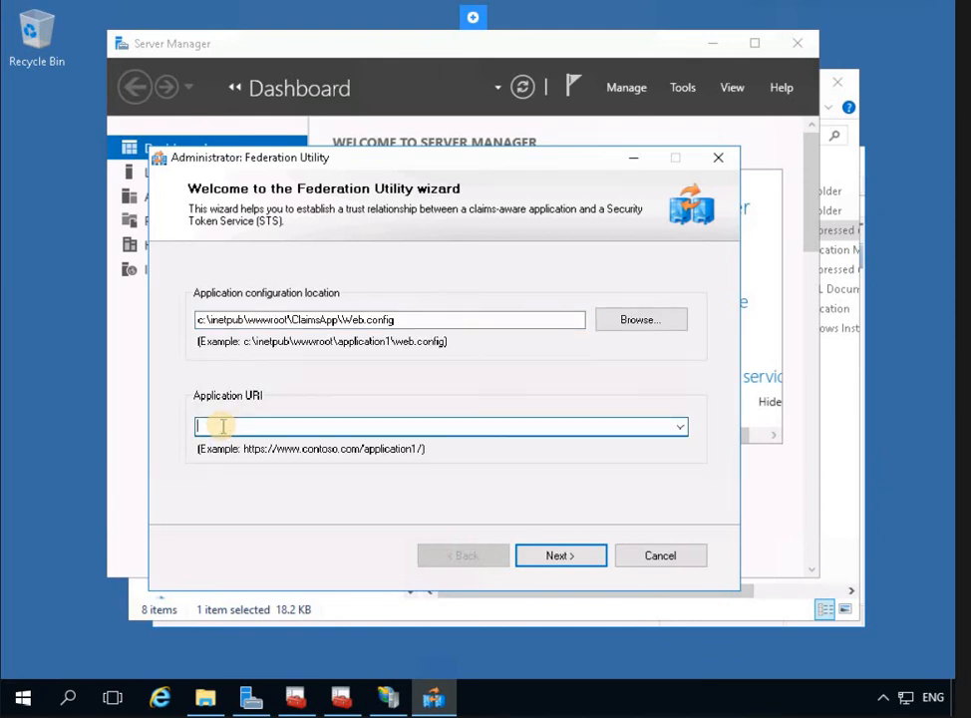
pyautogui.write('https://pla')
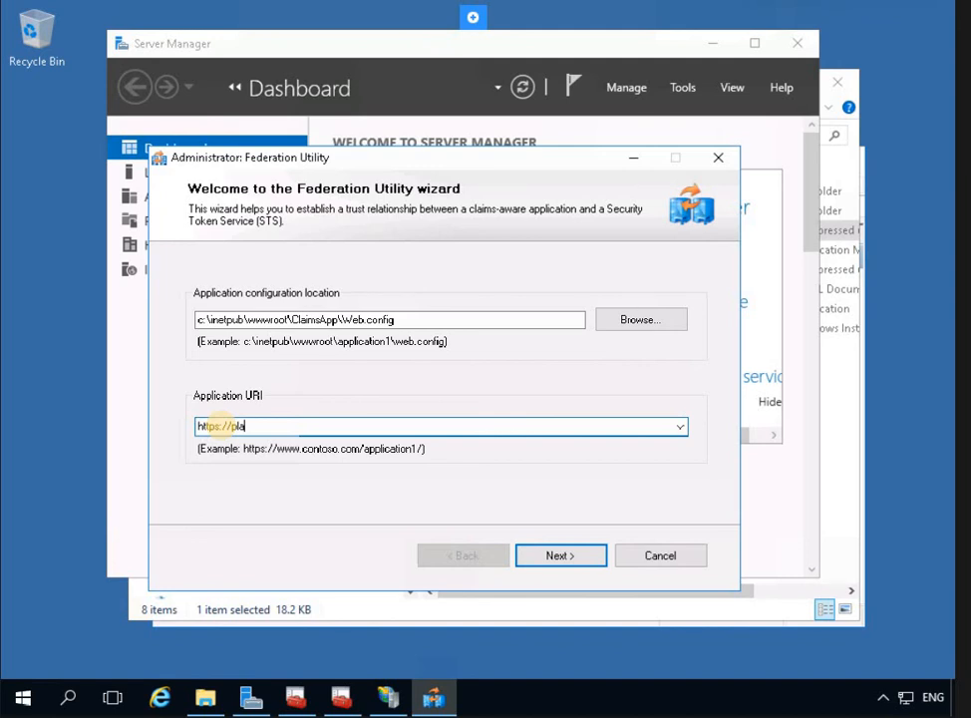
pyautogui.write('bdm01.practicelabs.c')
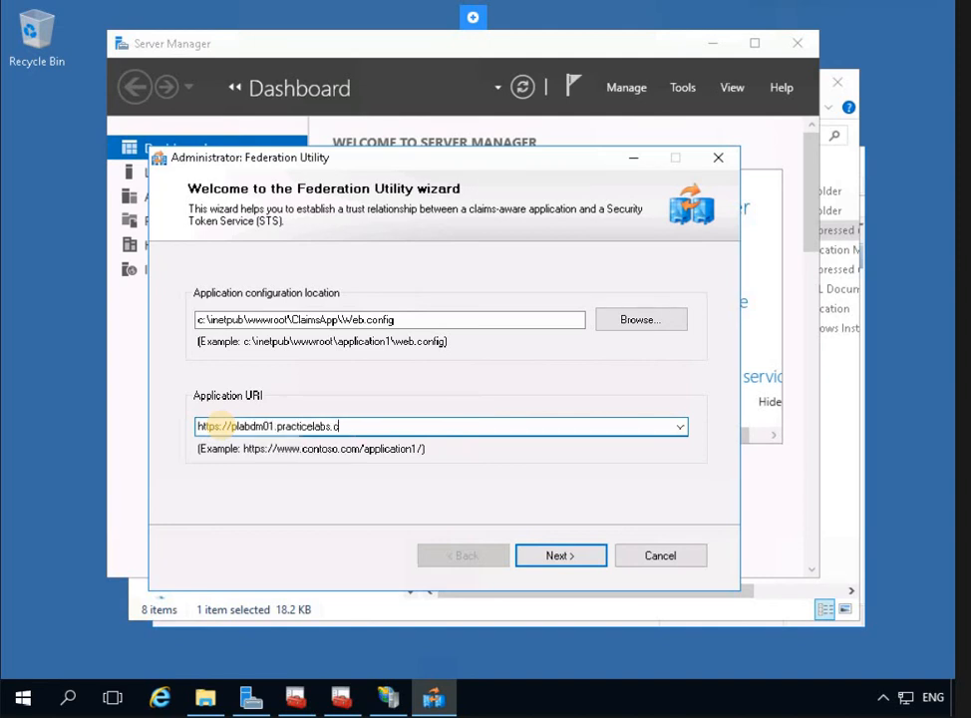
pyautogui.write('om/cl')
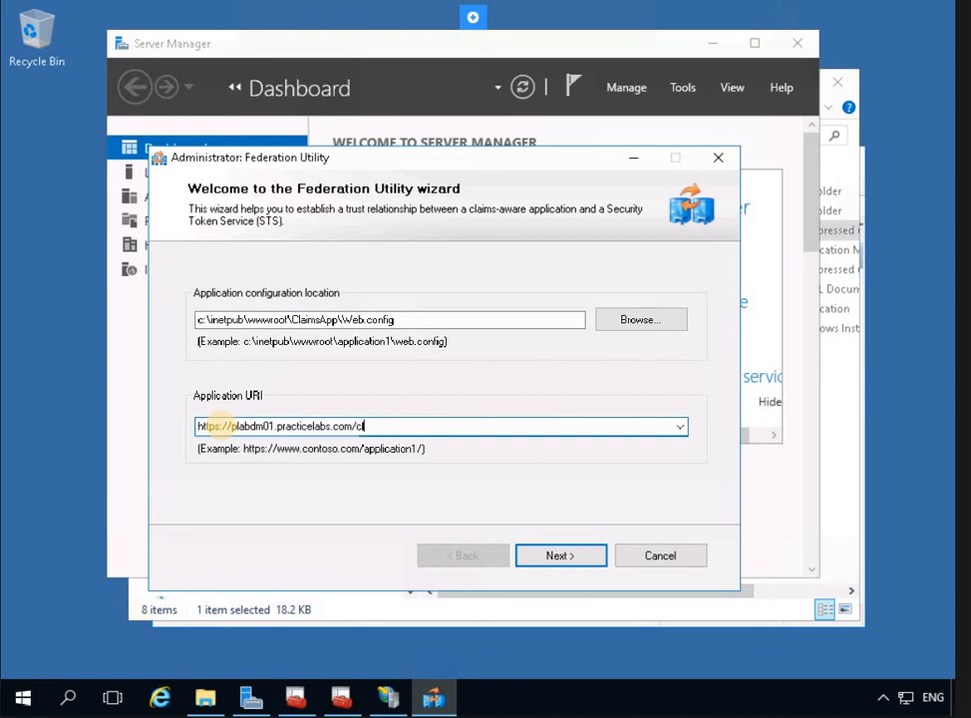
pyautogui.write('aimsa')
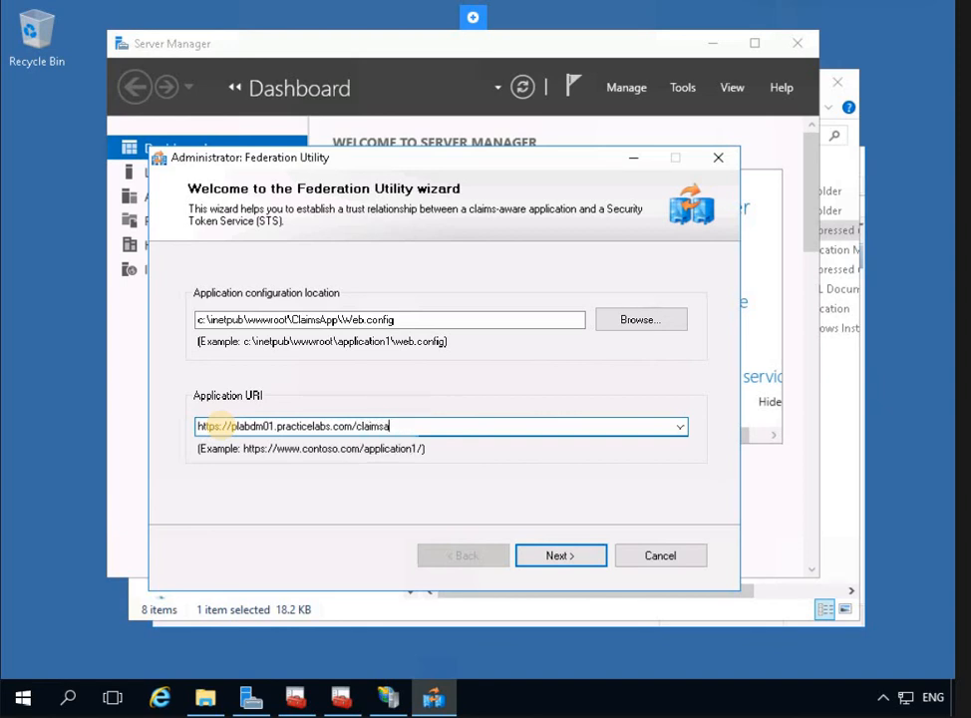
pyautogui.write('pp/')
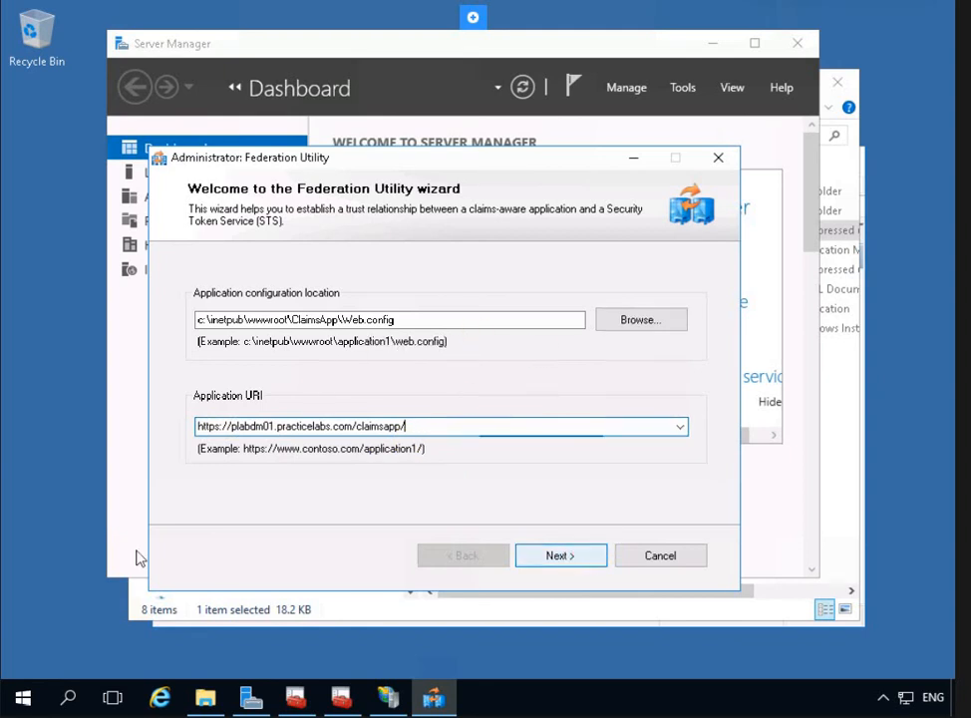
pyautogui.press('Return')
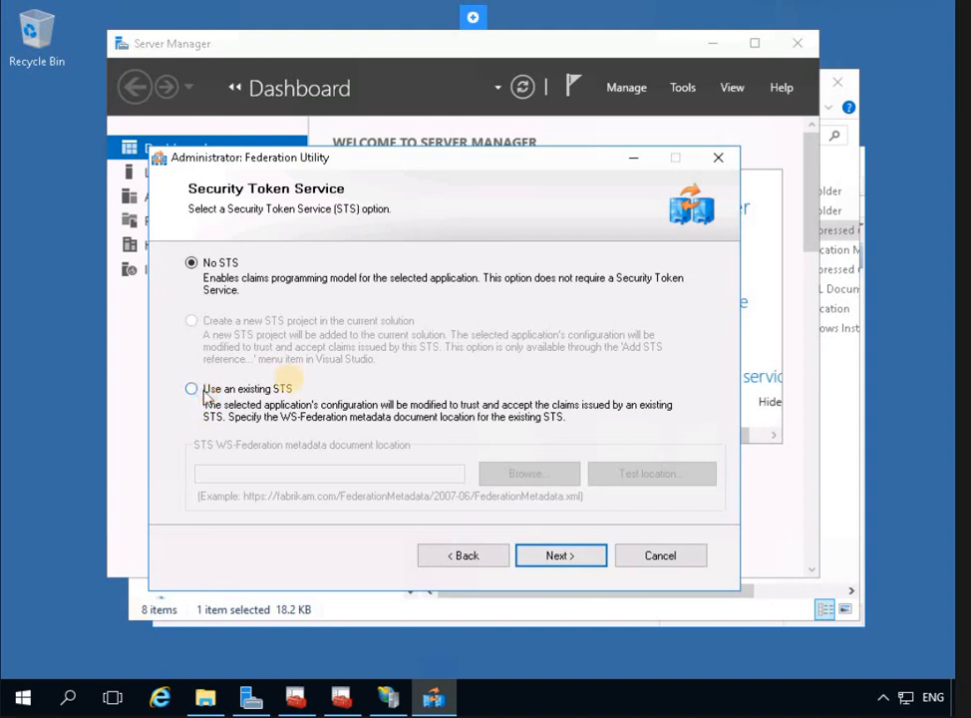
# Choose to use an existing STS and enter https:/adfs.practicelabs.com/federationmetadata/2007-06/federationmetadata.xml as its metadata document location.
pyautogui.click(285, 388)
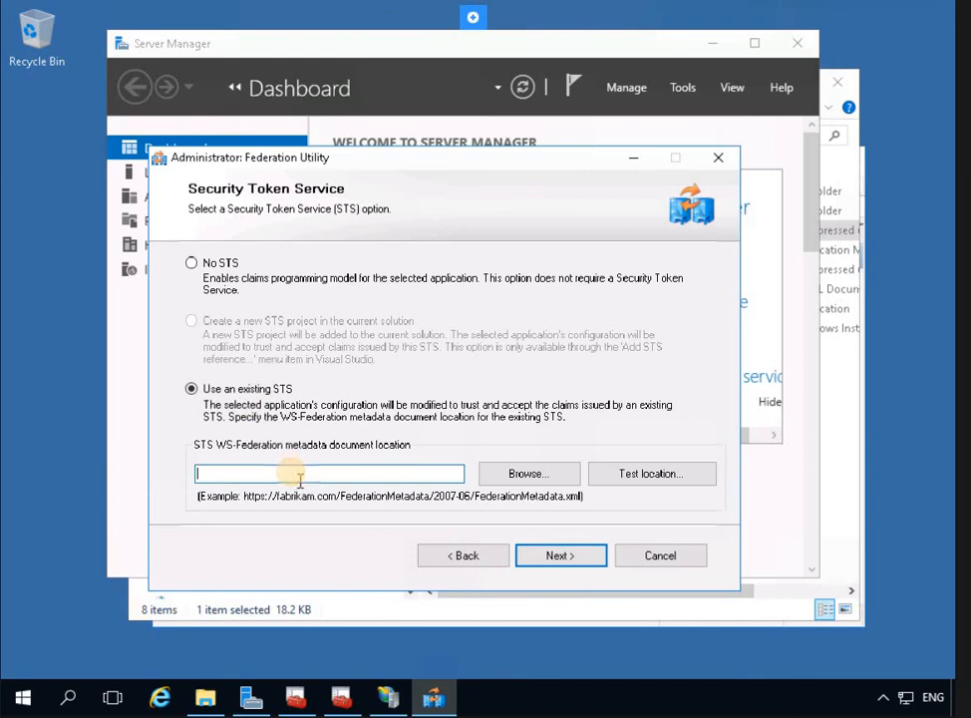
pyautogui.write('https:/adfs')
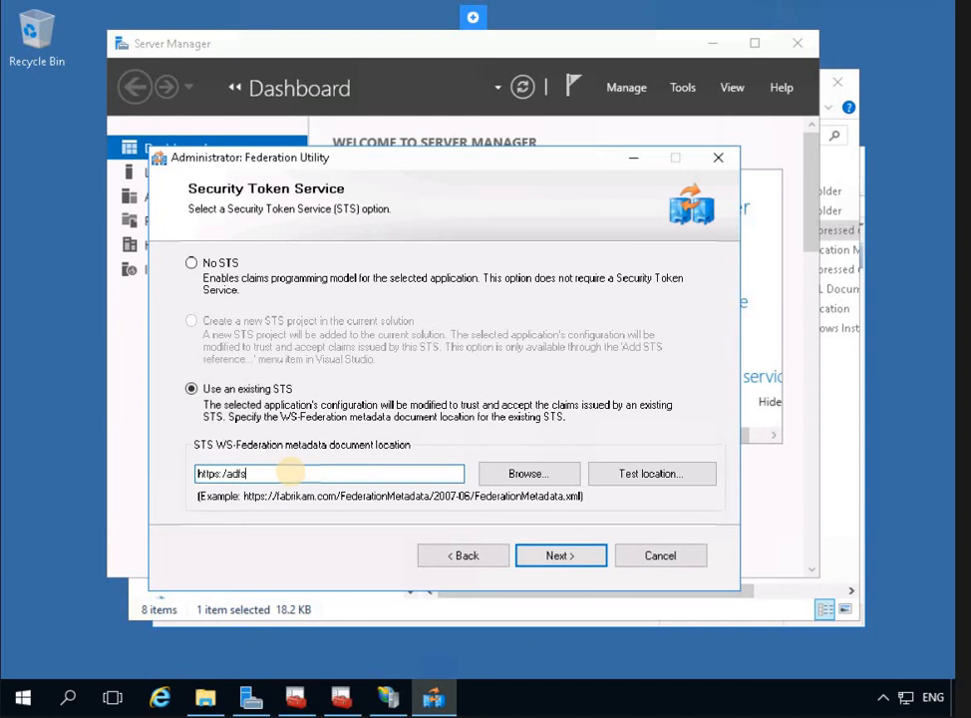
pyautogui.write('.practicelabs.com/federa')
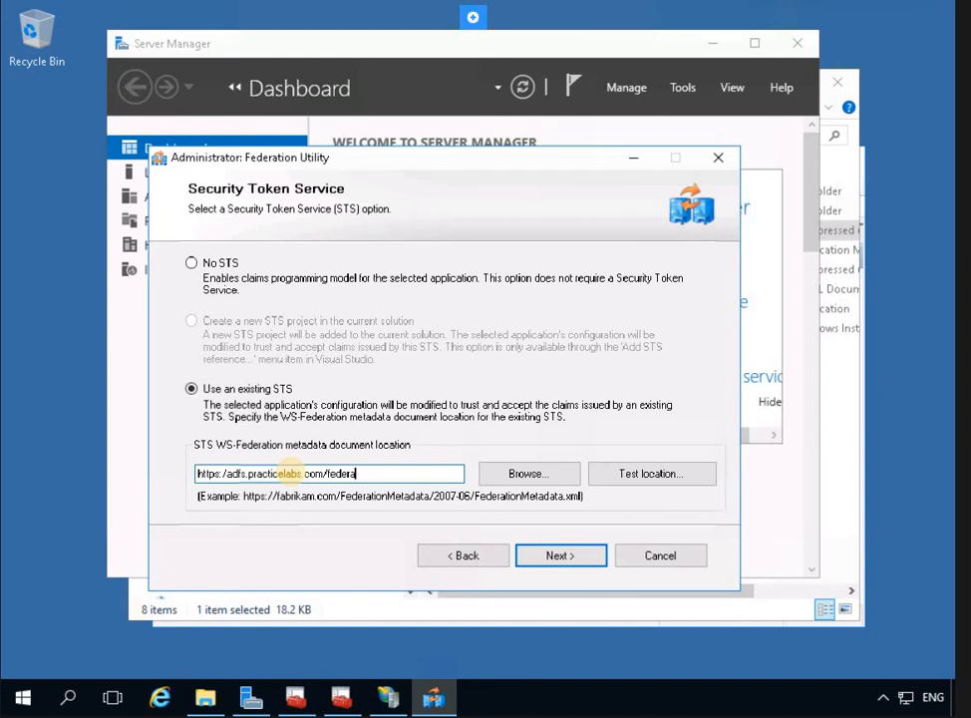
pyautogui.write('tionmetadata/')
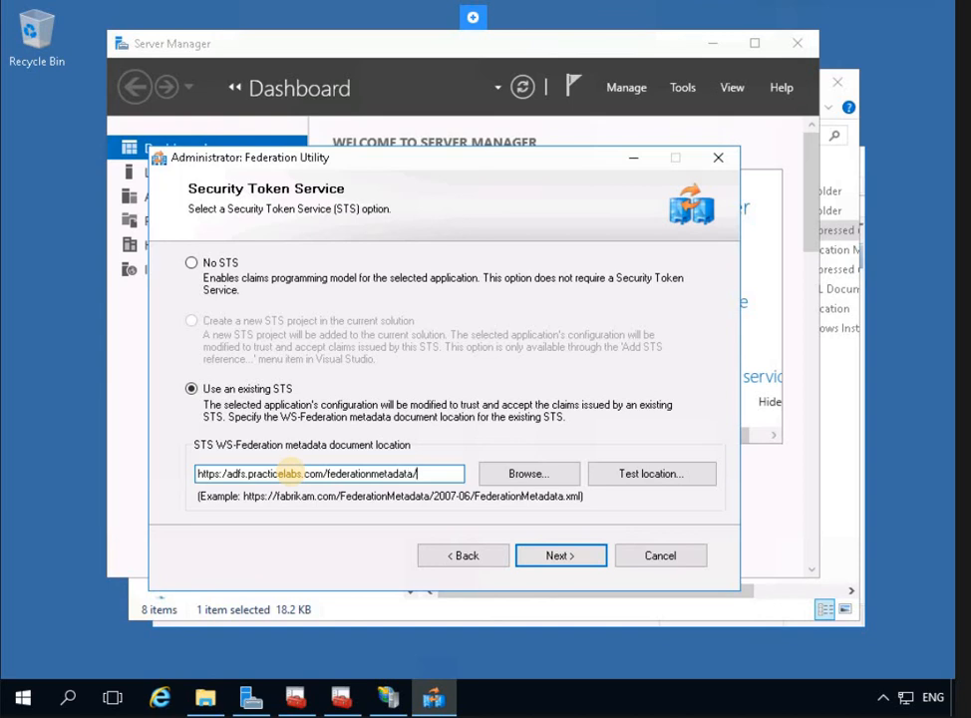
pyautogui.write('200')
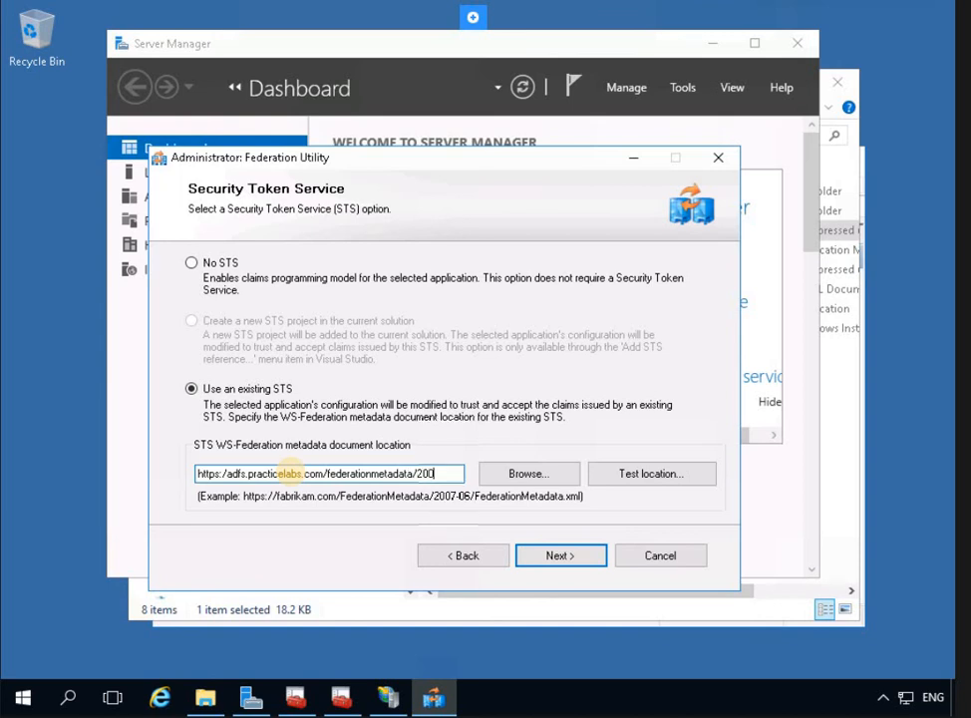
pyautogui.write('7')
pyautogui.write('-')
pyautogui.write('06')
pyautogui.write('/federa')
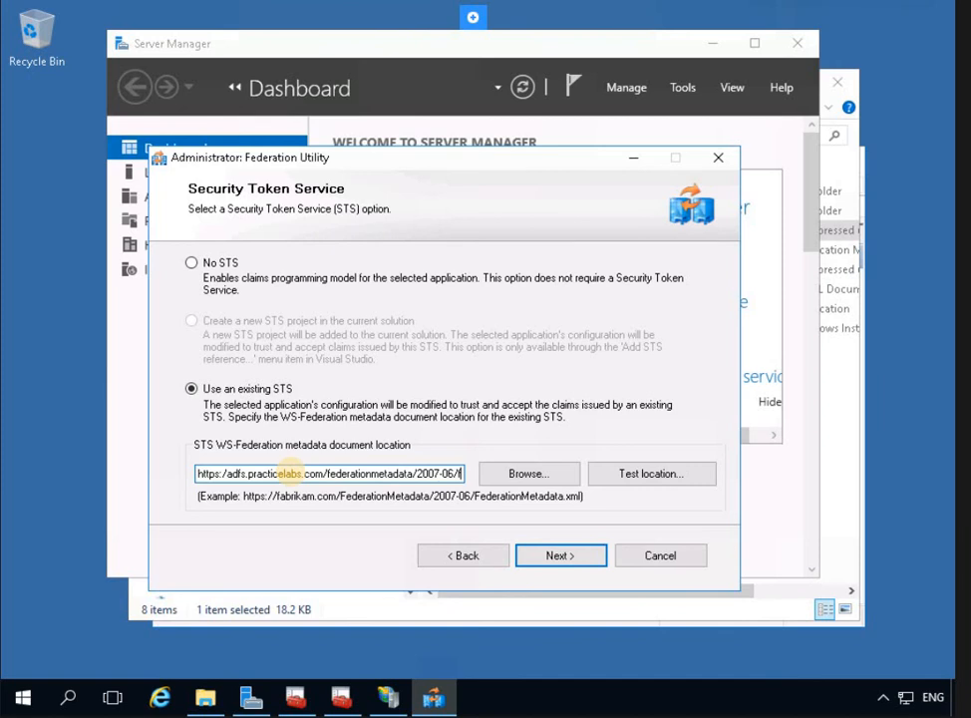
pyautogui.write('tionmeta')
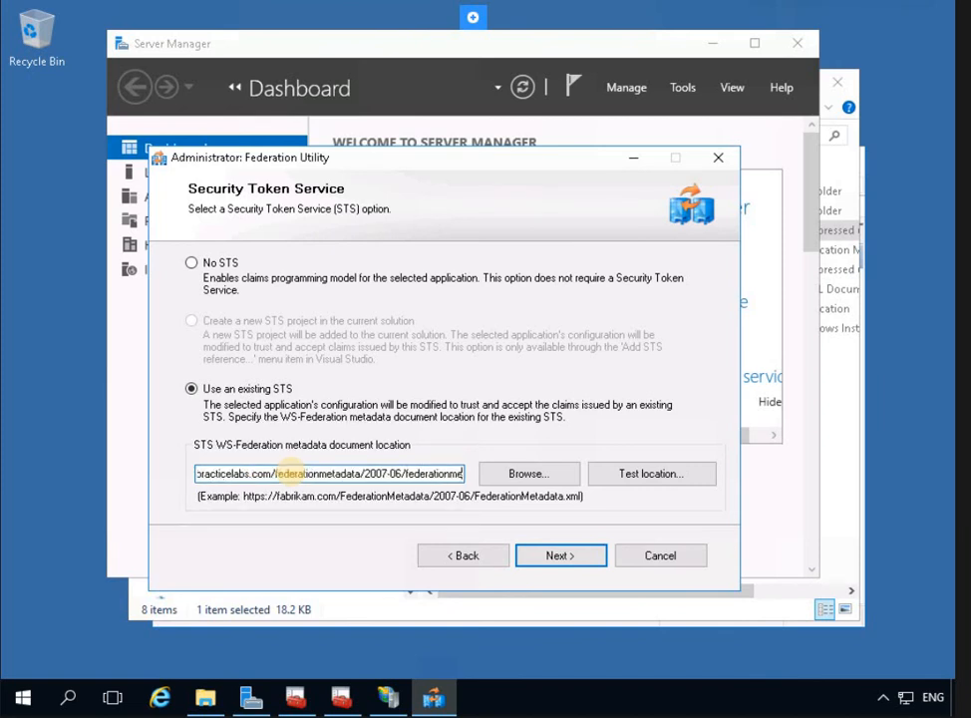
pyautogui.write('data')
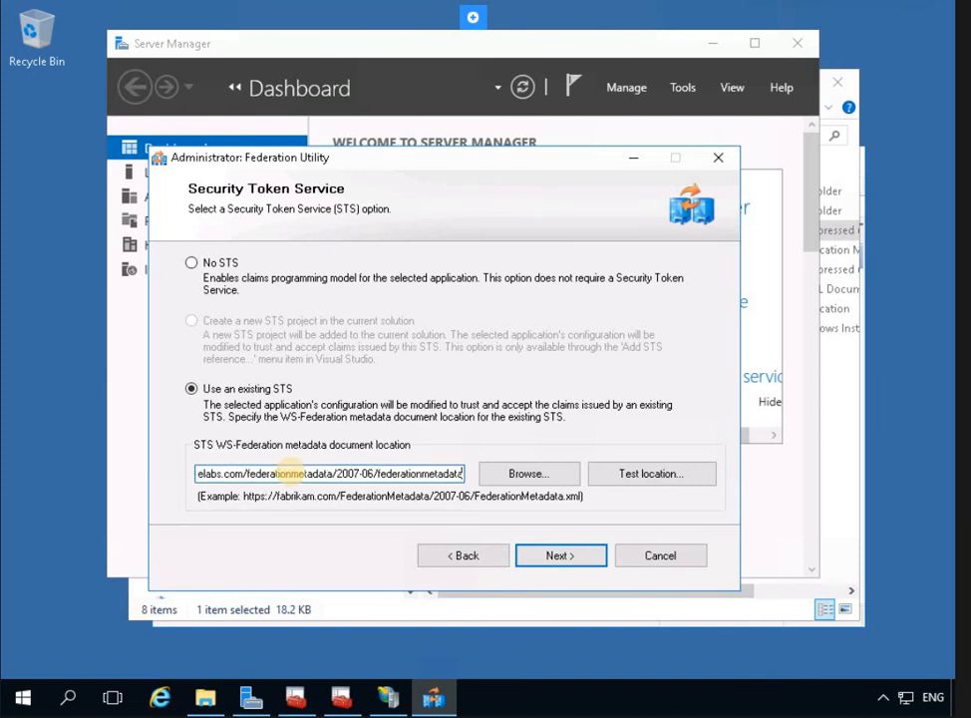
pyautogui.write('.xmll')
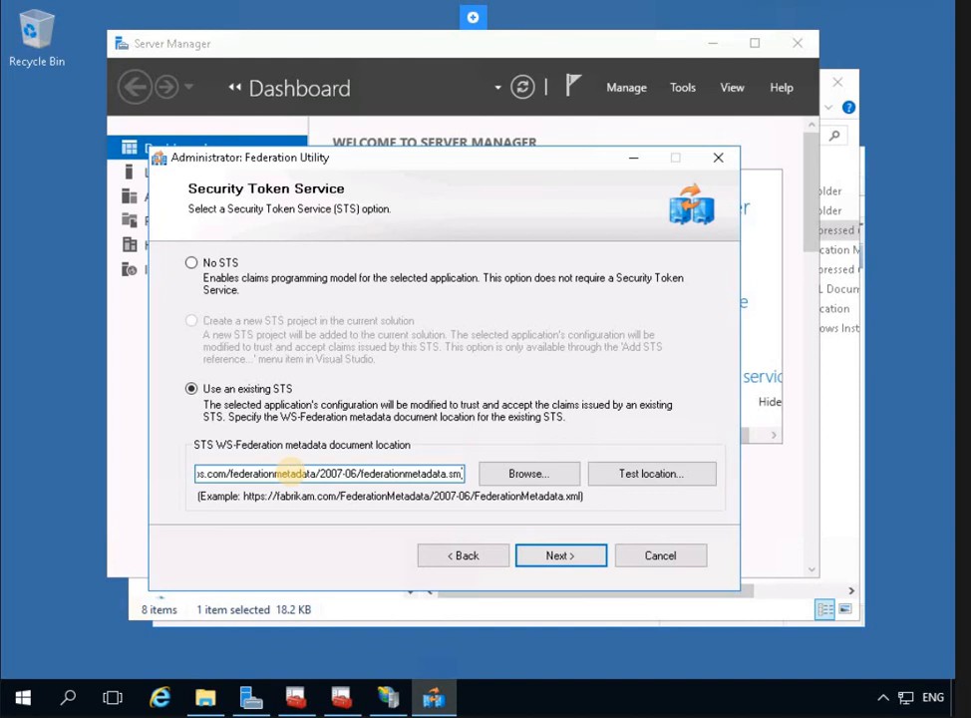
pyautogui.press('BackSpace')
pyautogui.press('BackSpace')
pyautogui.press('BackSpace')
pyautogui.press('BackSpace')
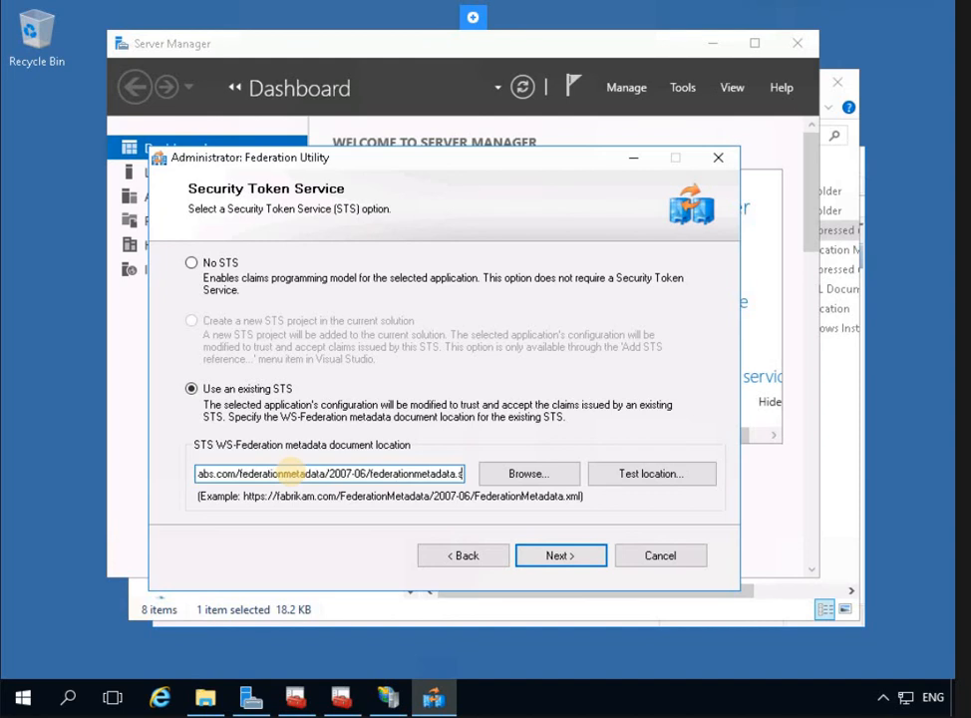
pyautogui.write('.xml')
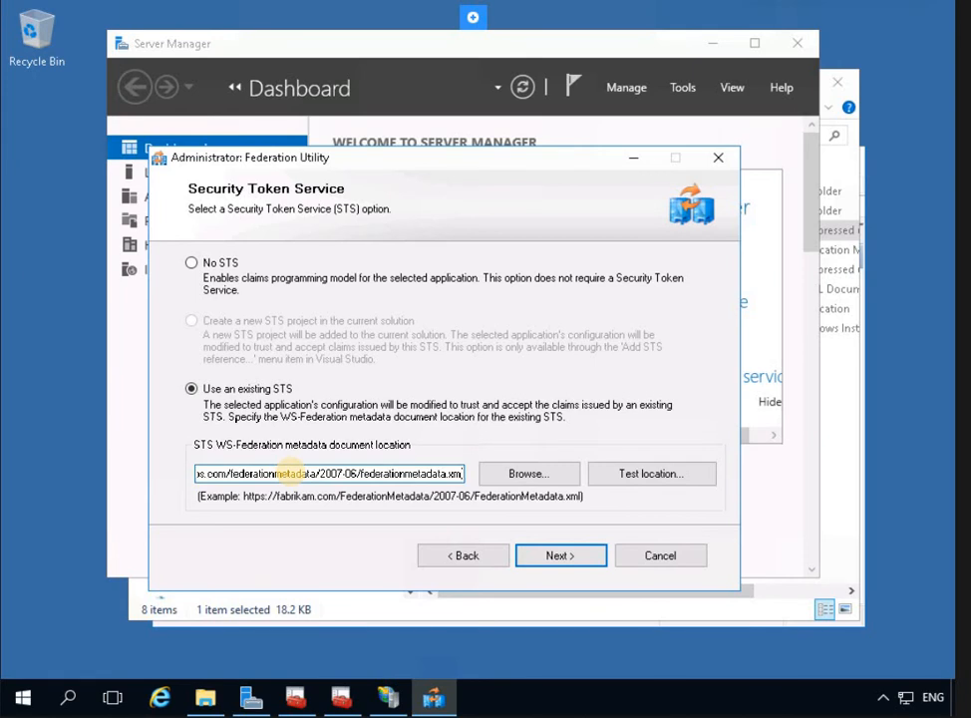
# Review the entered metadata document location from its end back to its beginning.
pyautogui.press('Left')
pyautogui.press('Left')
pyautogui.press('Left')
pyautogui.press('Left')
pyautogui.press('Left')
pyautogui.press('Left')
pyautogui.press('Left')
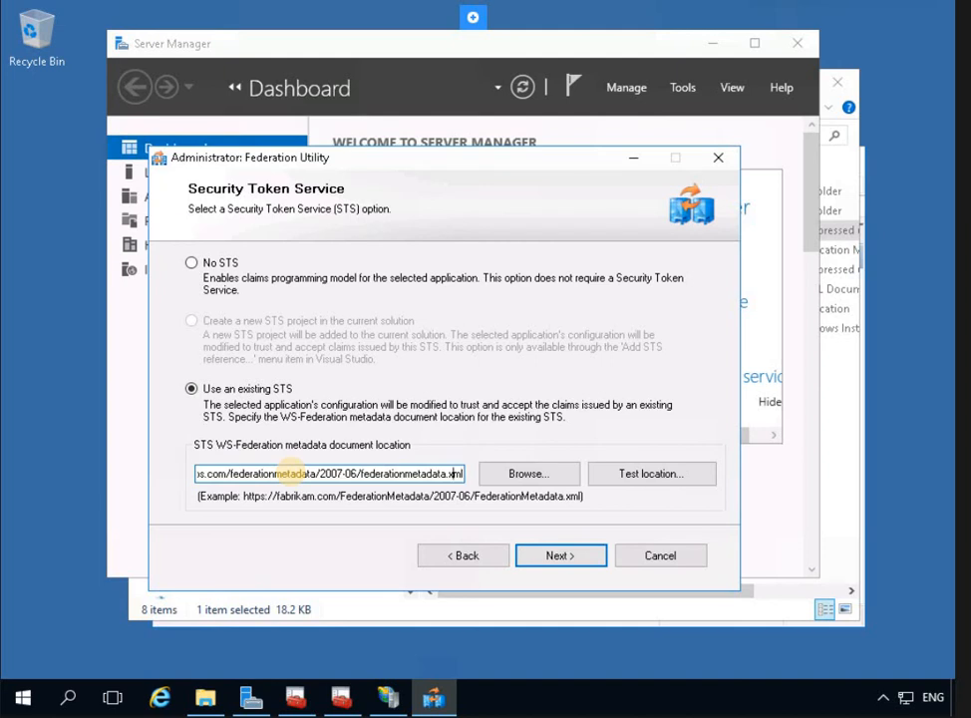
pyautogui.press('Left')
pyautogui.press('Left')
pyautogui.press('Left')
pyautogui.press('Left')
pyautogui.press('Left')
pyautogui.press('Left')
pyautogui.press('Left')
pyautogui.press('Left')
pyautogui.press('Left')
pyautogui.press('Left')
pyautogui.press('Left')
pyautogui.press('Left')
pyautogui.press('Left')
pyautogui.press('Left')
pyautogui.press('Left')
pyautogui.press('Left')
pyautogui.press('Left')
pyautogui.press('Left')
pyautogui.press('Left')
pyautogui.press('Left')
pyautogui.press('Left')
pyautogui.press('Left')
pyautogui.press('Left')
pyautogui.press('Left')
pyautogui.press('Left')
pyautogui.press('Left')
pyautogui.press('Left')
pyautogui.press('Left')
pyautogui.press('Left')
pyautogui.press('Left')
pyautogui.press('Left')
pyautogui.press('Left')
pyautogui.press('Left')
pyautogui.press('Left')
pyautogui.press('Left')
pyautogui.press('Left')
pyautogui.press('Left')
pyautogui.press('Left')
pyautogui.press('Left')
pyautogui.press('Left')
pyautogui.press('Left')
pyautogui.press('Left')
pyautogui.press('Left')
pyautogui.press('Left')
pyautogui.press('Left')
pyautogui.press('Left')
pyautogui.press('Left')
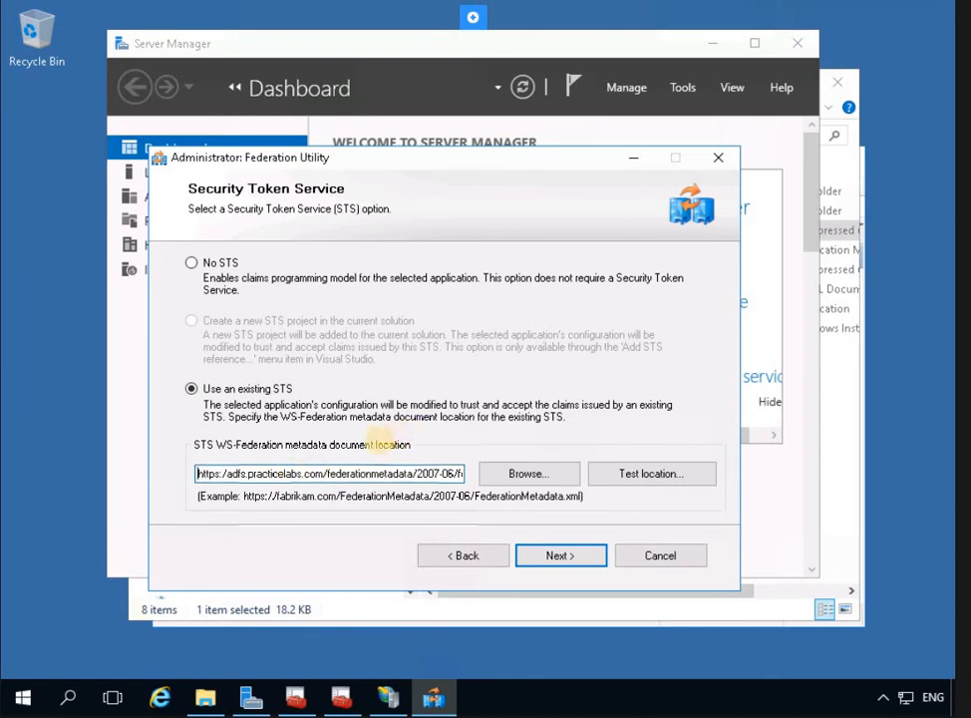
# Copy the metadata document location into a new Notepad document and add the missing second slash after https: there.
pyautogui.doubleClick(386, 473)
pyautogui.click(71, 702)
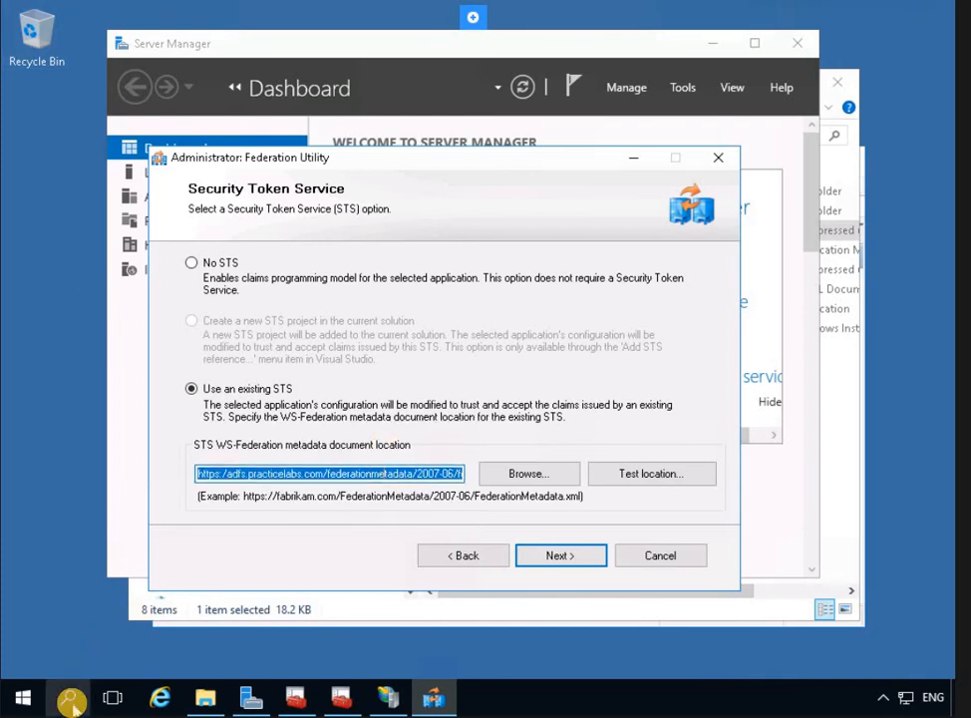
pyautogui.click(72, 703)
pyautogui.write('n')
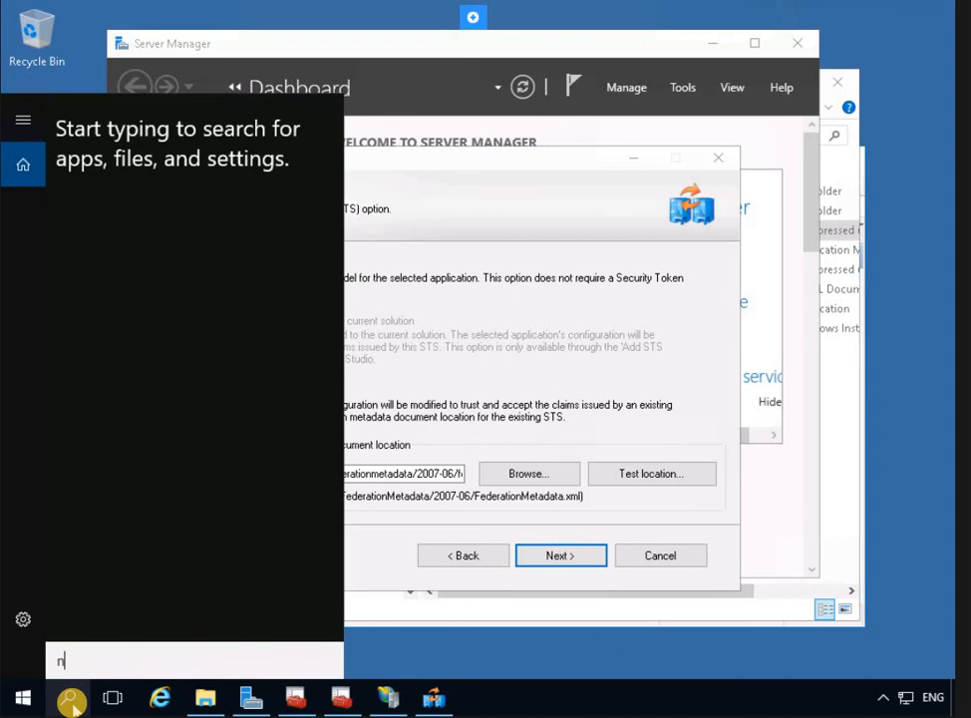
pyautogui.write('otepad')
pyautogui.press('Return')
pyautogui.click(348, 299)
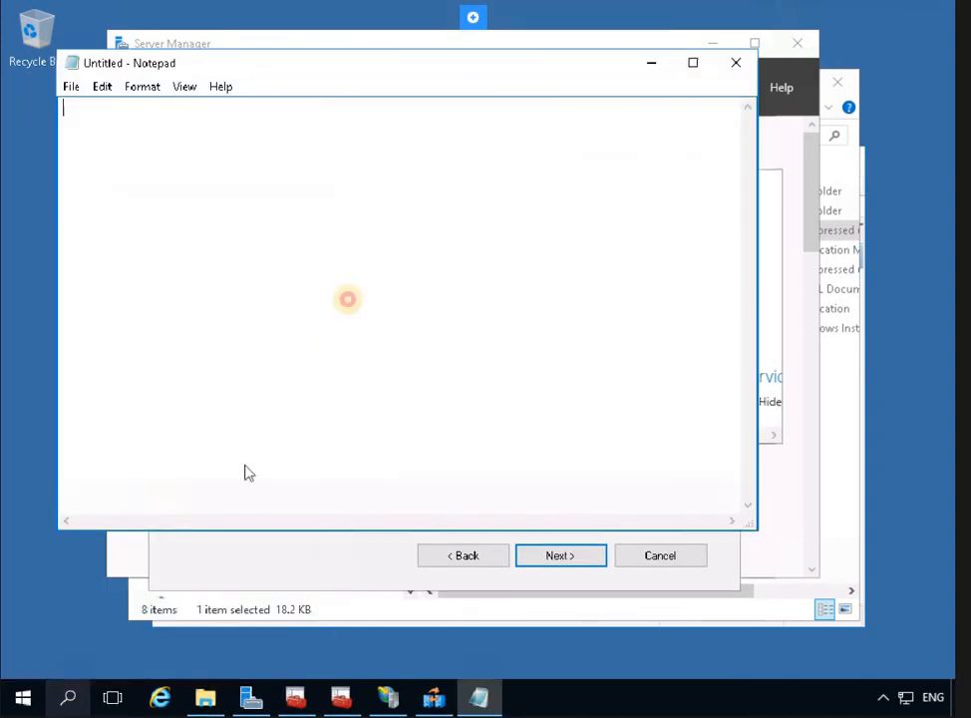
pyautogui.write('v')
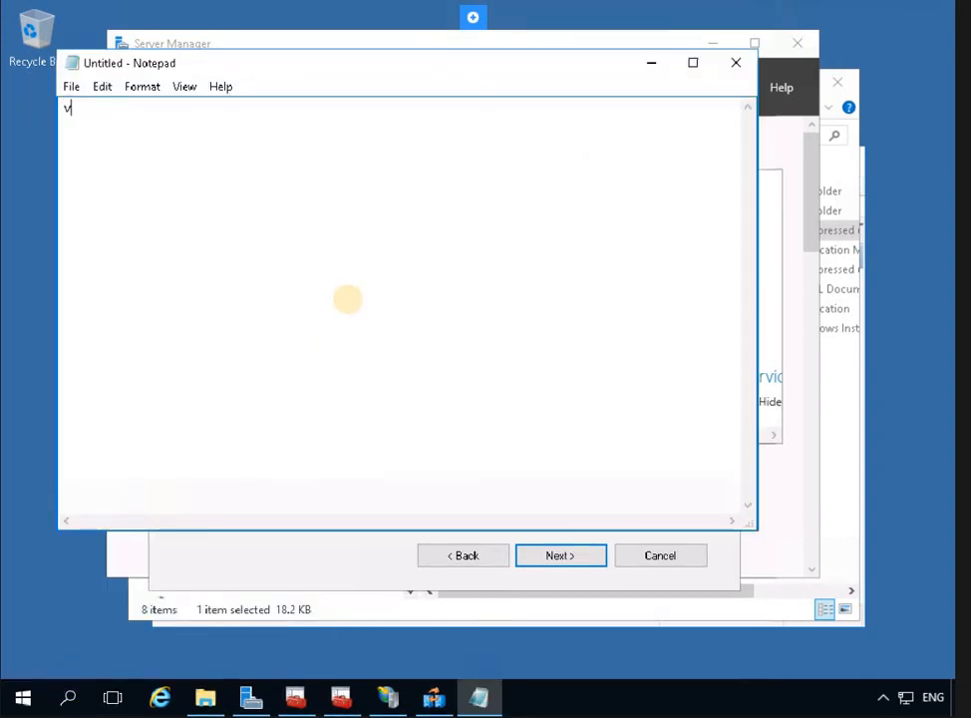
pyautogui.press('BackSpace')
pyautogui.write('https://adfs.practicelabs.com/federationmetadata/2007-06/federationmetadata.xml')
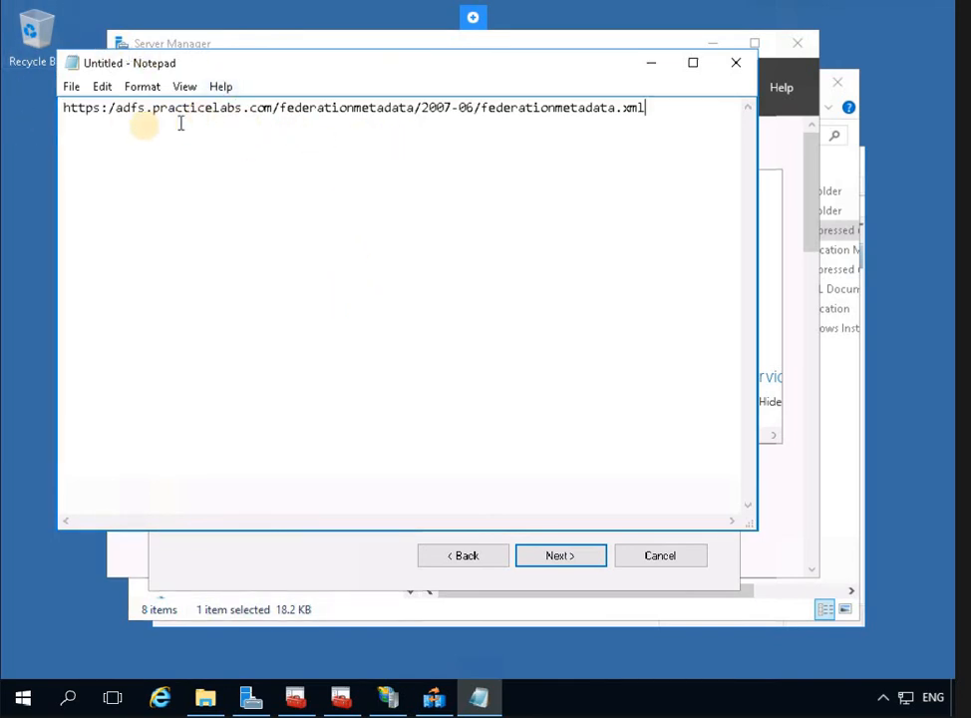
pyautogui.click(114, 106)
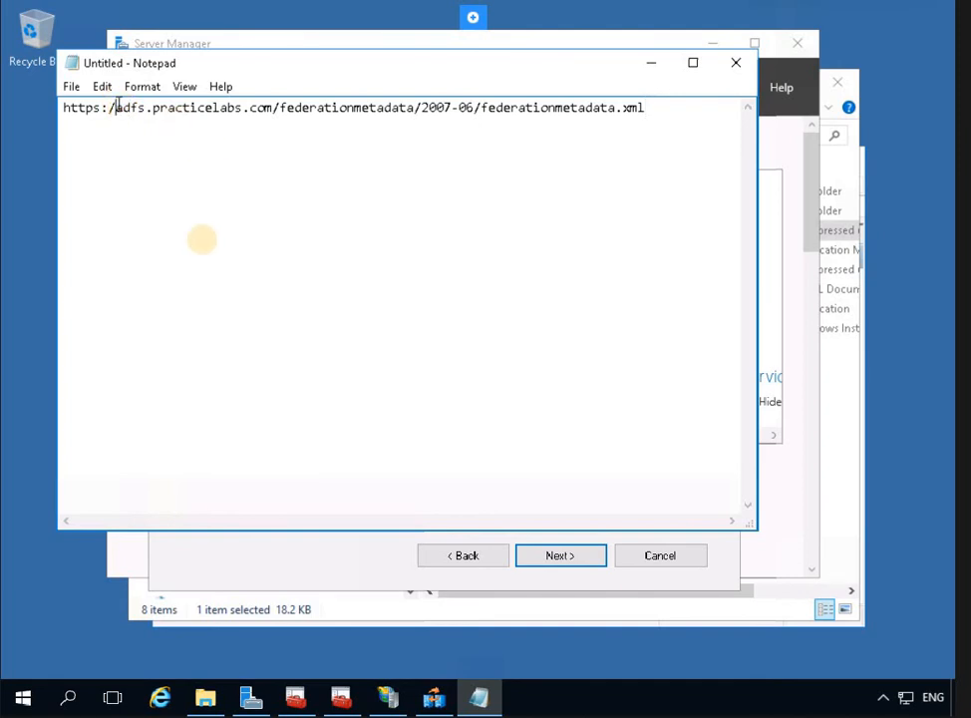
pyautogui.write('/')
pyautogui.click(266, 561)
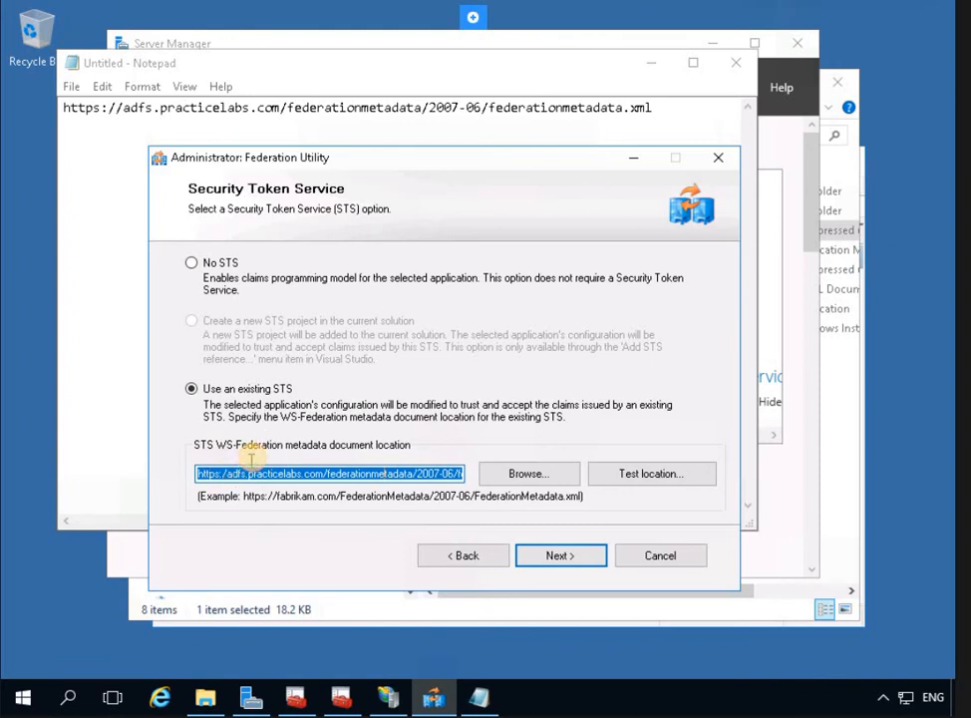
pyautogui.click(221, 473)
pyautogui.write('/')
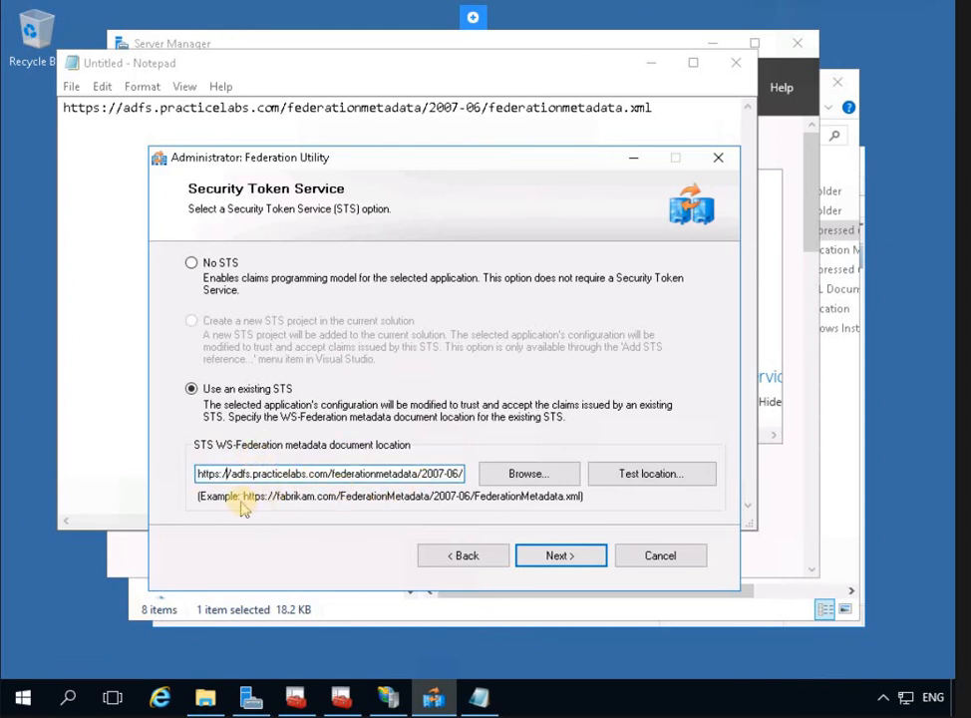
pyautogui.click(478, 698)
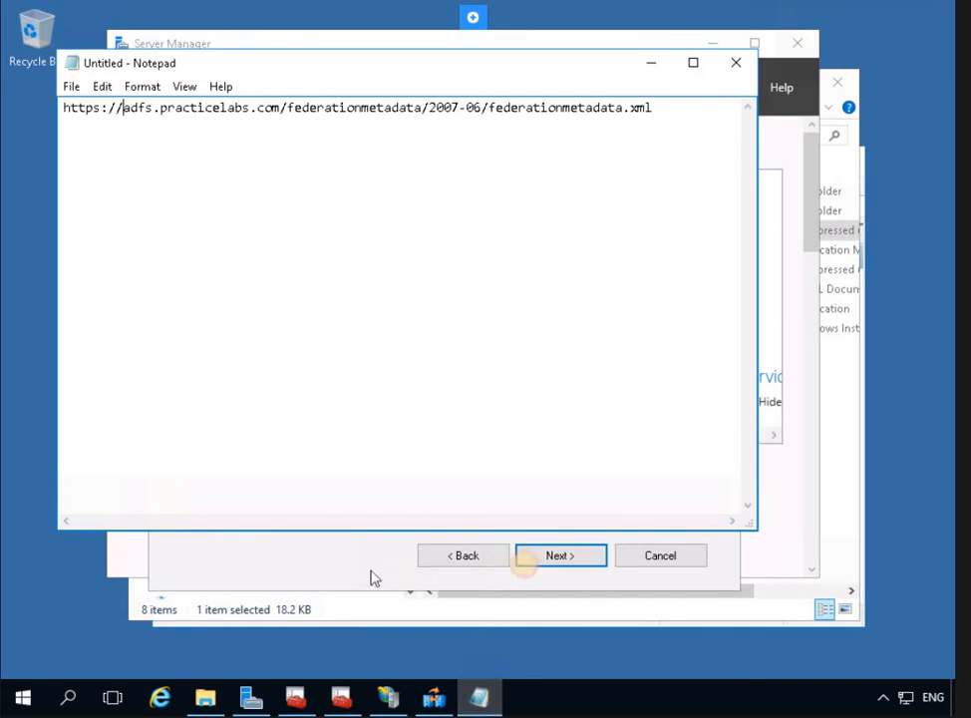
# Complete the Federation Utility wizard with certificate chain validation disabled, no token encryption and no scheduled daily metadata updates.
pyautogui.click(548, 564)
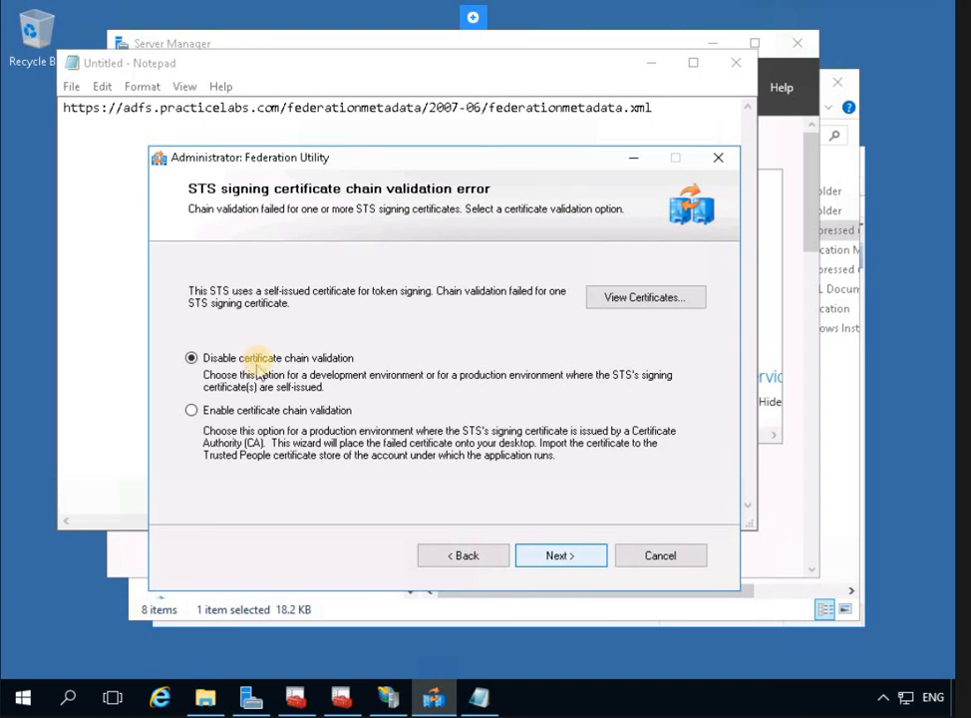
pyautogui.click(578, 564)
pyautogui.click(559, 558)
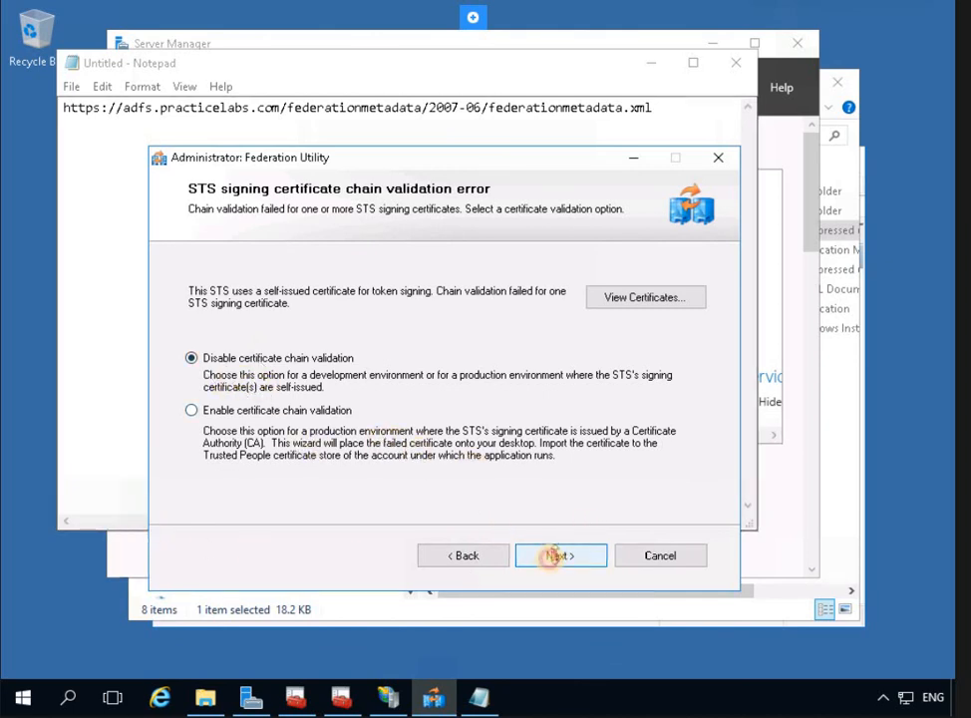
pyautogui.click(556, 558)
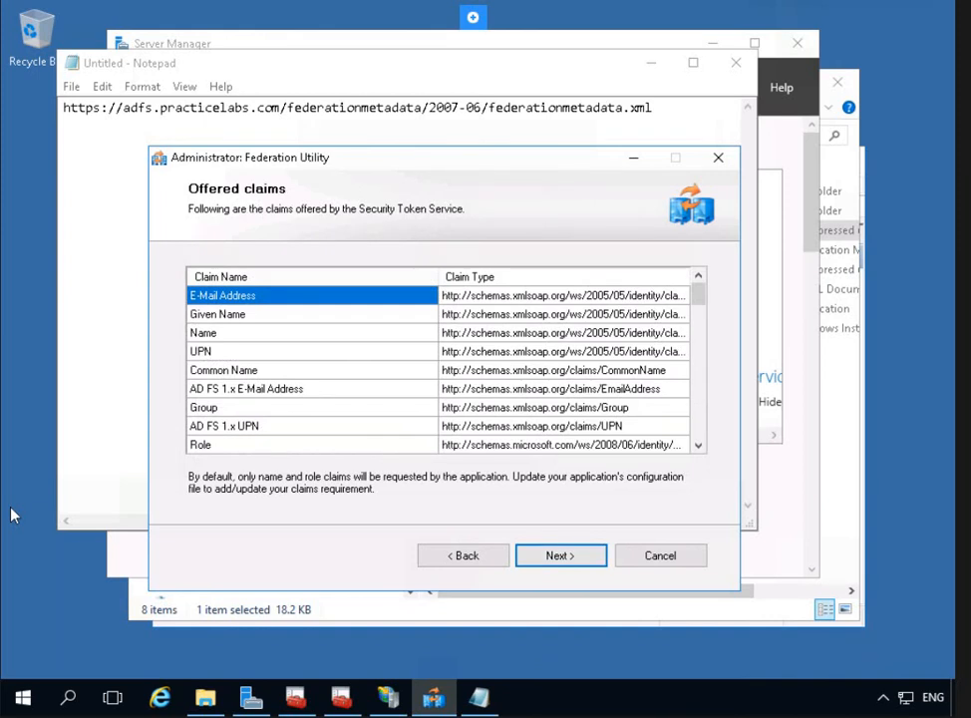
pyautogui.click(568, 556)
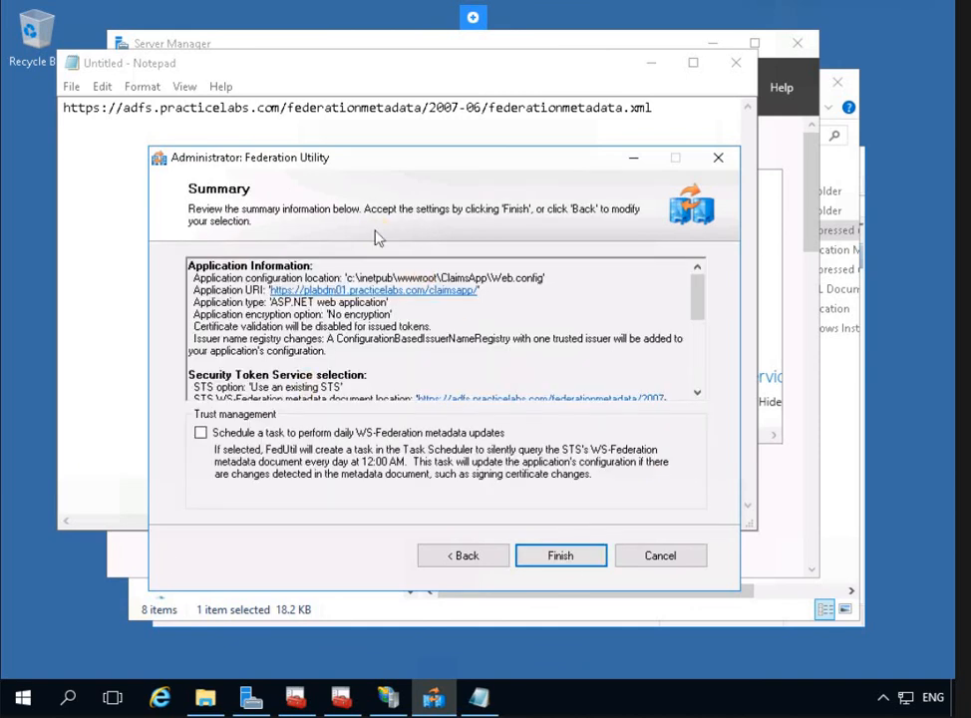
pyautogui.click(560, 555)
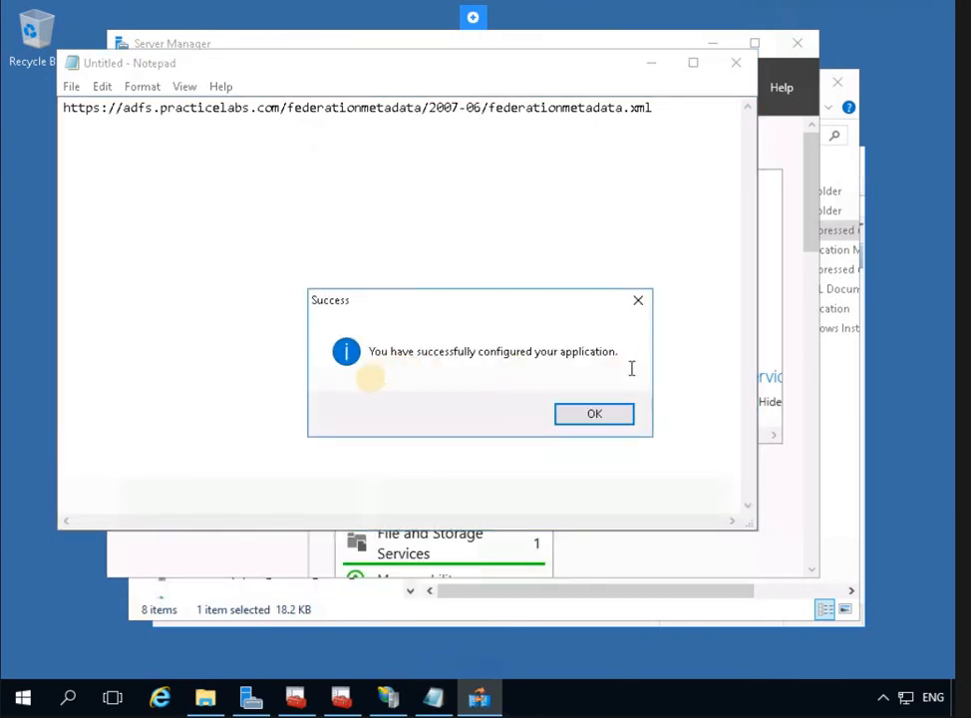
# Close Notepad without saving the copied address and dismiss the Federation Utility's completion message.
pyautogui.click(736, 63)
pyautogui.click(590, 415)
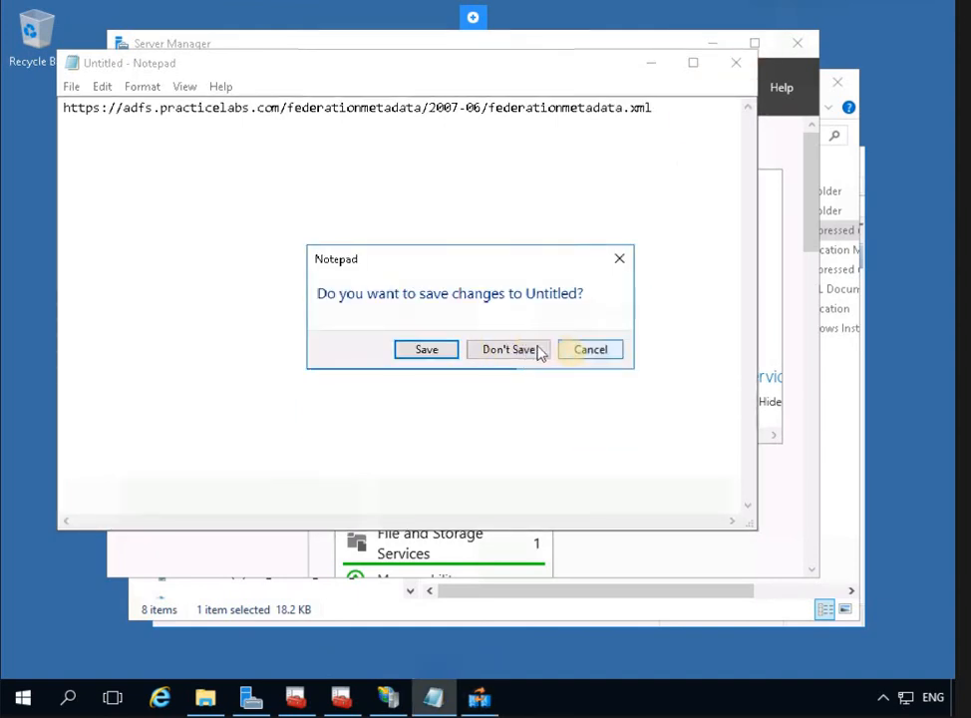
pyautogui.click(573, 354)
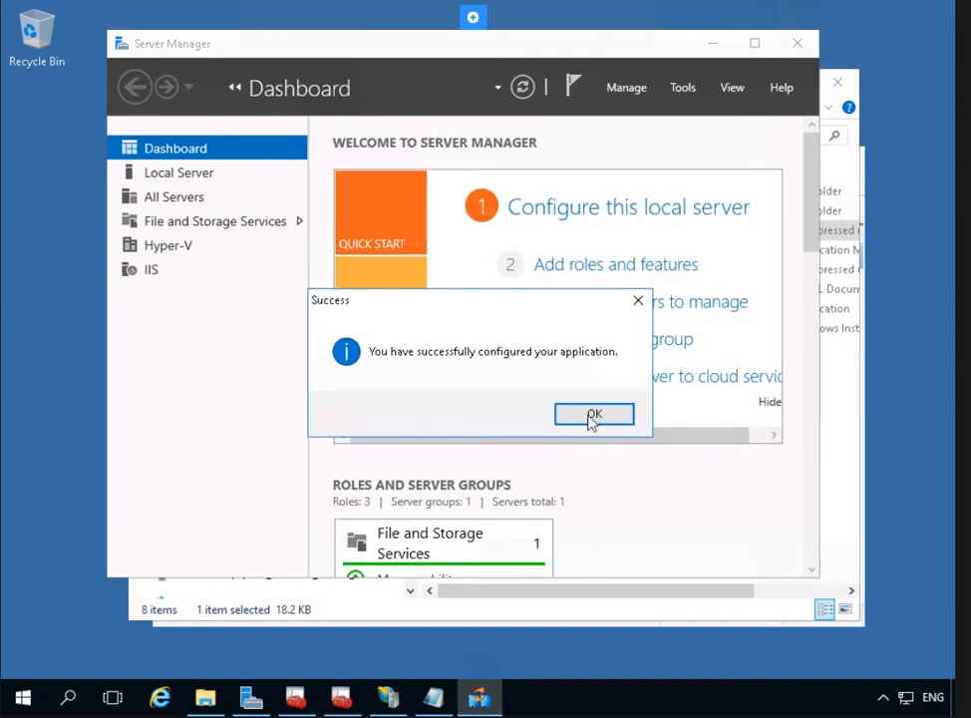
pyautogui.click(590, 417)
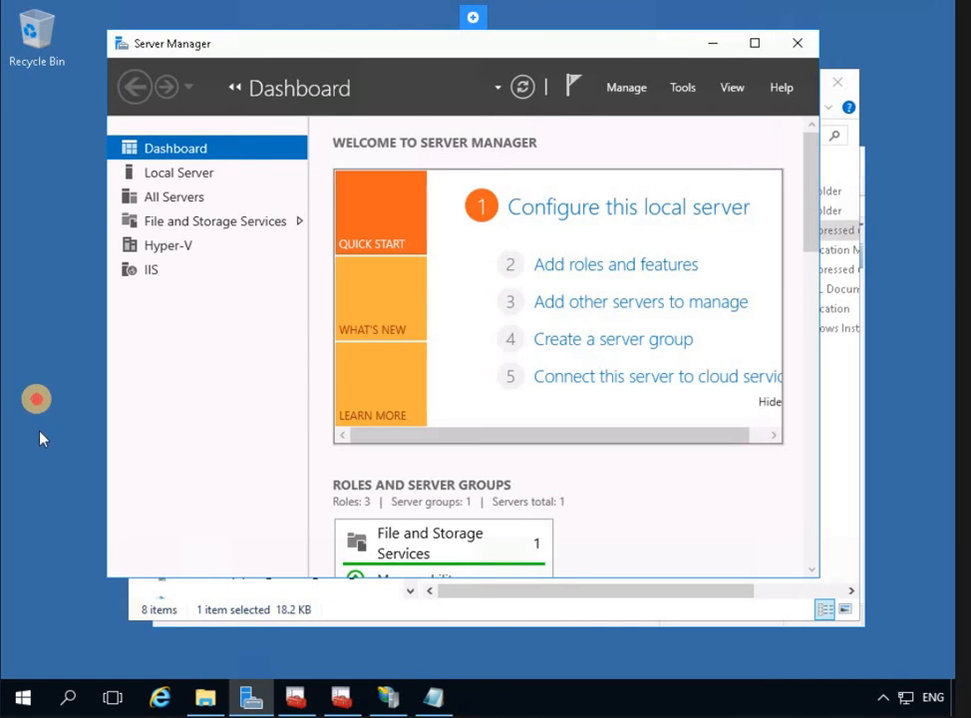
# Switch to the AD FS server and open the advanced proxy settings for its local area network.
pyautogui.click(7, 449)
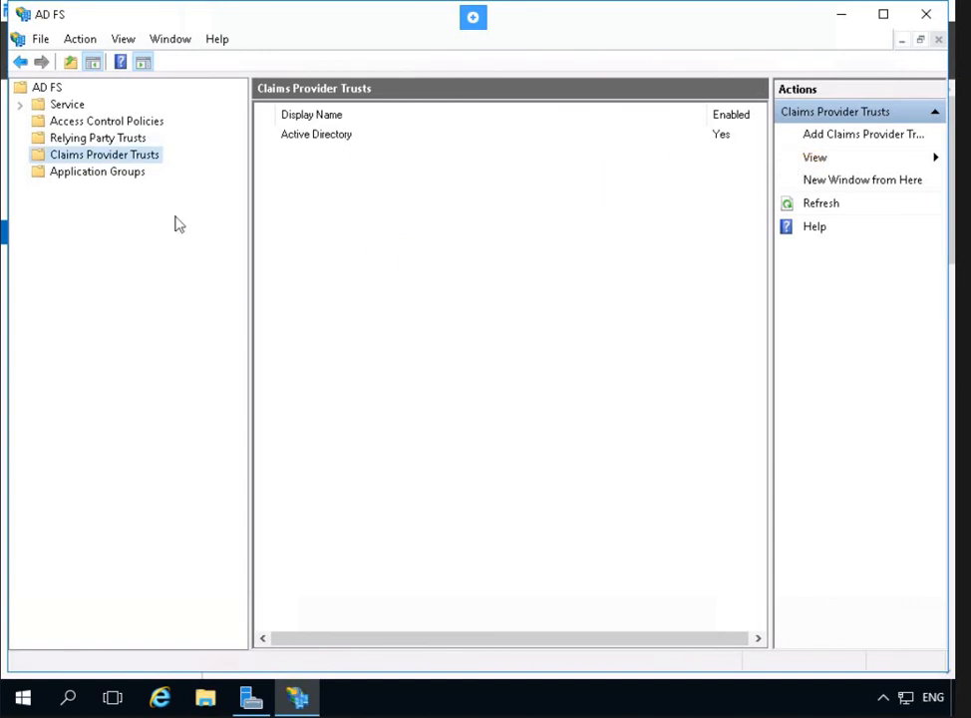
pyautogui.rightClick(900, 704)
pyautogui.press('Return')
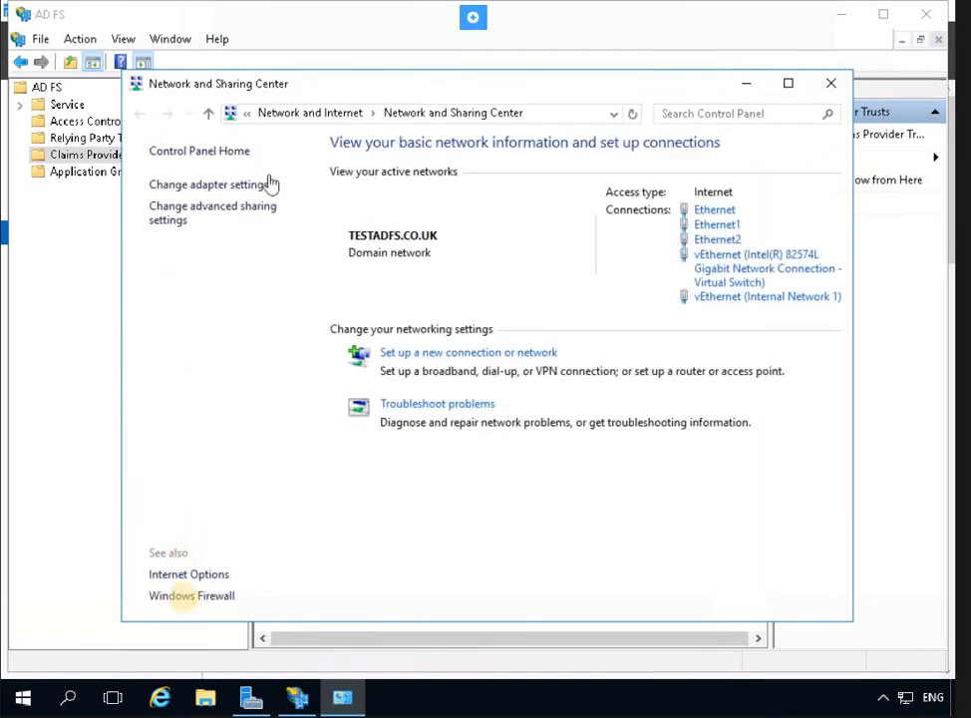
pyautogui.click(198, 576)
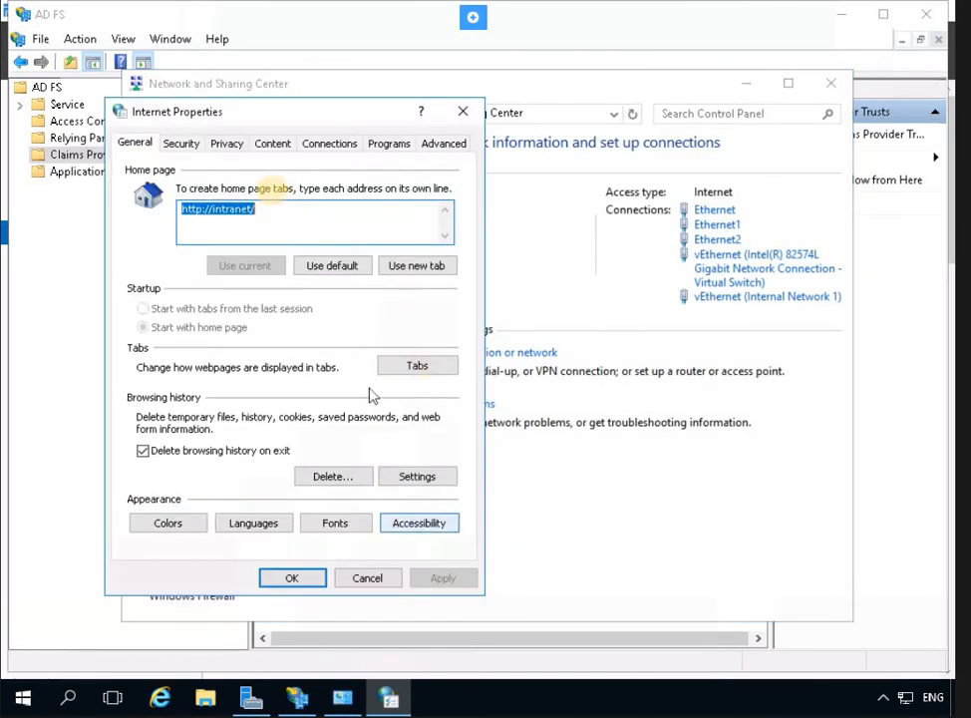
pyautogui.click(325, 145)
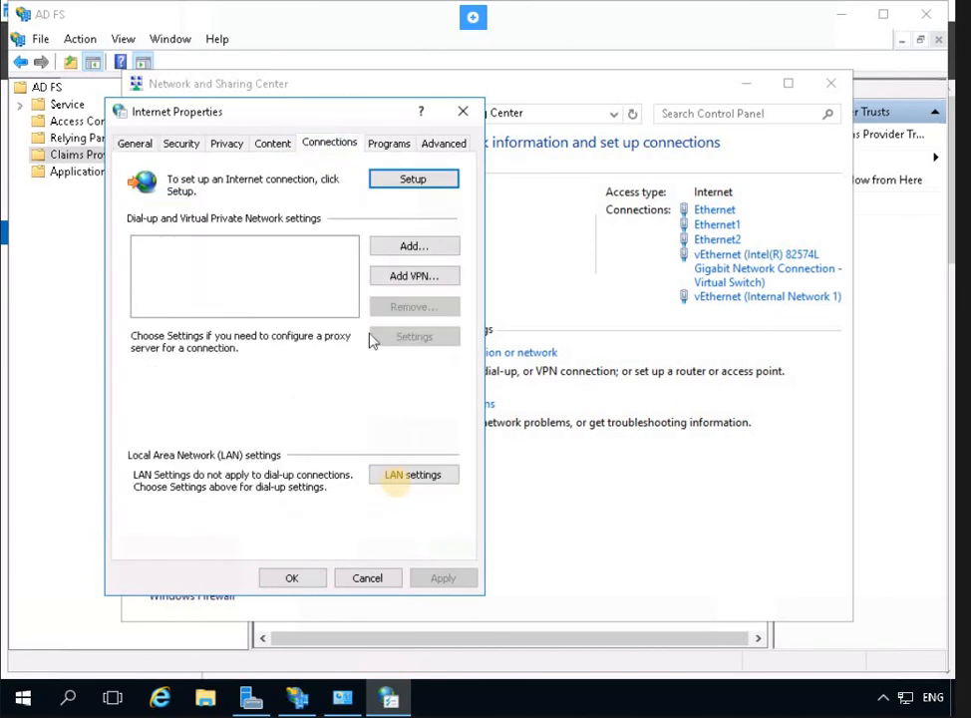
pyautogui.click(399, 476)
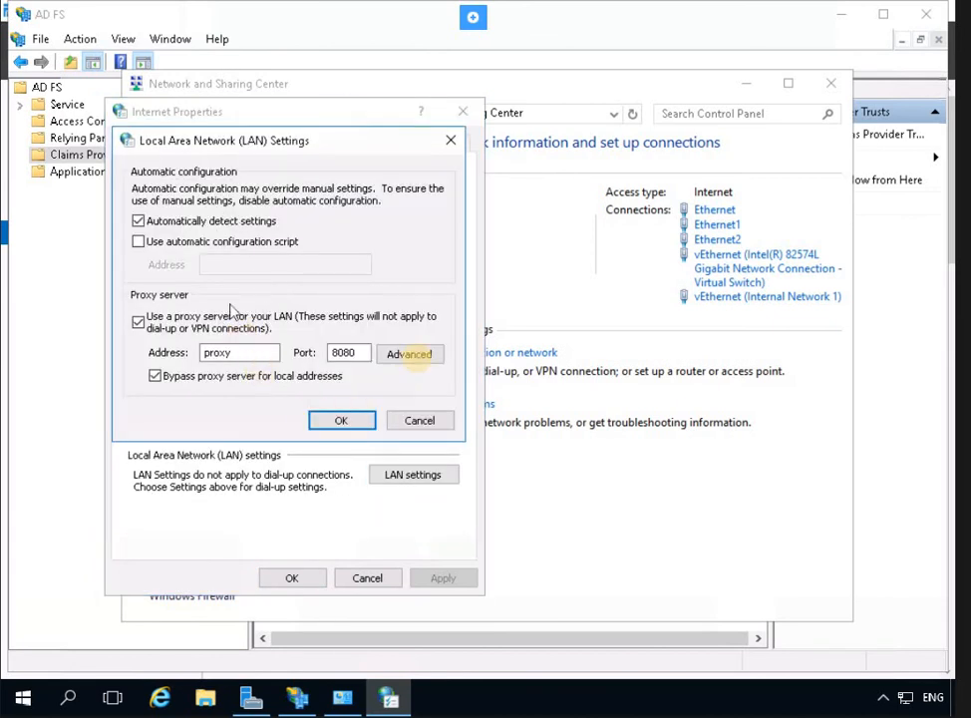
pyautogui.click(410, 354)
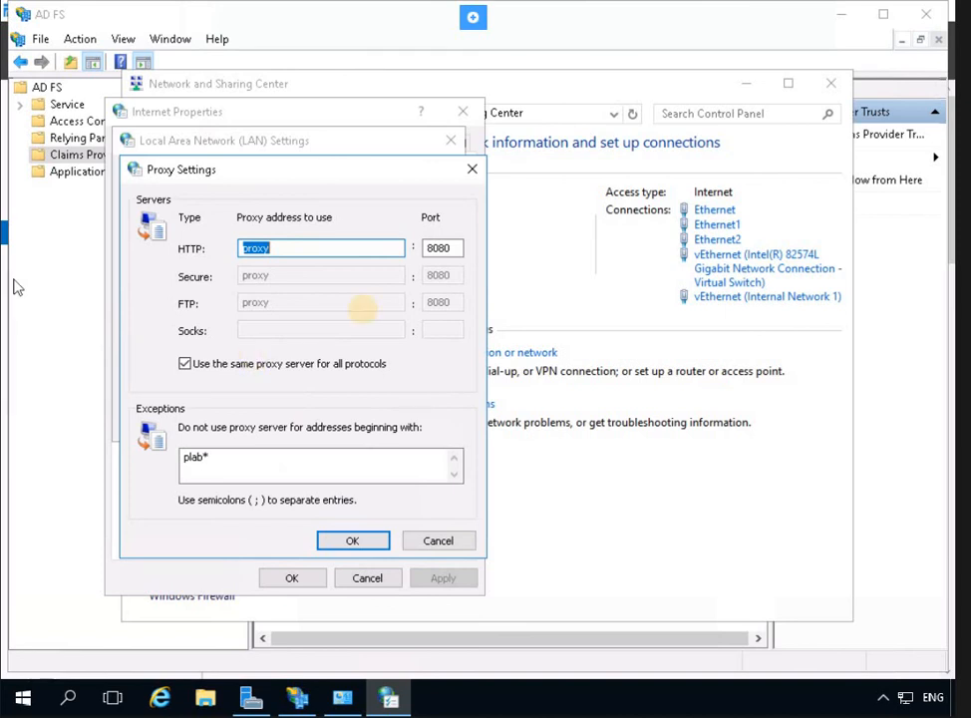
# Add ;adfs* to the proxy server exceptions after plab* and apply the proxy, LAN and Internet Properties settings.
pyautogui.click(234, 464)
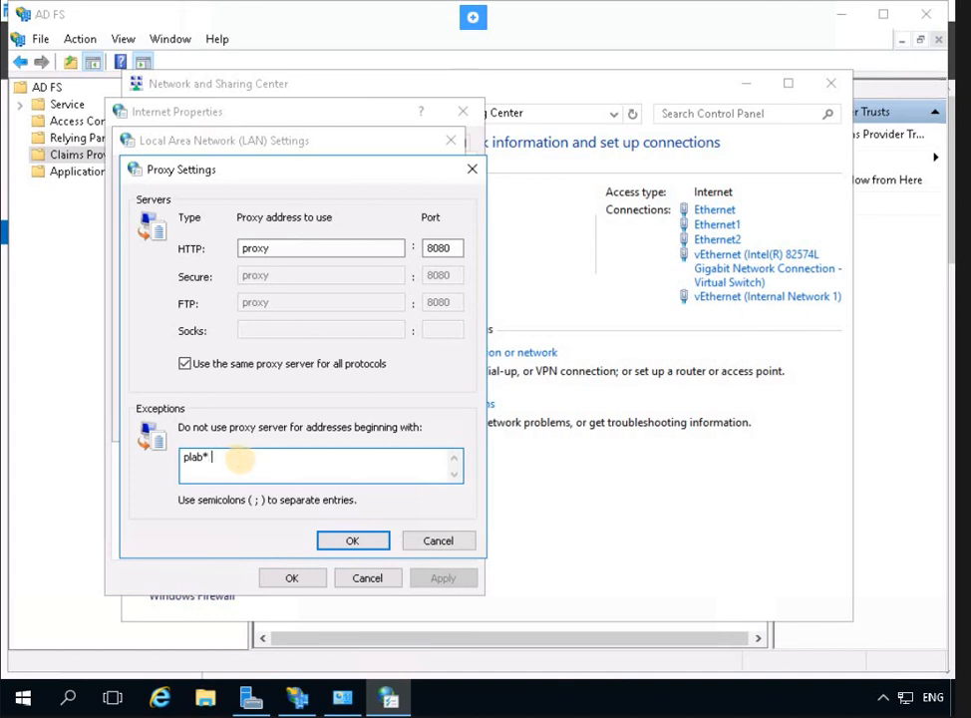
pyautogui.write(';adfs*')
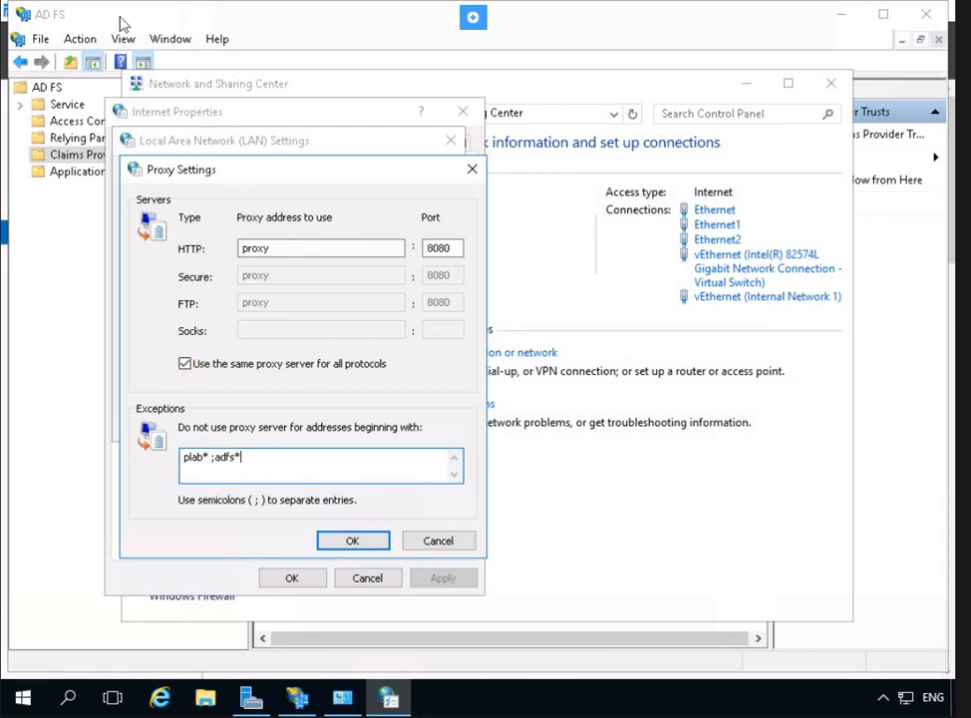
pyautogui.click(349, 539)
pyautogui.click(289, 581)
pyautogui.click(340, 422)
pyautogui.click(291, 580)
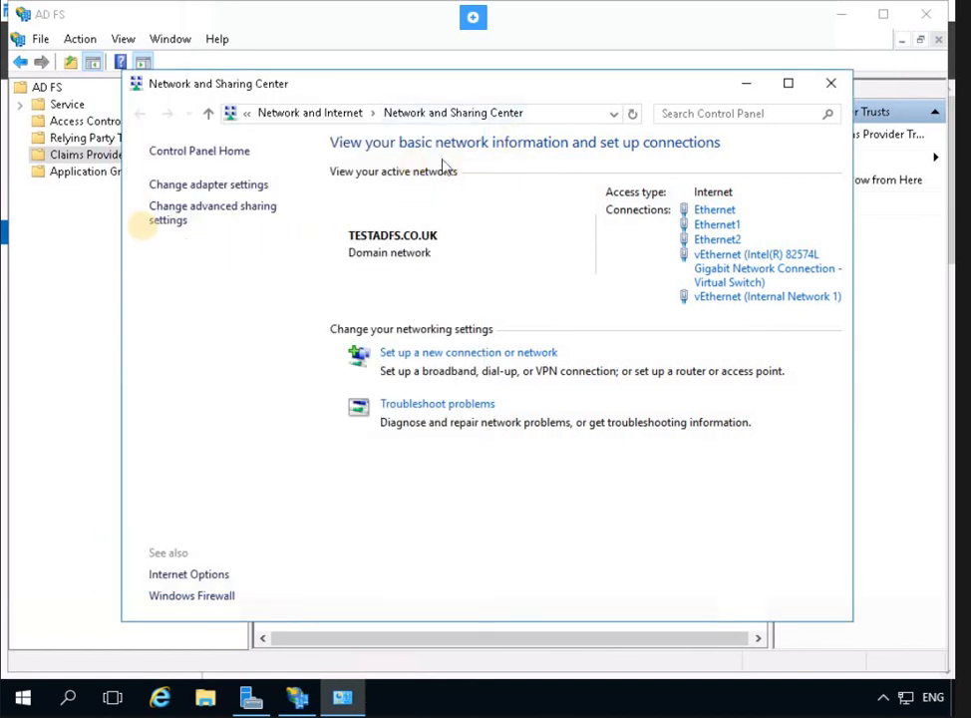
# Start a claims-aware relying party trust in AD FS that imports its federation metadata from adfs.practicelabs.com.
pyautogui.click(45, 262)
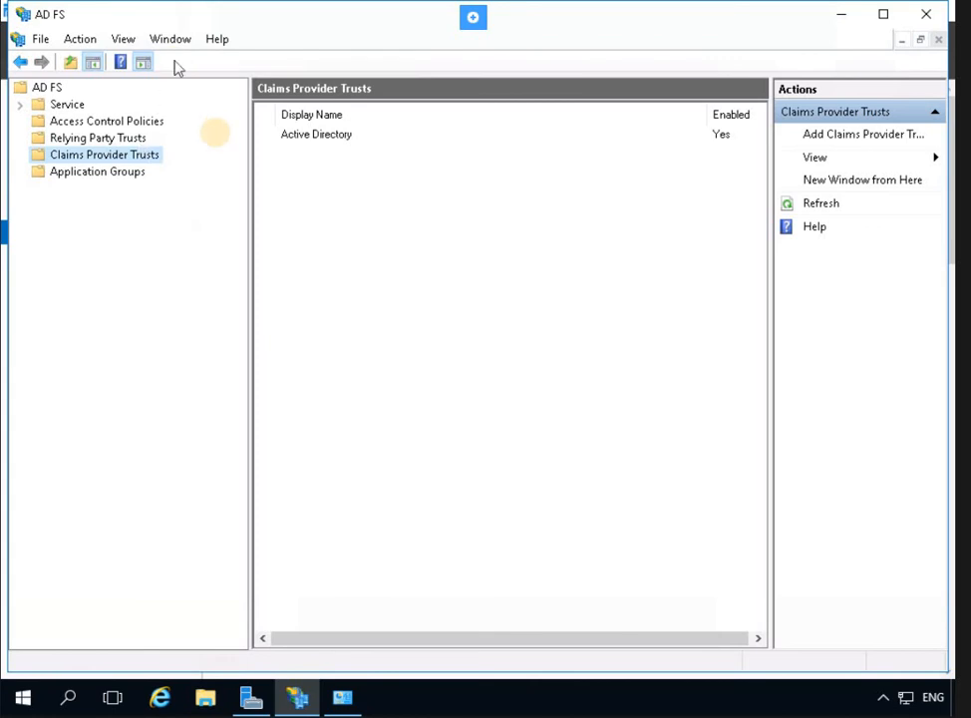
pyautogui.click(46, 88)
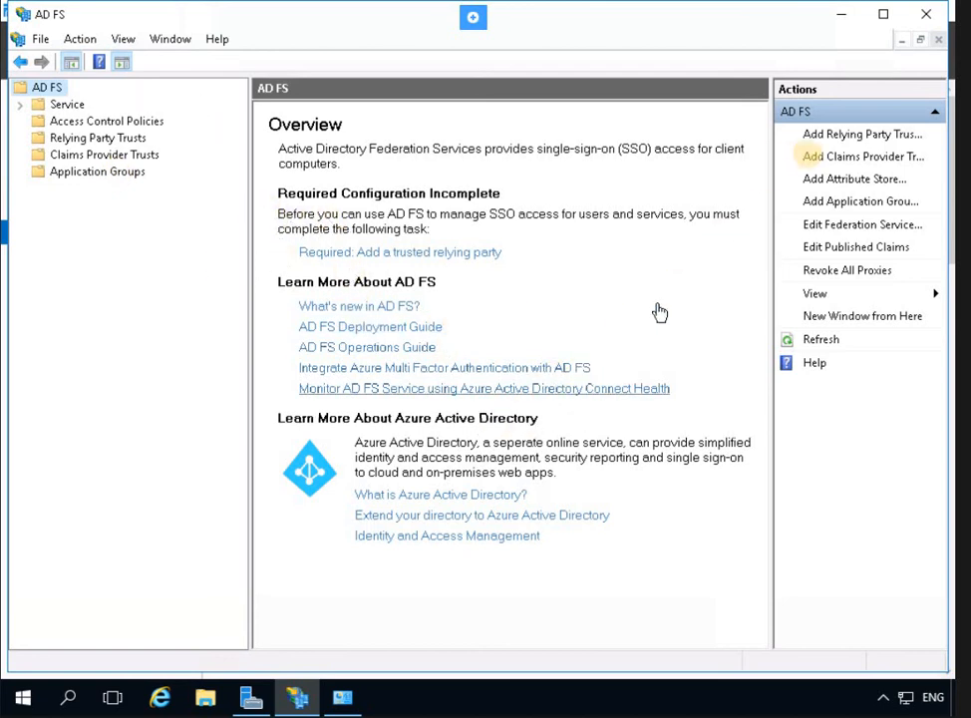
pyautogui.click(850, 140)
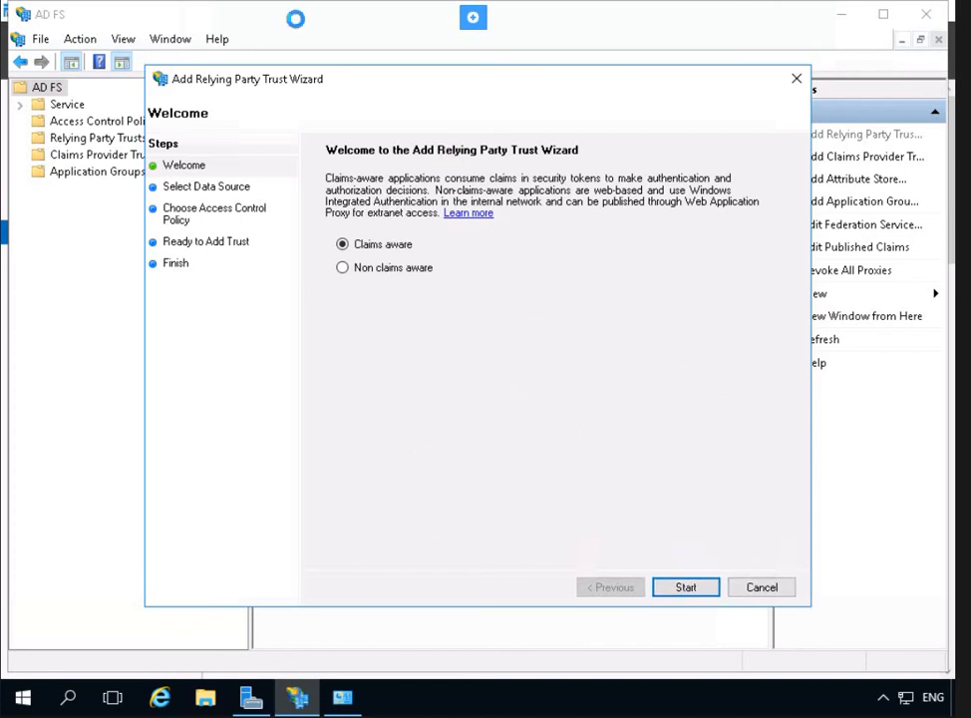
pyautogui.click(397, 250)
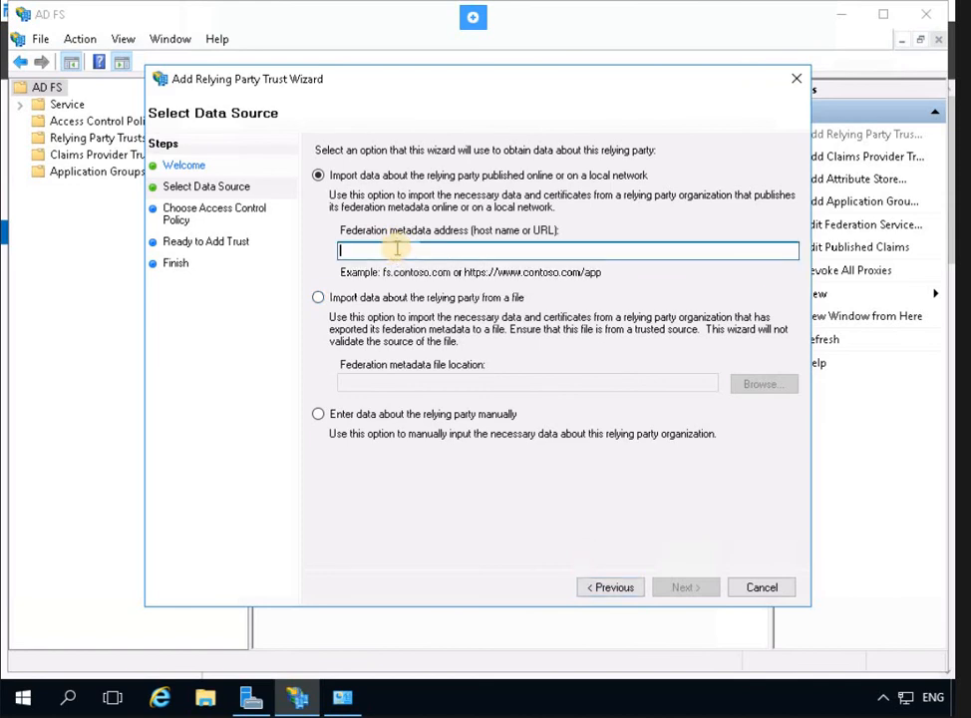
pyautogui.write('adfs')
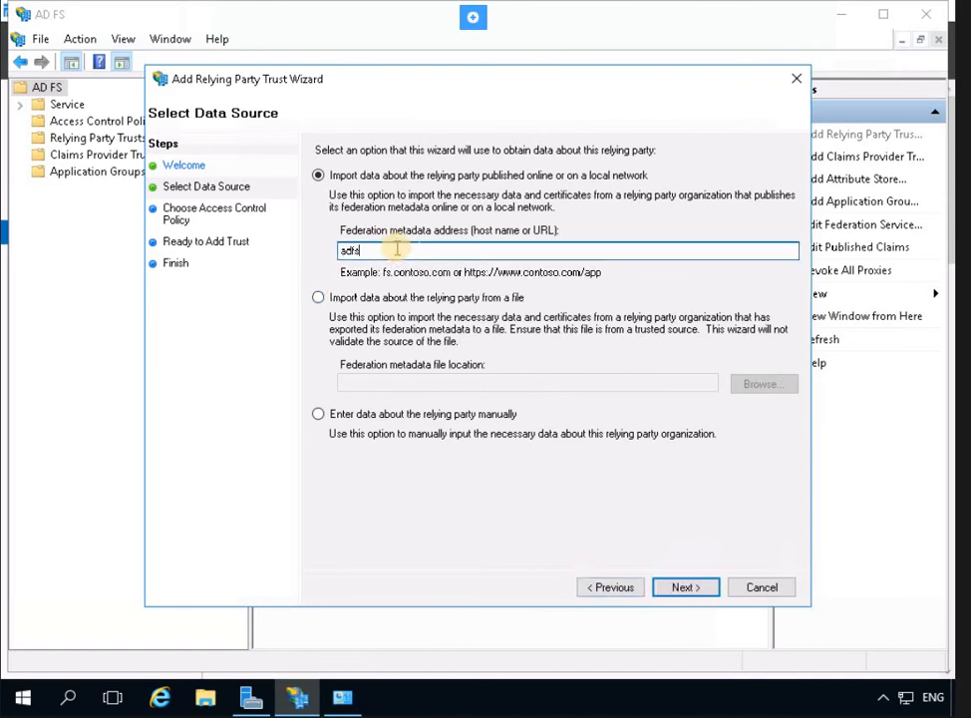
pyautogui.write('.practicelabs.com')
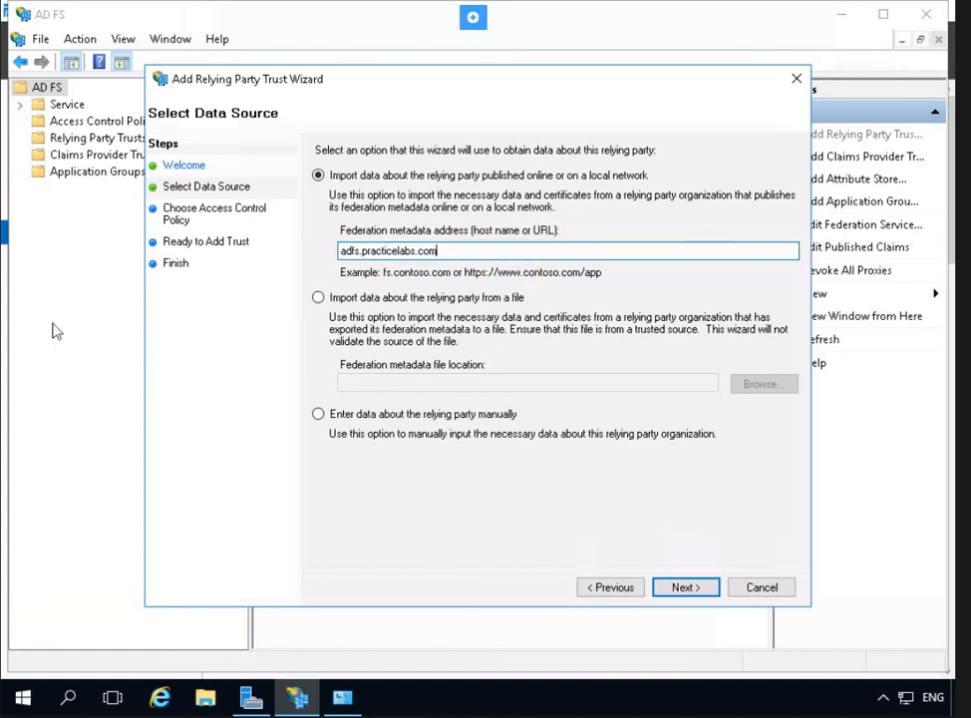
pyautogui.click(676, 590)
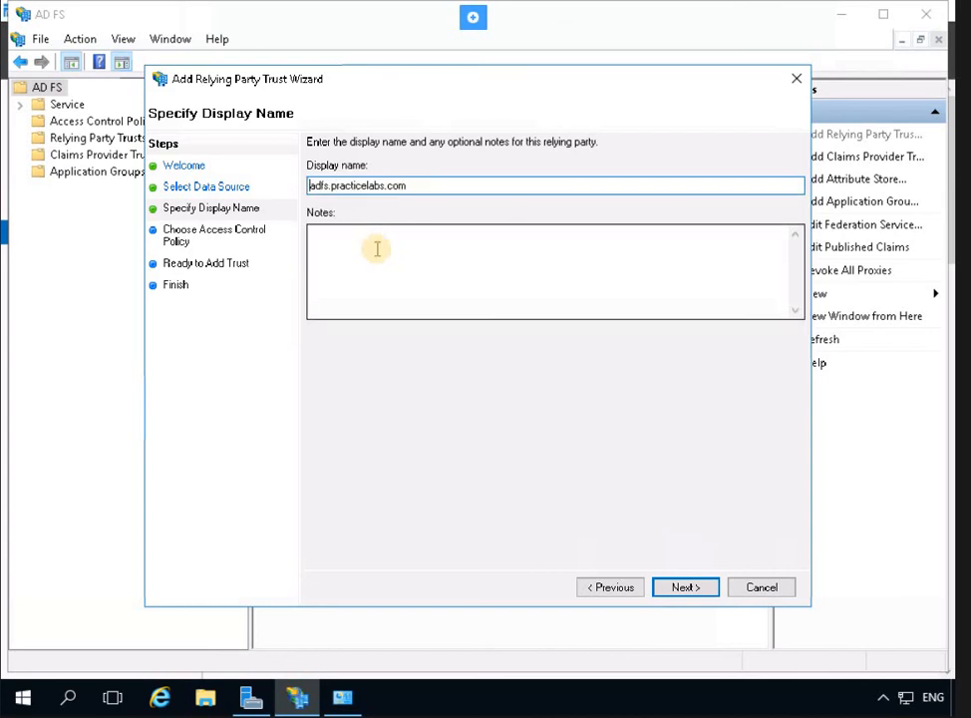
# Set the relying party trust's display name to PracticeLabs Relying Party, leaving the notes empty.
pyautogui.click(512, 239)
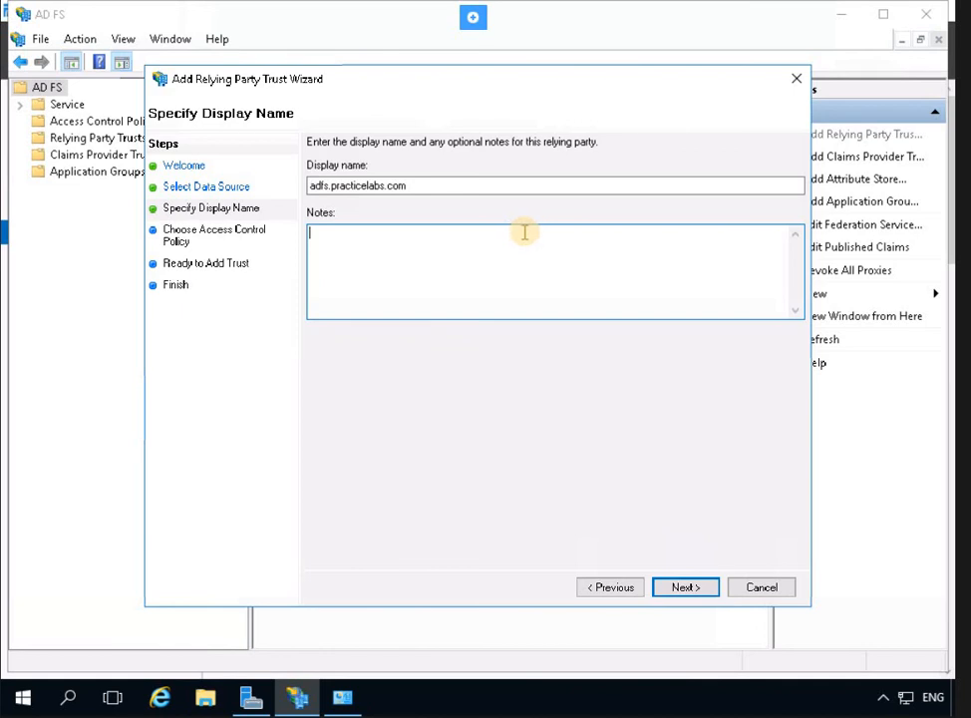
pyautogui.moveTo(431, 188); pyautogui.dragTo(196, 190)
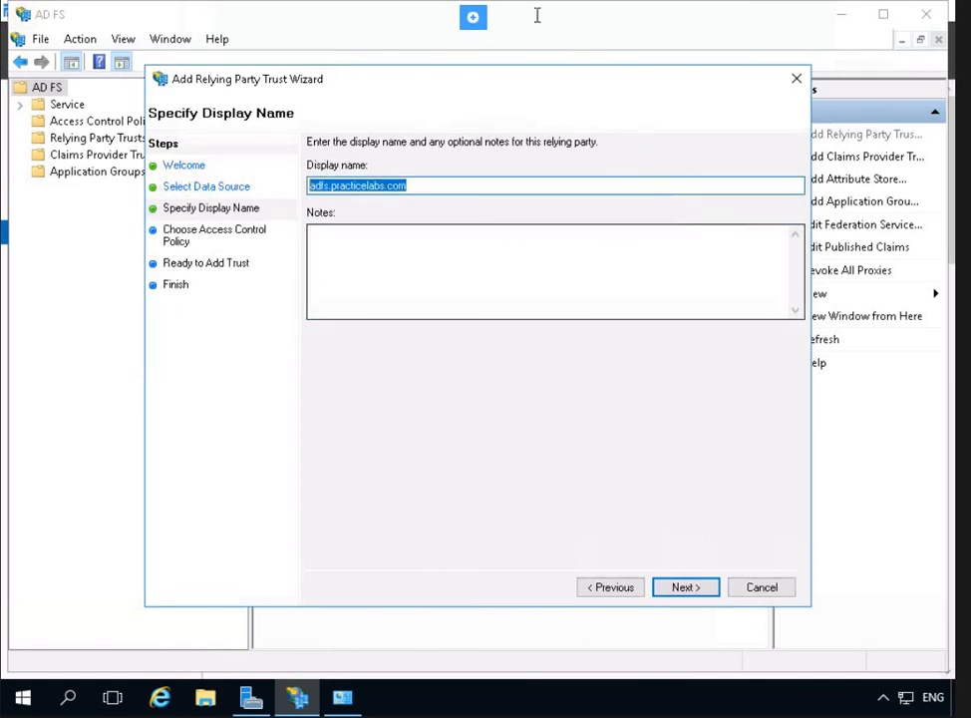
pyautogui.click(455, 184)
pyautogui.doubleClick(503, 178)
pyautogui.write('P')
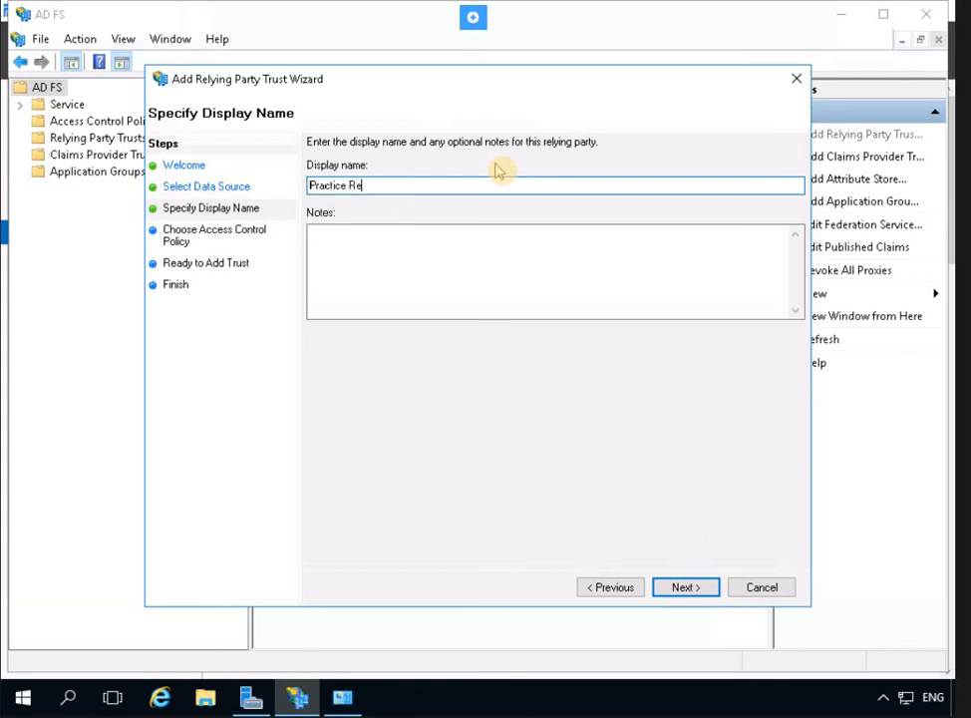
pyautogui.write('racticeLabs Relying Party')
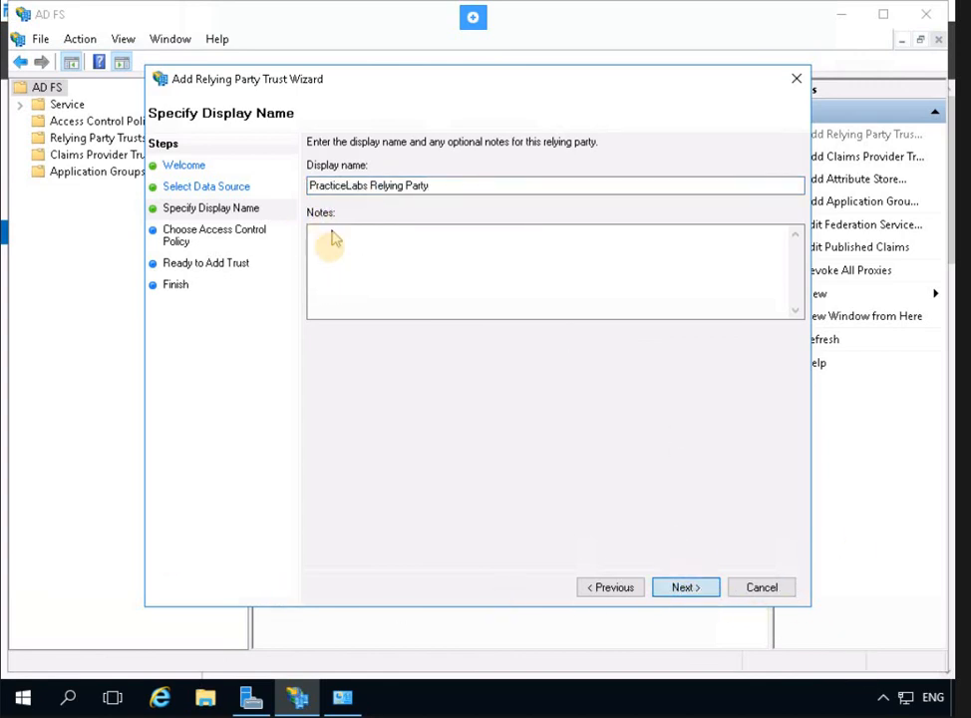
pyautogui.press('Return')
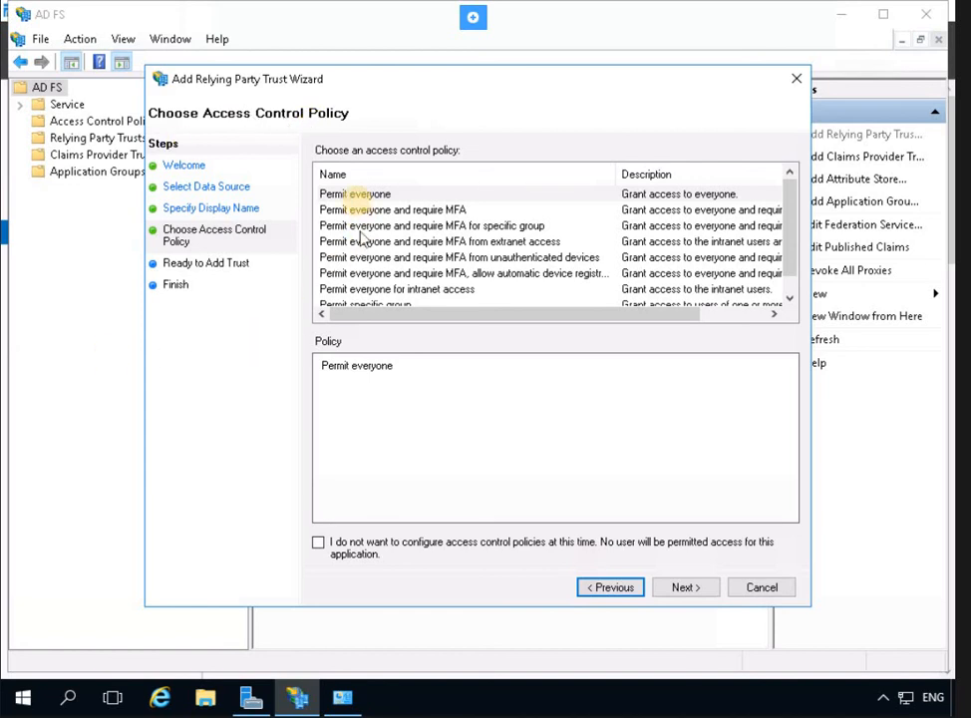
# Apply the Permit everyone access control policy and finish adding the trust with claims issuance policy configuration enabled.
pyautogui.click(357, 195)
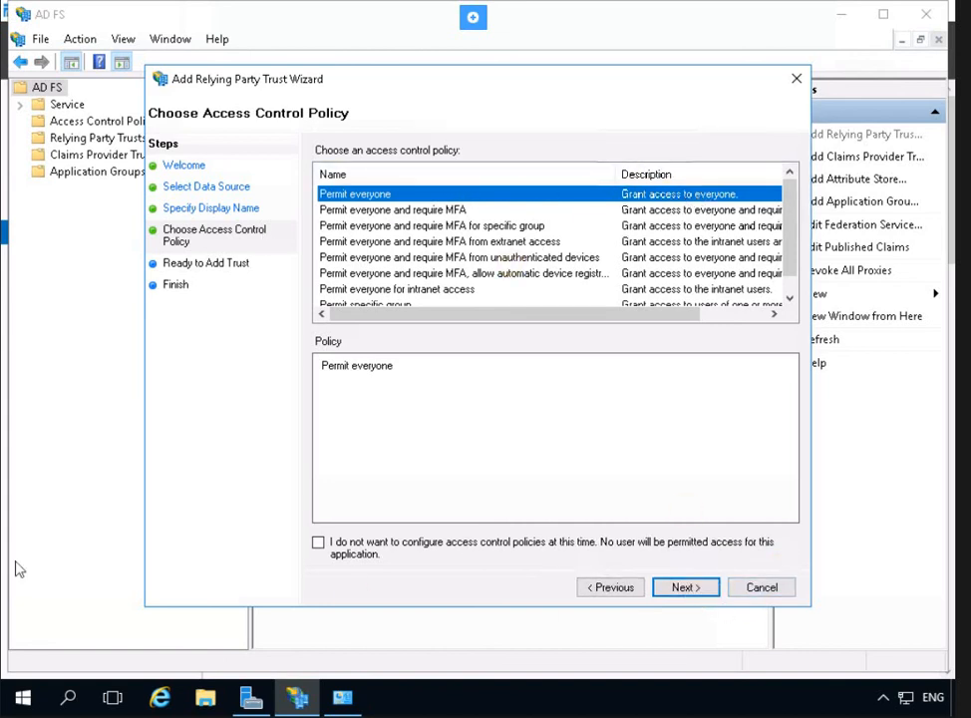
pyautogui.press('Return')
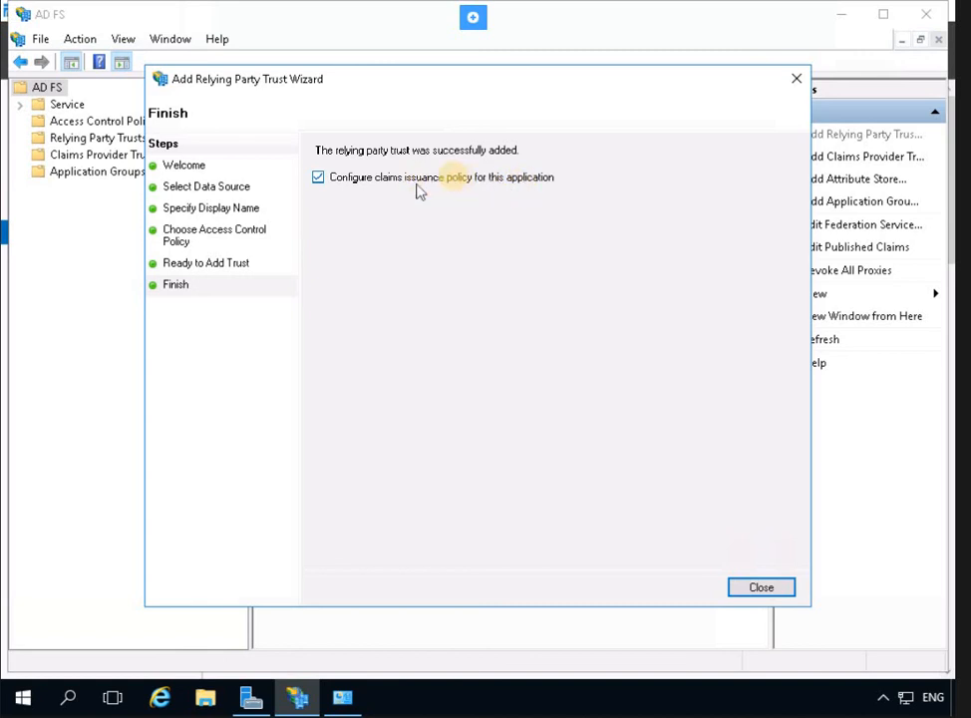
pyautogui.click(775, 587)
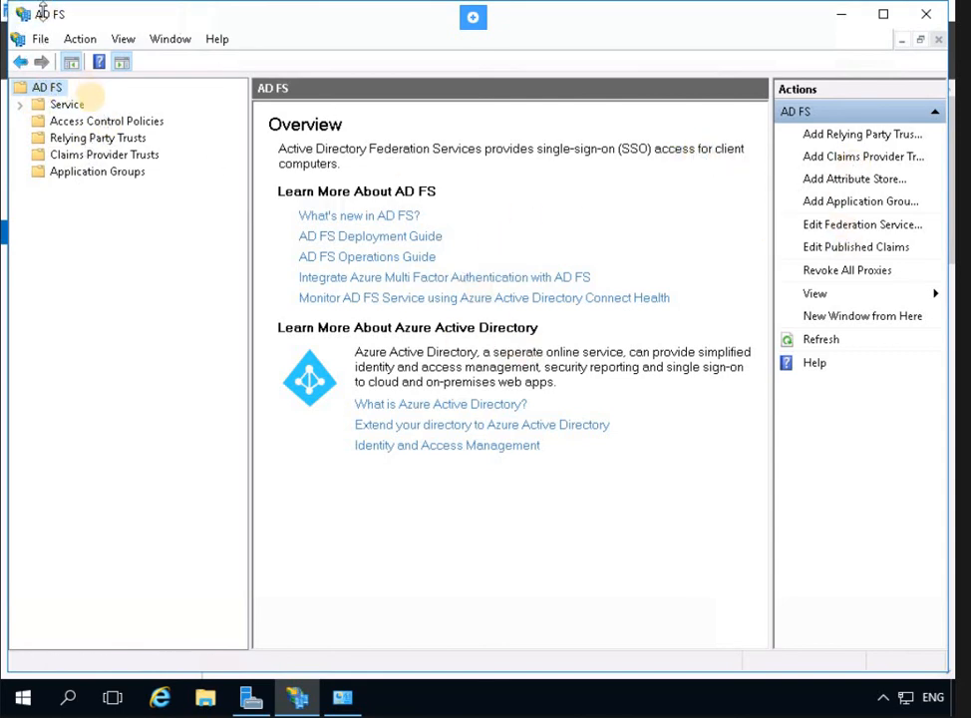
# Start a new rule in the PracticeLabs Relying Party claim issuance policy using the Pass Through or Filter an Incoming Claim template.
pyautogui.click(90, 139)
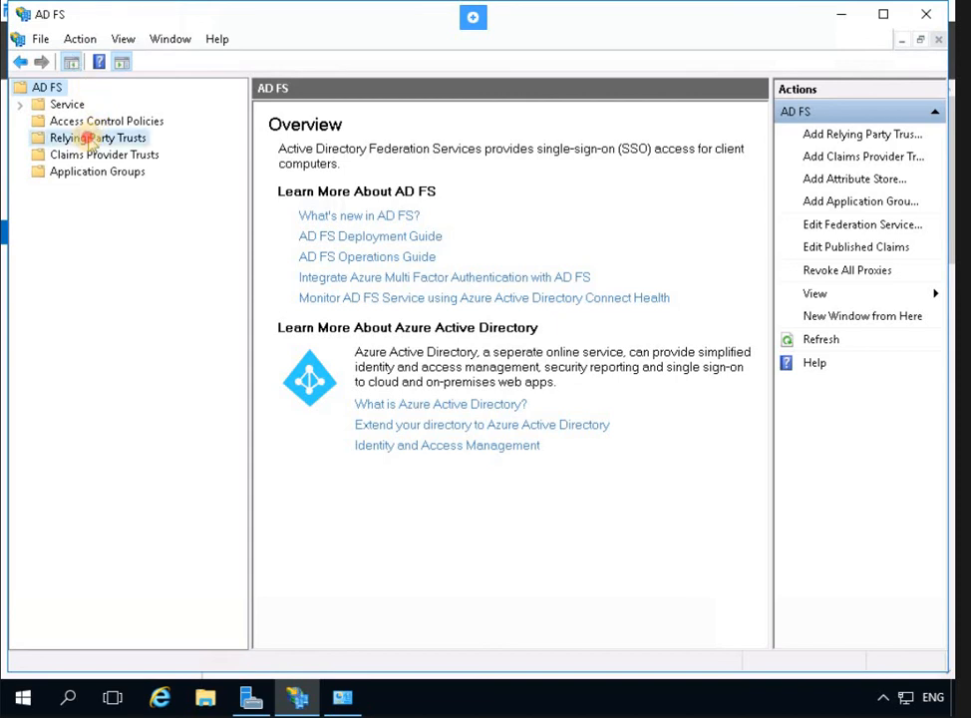
pyautogui.click(300, 137)
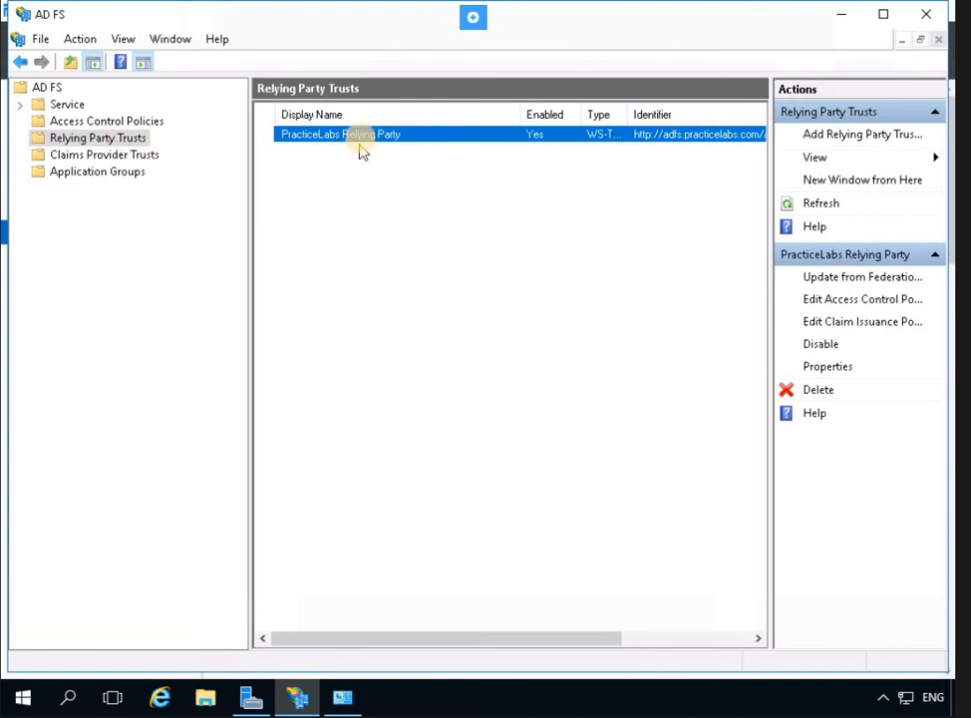
pyautogui.rightClick(363, 141)
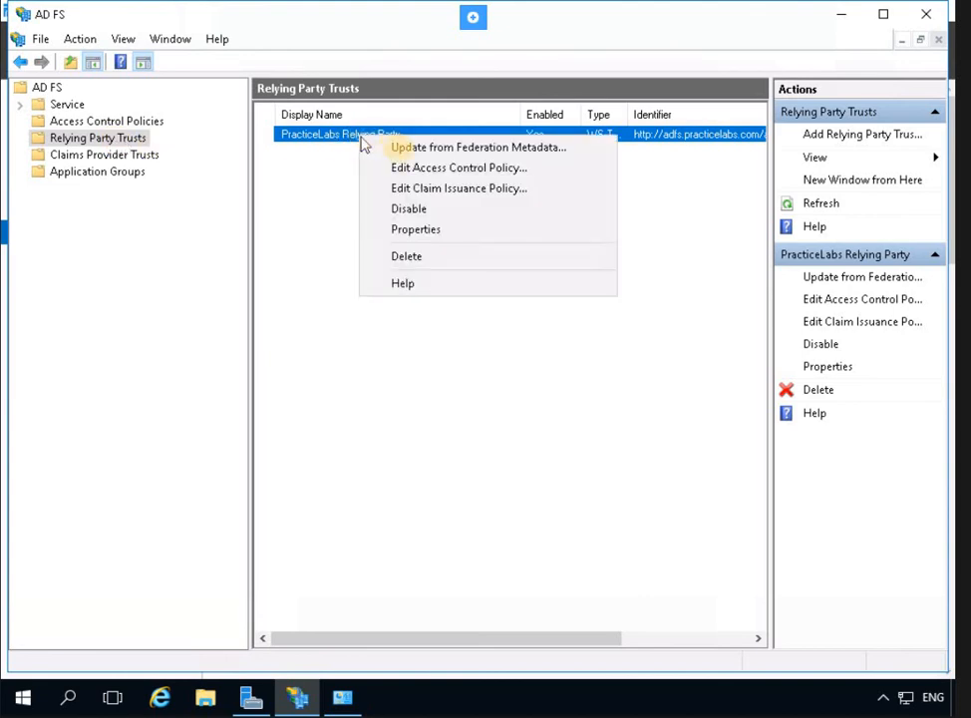
pyautogui.click(408, 189)
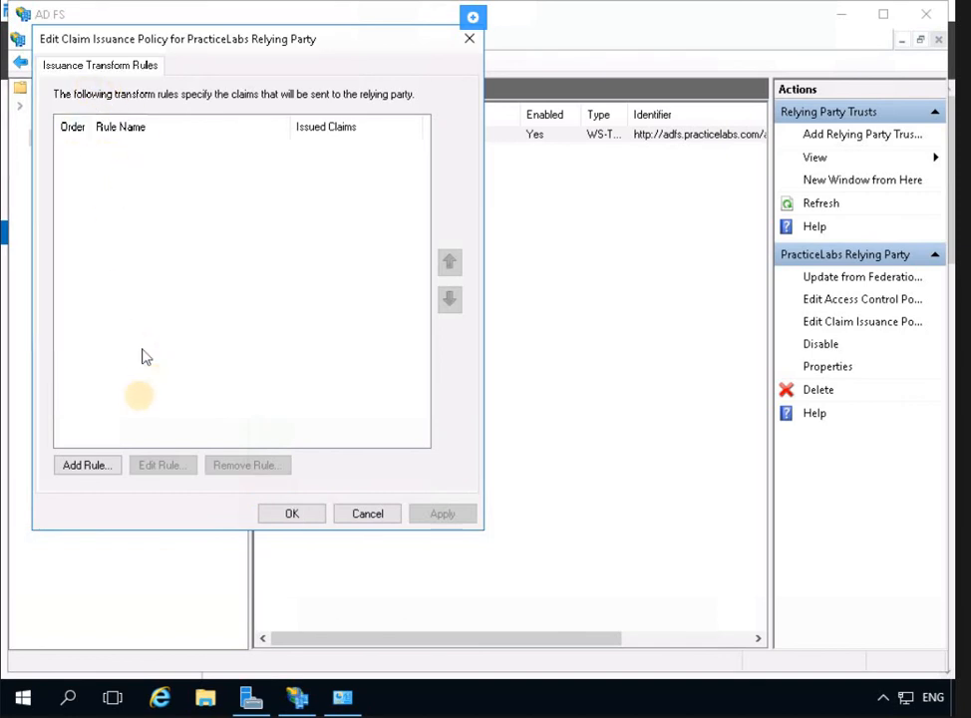
pyautogui.click(87, 465)
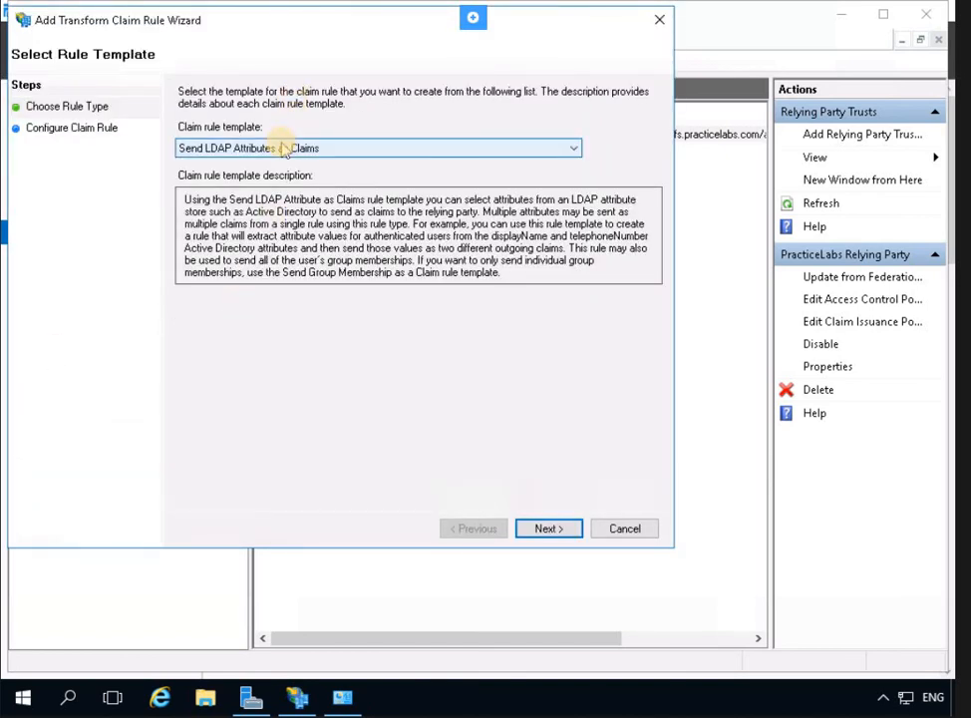
pyautogui.click(282, 148)
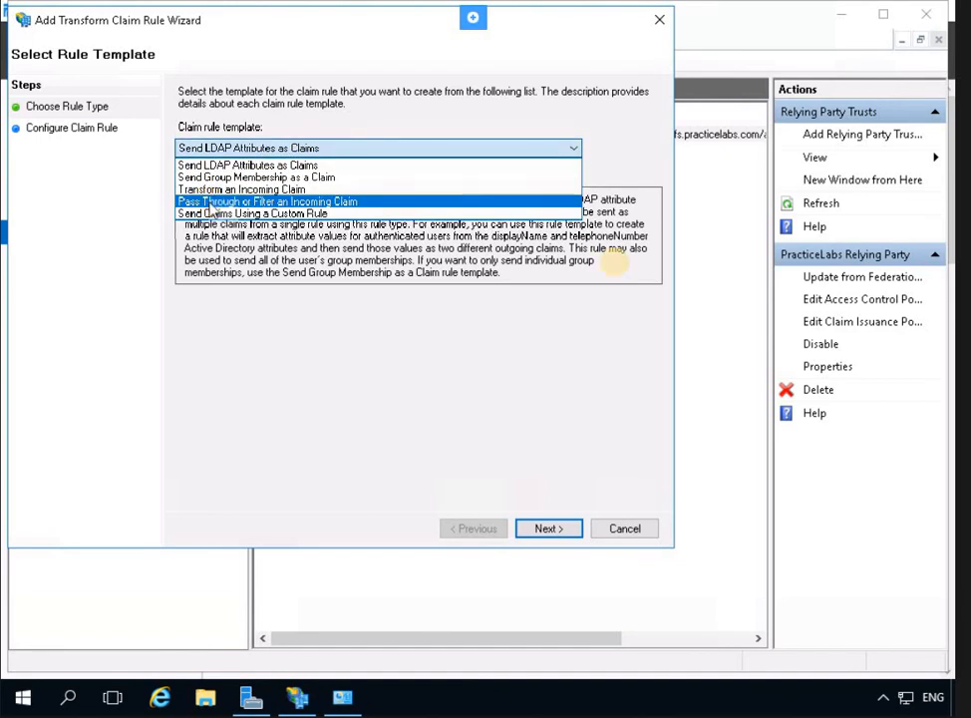
pyautogui.click(439, 201)
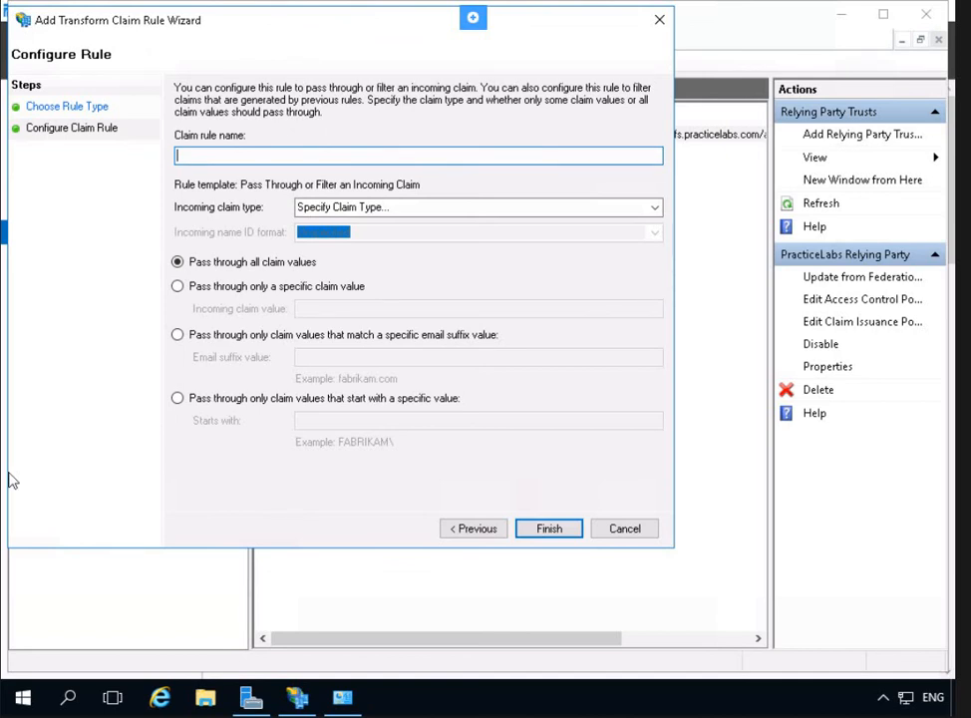
# Name the rule Pass through Windows account name rule, set its incoming claim type to Windows account name, and save it passing all claim values.
pyautogui.click(276, 163)
pyautogui.write('Pass thr')
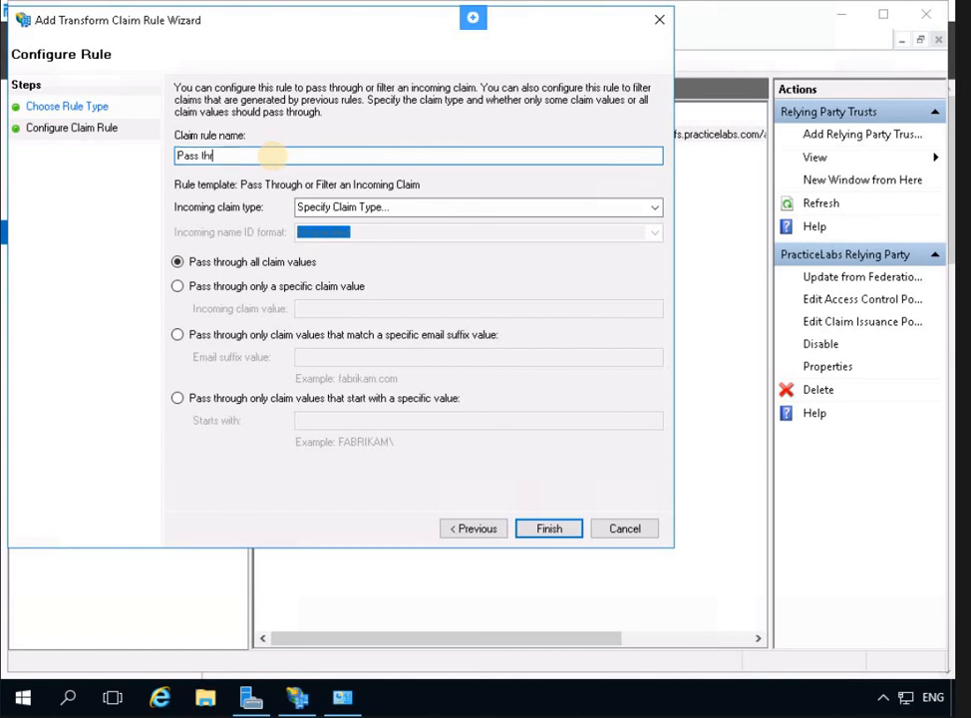
pyautogui.write('ough Windows account name rule')
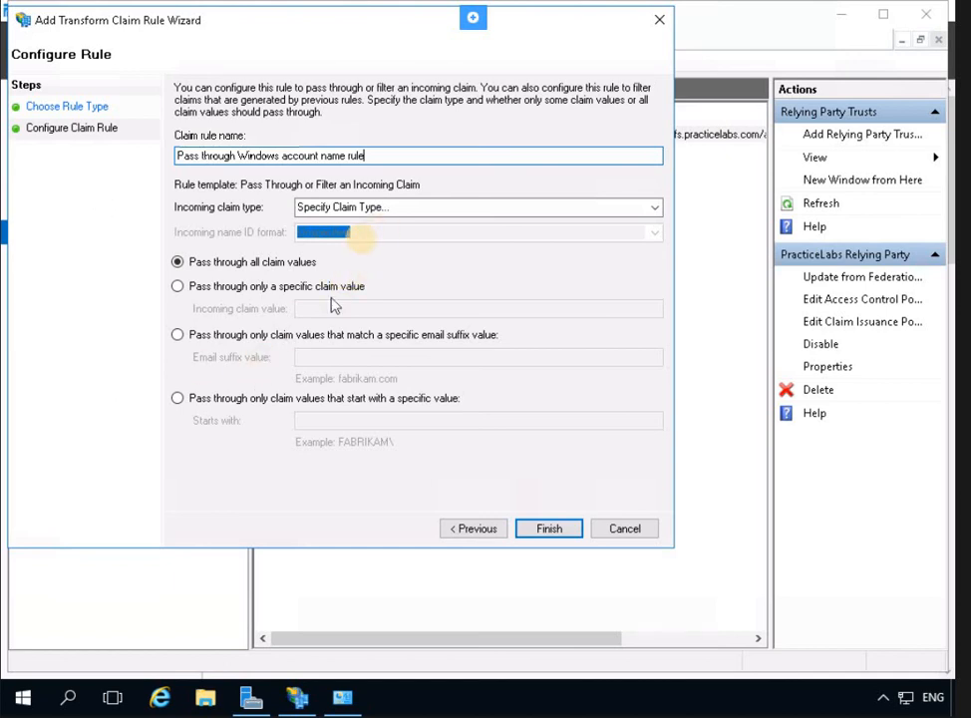
pyautogui.click(359, 207)
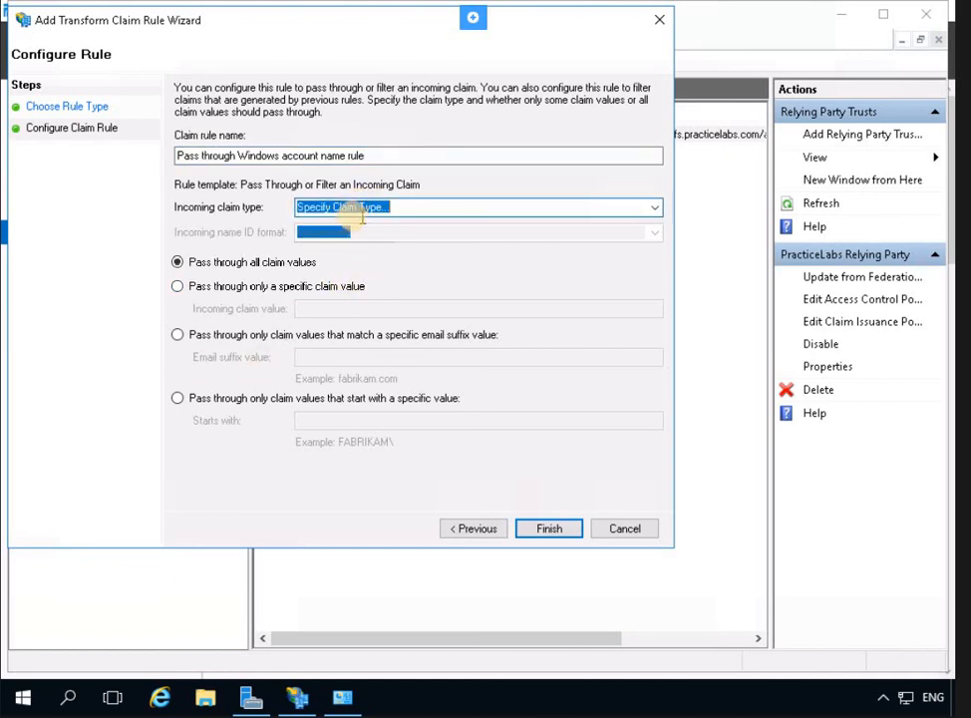
pyautogui.click(652, 208)
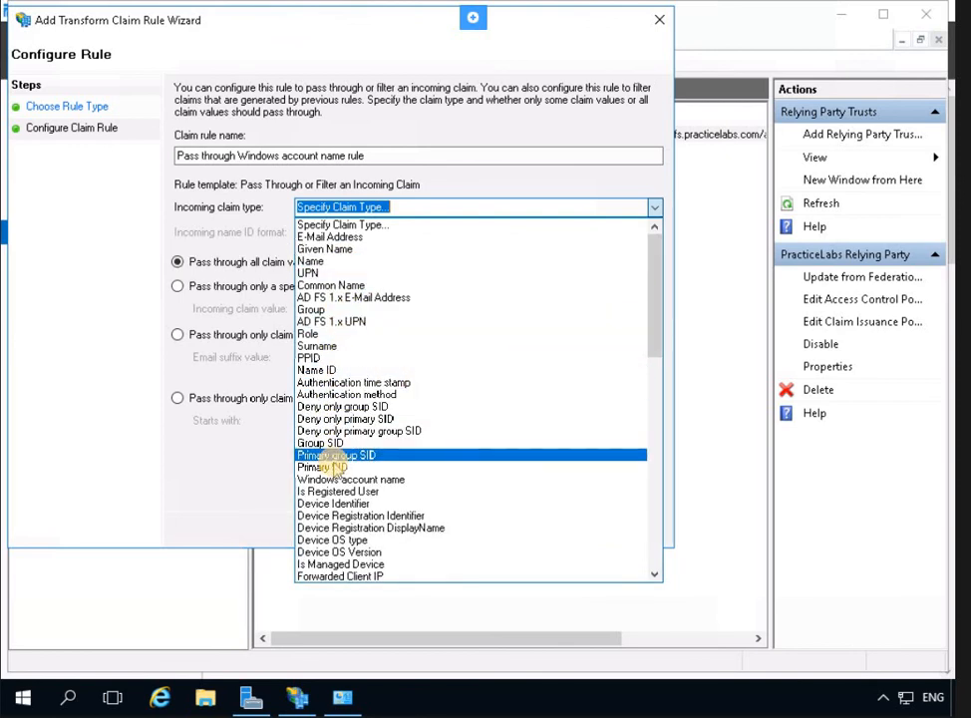
pyautogui.write('wi')
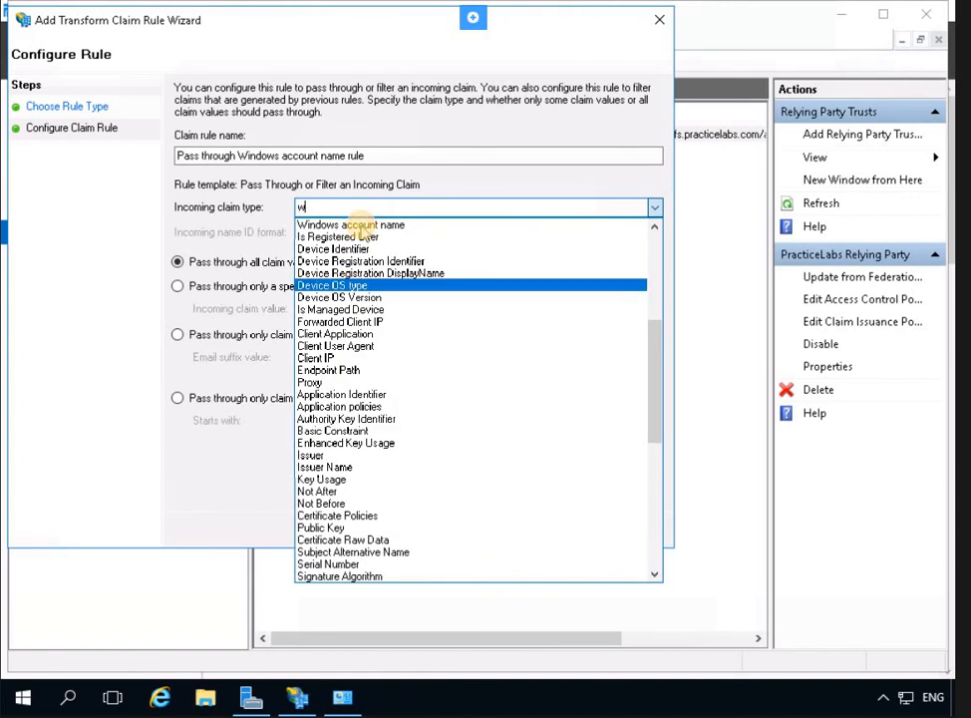
pyautogui.click(357, 225)
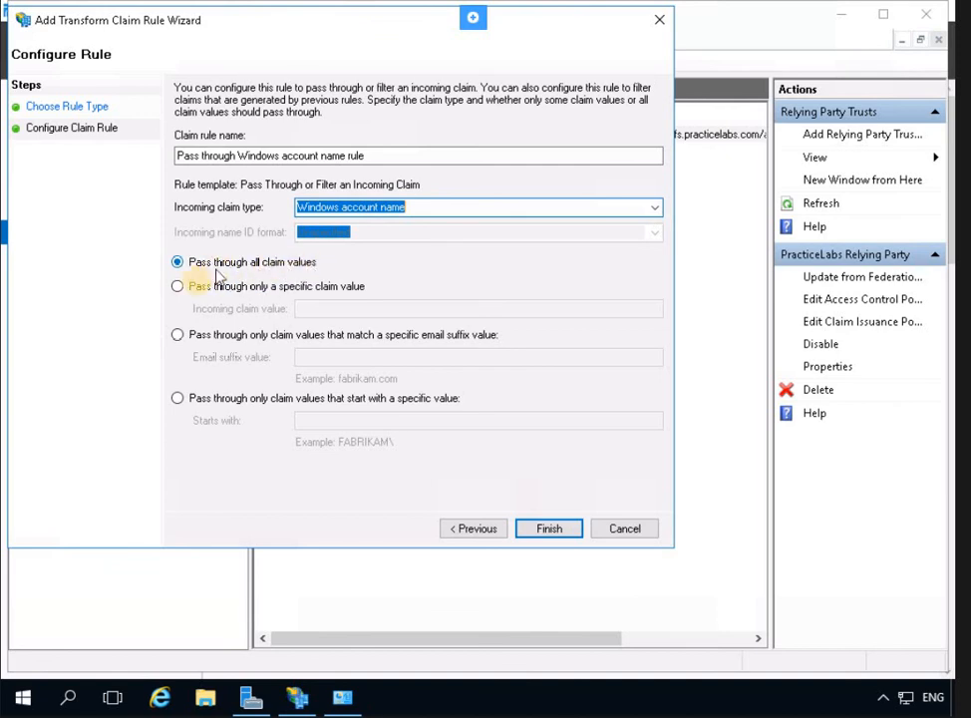
pyautogui.click(546, 531)
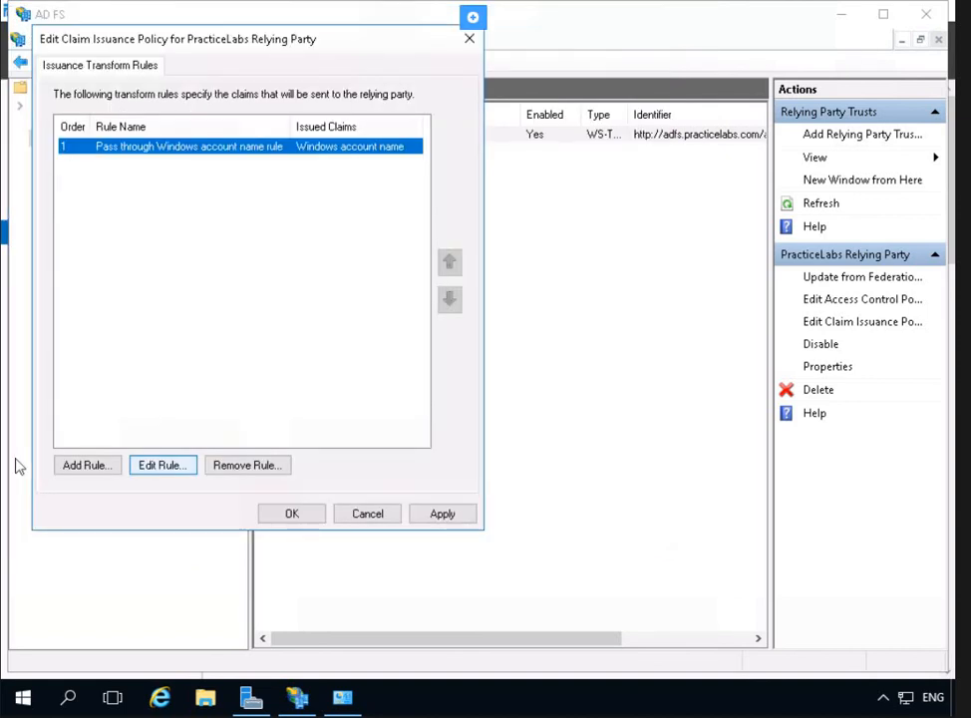
# Start another Pass Through or Filter an Incoming Claim rule and name it Pass through E-mail address rule.
pyautogui.click(79, 457)
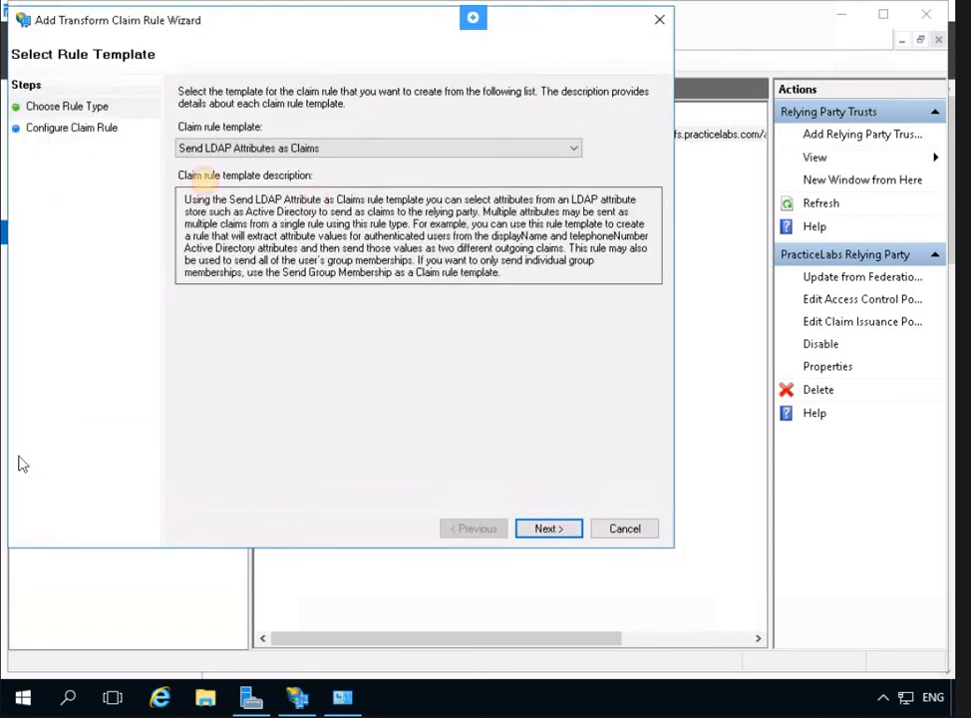
pyautogui.click(264, 149)
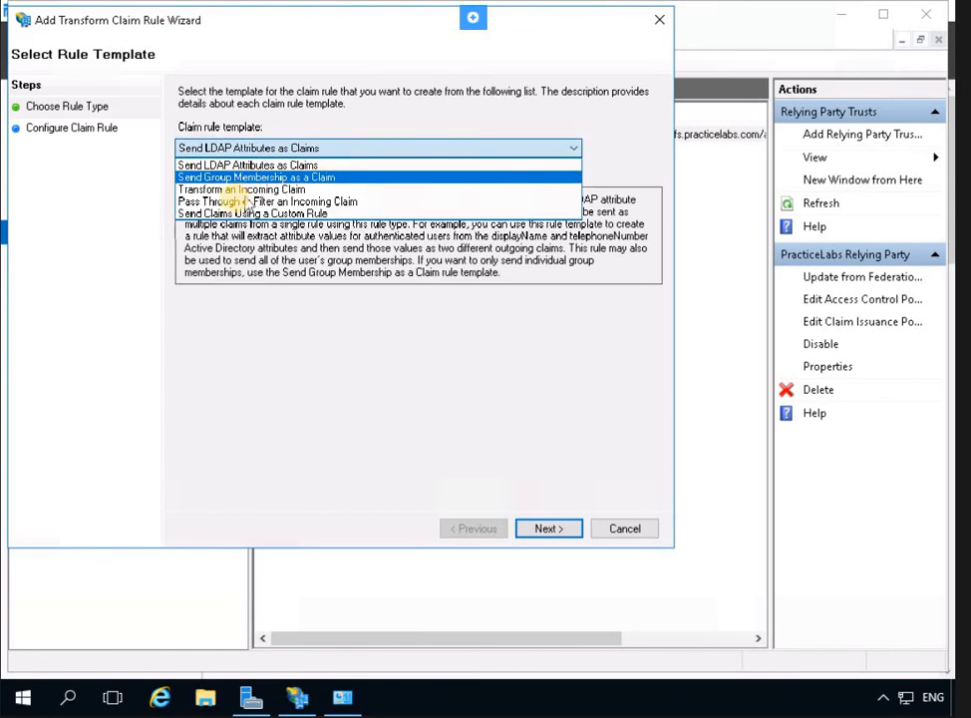
pyautogui.press('Return')
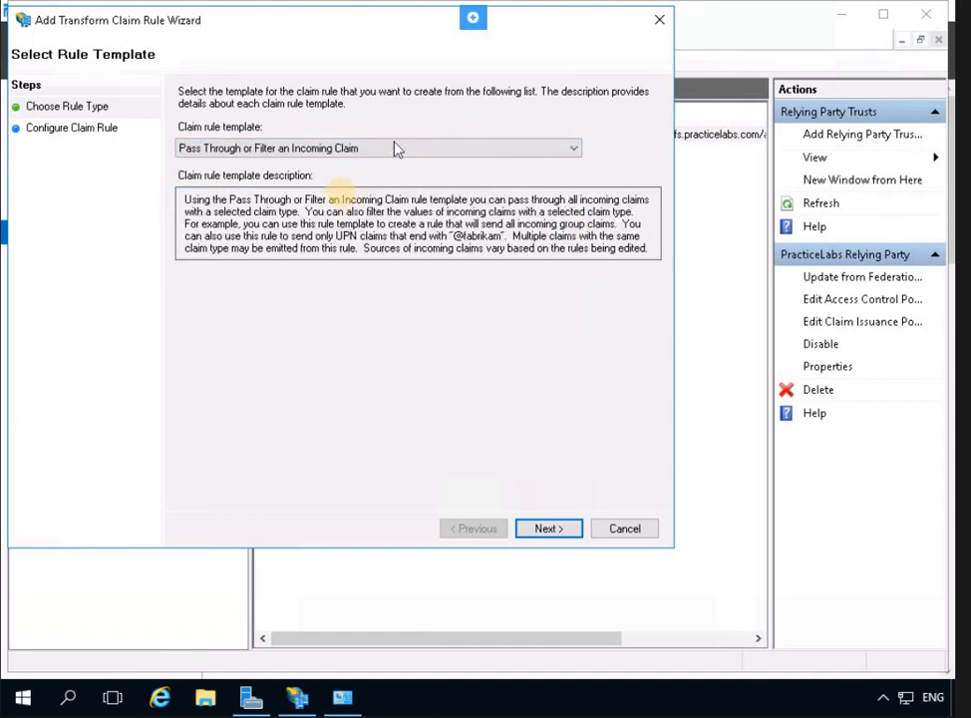
pyautogui.click(547, 529)
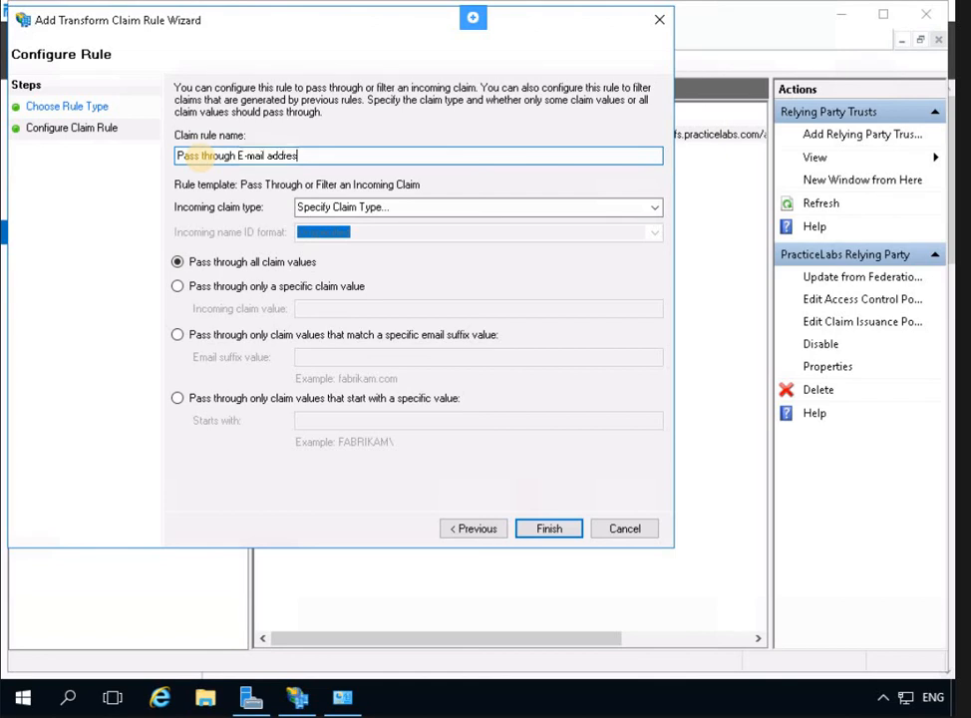
pyautogui.write('le')
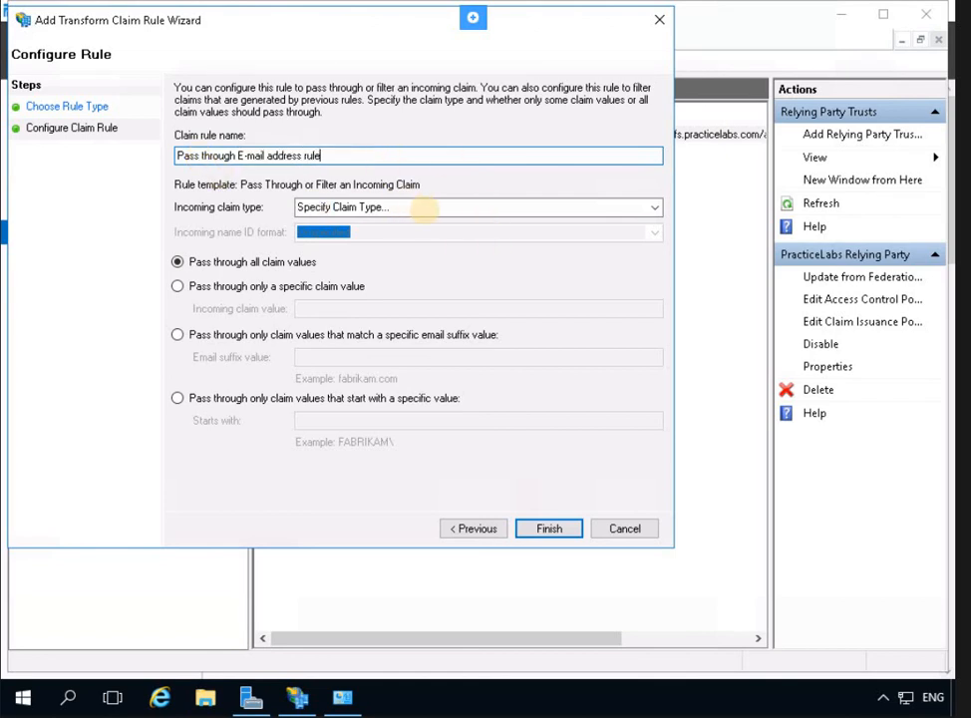
# Set the e-mail rule's incoming claim type to E-Mail Address and save it passing through all claim values.
pyautogui.click(479, 208)
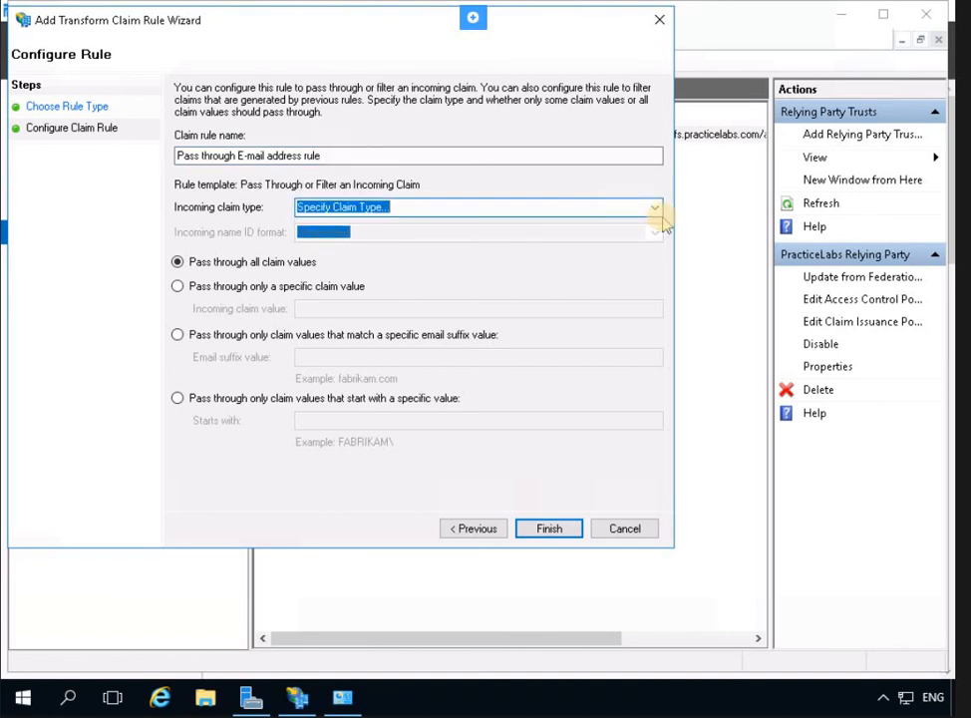
pyautogui.write('E-ma')
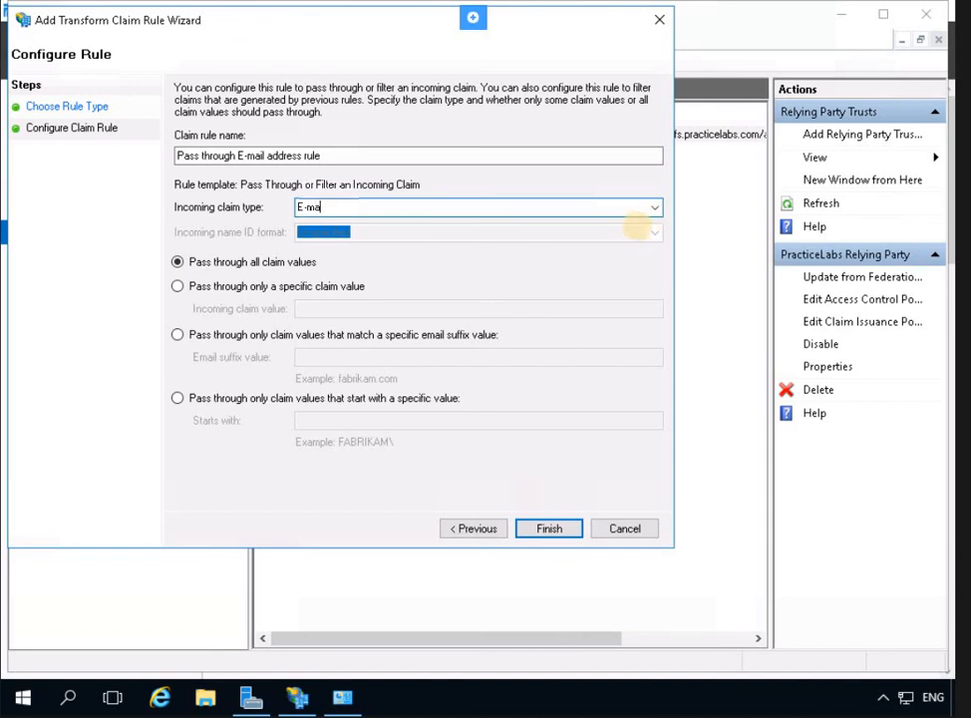
pyautogui.write('il Address')
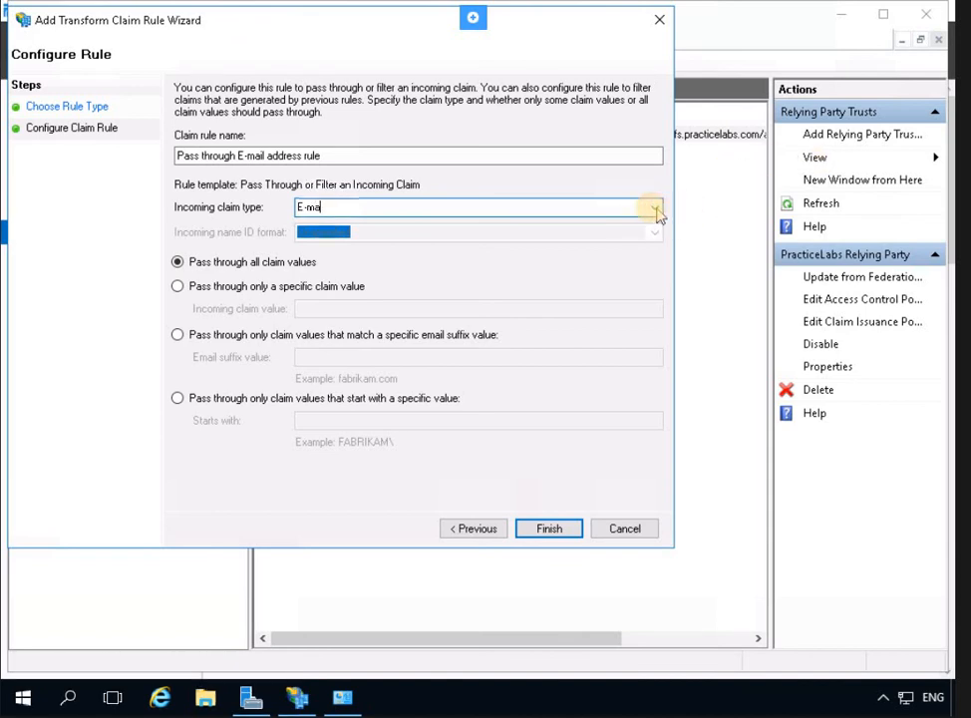
pyautogui.click(656, 208)
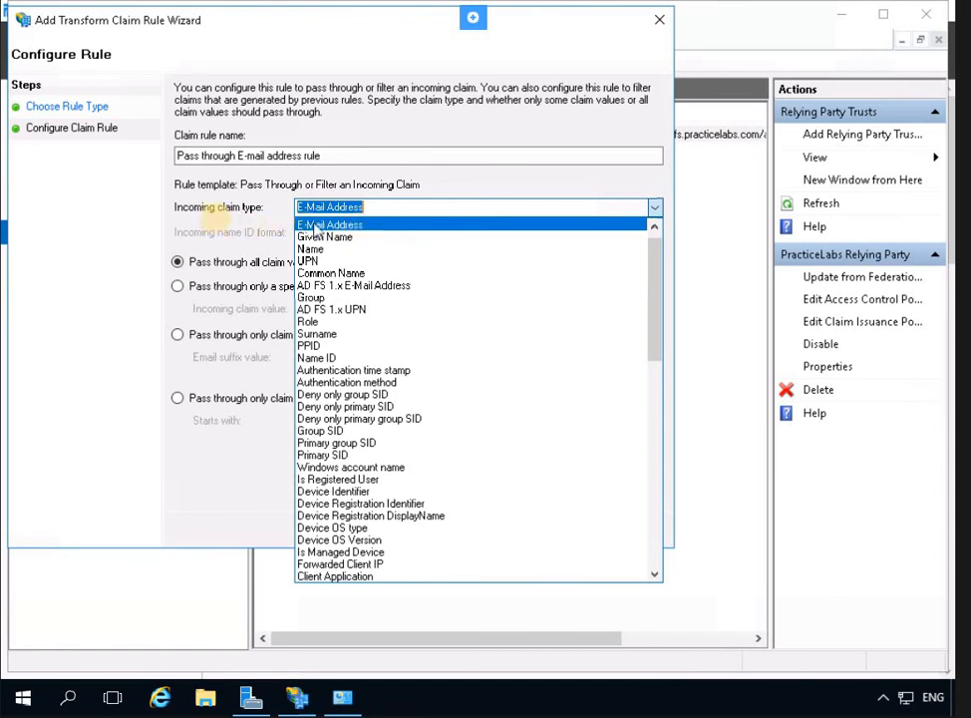
pyautogui.click(359, 226)
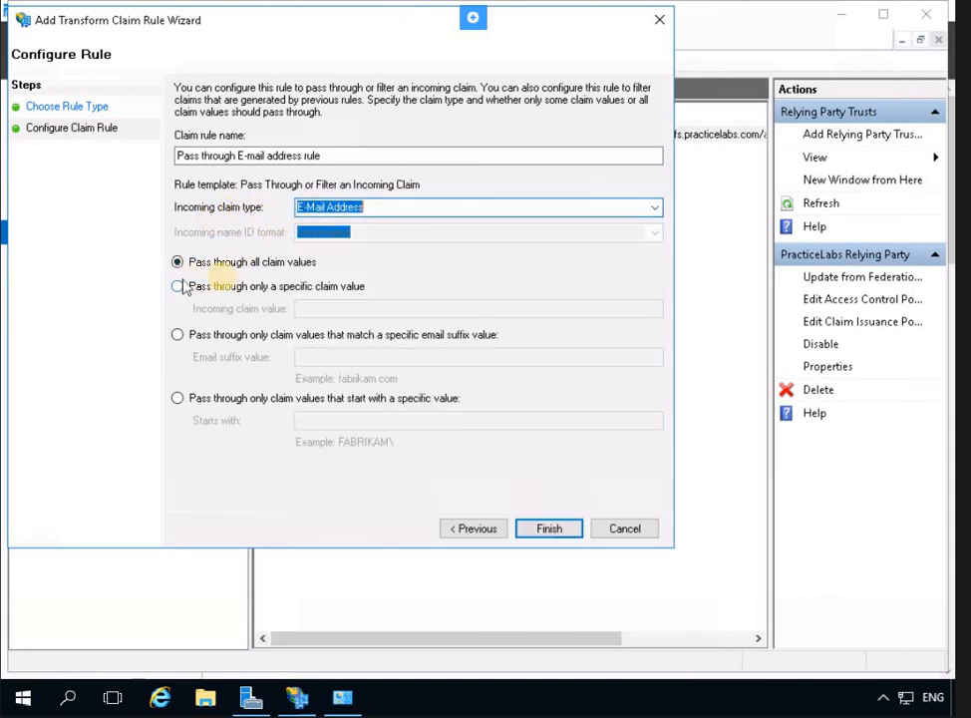
pyautogui.click(547, 530)
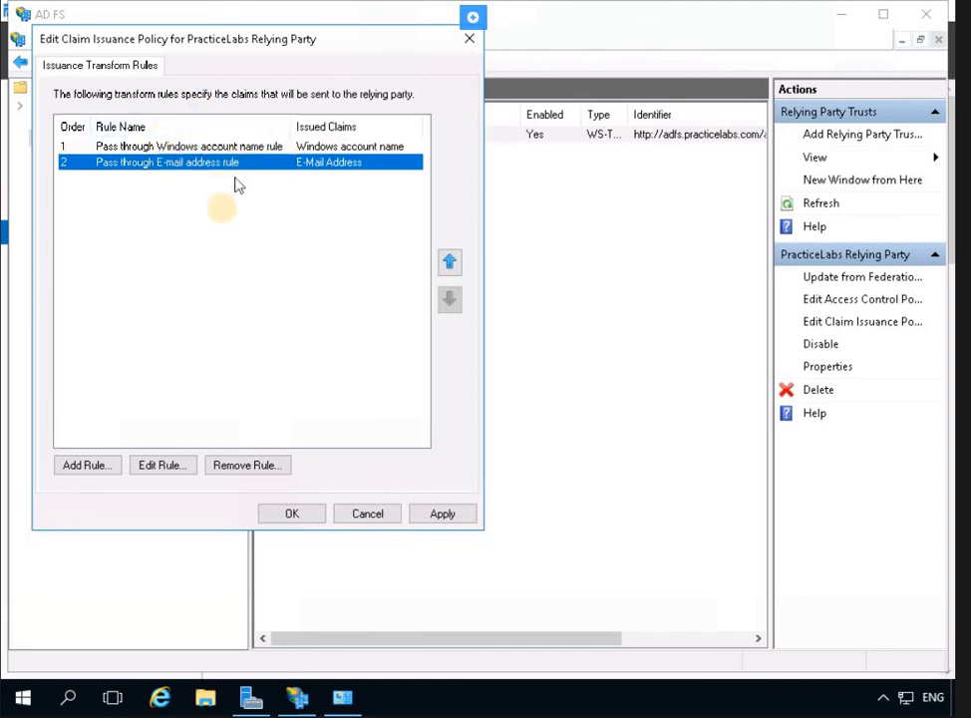
# Start a third issuance rule from the Pass Through or Filter an Incoming Claim template, named Pass through UPN rule.
pyautogui.click(224, 280)
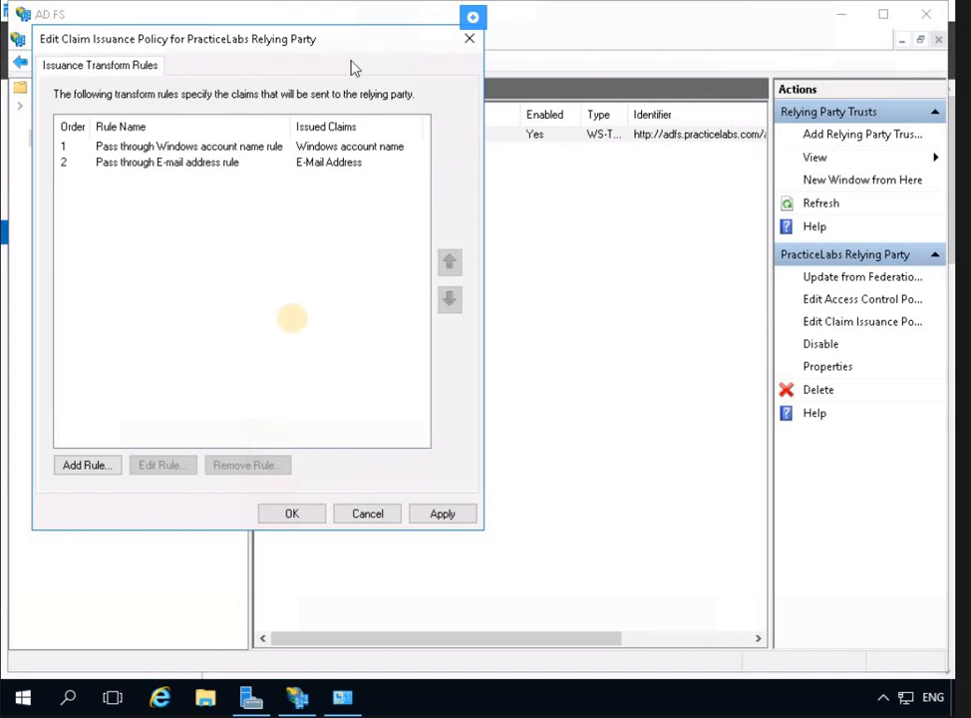
pyautogui.moveTo(351, 67); pyautogui.dragTo(386, 81)
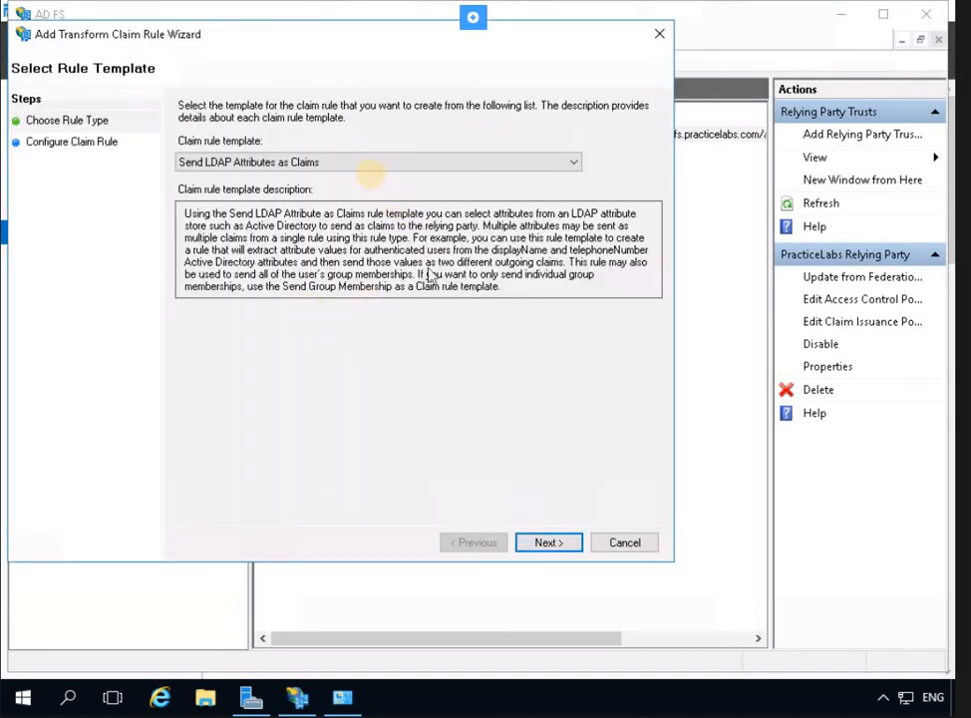
pyautogui.click(369, 161)
pyautogui.click(368, 161)
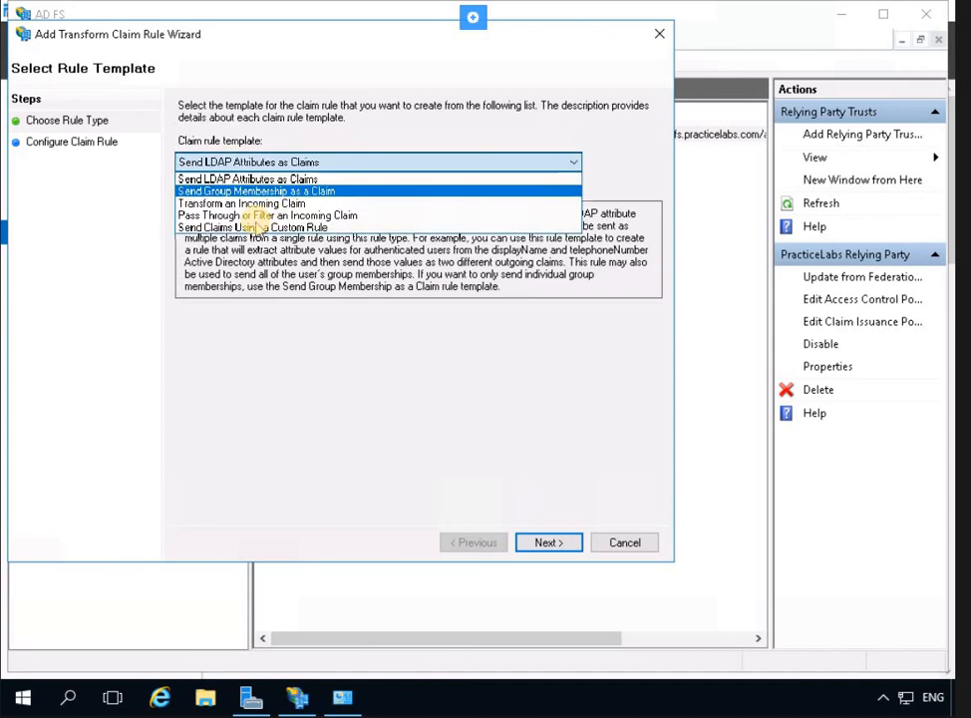
pyautogui.click(258, 217)
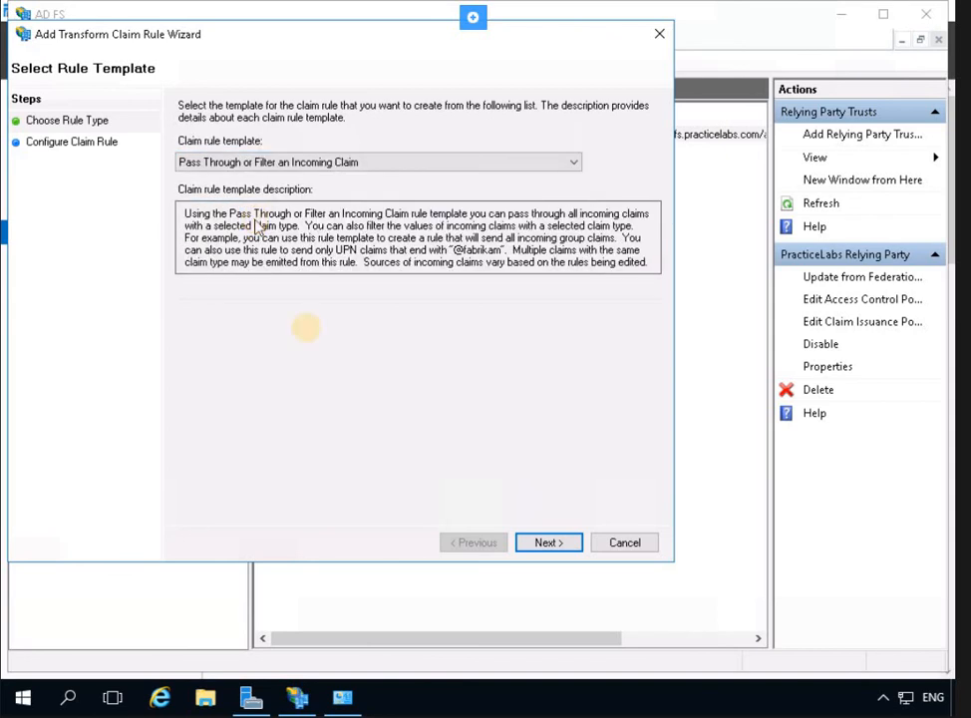
pyautogui.click(549, 543)
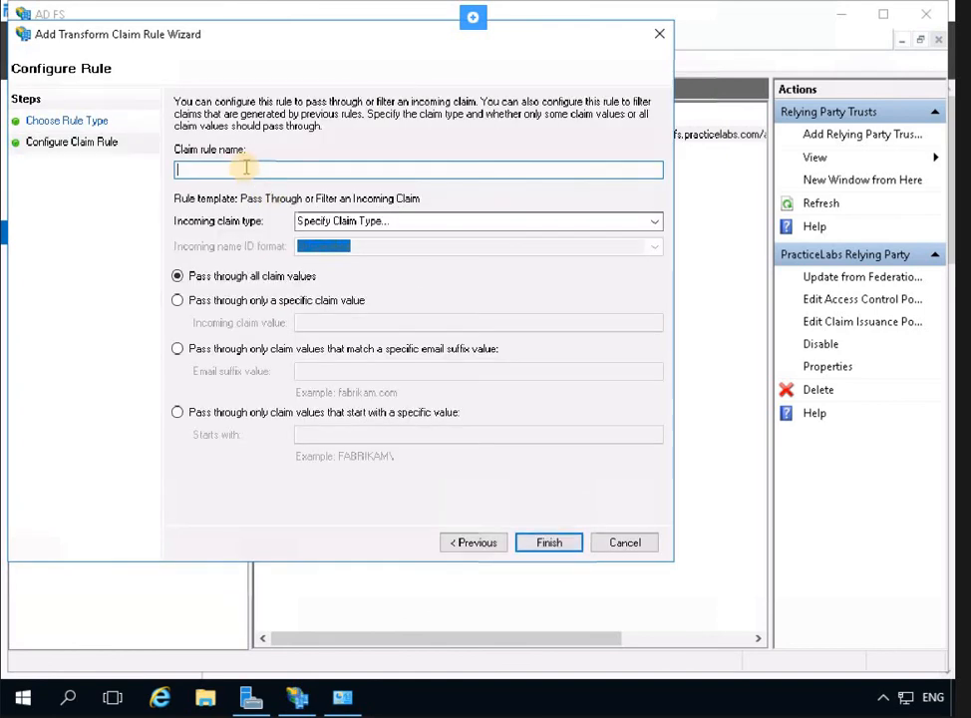
pyautogui.write('Pass through UP')
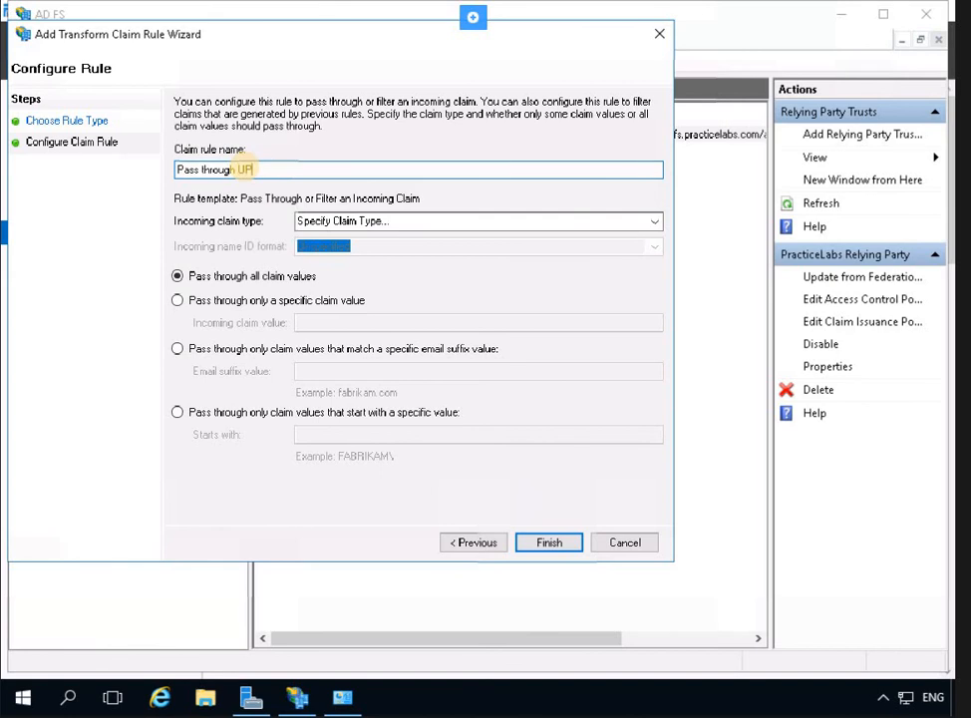
pyautogui.write('N rule')
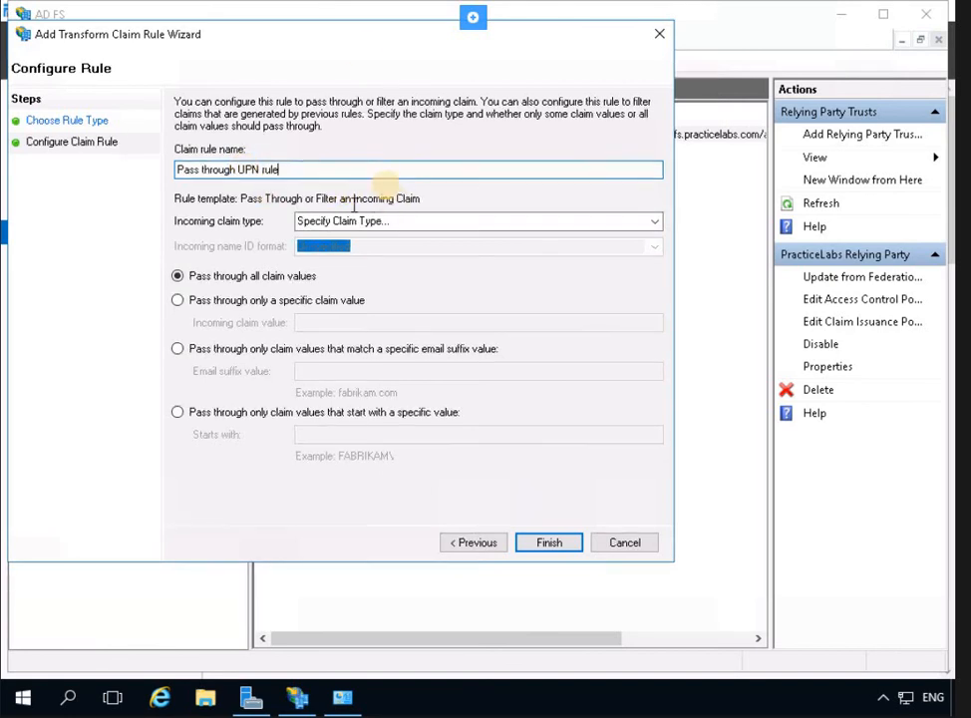
# Set the UPN rule's incoming claim type to UPN and save it passing through all claim values.
pyautogui.click(400, 229)
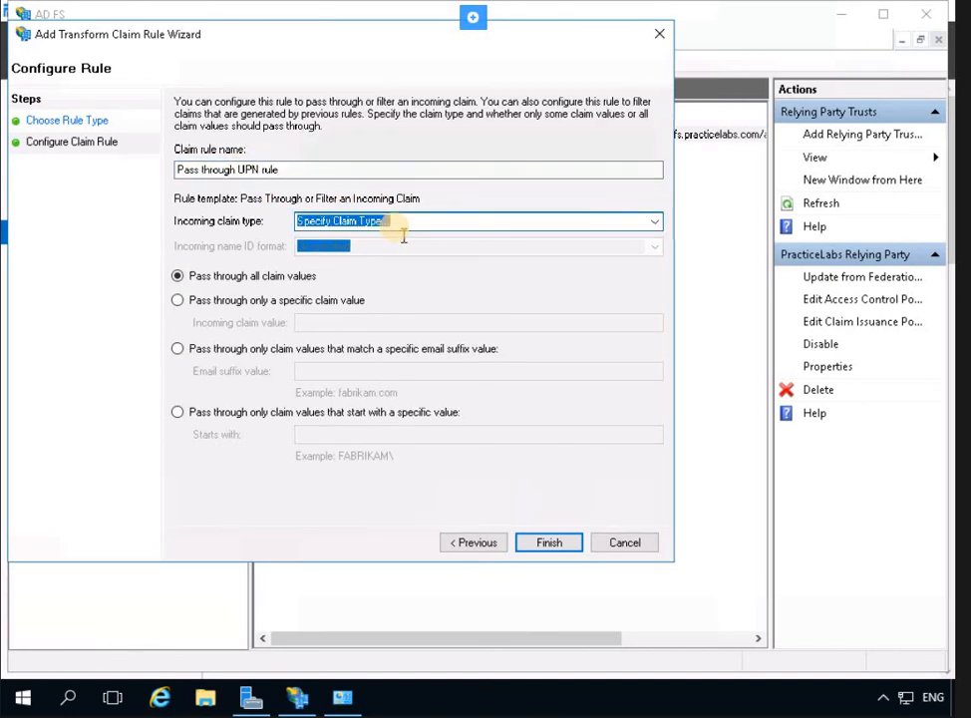
pyautogui.click(653, 220)
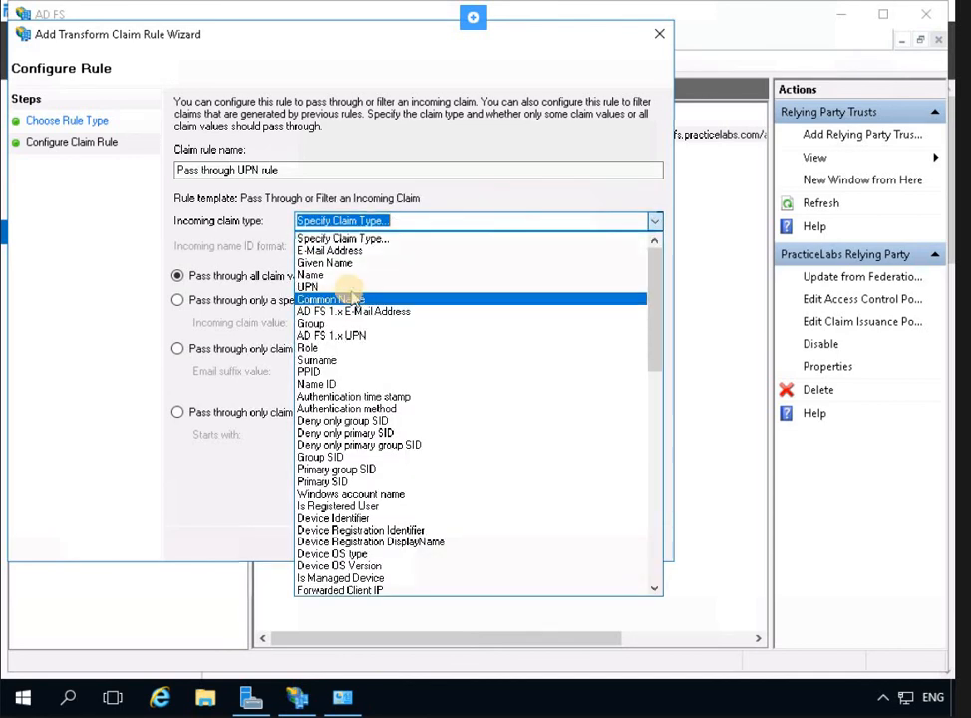
pyautogui.click(332, 285)
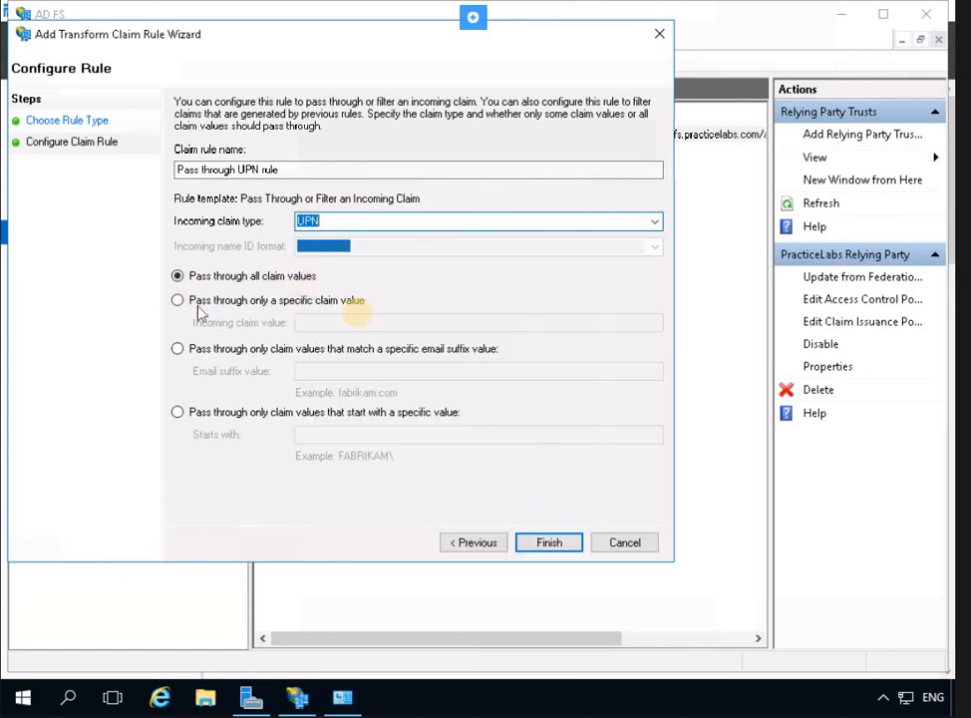
pyautogui.click(568, 543)
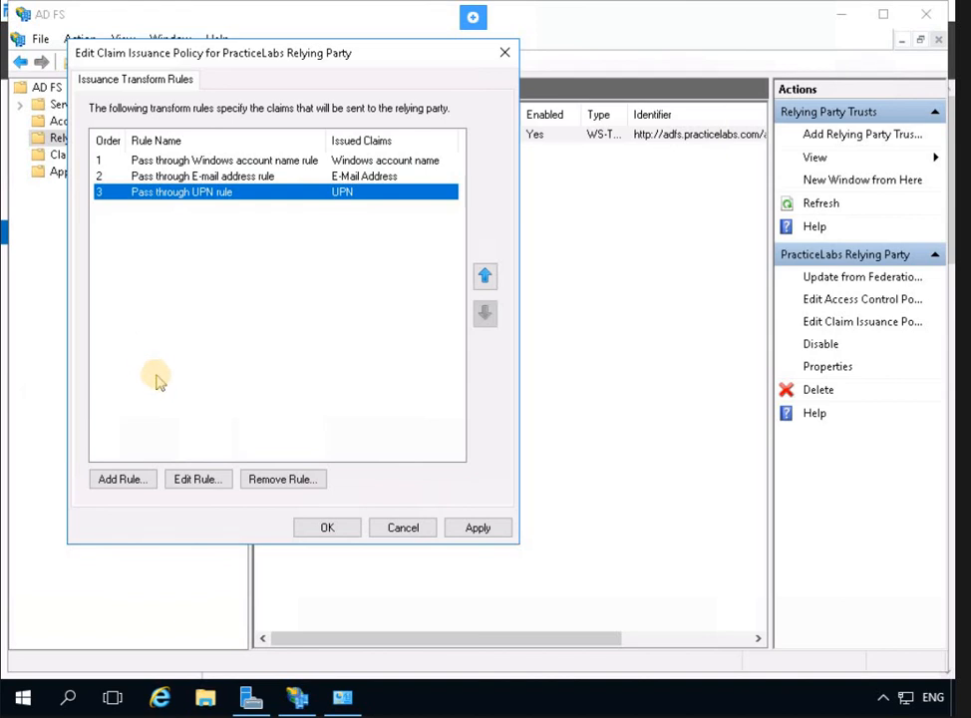
# Start a fourth issuance rule from the Pass Through or Filter an Incoming Claim template, named Pass through Name Rule.
pyautogui.click(121, 480)
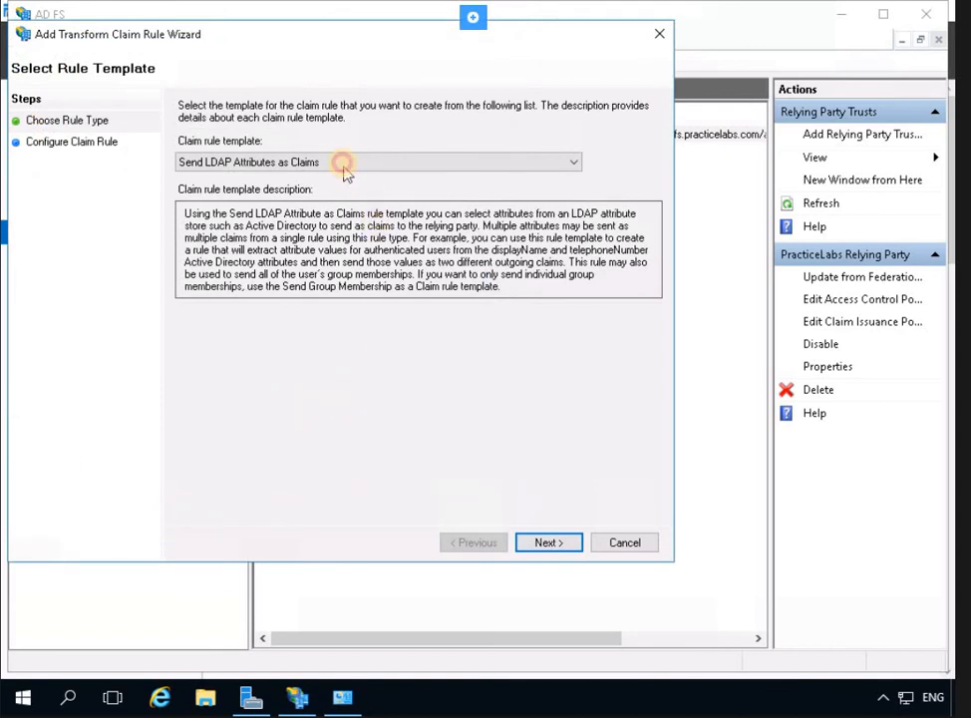
pyautogui.click(343, 165)
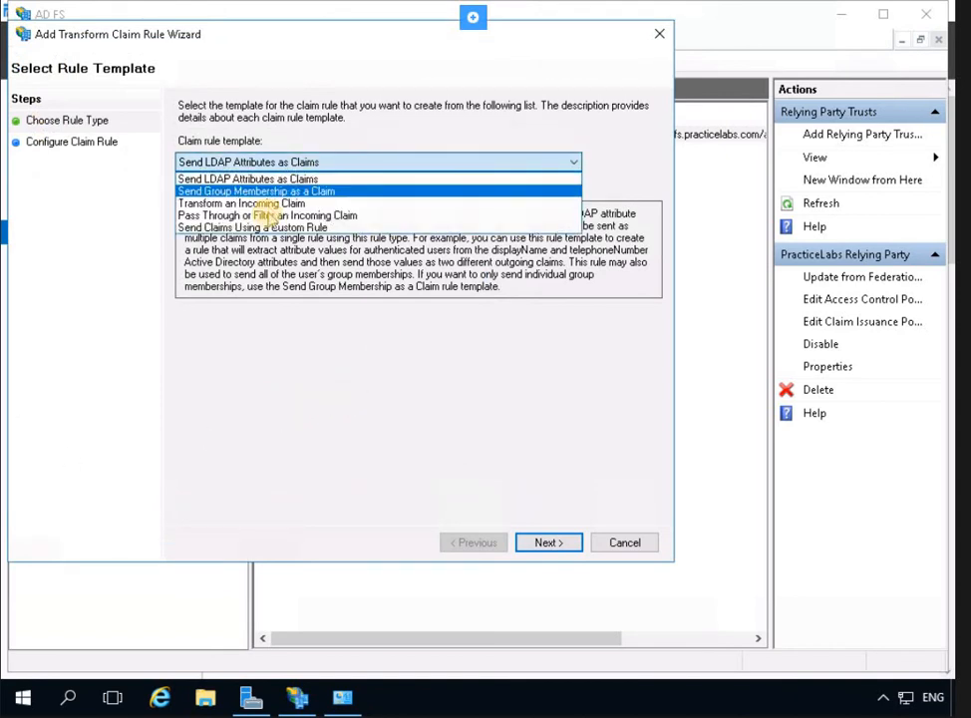
pyautogui.click(267, 215)
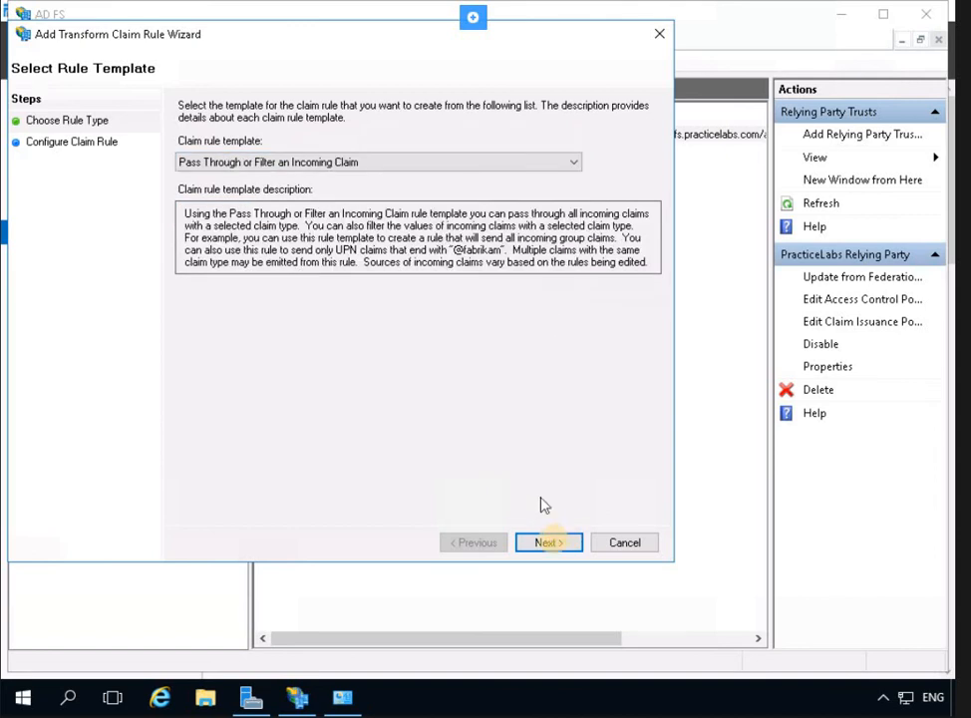
pyautogui.press('Return')
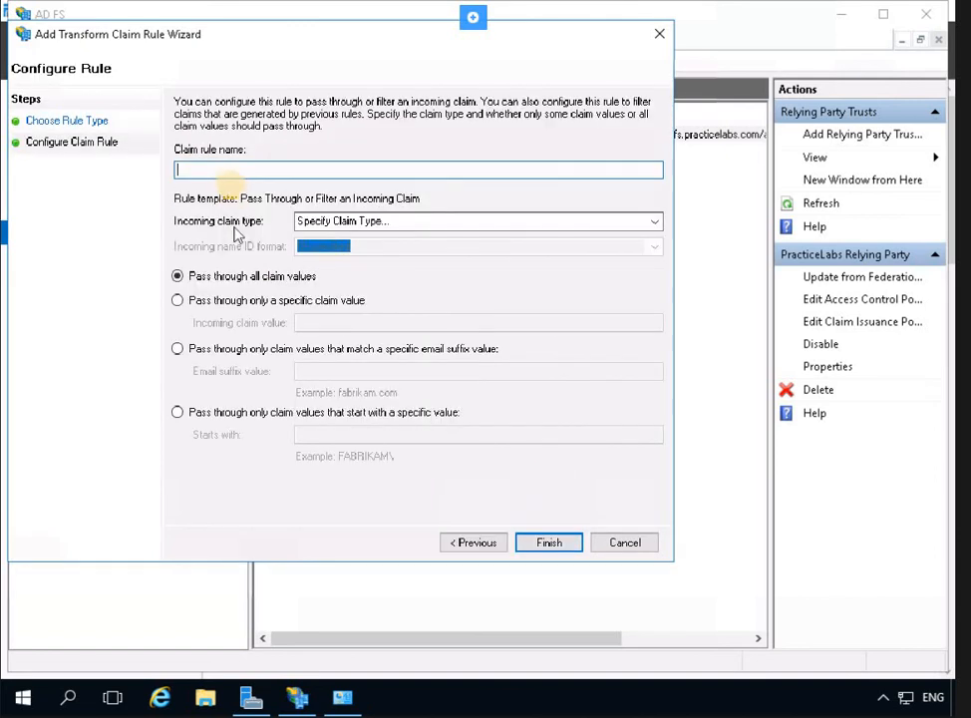
pyautogui.write('Pass through Name ')
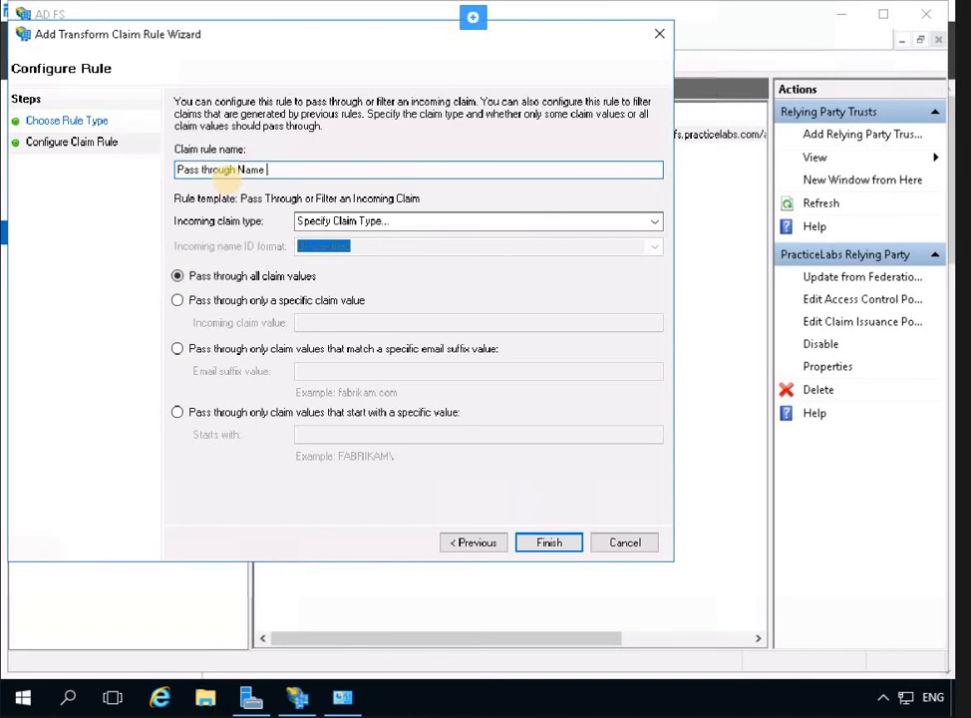
pyautogui.write('Rule')
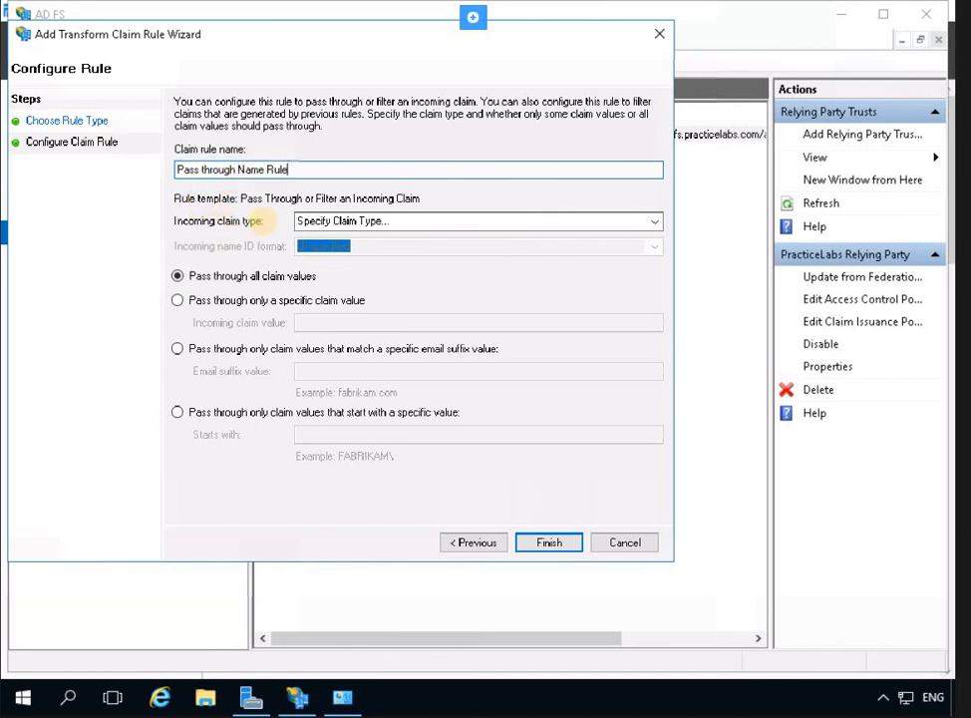
# Set the Name rule's incoming claim type to Name, finish it passing through all claim values, and apply the claim issuance policy.
pyautogui.click(654, 221)
pyautogui.write('na')
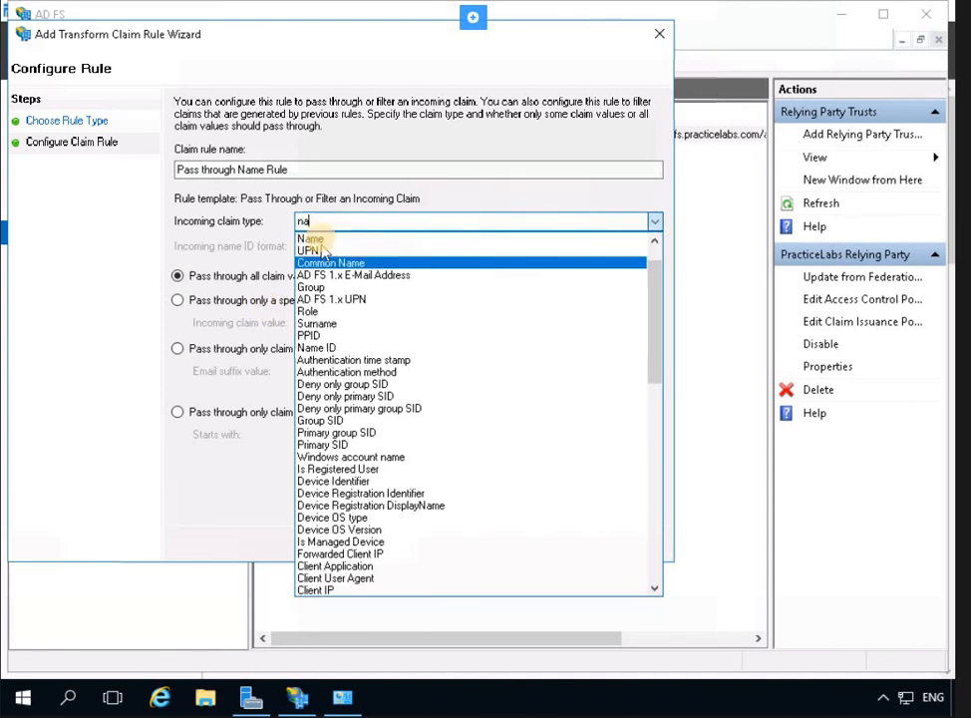
pyautogui.press('Return')
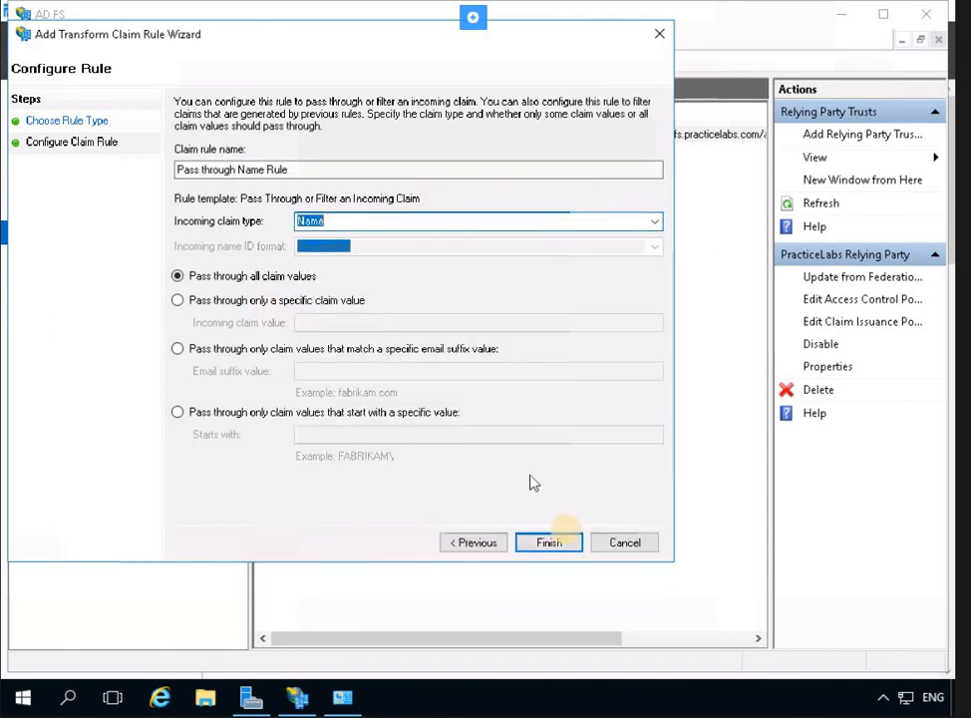
pyautogui.click(550, 543)
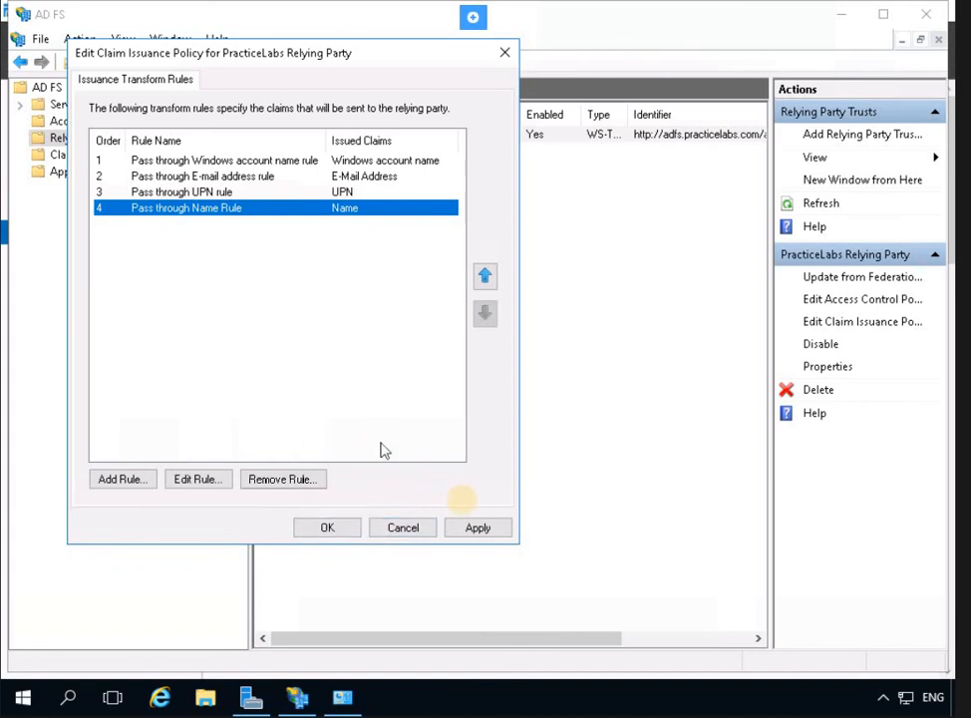
pyautogui.click(476, 529)
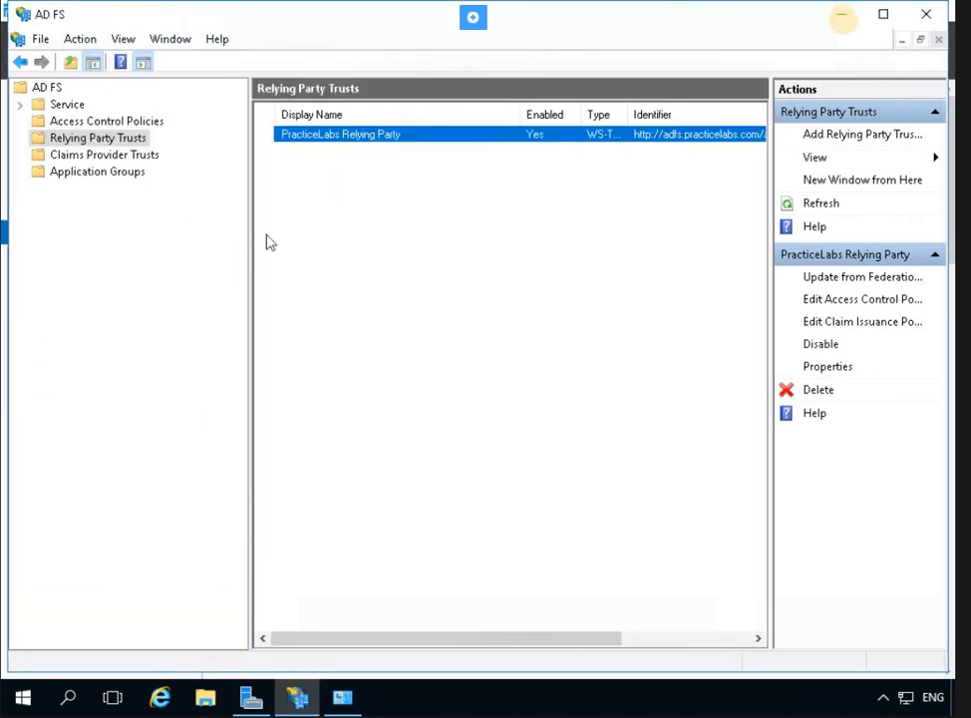
# Minimize the AD FS console and close the Network and Sharing Center and File Explorer windows.
pyautogui.click(846, 20)
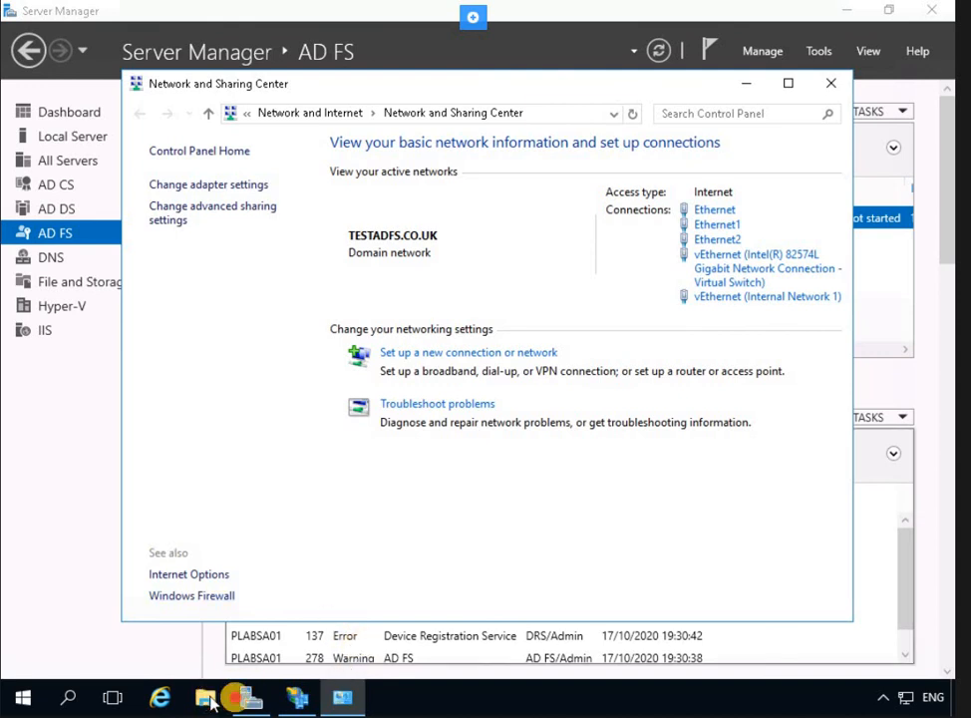
pyautogui.click(345, 698)
pyautogui.click(345, 698)
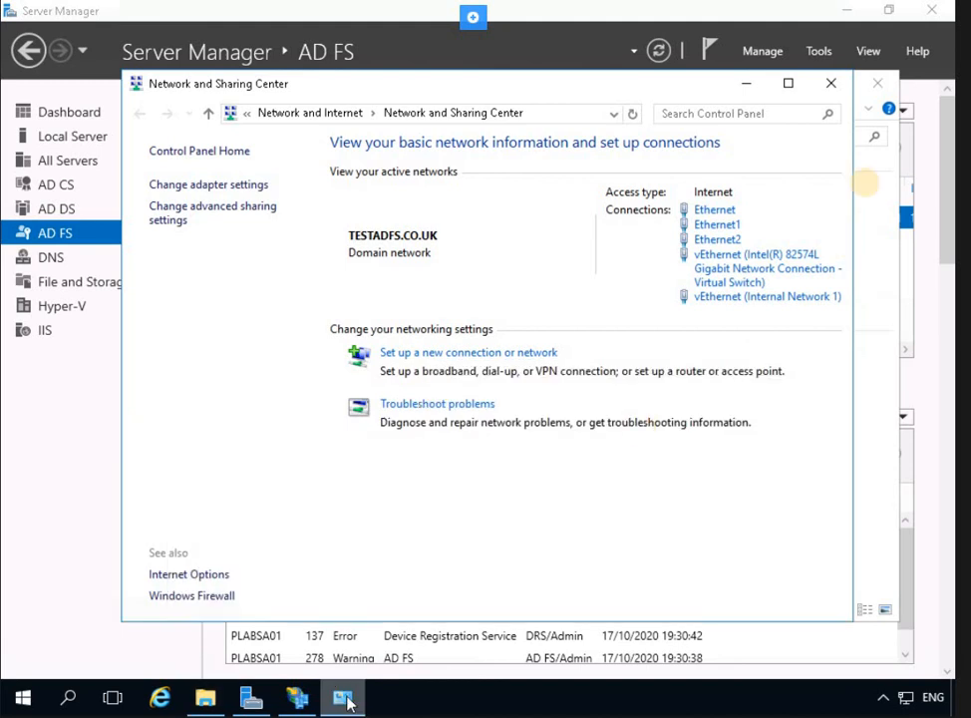
pyautogui.click(832, 89)
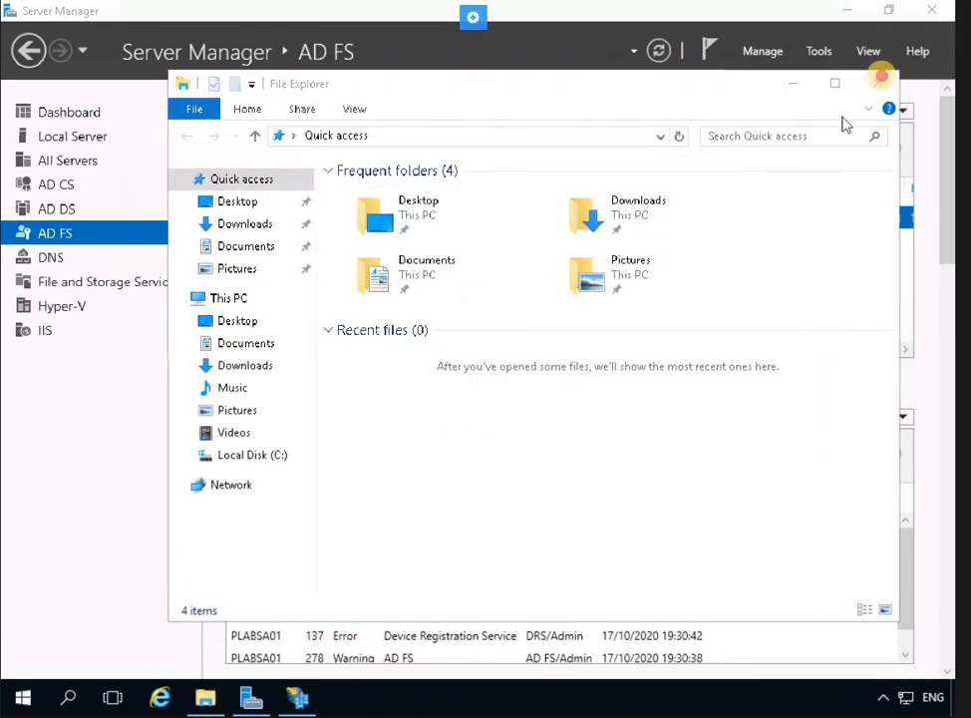
pyautogui.click(882, 86)
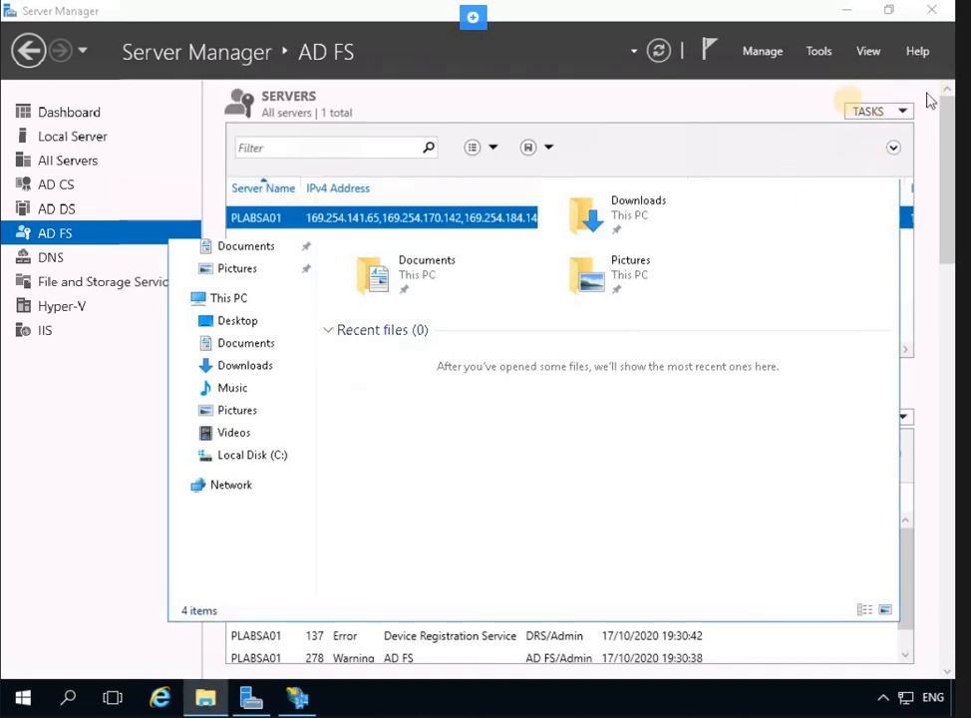
# Open AD FS Management and test the federation metadata URL in the PracticeLabs Relying Party trust's monitoring properties.
pyautogui.click(817, 51)
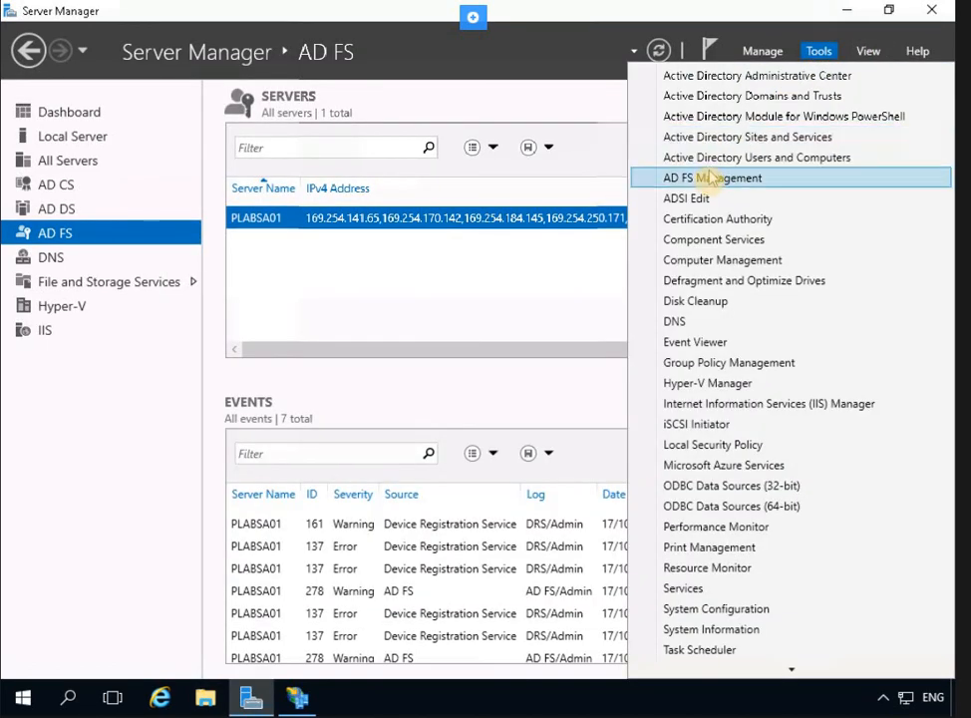
pyautogui.click(710, 180)
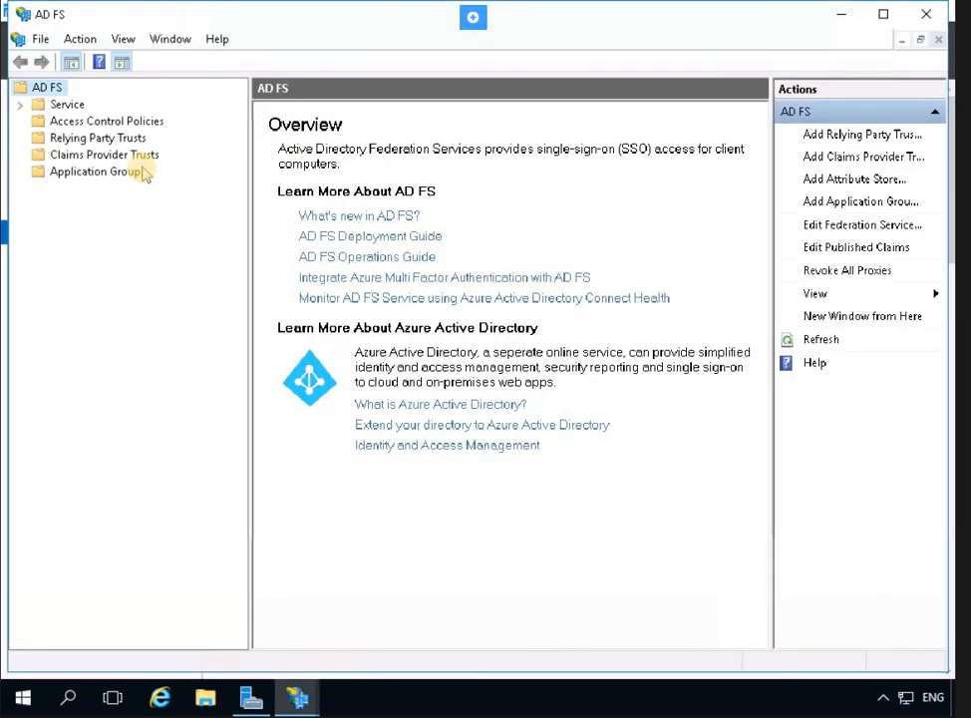
pyautogui.click(82, 138)
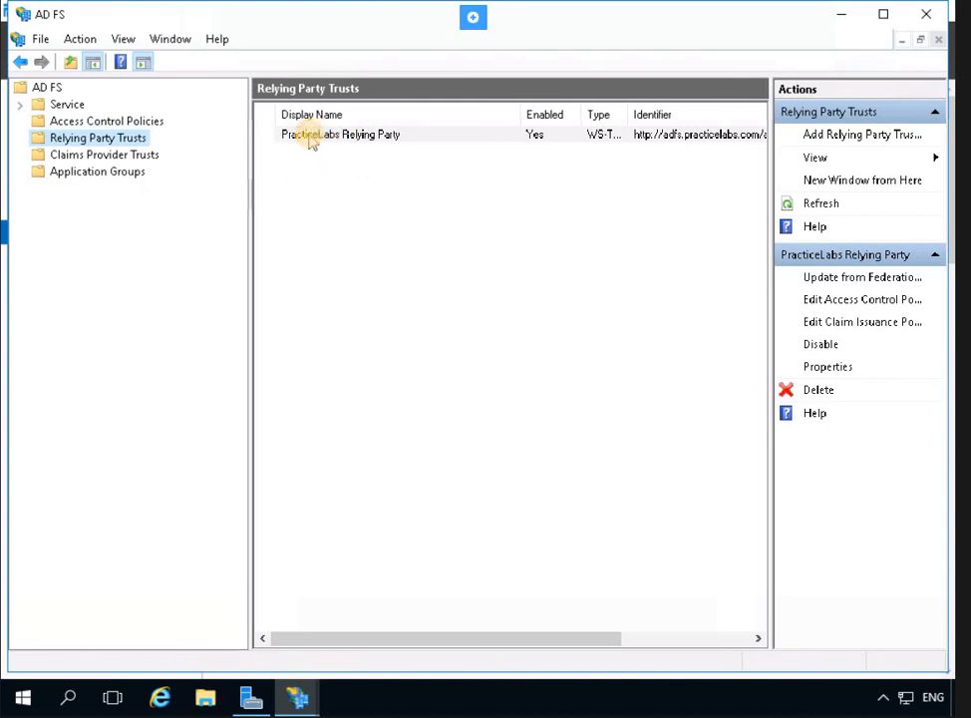
pyautogui.click(312, 140)
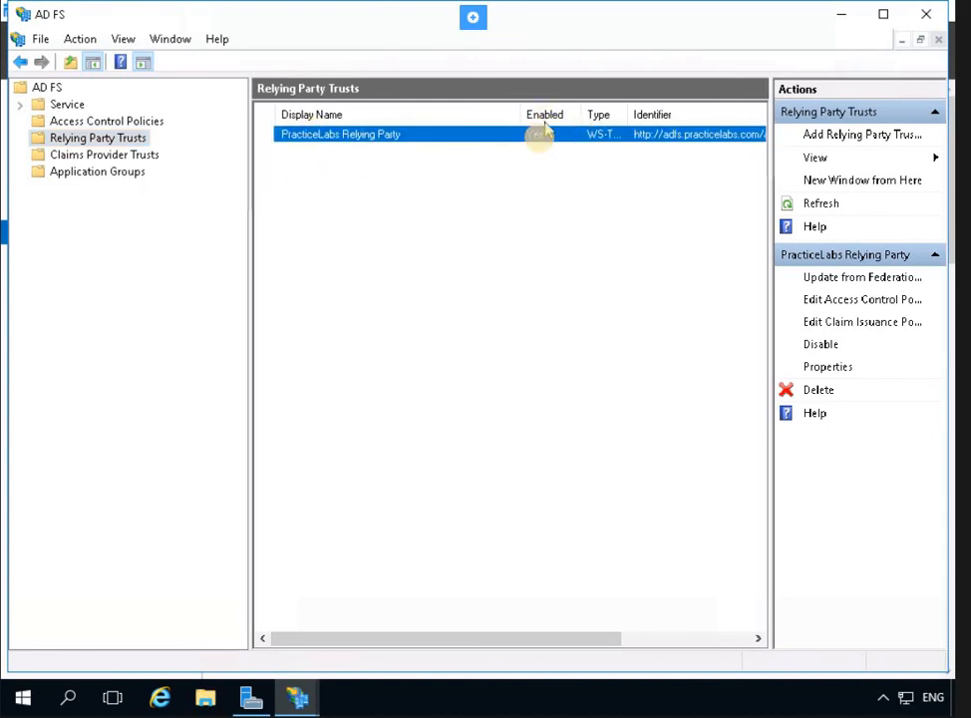
pyautogui.rightClick(359, 141)
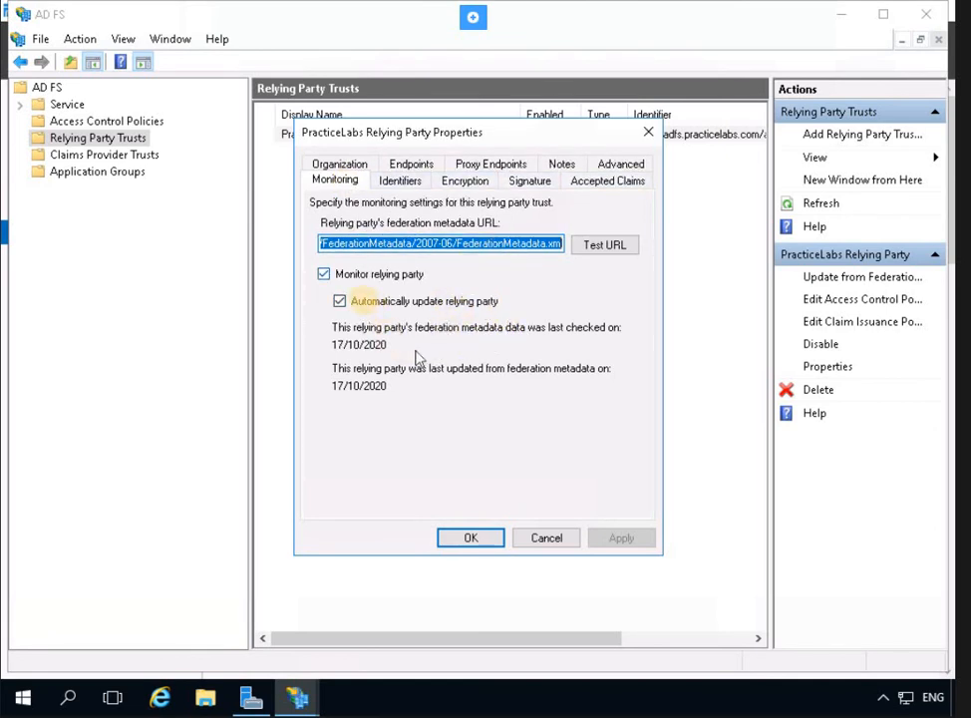
pyautogui.click(612, 245)
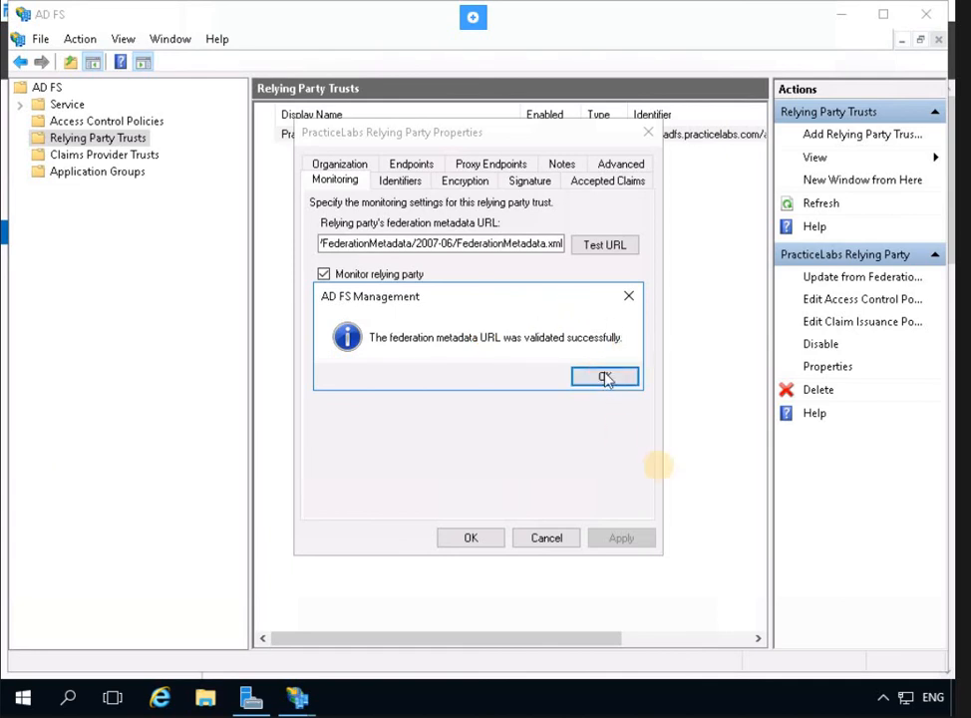
pyautogui.press('Return')
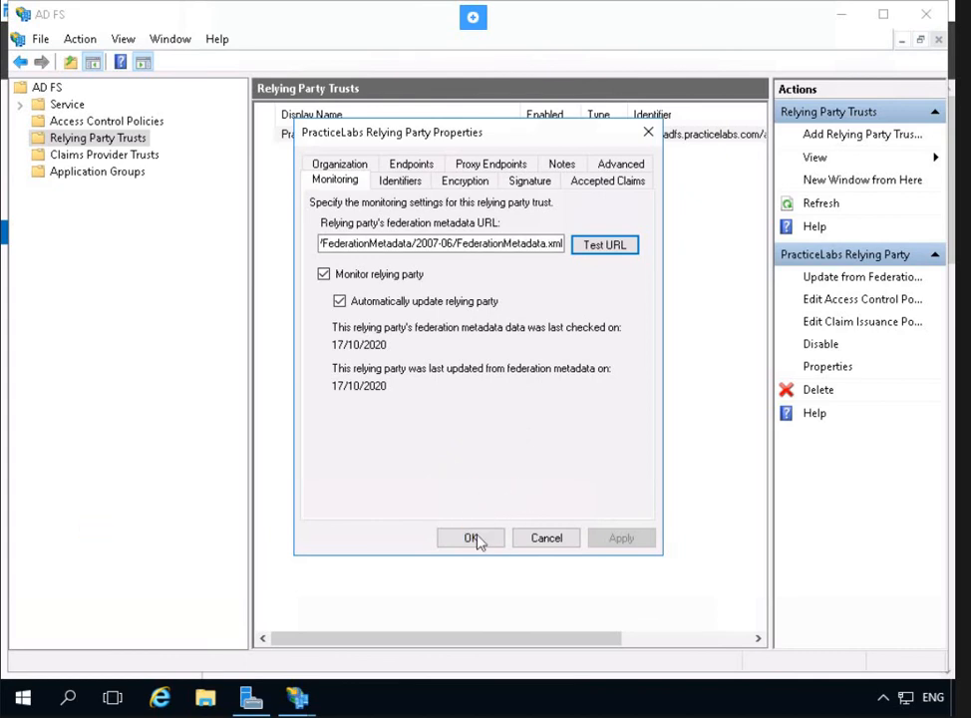
pyautogui.press('Return')
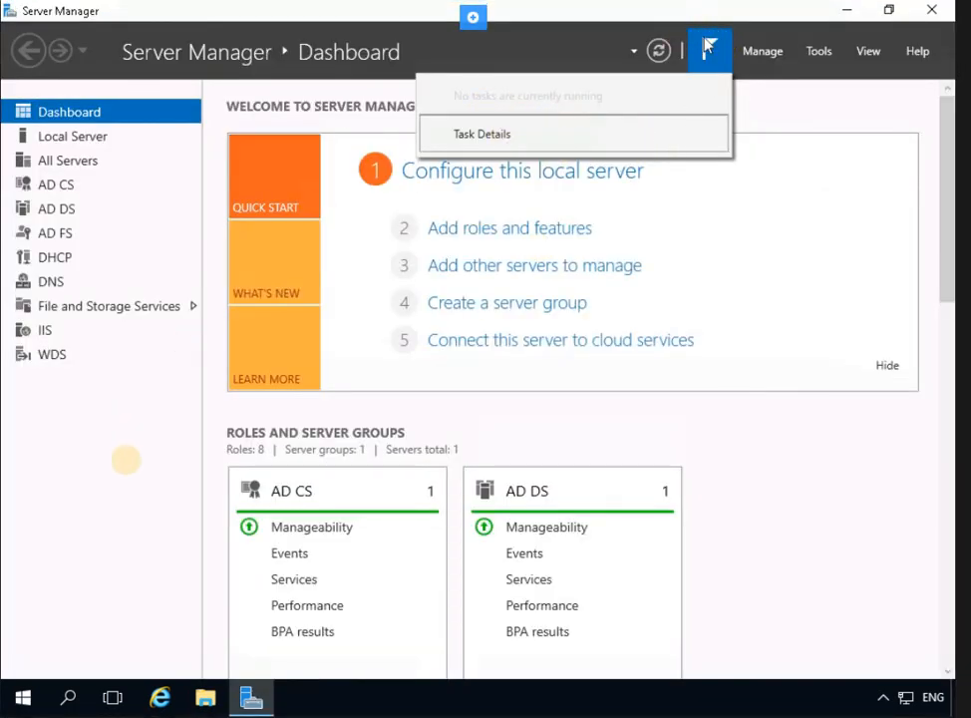
# On the PRACTICELABS.COM server, open the advanced proxy settings of the LAN connection through Internet Options.
pyautogui.click(124, 473)
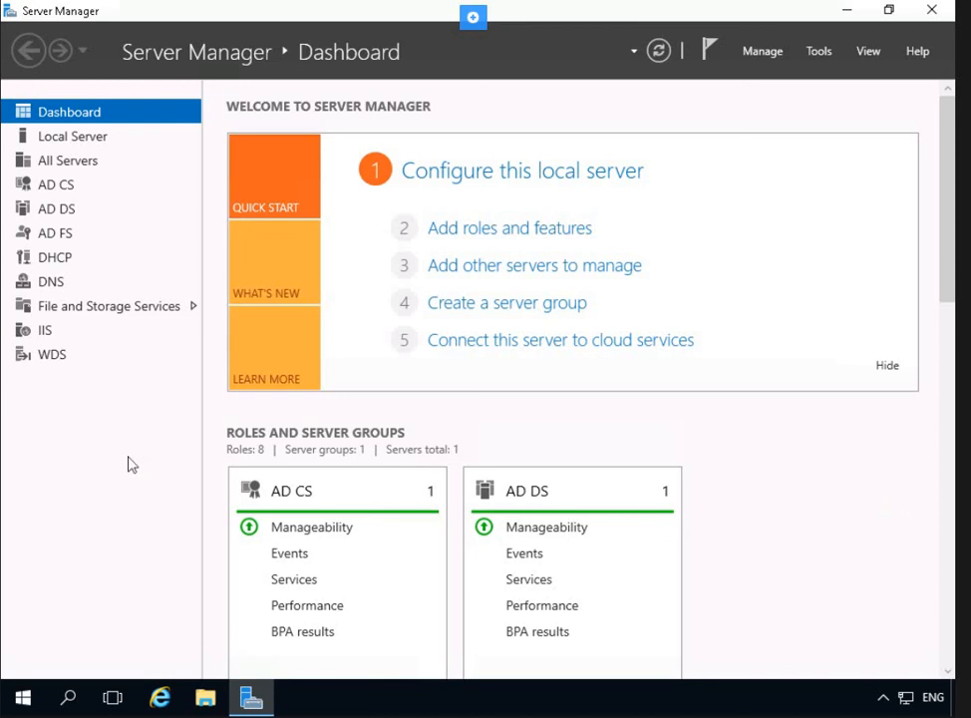
pyautogui.rightClick(902, 703)
pyautogui.click(817, 689)
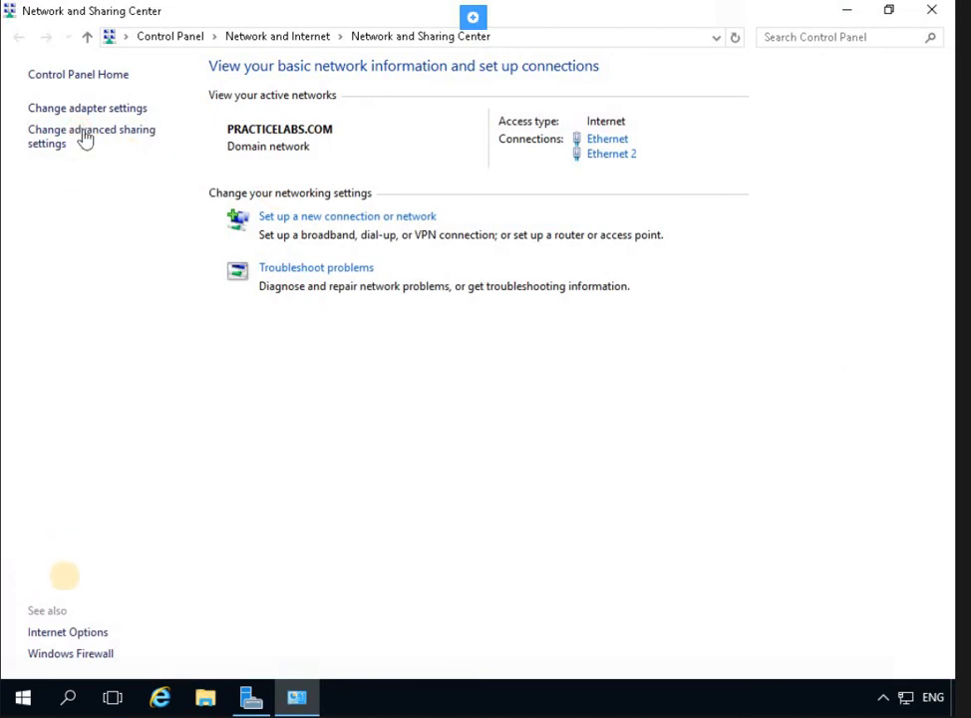
pyautogui.click(84, 632)
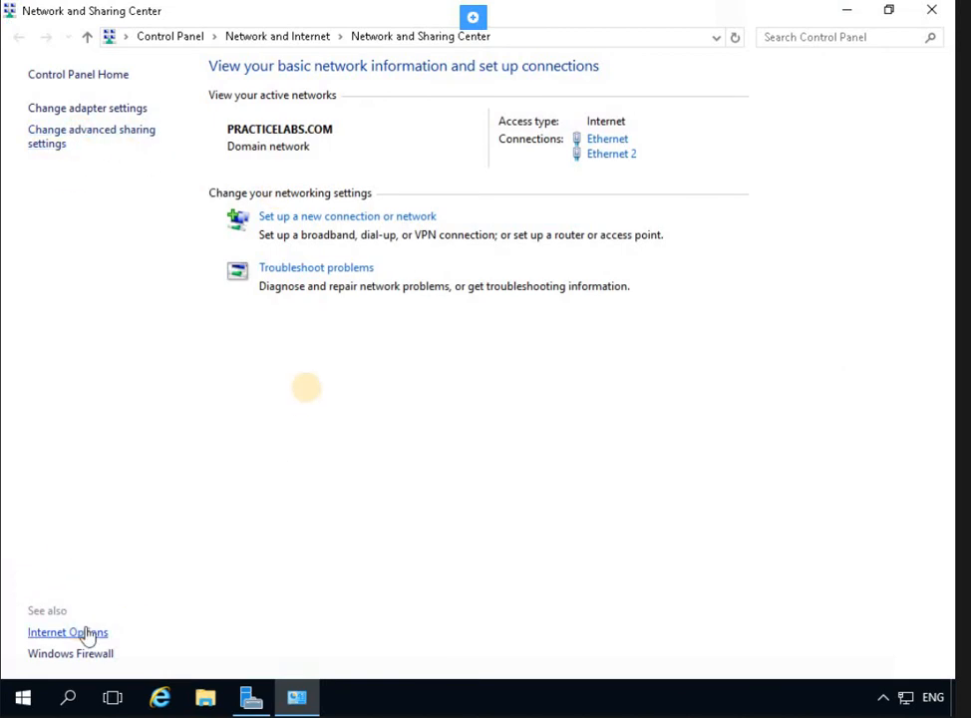
pyautogui.click(378, 191)
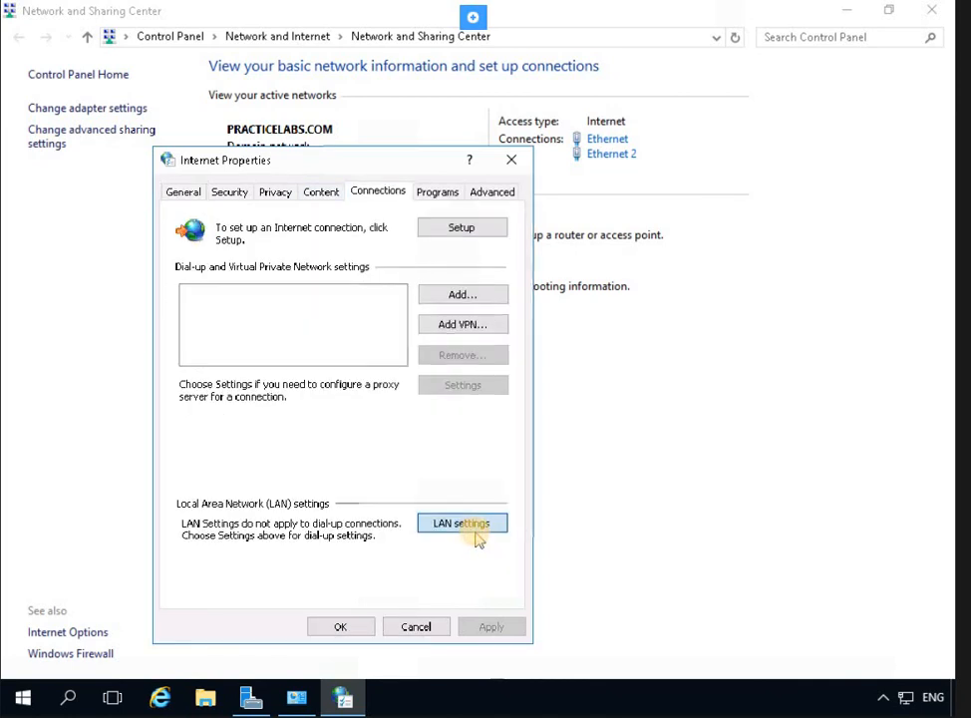
pyautogui.click(475, 536)
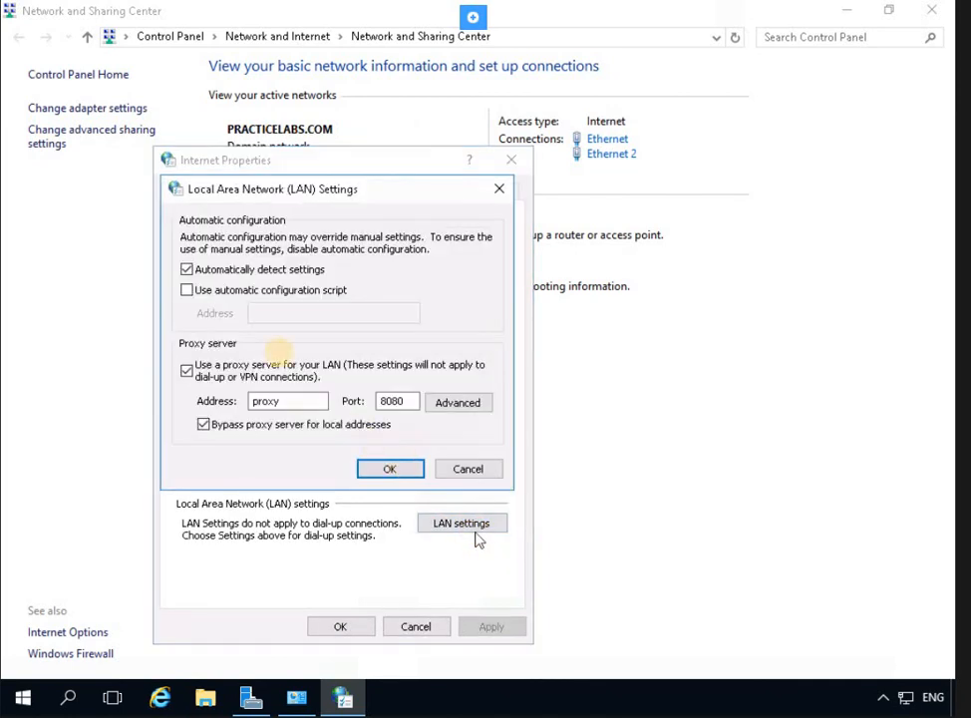
pyautogui.click(457, 402)
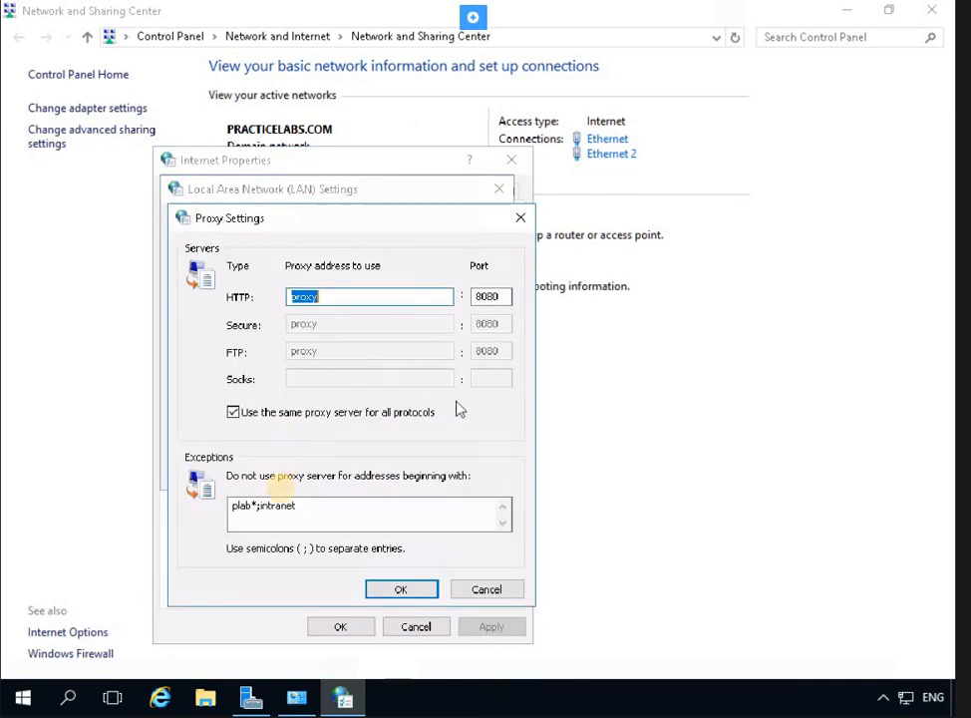
# Add adfs* to the proxy server exceptions and save the proxy, LAN and Internet settings.
pyautogui.click(340, 508)
pyautogui.write(';adfs')
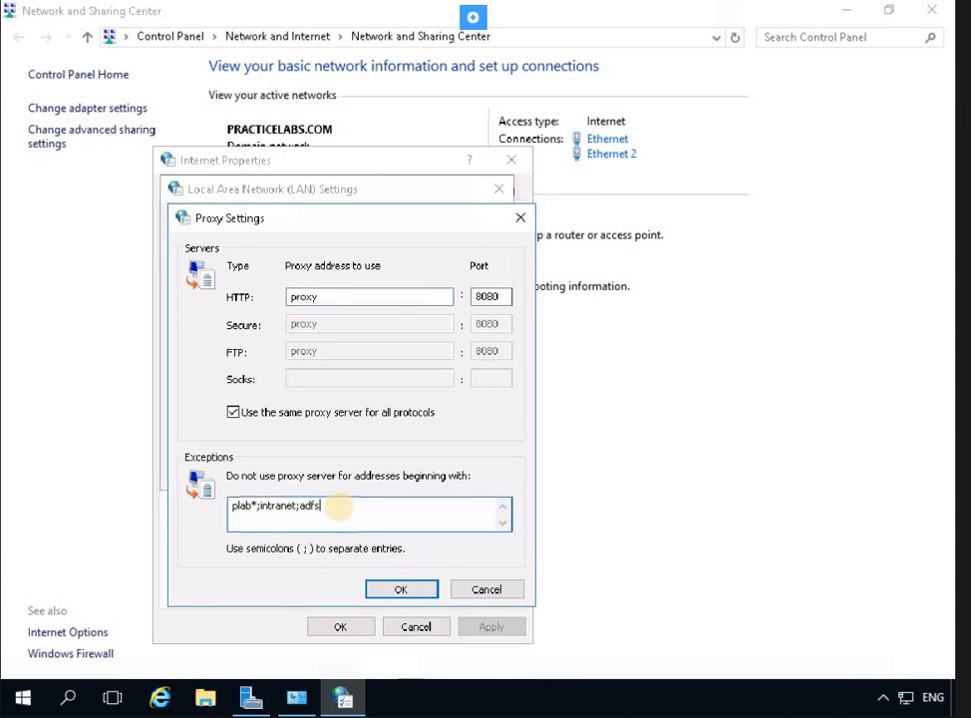
pyautogui.write('*')
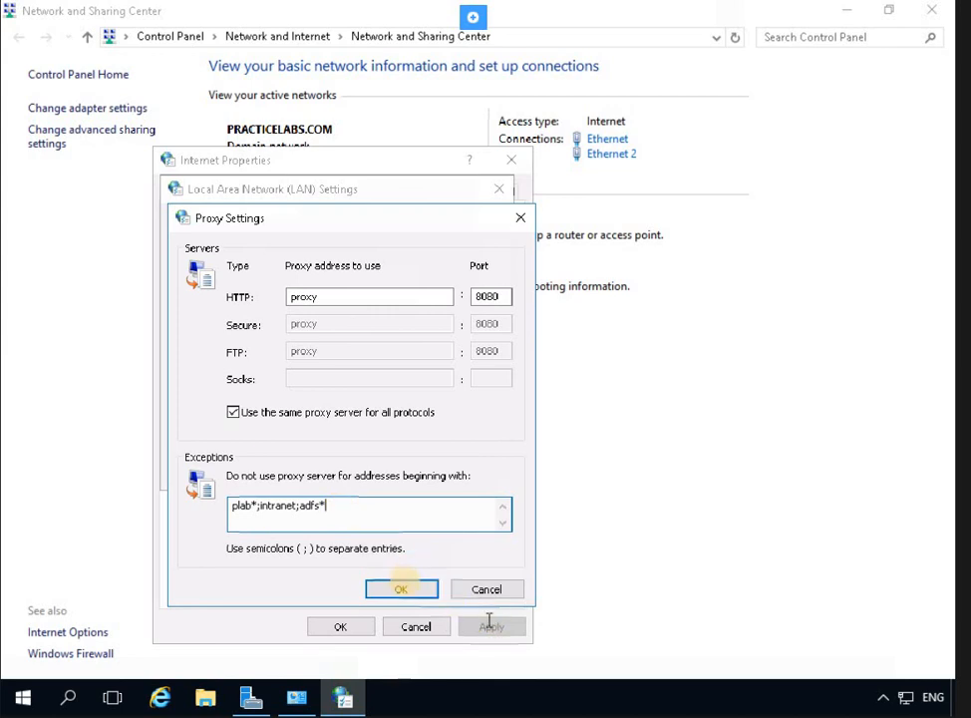
pyautogui.click(408, 590)
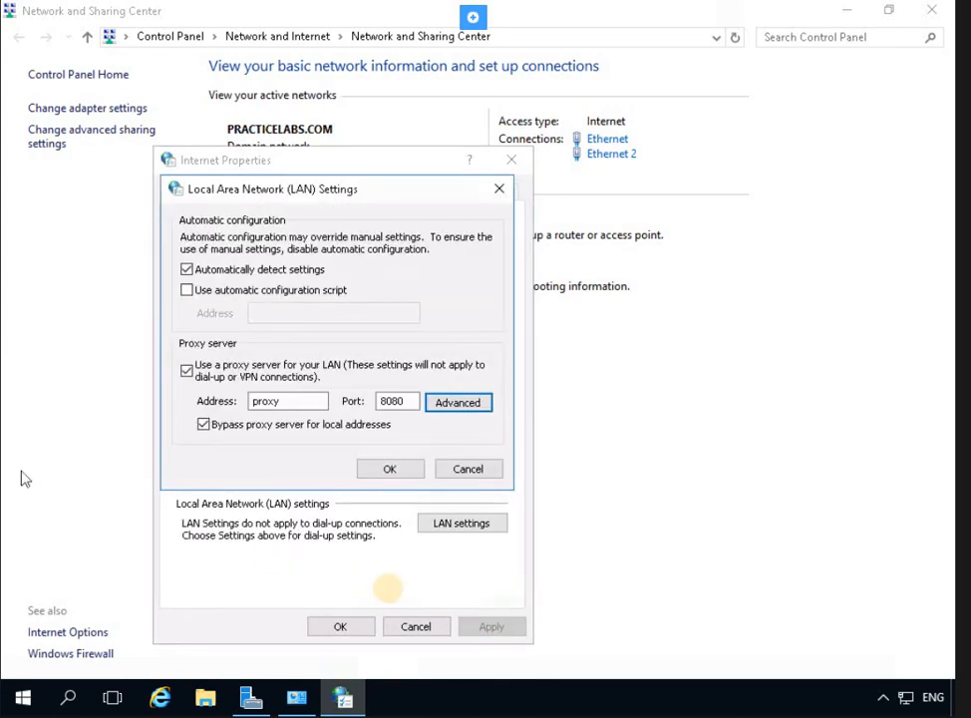
pyautogui.click(104, 580)
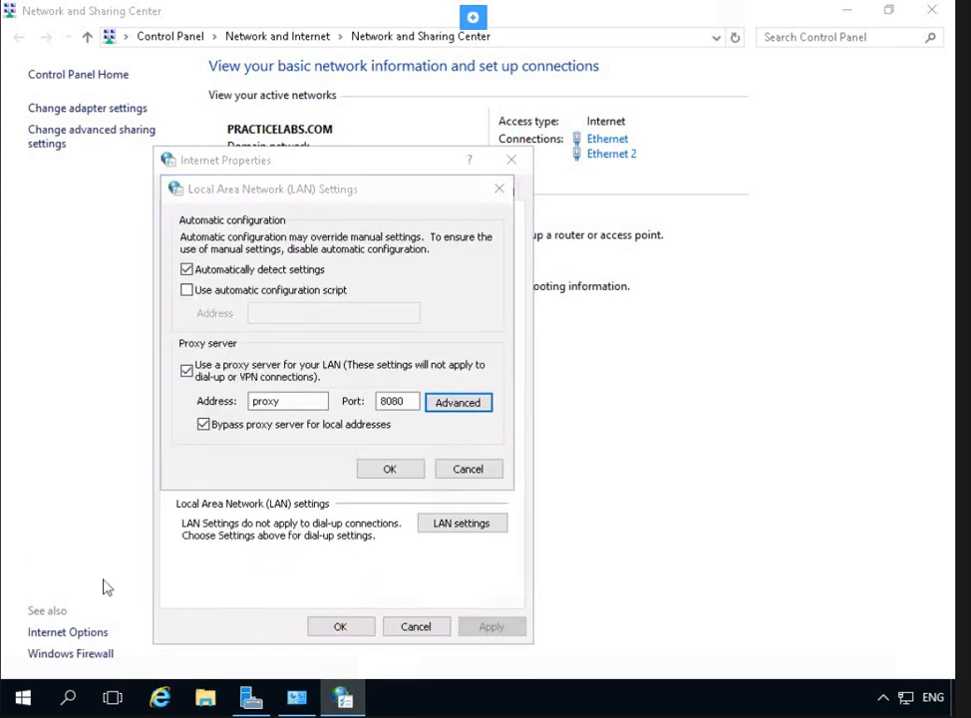
pyautogui.click(319, 471)
pyautogui.click(388, 468)
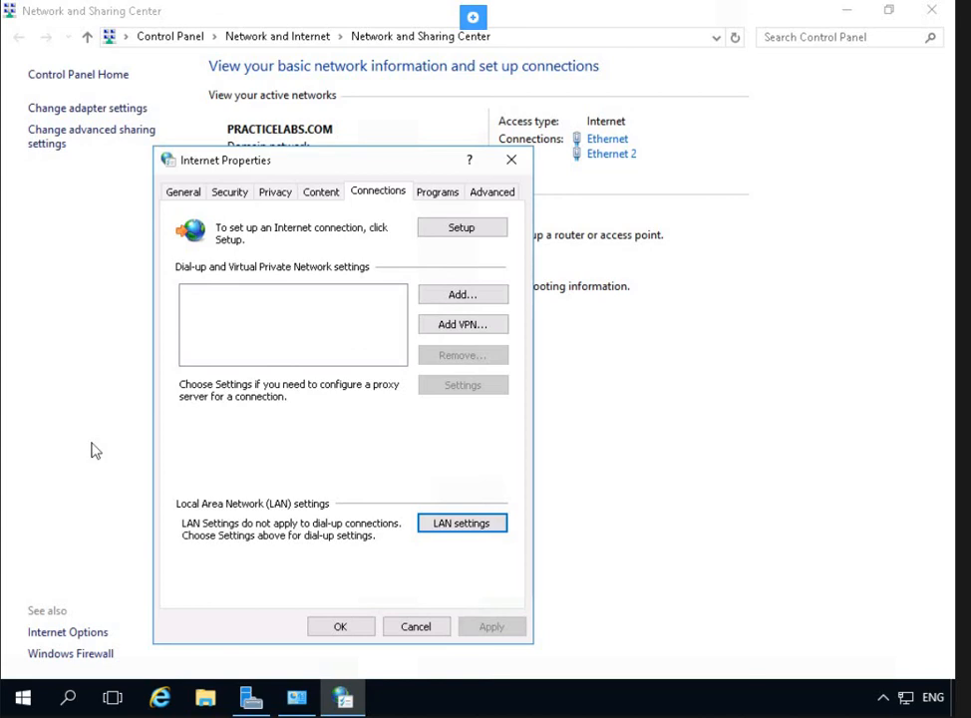
pyautogui.click(347, 628)
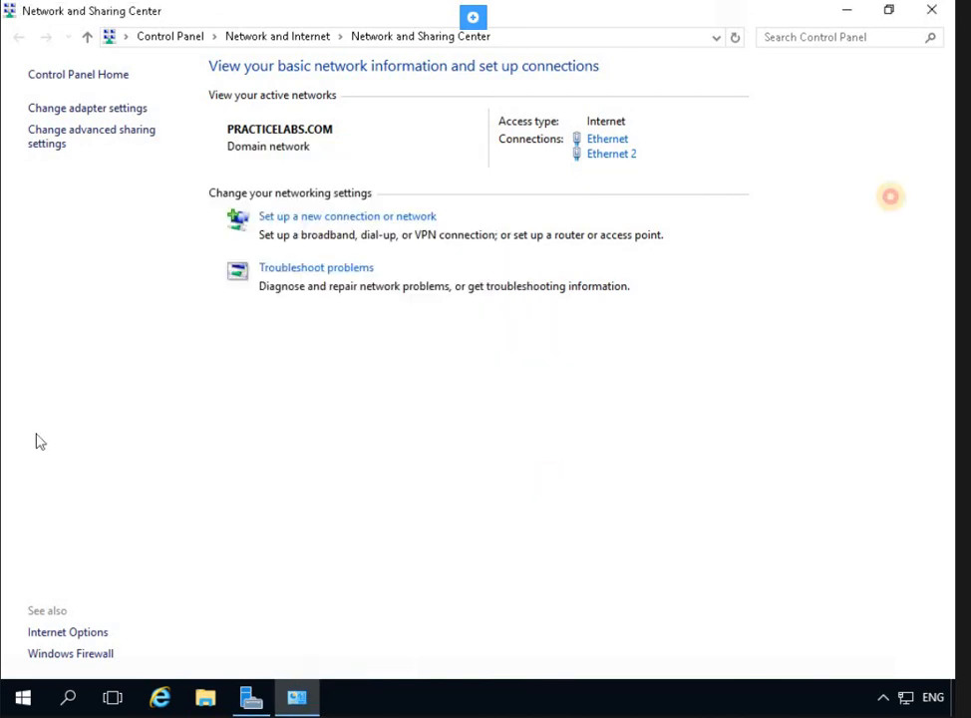
# Open AD FS Management from Server Manager and start adding a new claims provider trust.
pyautogui.click(247, 700)
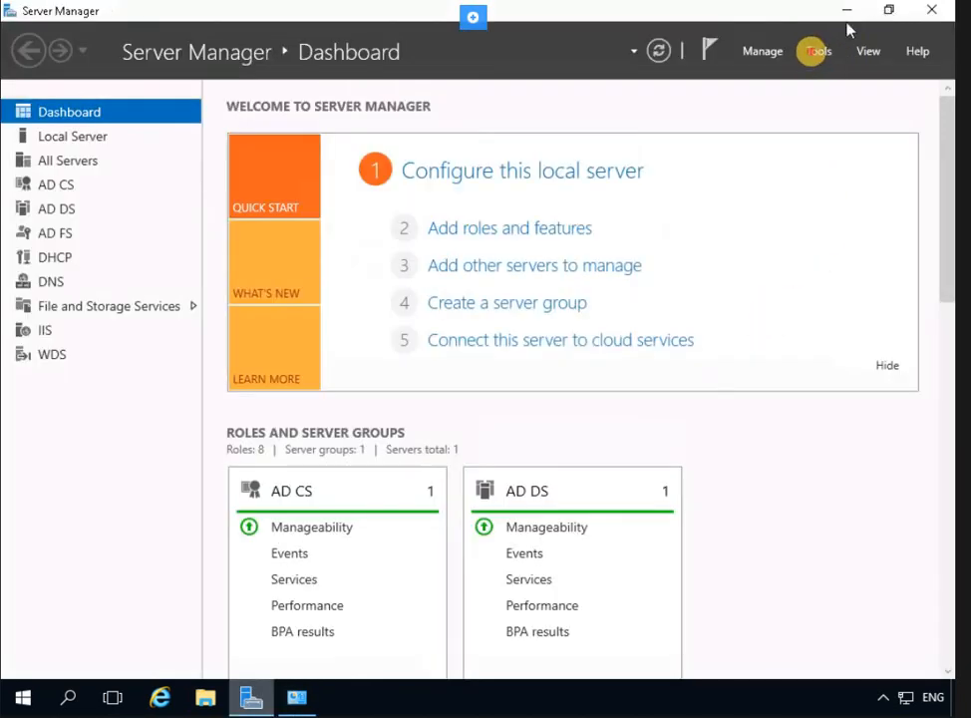
pyautogui.click(816, 51)
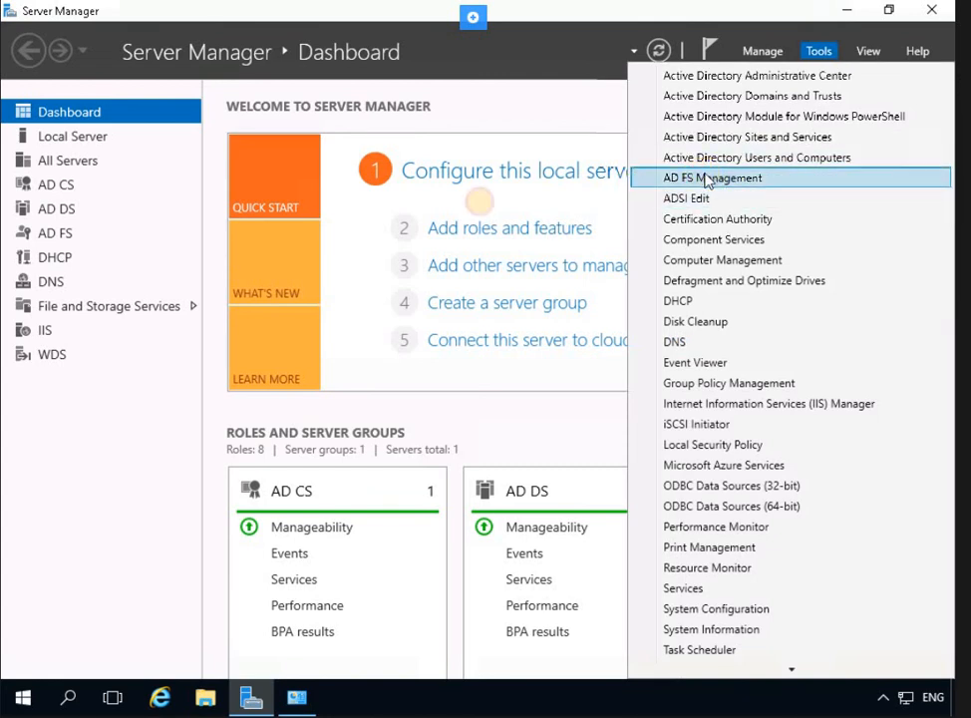
pyautogui.click(22, 280)
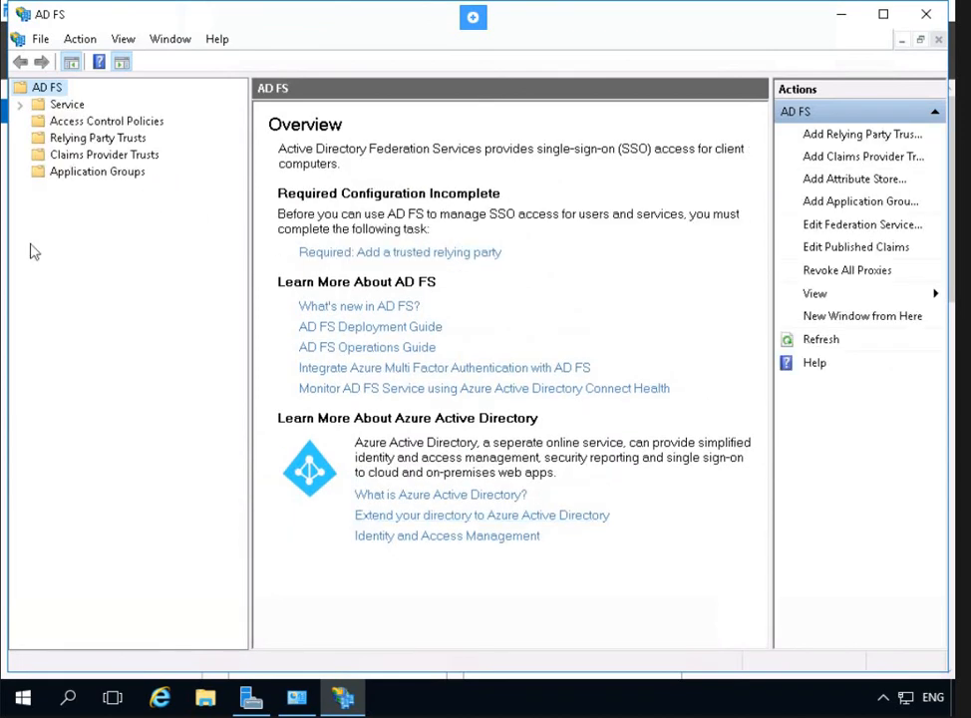
pyautogui.click(75, 161)
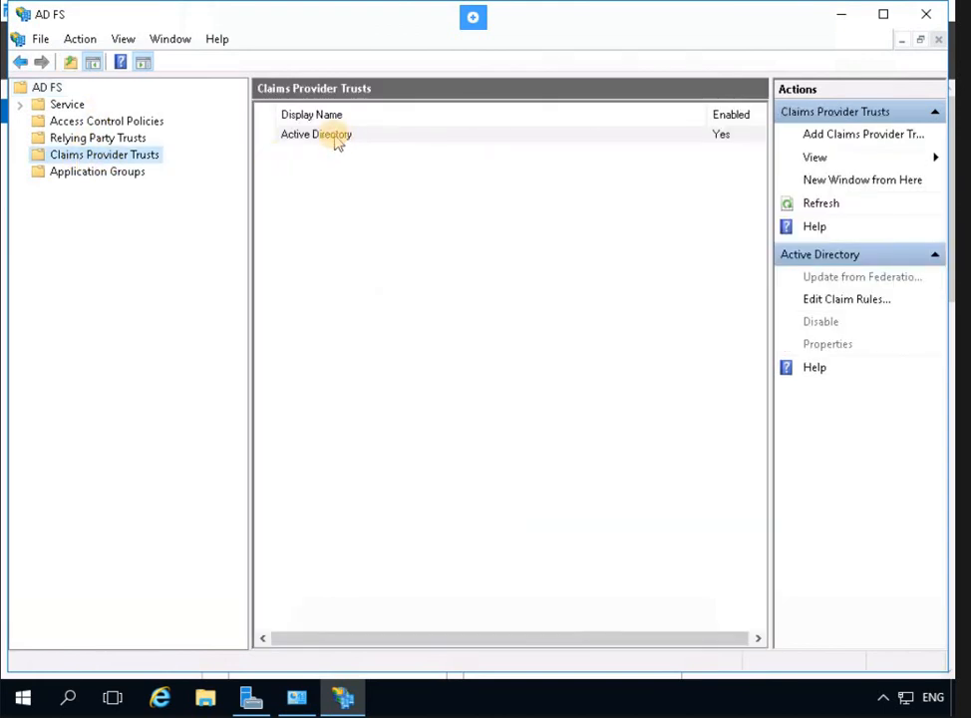
pyautogui.click(336, 142)
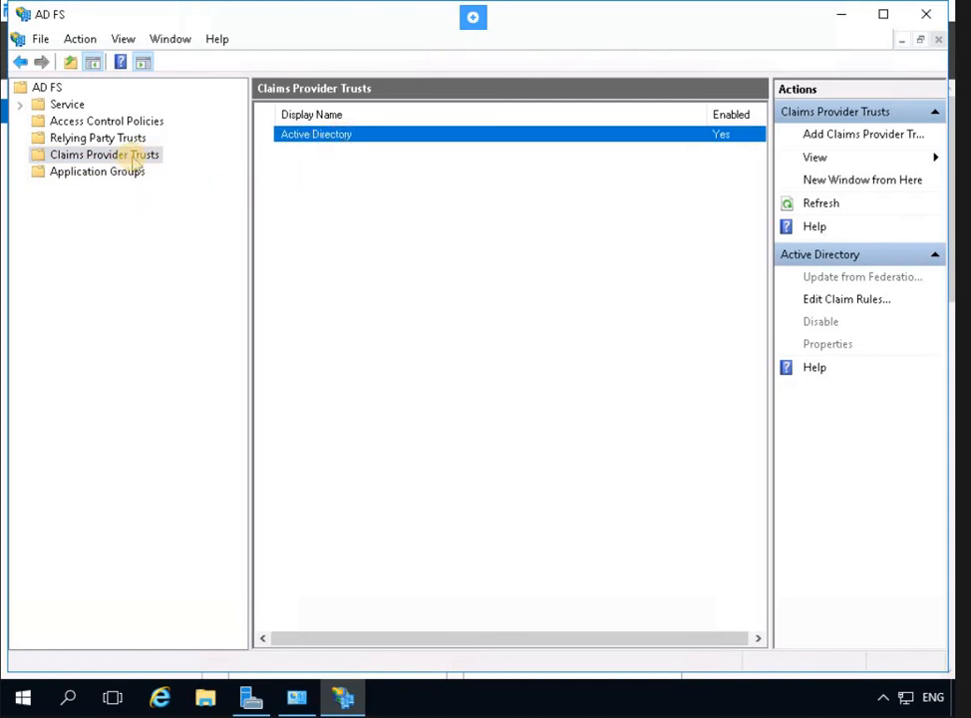
pyautogui.rightClick(133, 156)
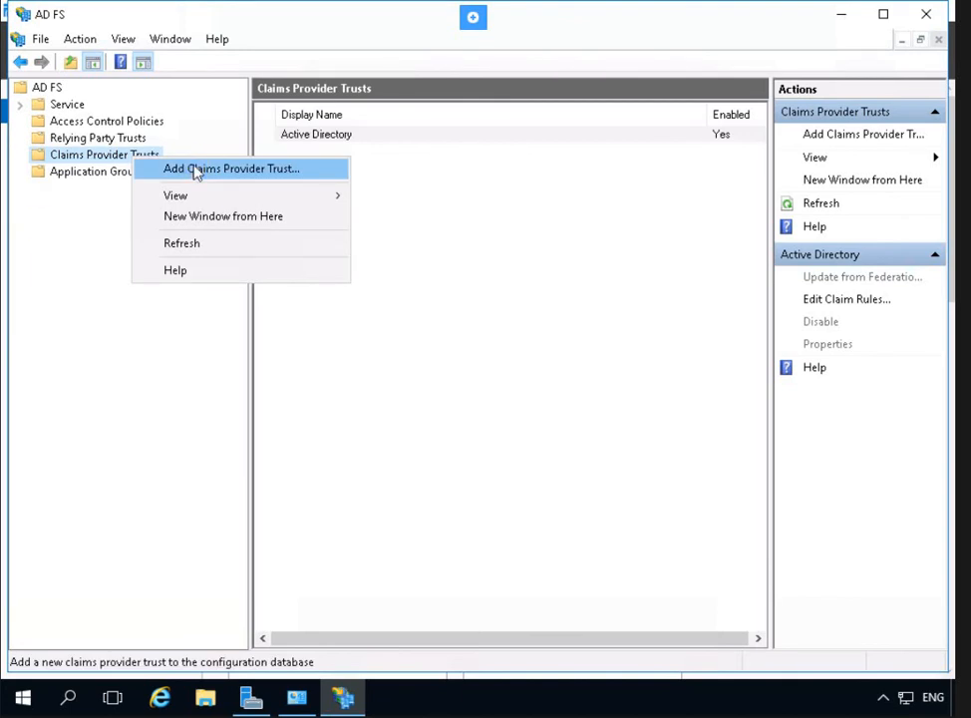
pyautogui.click(197, 170)
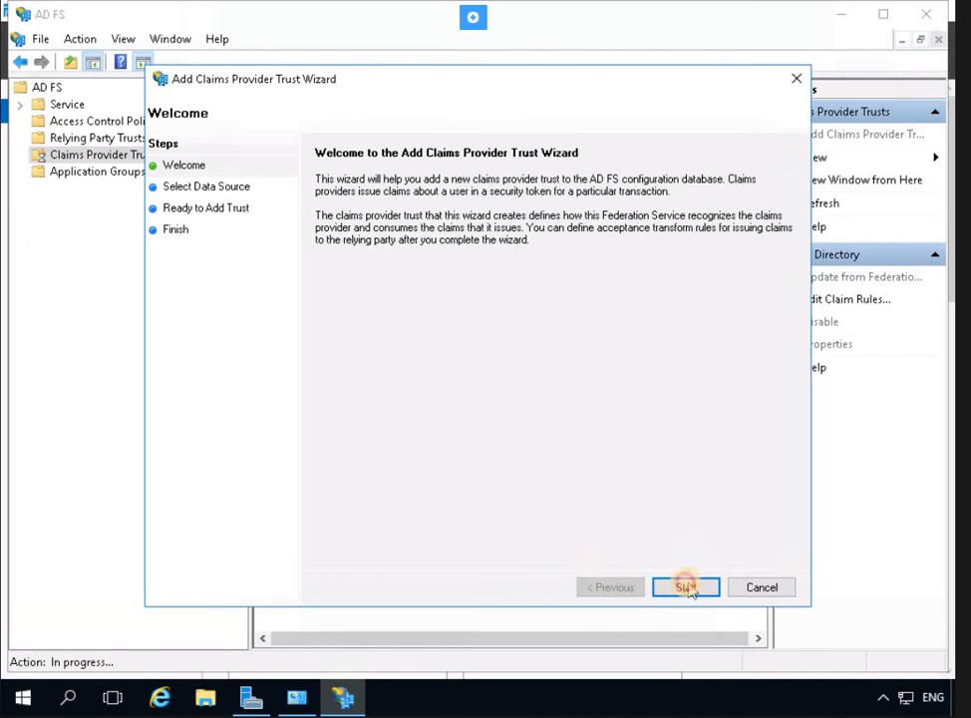
# Import the claims provider's data from the federation metadata address adfs.testadfs.co.uk in the Add Claims Provider Trust Wizard.
pyautogui.click(686, 588)
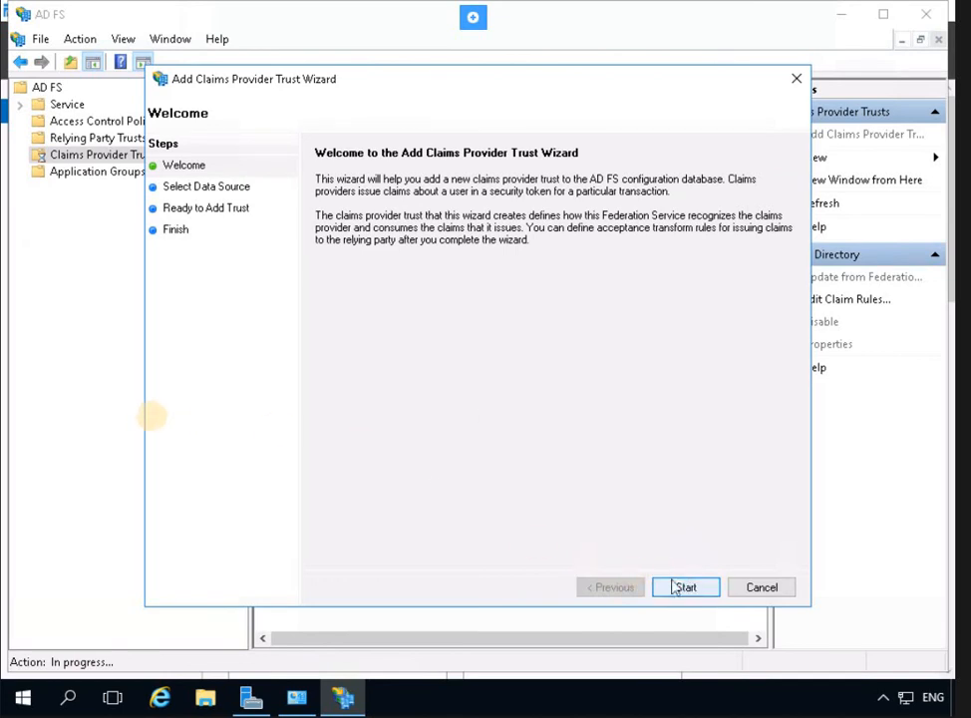
pyautogui.click(380, 251)
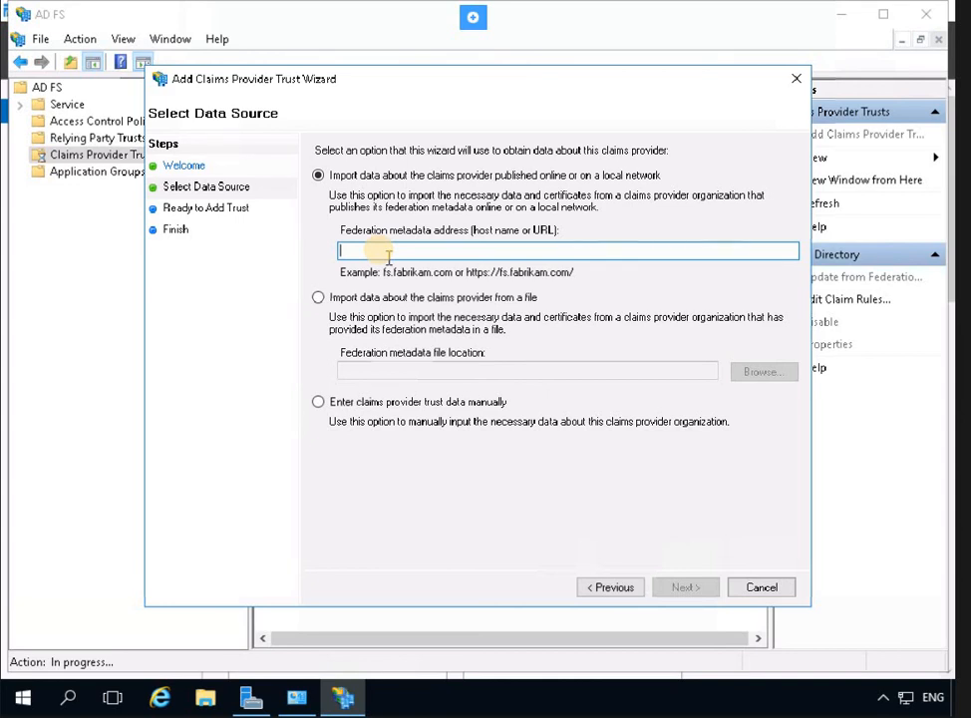
pyautogui.write('adfs.')
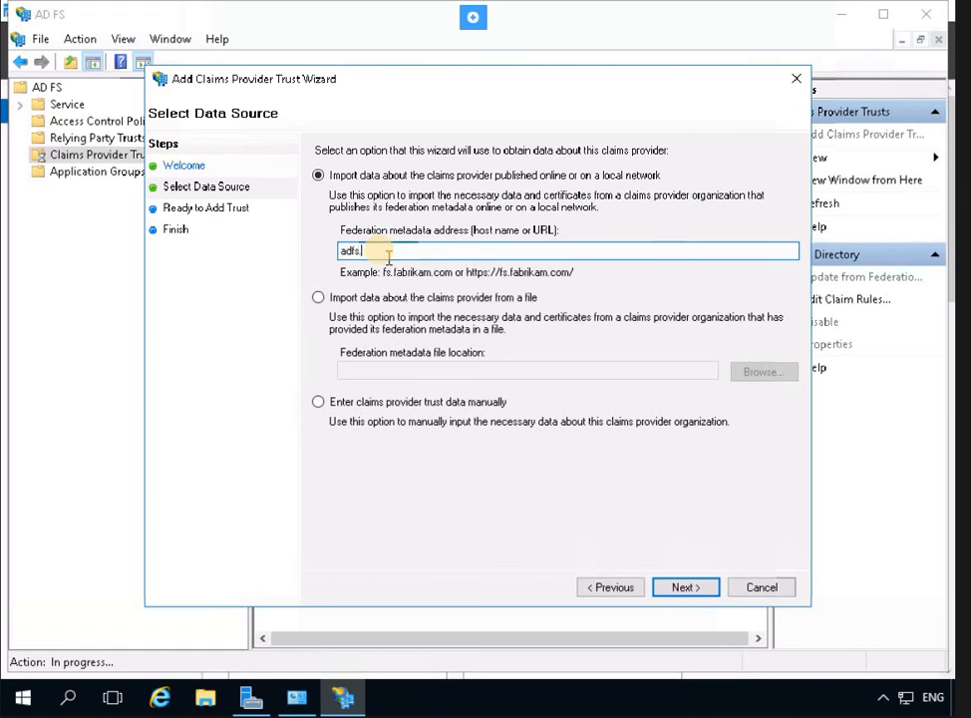
pyautogui.write('testadf')
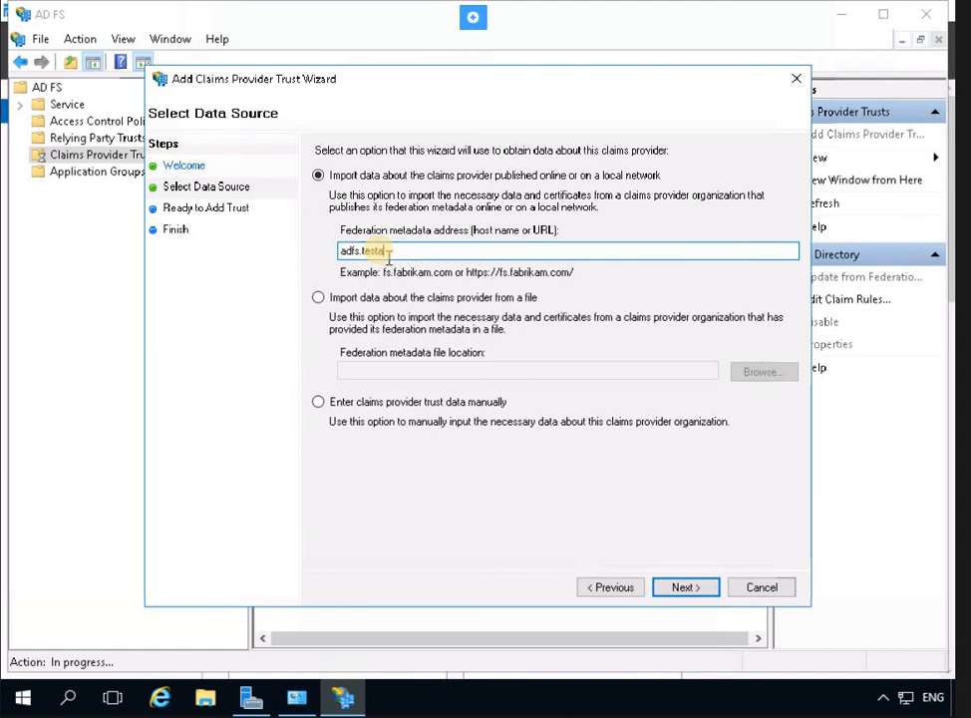
pyautogui.write('s.co')
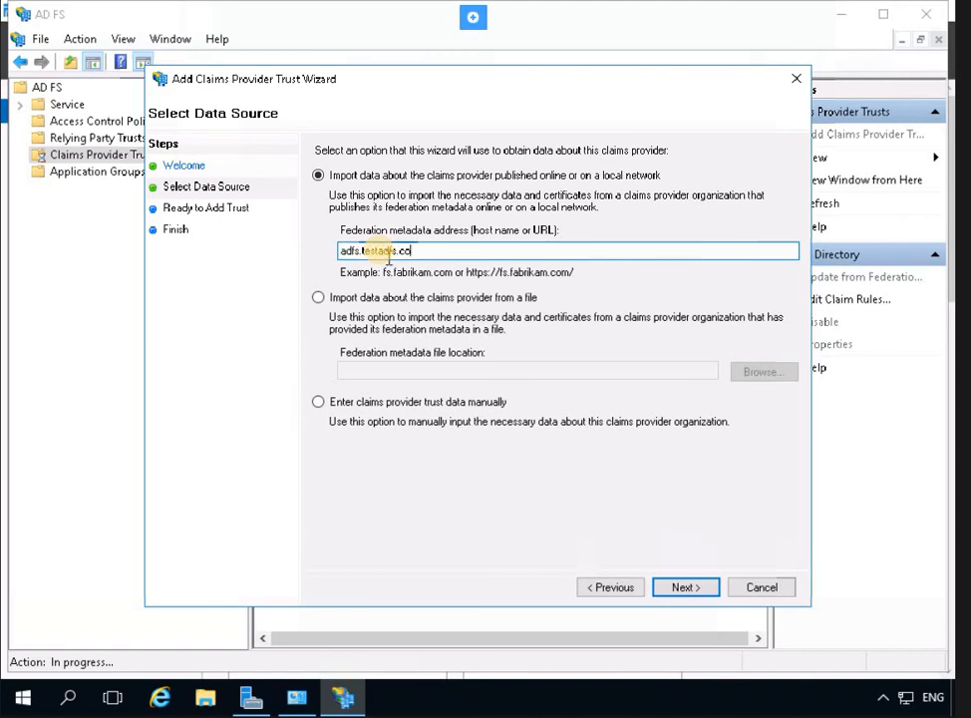
pyautogui.write('.uk')
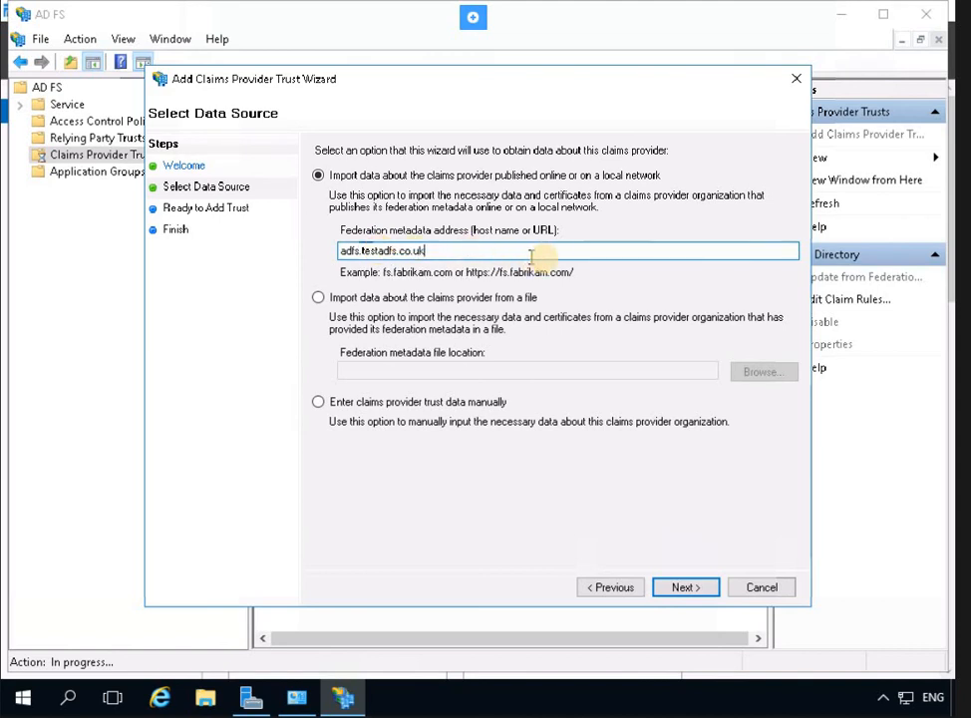
pyautogui.click(684, 588)
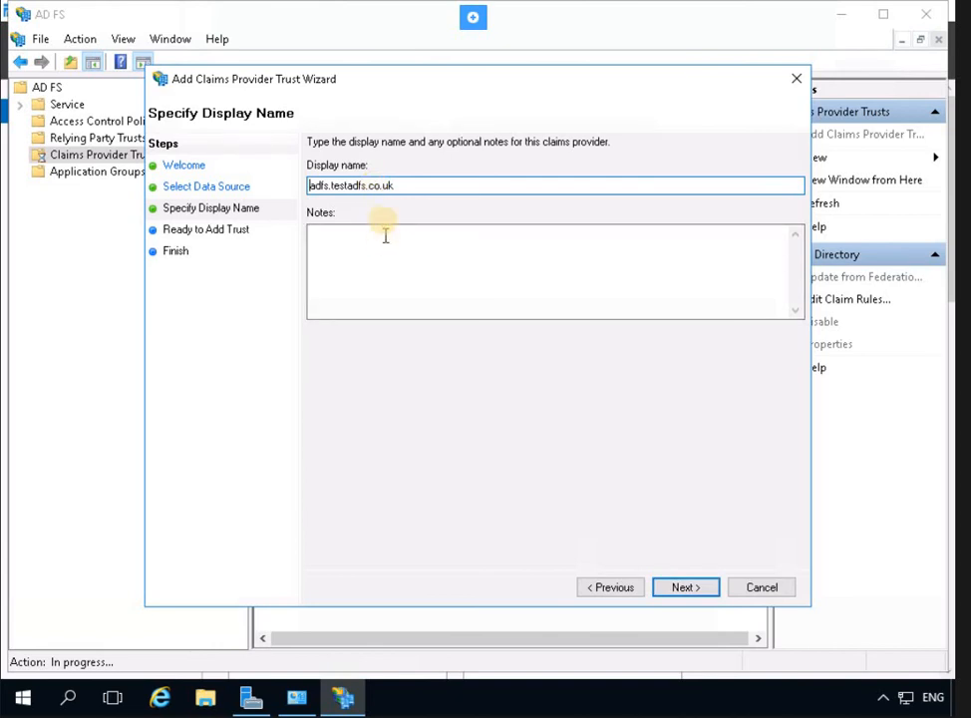
# Set the display name to Testadfs claims provider and add the claims provider trust with the reviewed settings.
pyautogui.click(497, 188)
pyautogui.doubleClick(497, 188)
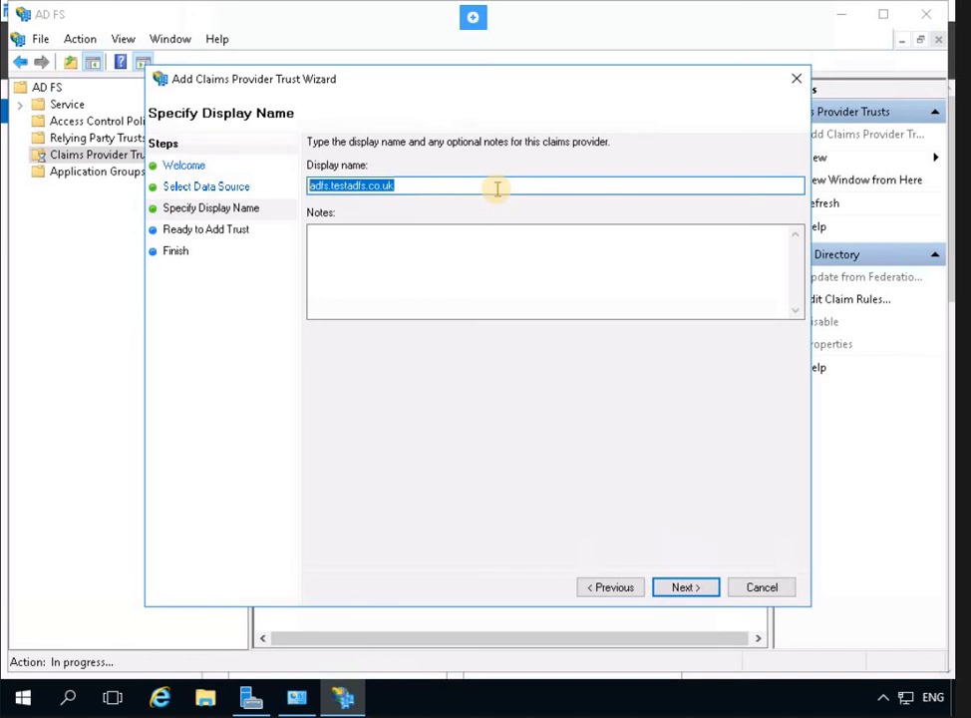
pyautogui.write('Testadfs cla')
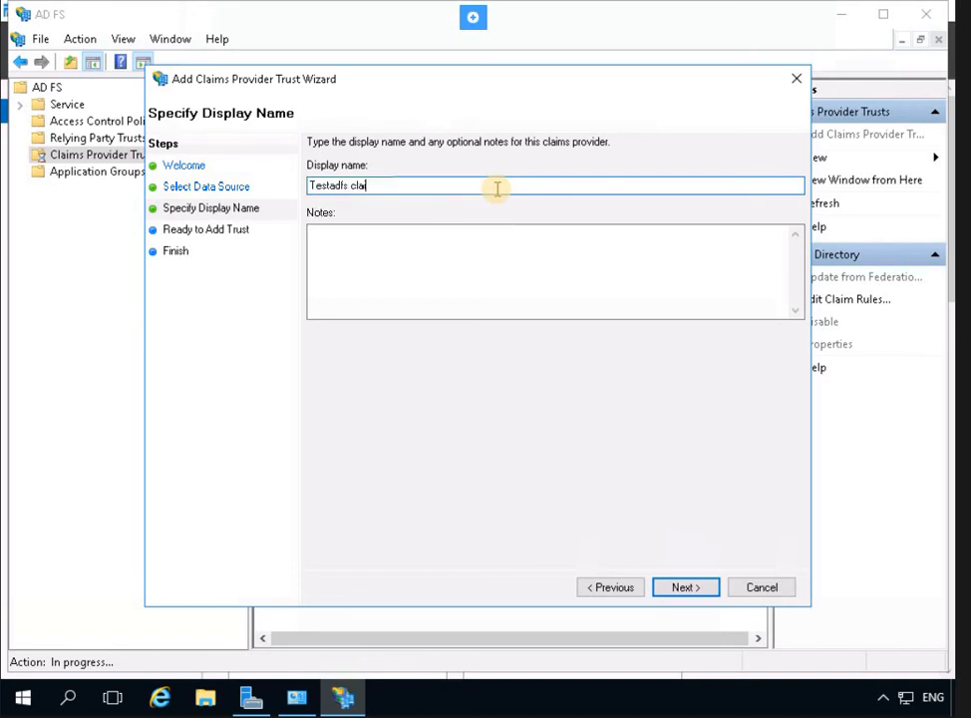
pyautogui.write('vider')
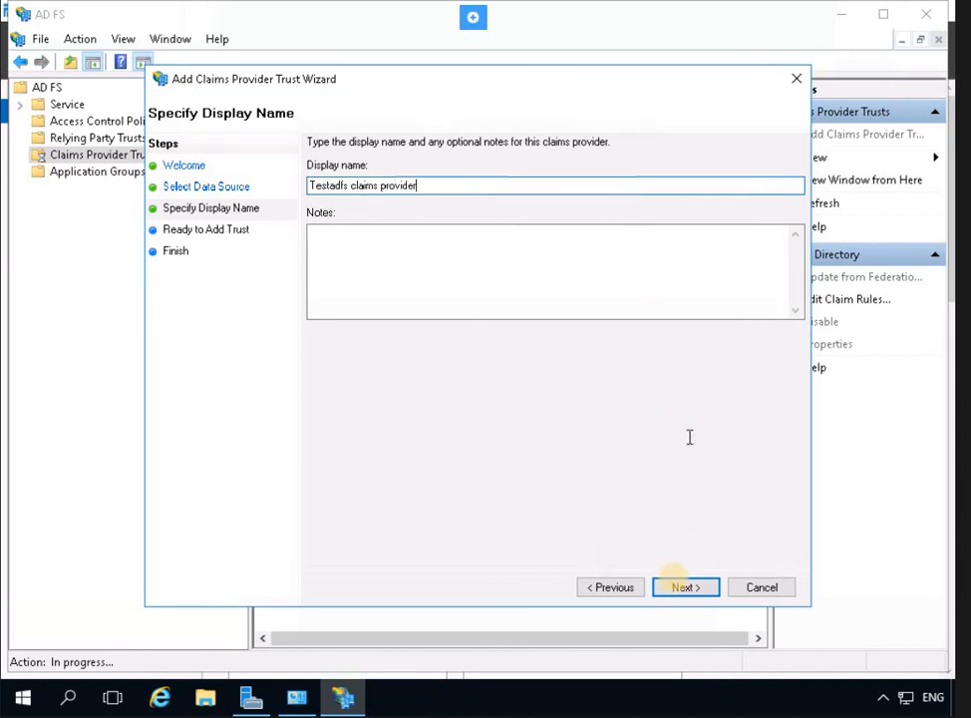
pyautogui.click(684, 587)
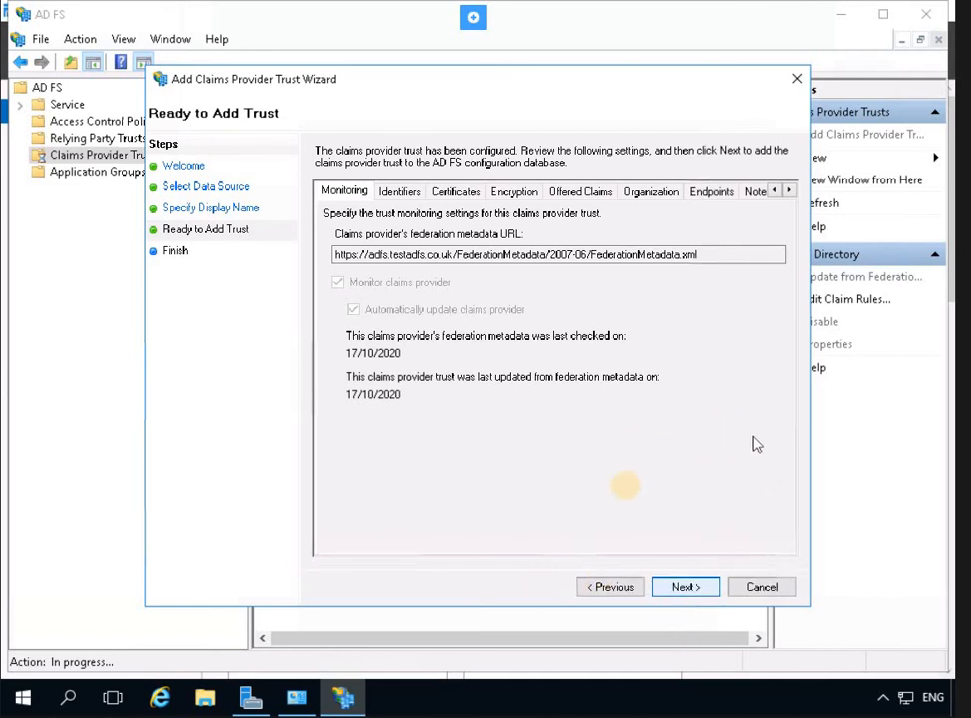
pyautogui.click(714, 588)
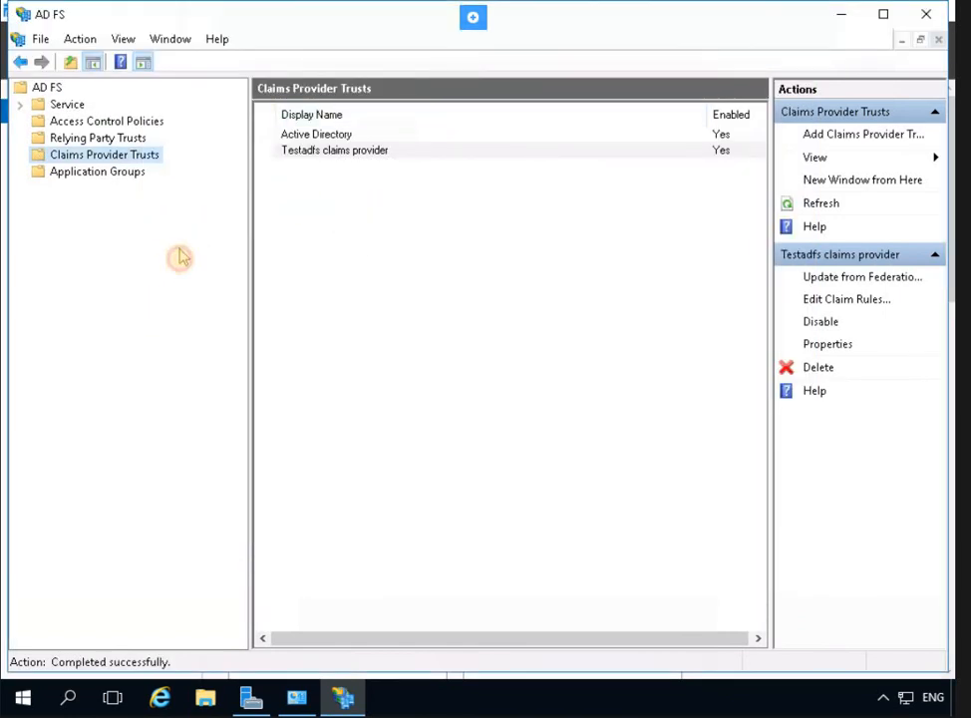
# Close the empty claim rules dialog behind the AD FS console and bring the console back to the front.
pyautogui.click(179, 254)
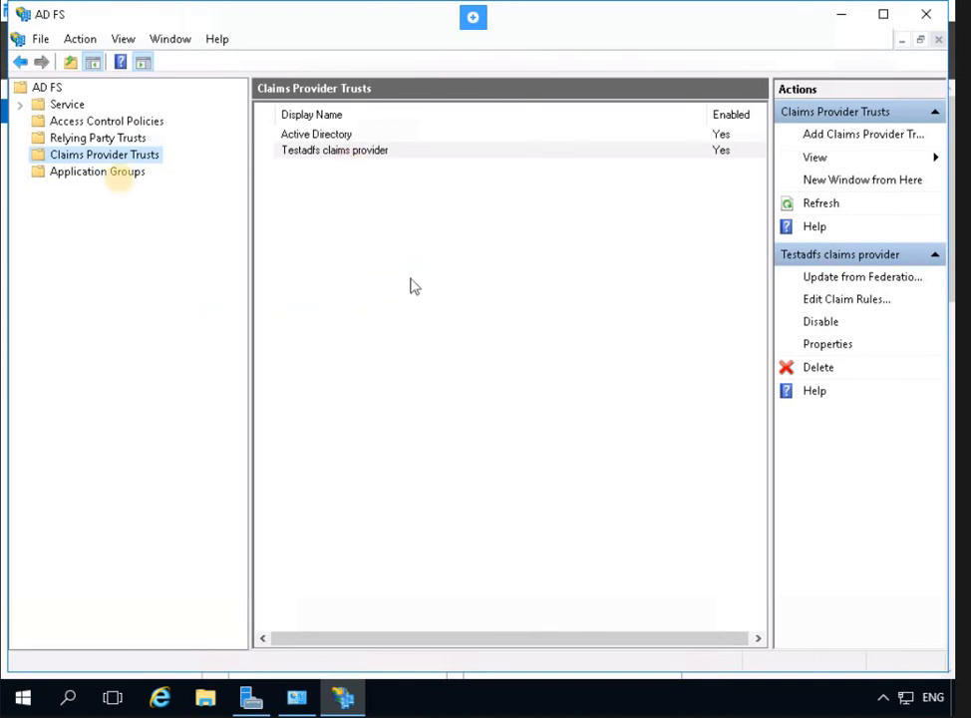
pyautogui.click(133, 277)
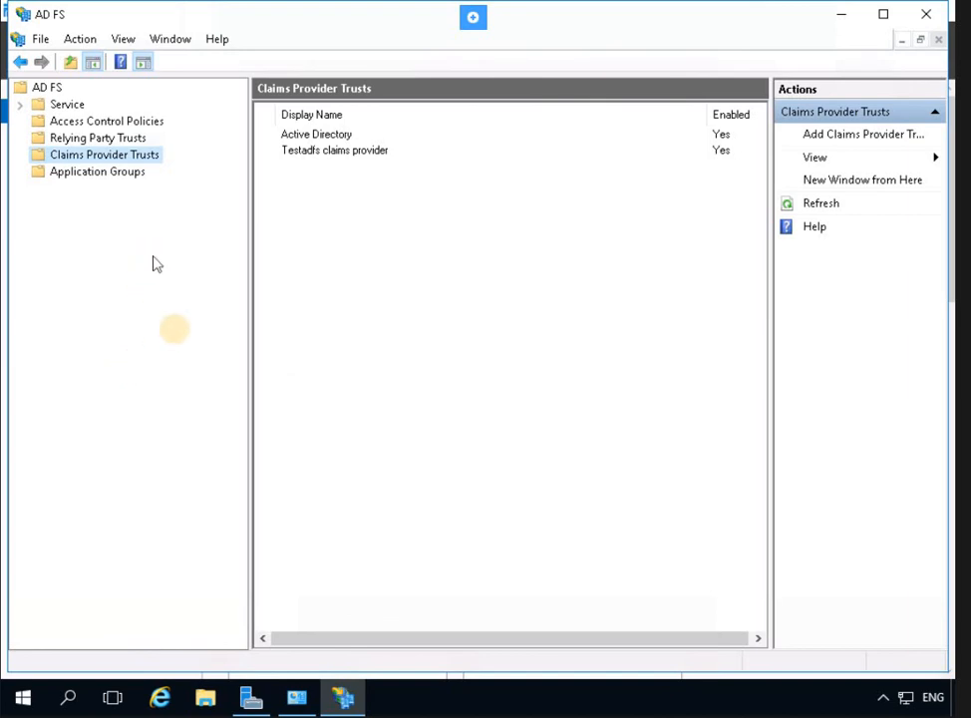
pyautogui.click(840, 14)
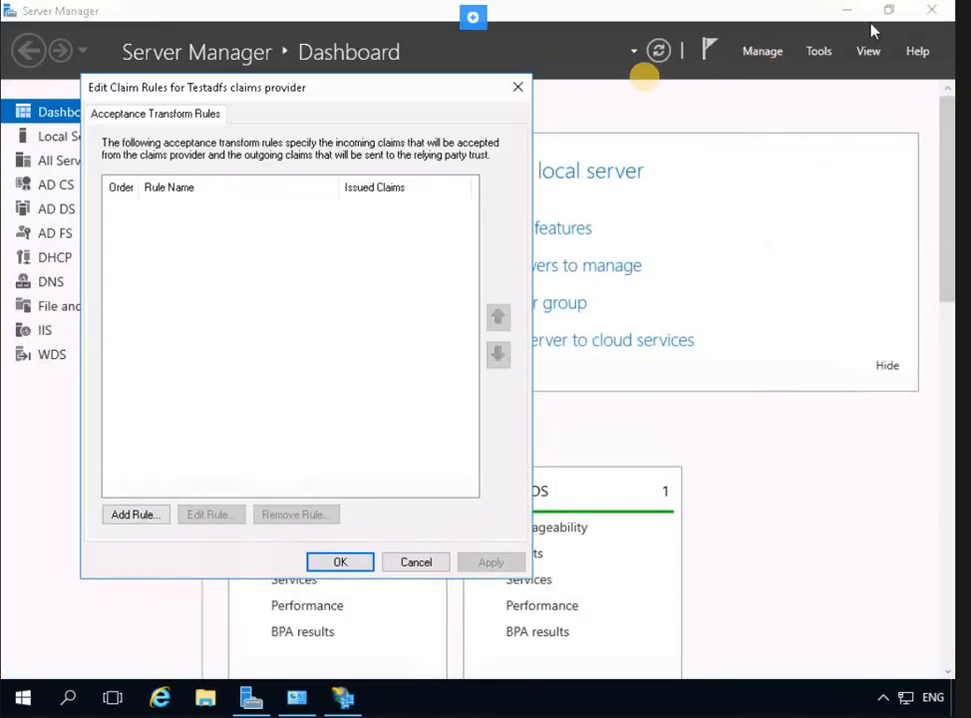
pyautogui.click(358, 565)
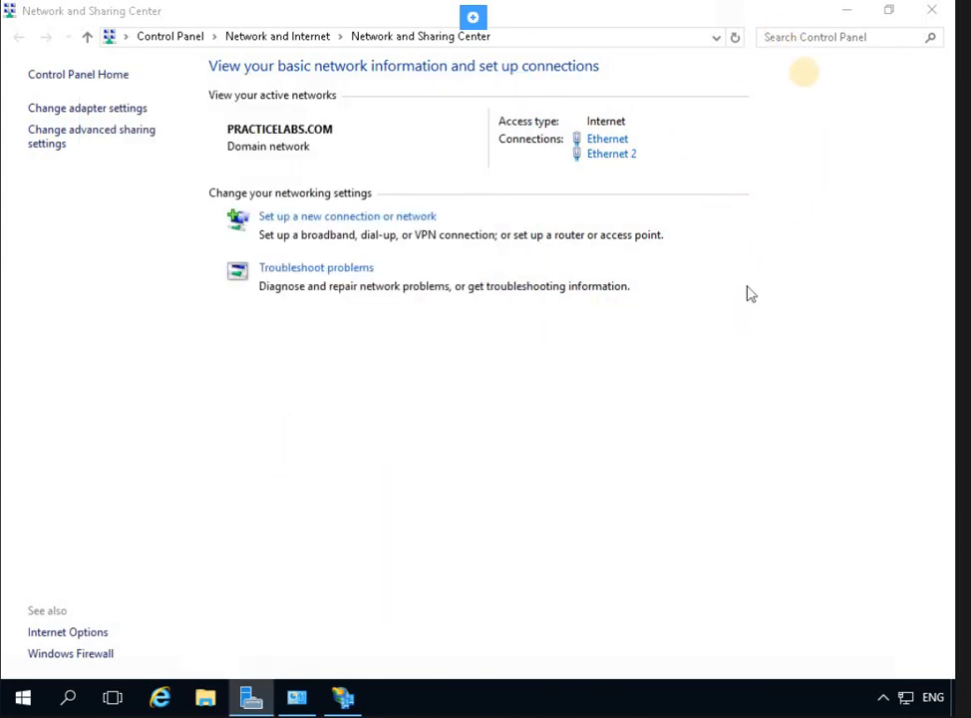
pyautogui.click(848, 12)
pyautogui.click(342, 695)
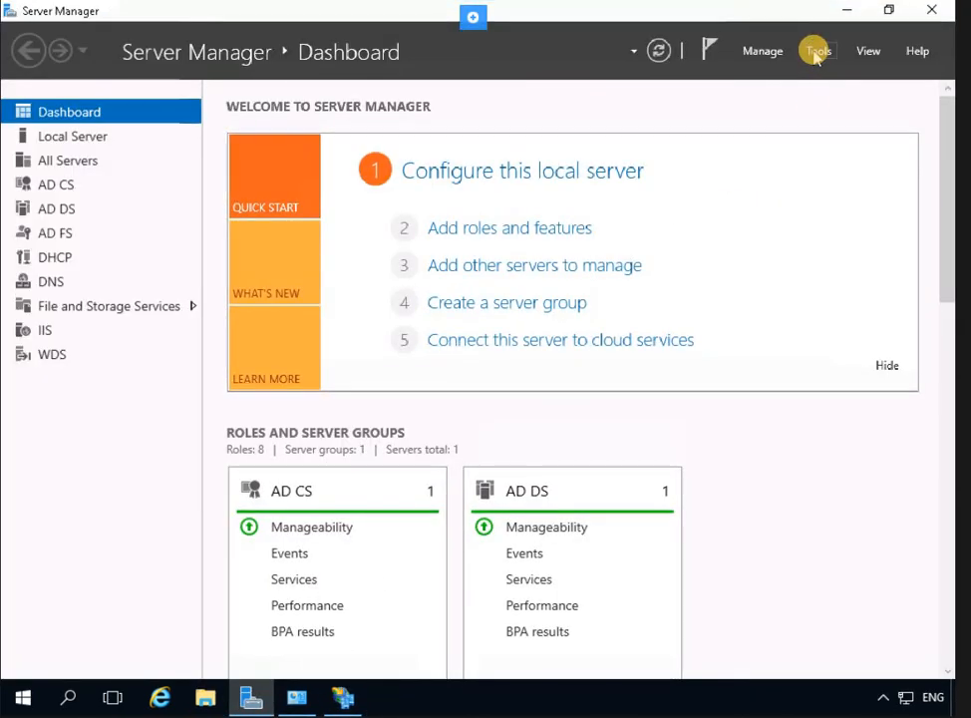
pyautogui.click(816, 54)
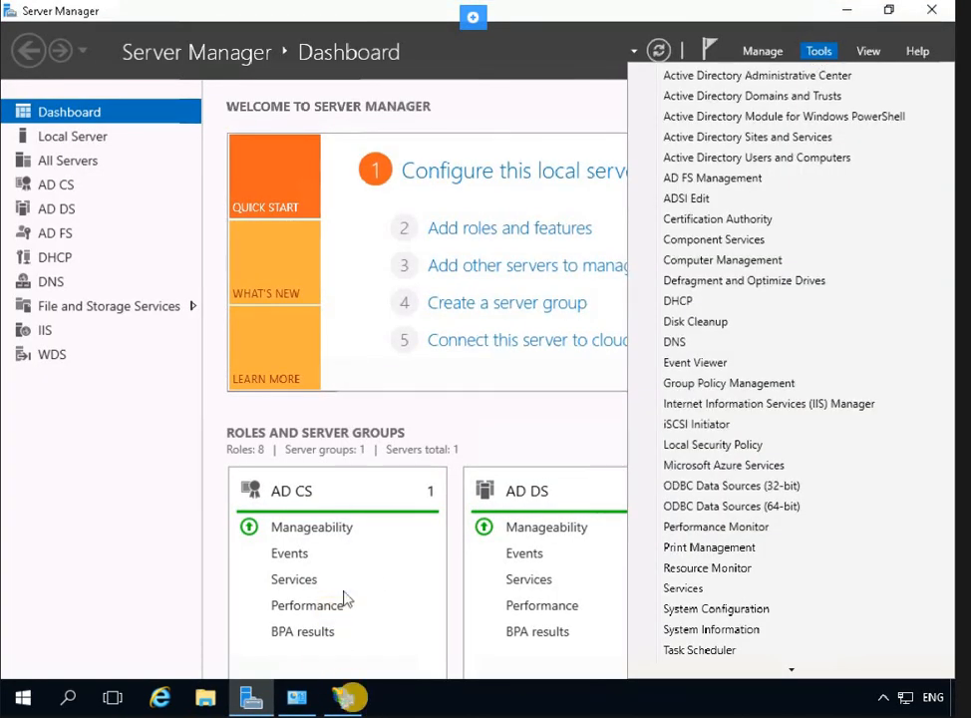
pyautogui.click(342, 698)
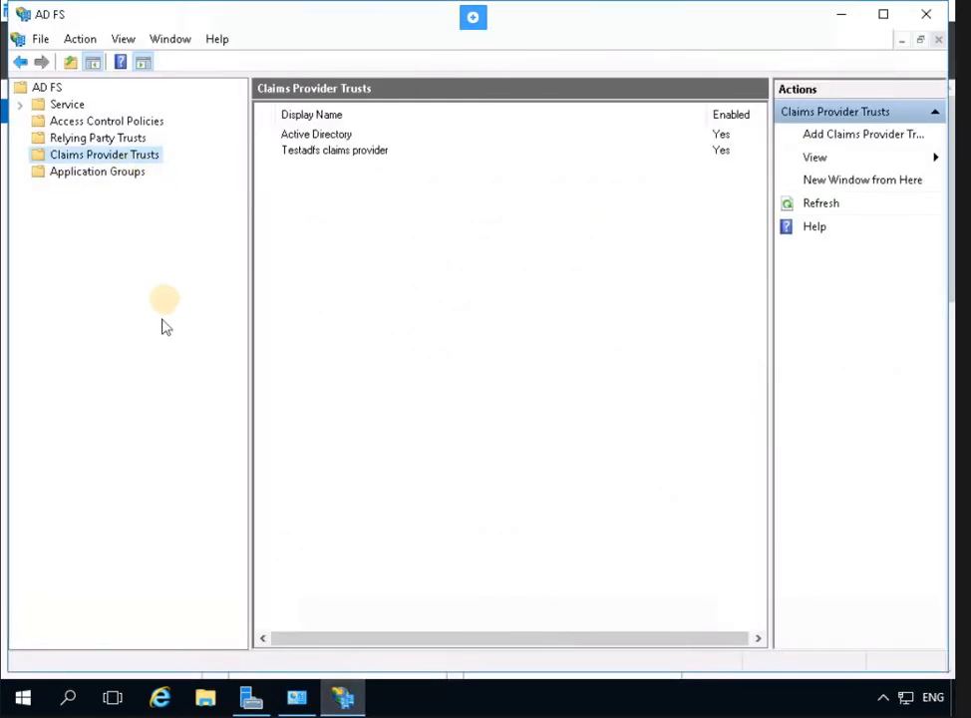
# Open the claim rules of the Testadfs claims provider trust for editing.
pyautogui.click(80, 140)
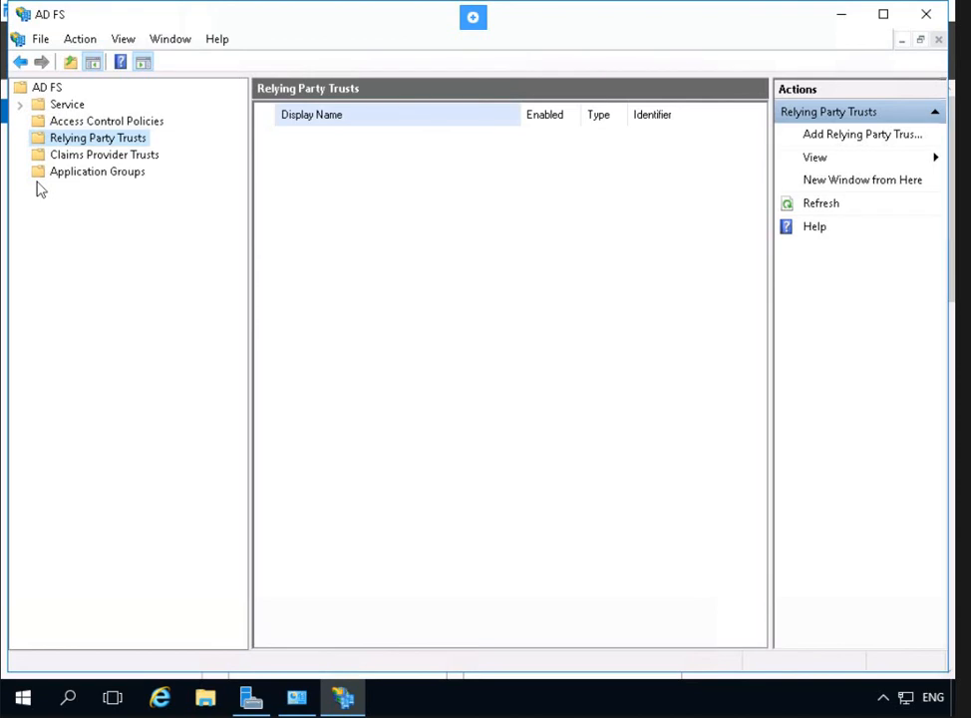
pyautogui.click(100, 155)
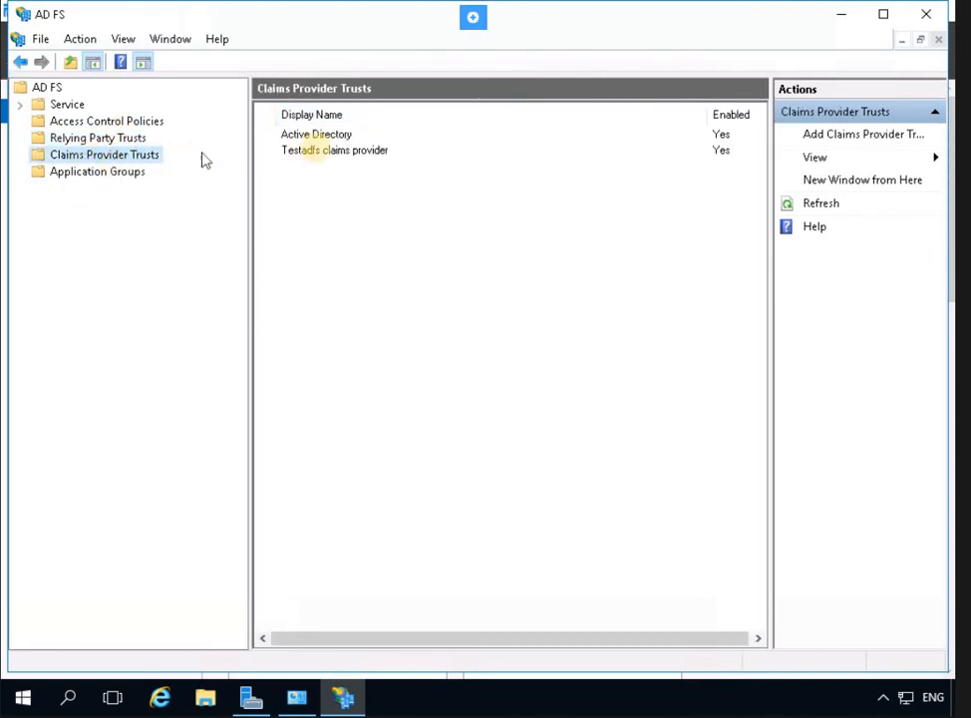
pyautogui.click(313, 156)
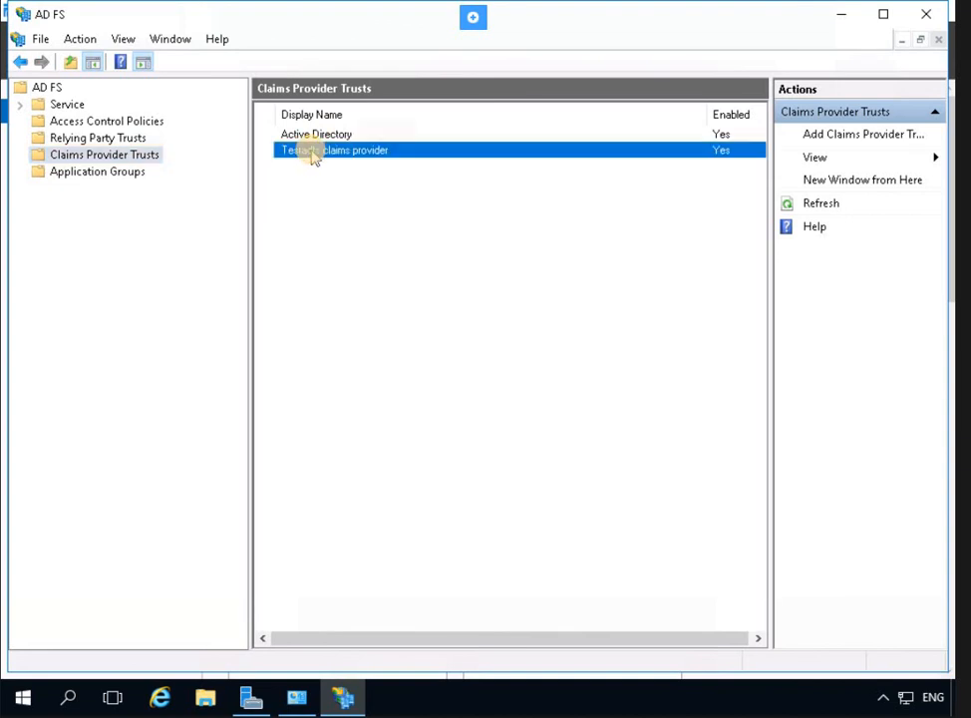
pyautogui.rightClick(420, 167)
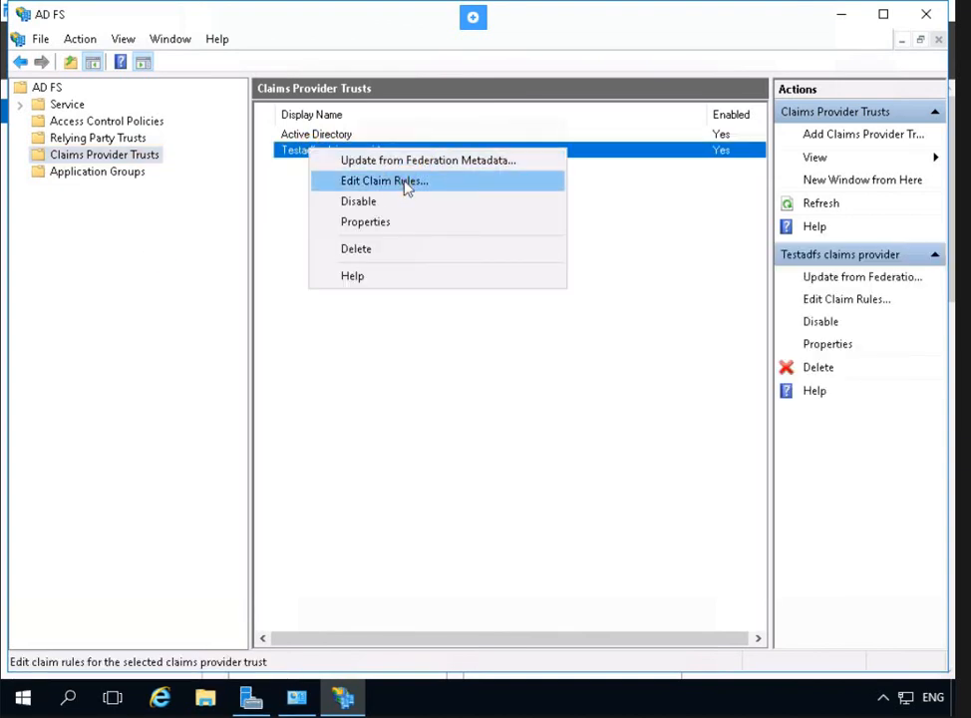
pyautogui.press('Return')
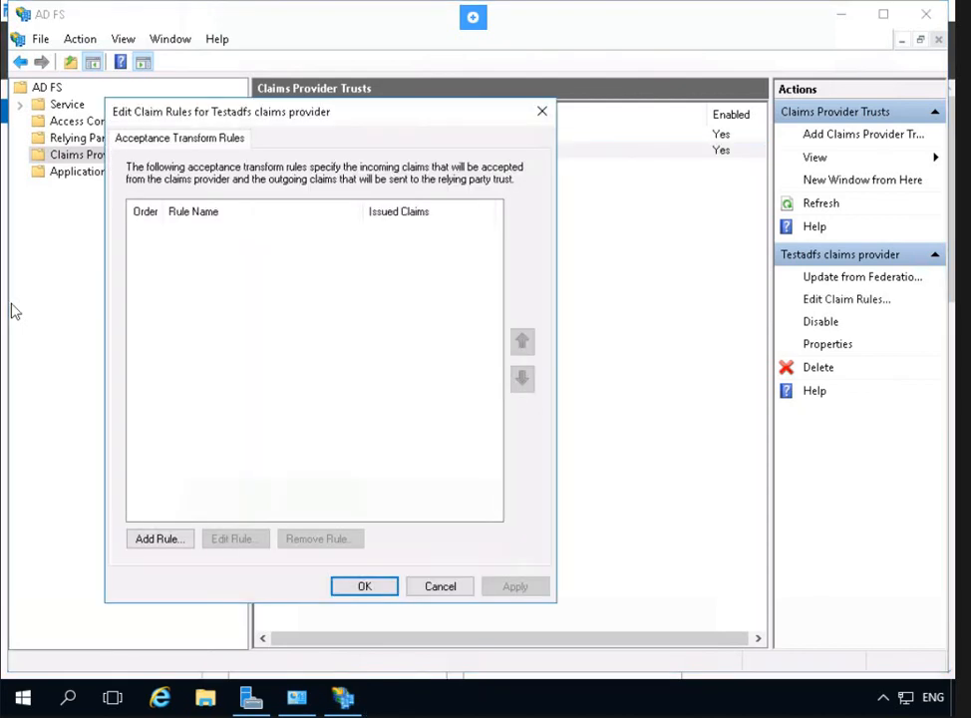
# Add a rule from the Pass Through or Filter an Incoming Claim template and name it Pass through Windows account name rule.
pyautogui.click(173, 546)
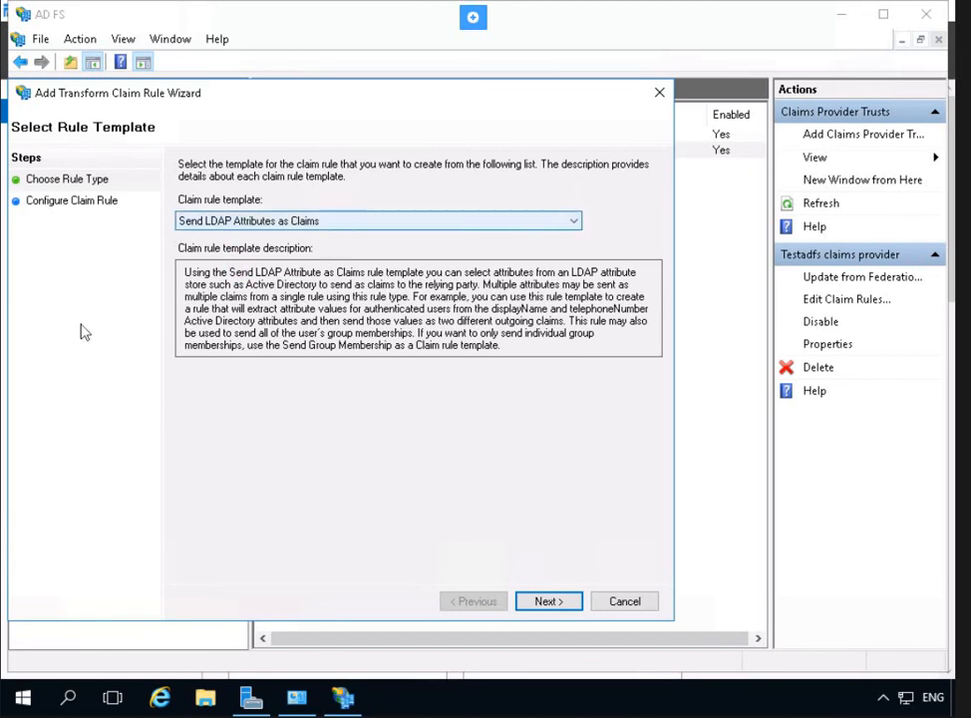
pyautogui.click(350, 225)
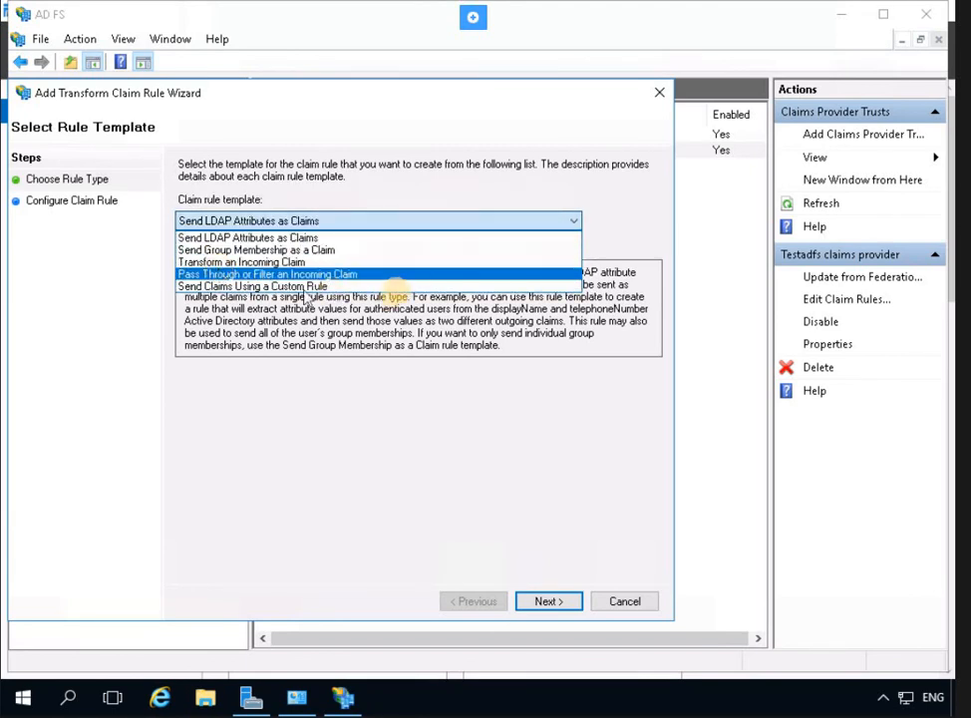
pyautogui.click(219, 275)
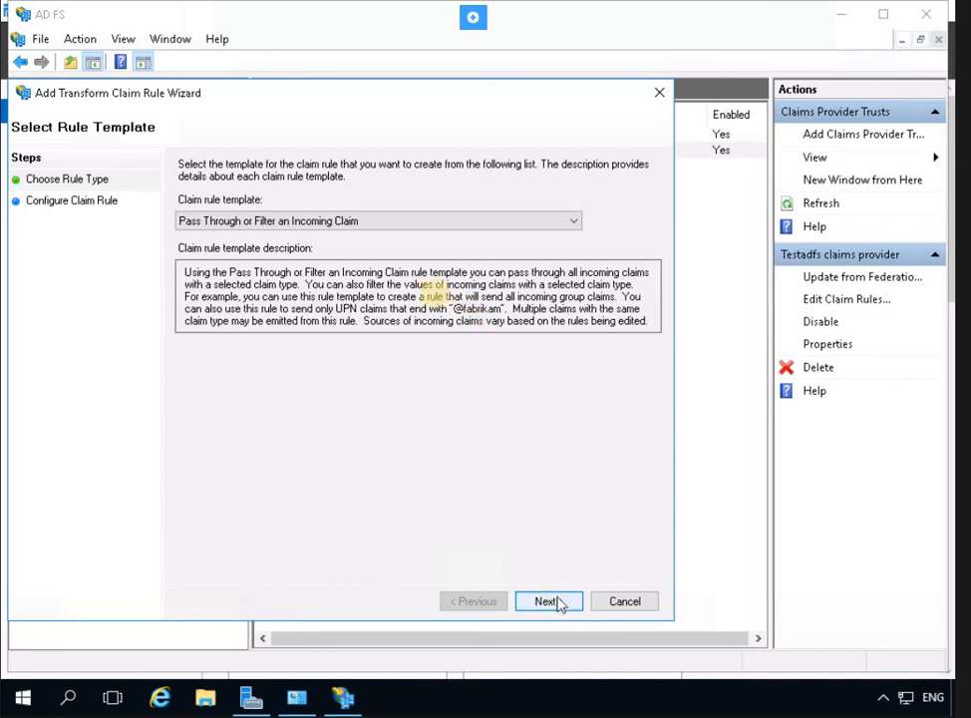
pyautogui.click(291, 228)
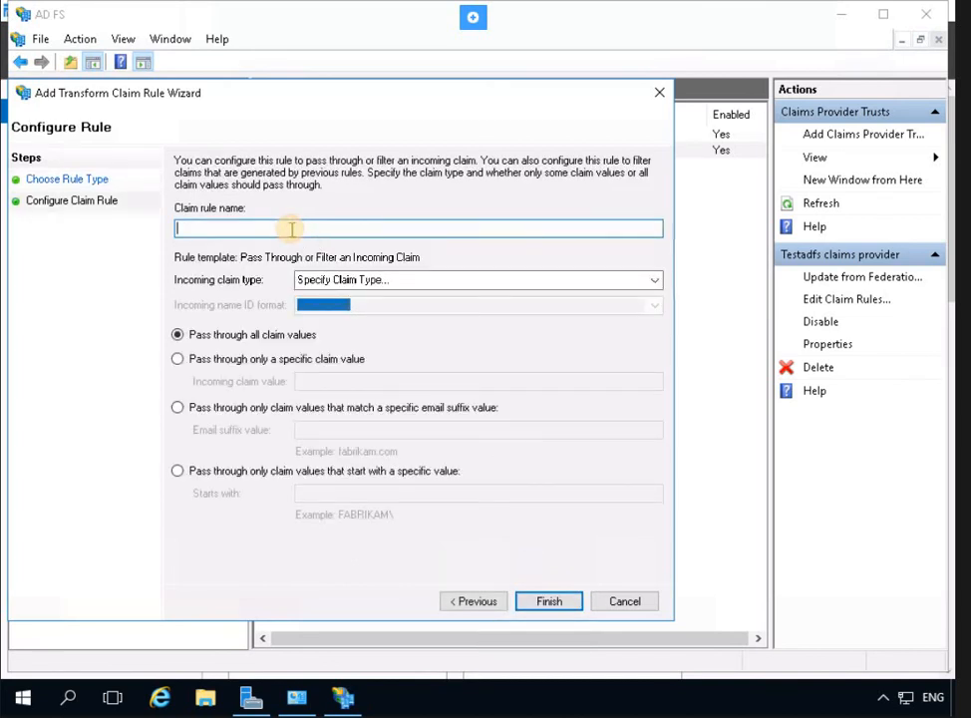
pyautogui.write('Pass through Windows accou')
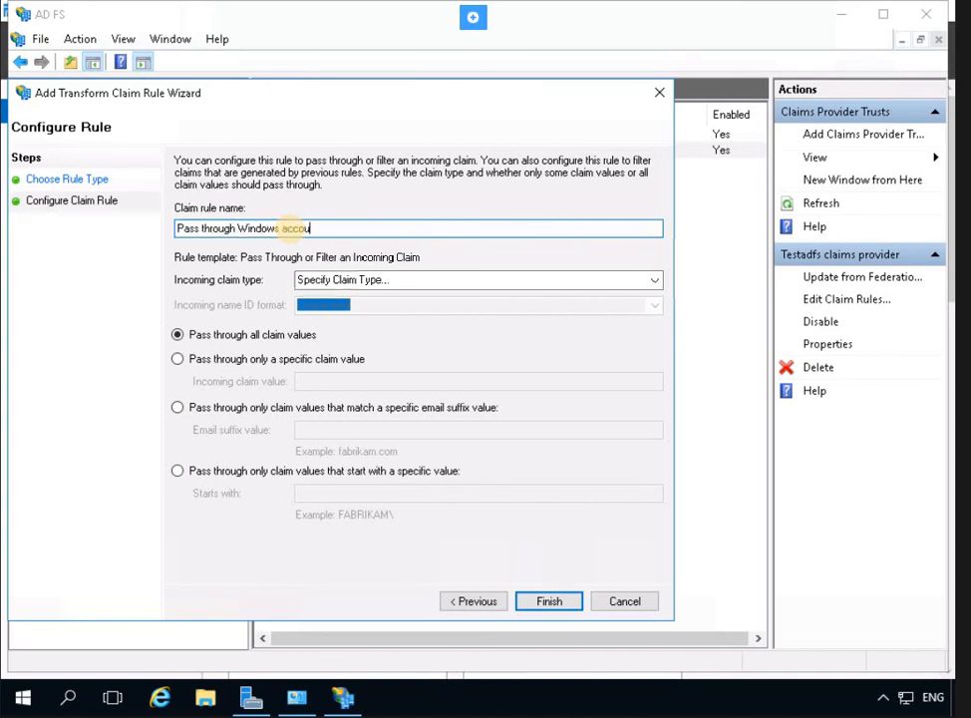
pyautogui.write('nt name rule')
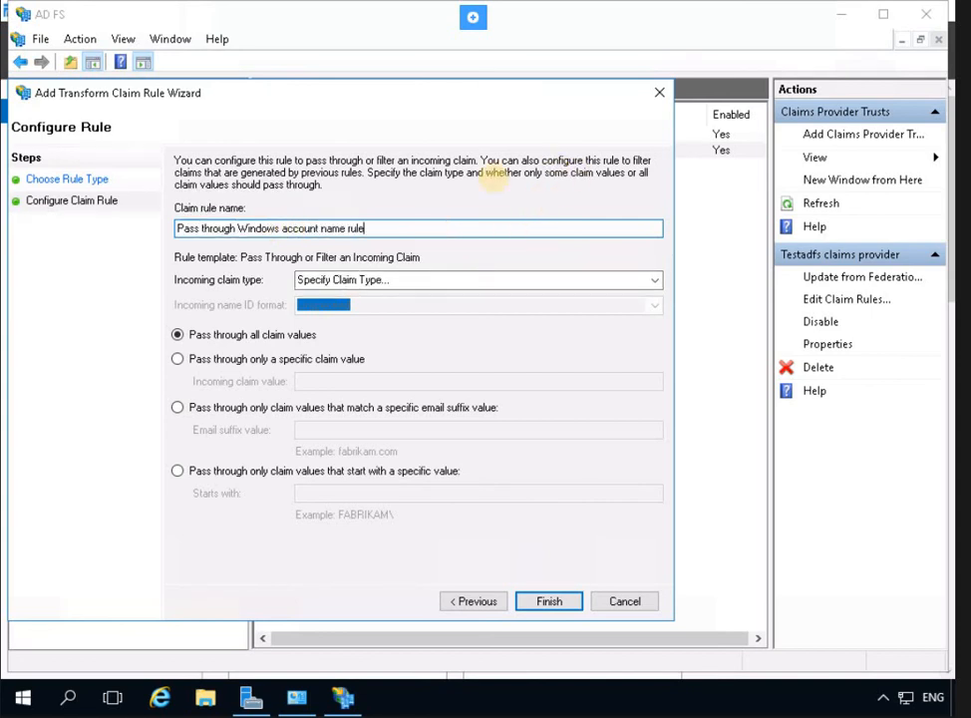
# Set the incoming claim type to Windows account name and finish the rule, accepting pass-through of all claim values.
pyautogui.click(654, 280)
pyautogui.write('wind')
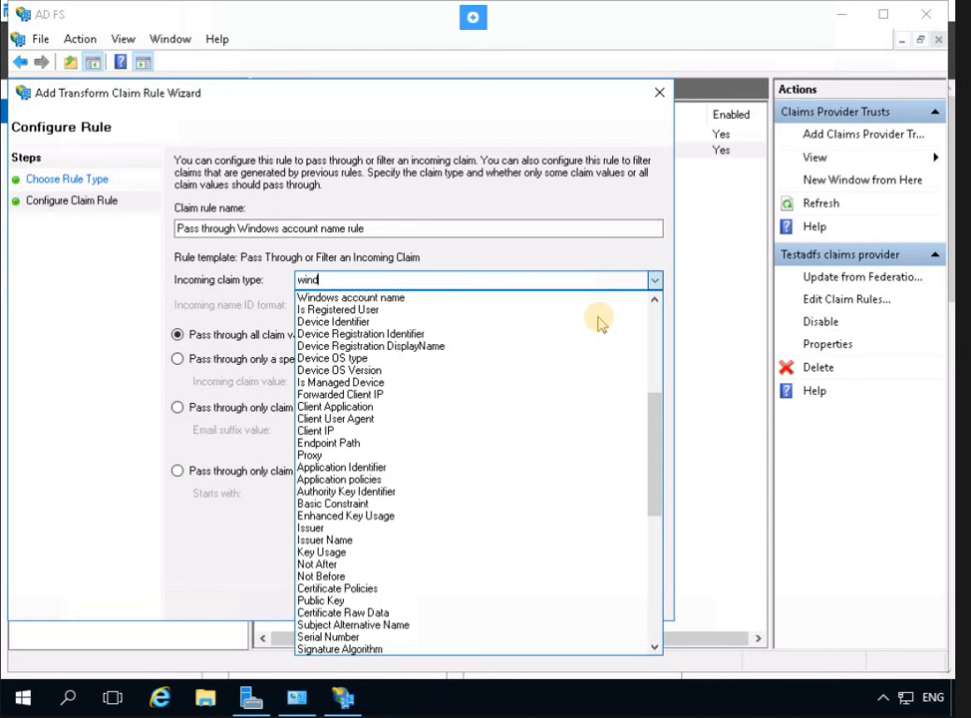
pyautogui.click(403, 298)
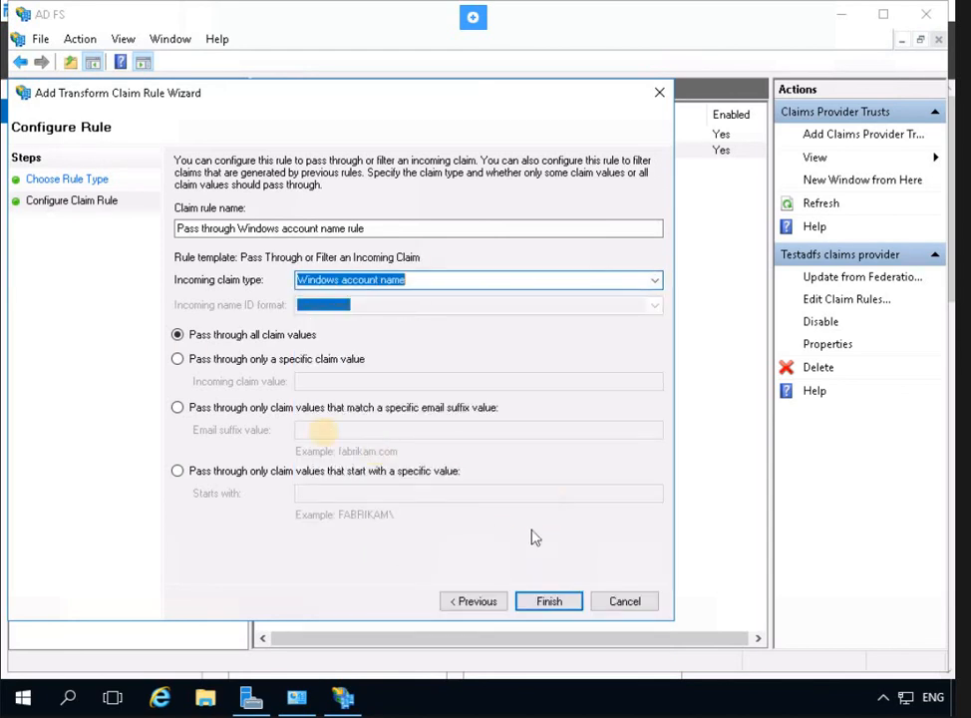
pyautogui.click(548, 598)
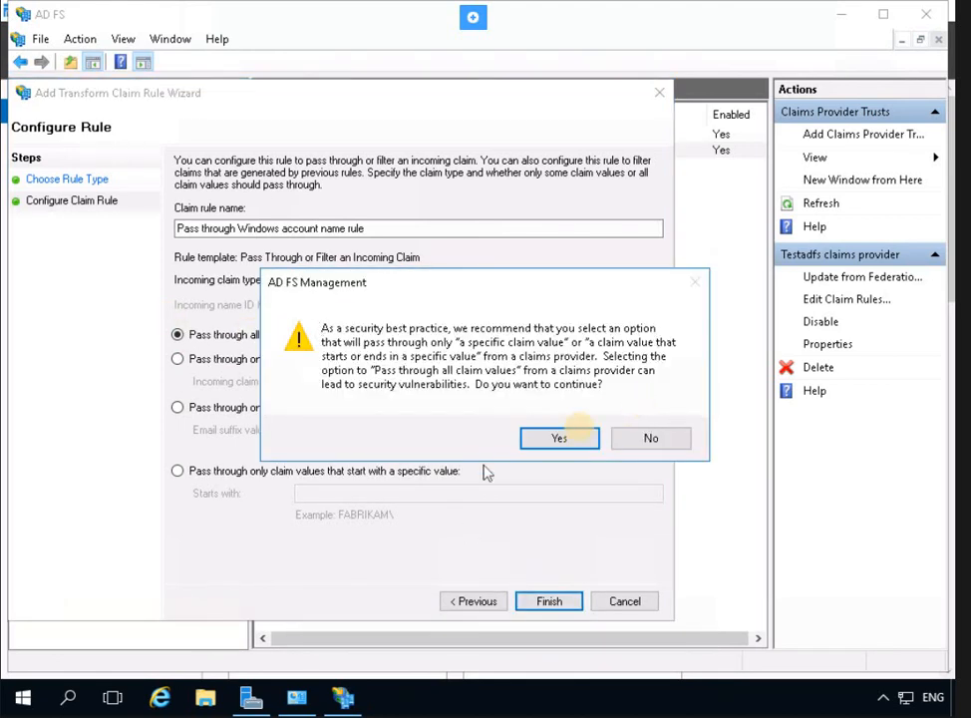
pyautogui.click(559, 436)
pyautogui.click(164, 538)
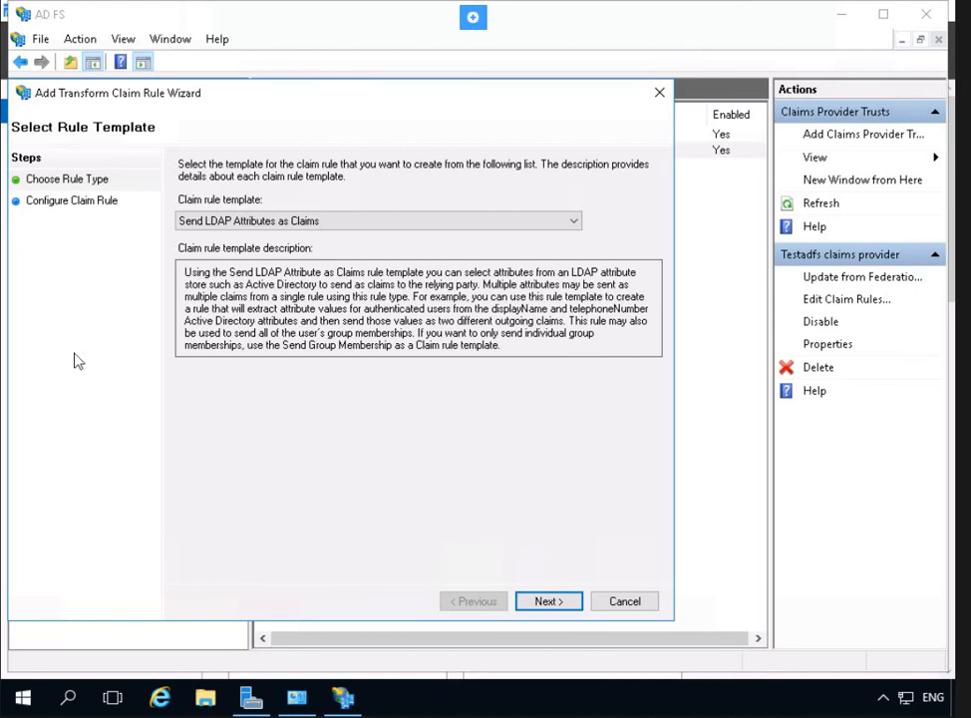
pyautogui.click(618, 602)
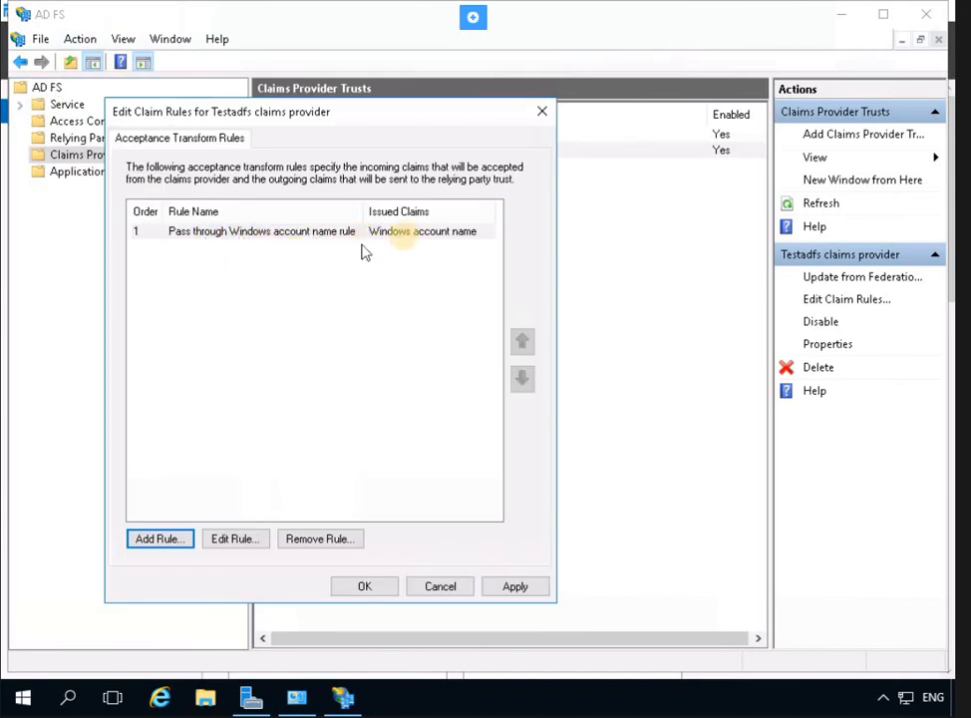
# Apply the pass-through Windows account name rule to the Testadfs claims provider trust and close its claim rules.
pyautogui.click(404, 235)
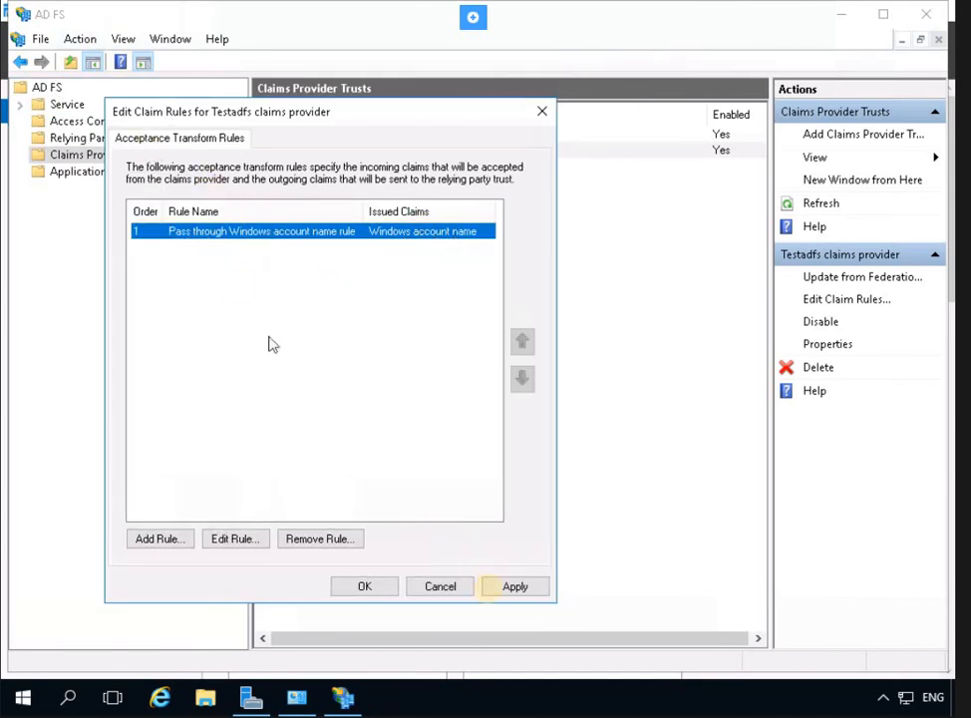
pyautogui.click(516, 587)
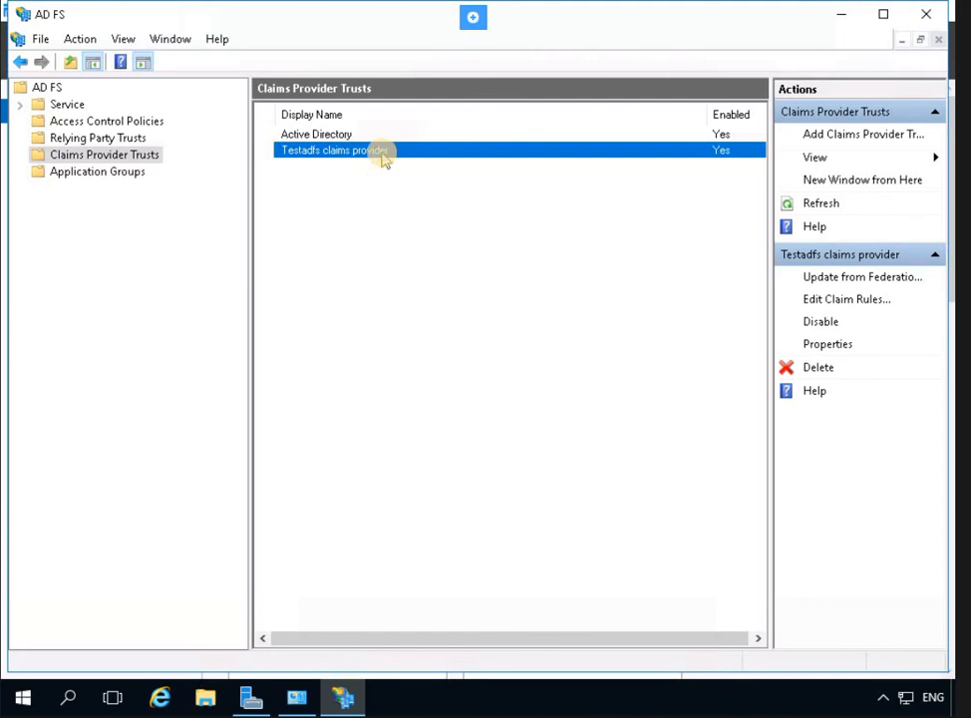
pyautogui.rightClick(385, 159)
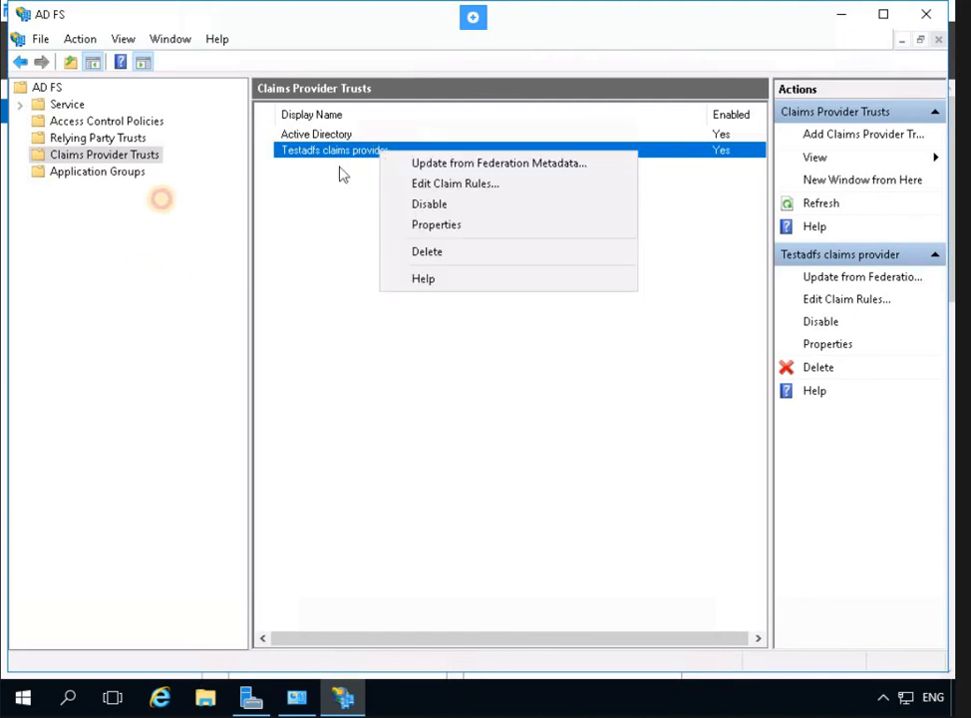
pyautogui.click(130, 156)
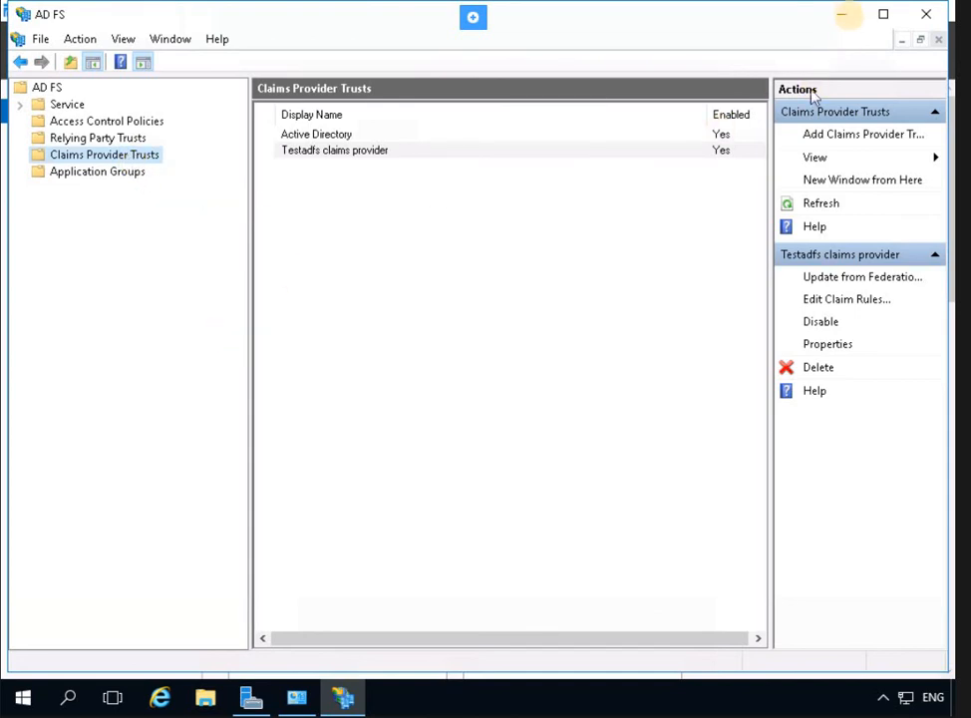
# Minimize the AD FS console and refresh the Server Manager dashboard.
pyautogui.click(847, 15)
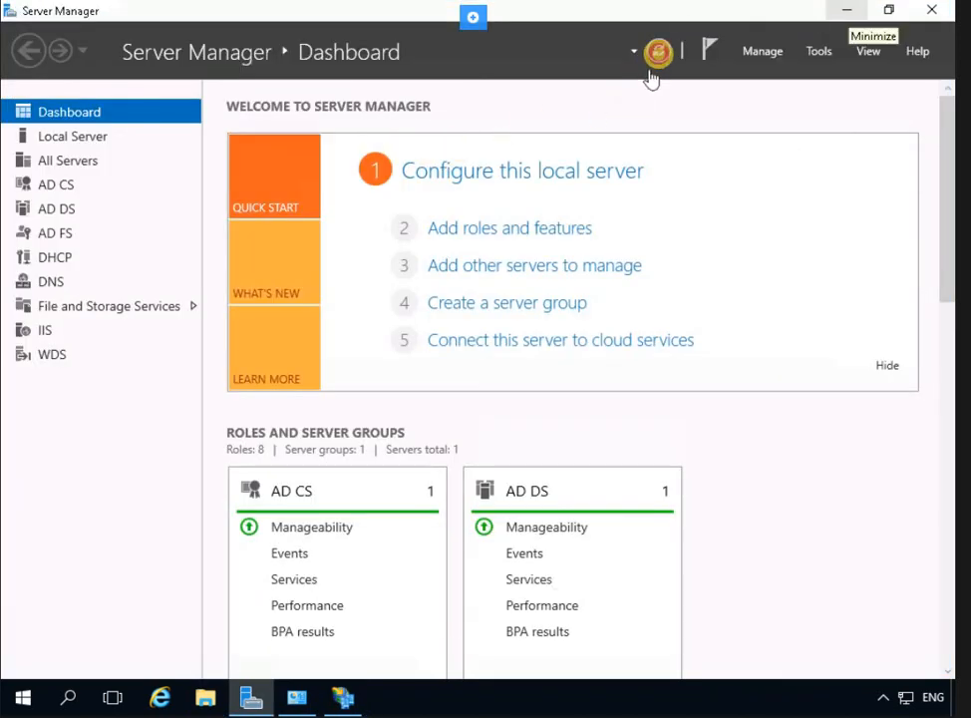
pyautogui.click(659, 52)
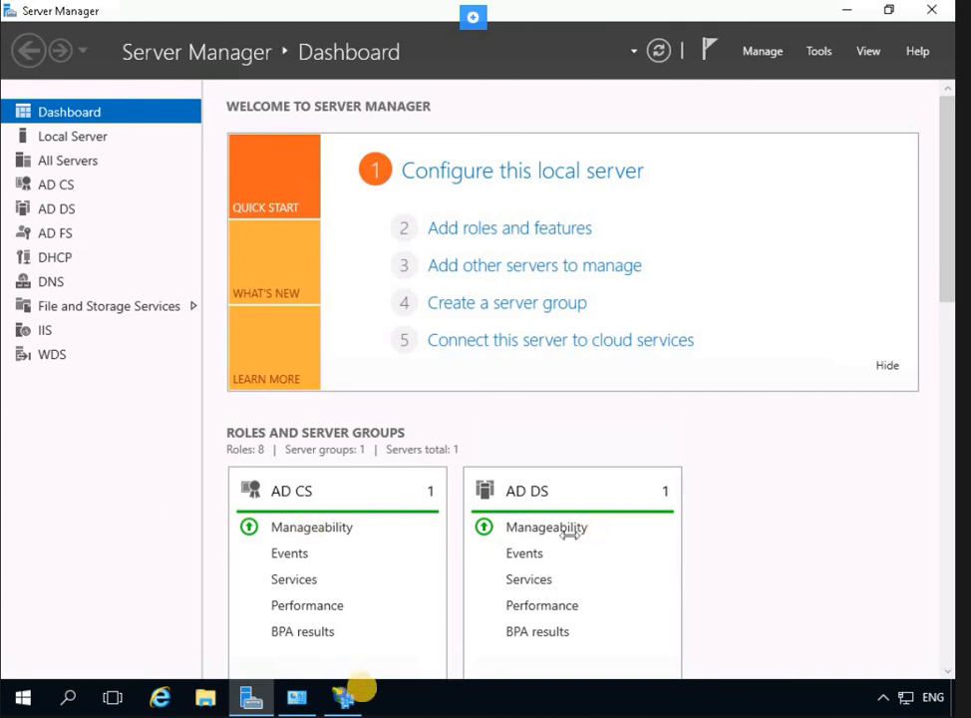
# Switch back to the AD FS console and check the Active Directory and Testadfs claims provider trusts and their enabled status.
pyautogui.click(348, 701)
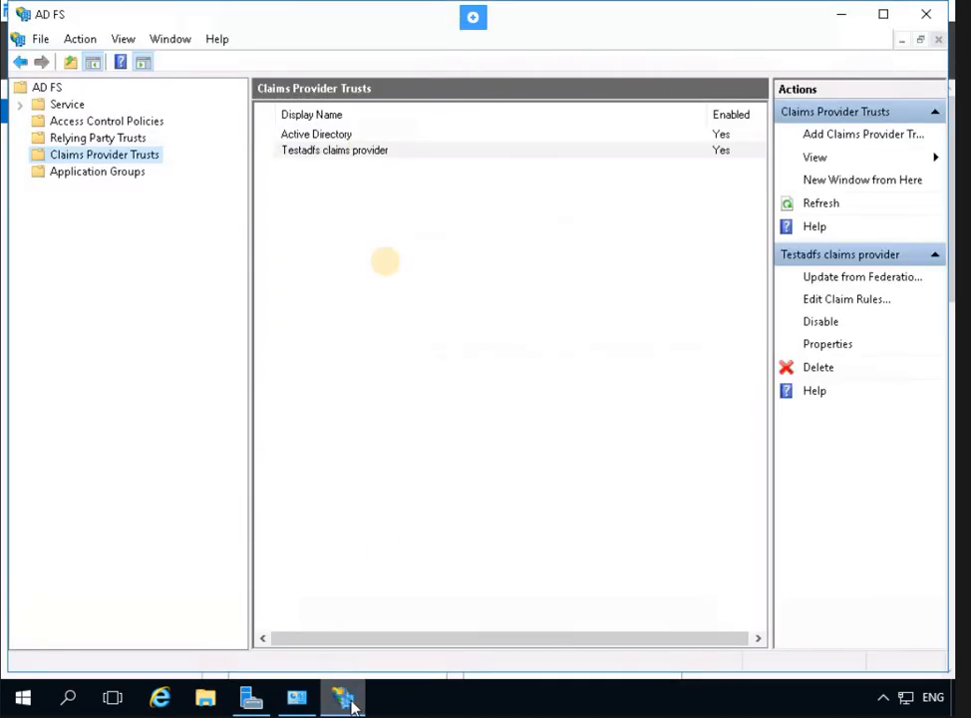
pyautogui.click(335, 134)
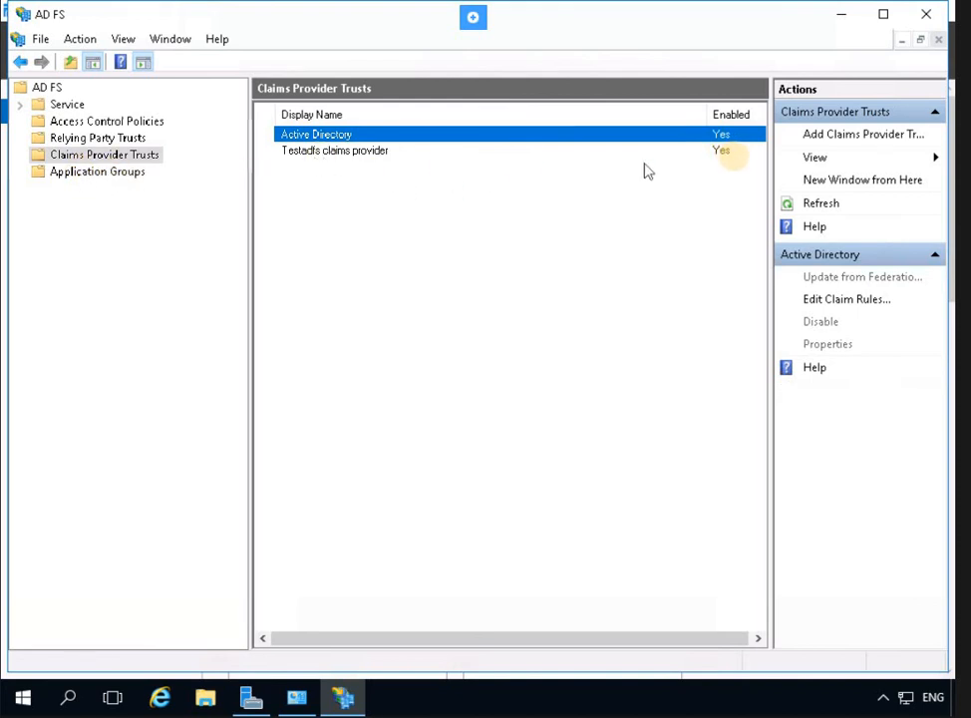
pyautogui.click(722, 151)
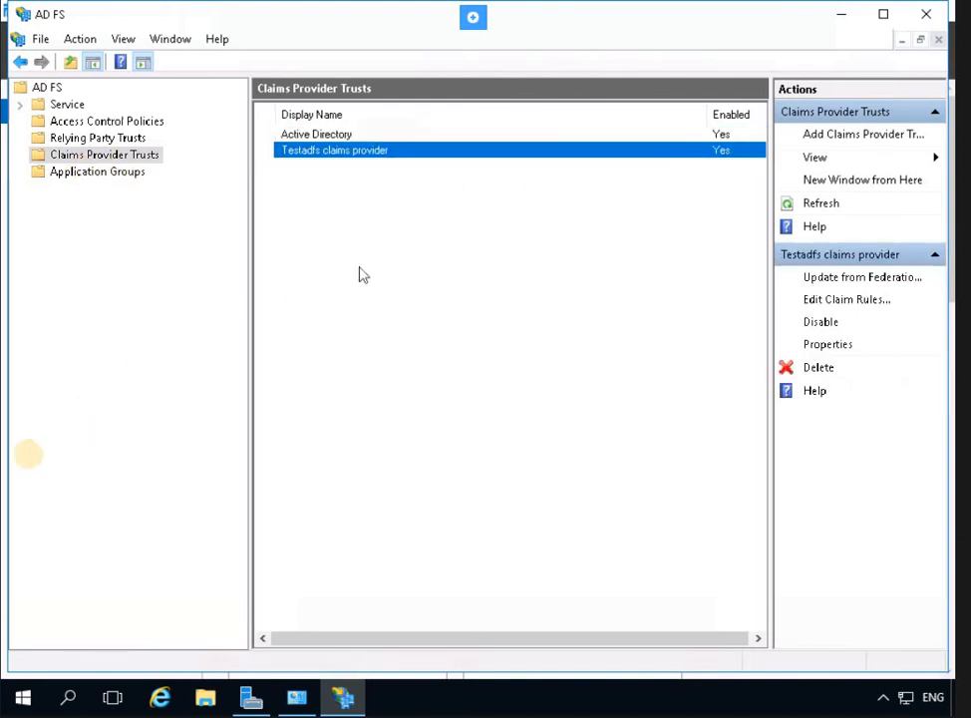